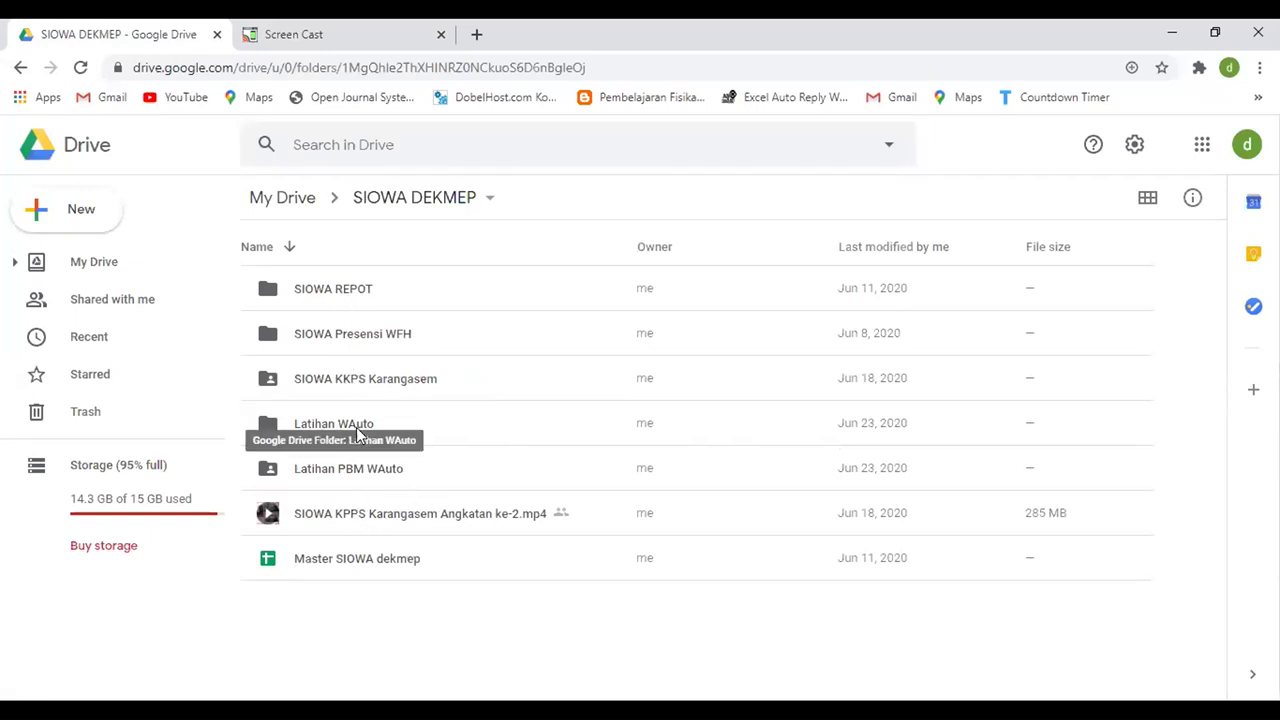
# - Open the SIMPOA spreadsheet from Drive's SIOWA KKPS Karangasem > Latihan wauto folder
pyautogui.click(365, 390)
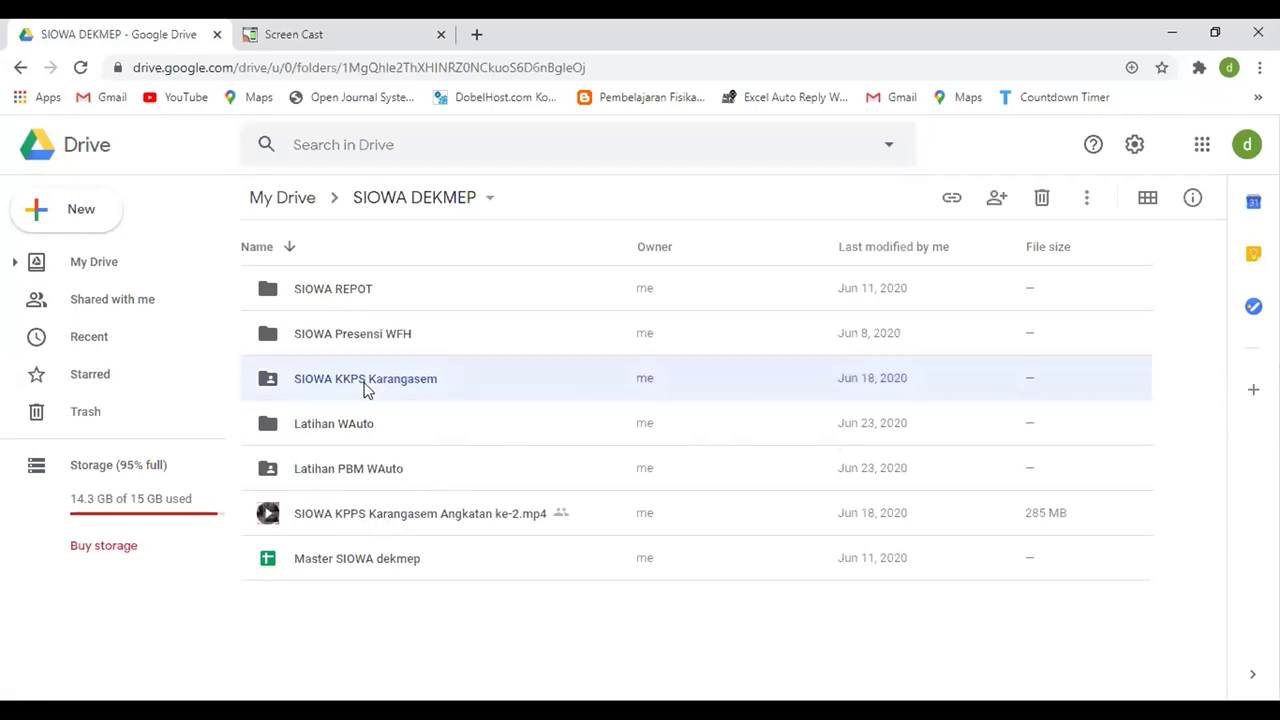
pyautogui.doubleClick(365, 390)
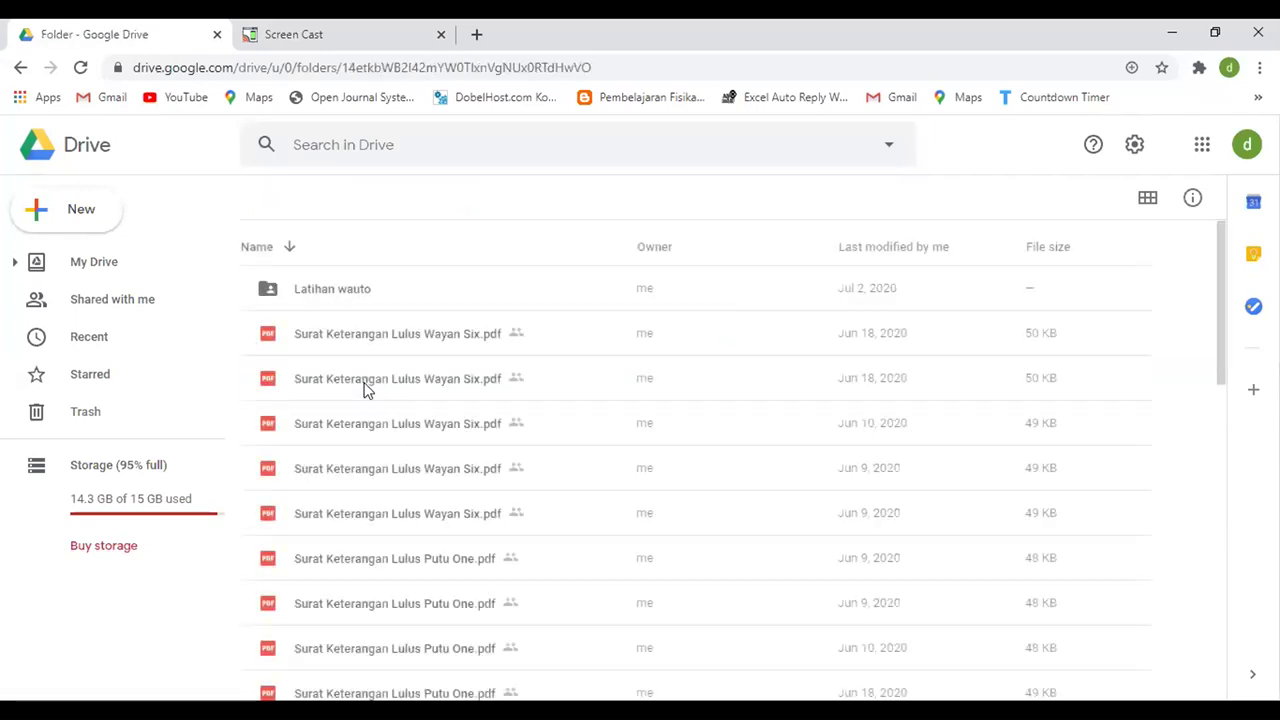
pyautogui.doubleClick(330, 289)
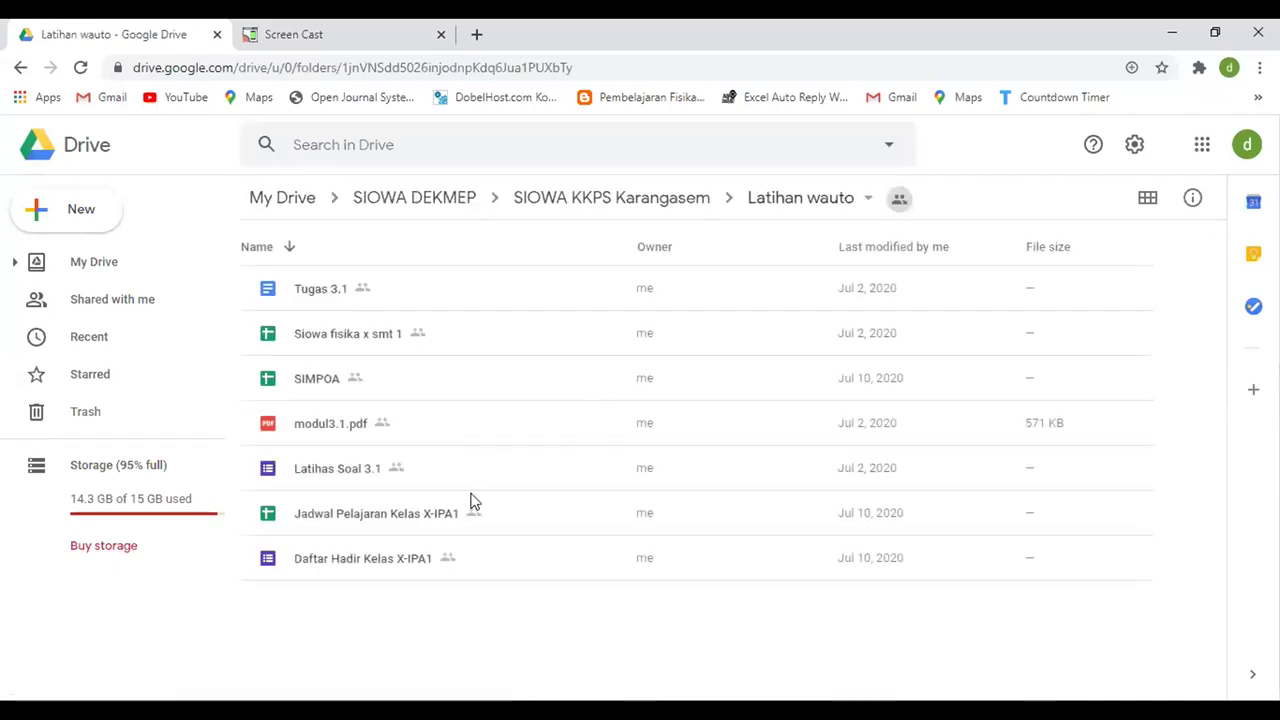
pyautogui.doubleClick(323, 386)
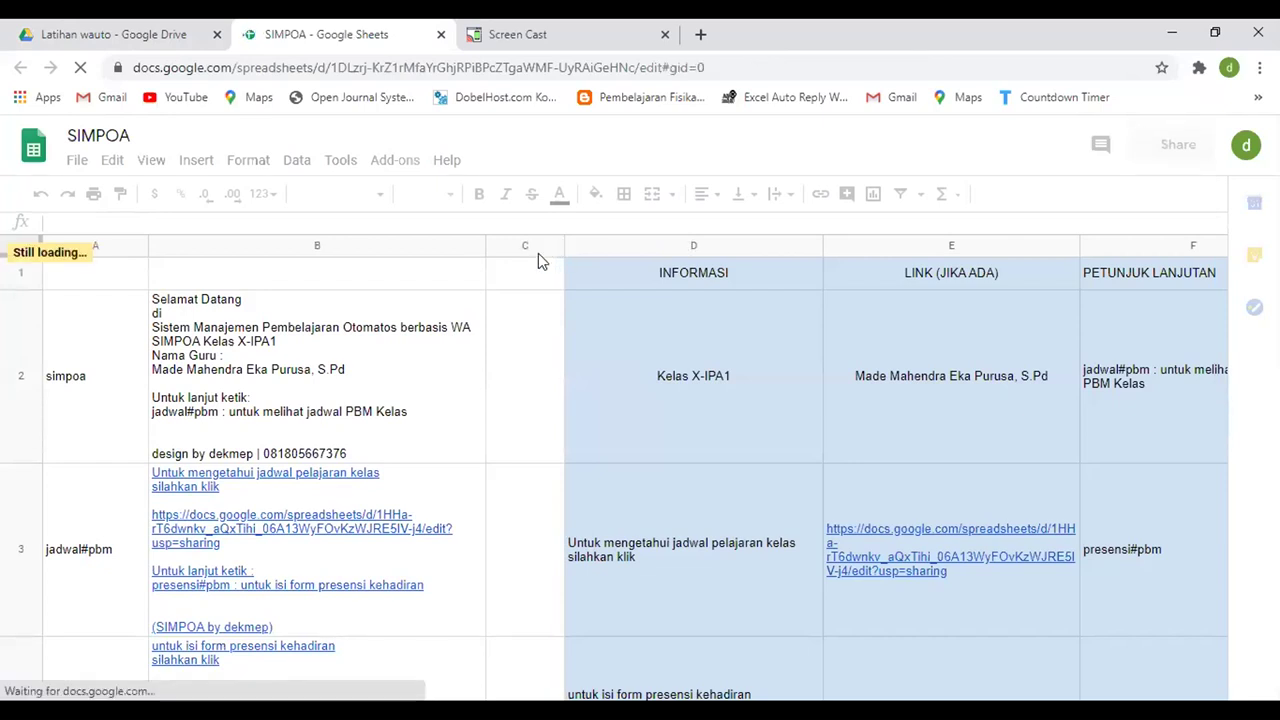
# - Widen column C far enough to push helper columns D–F aside, and widen column A
pyautogui.click(538, 247)
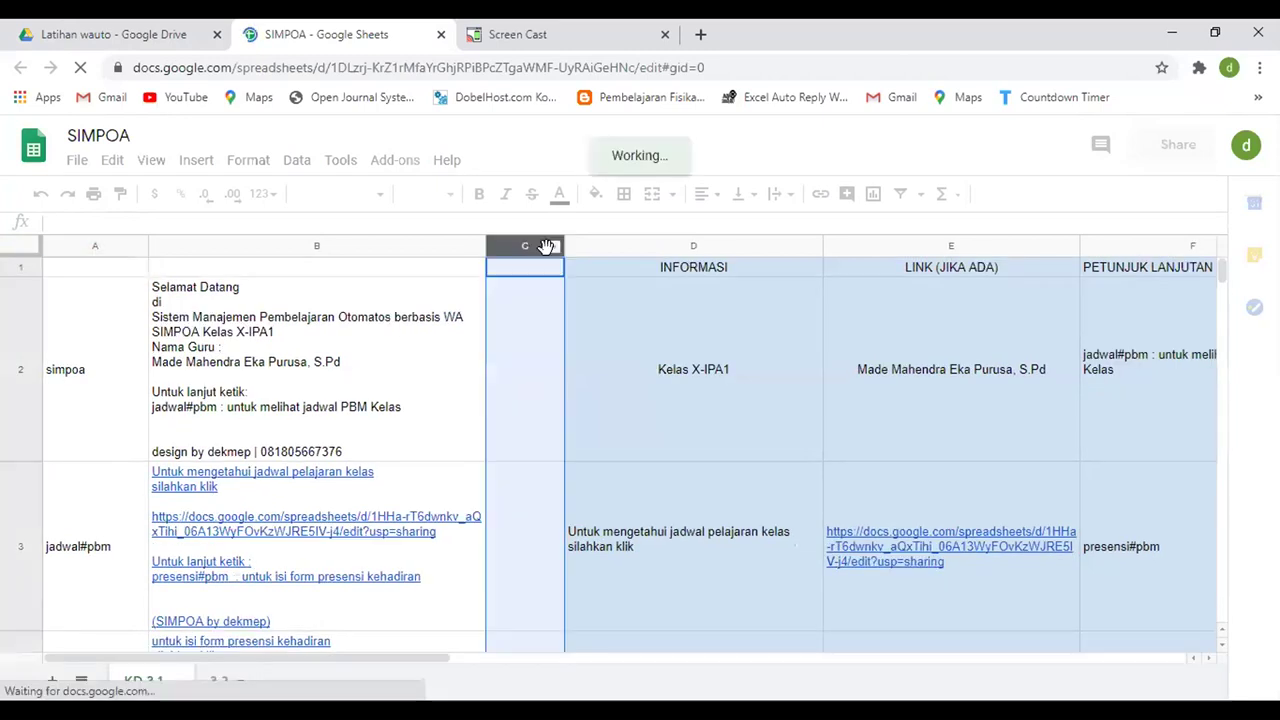
pyautogui.click(671, 249)
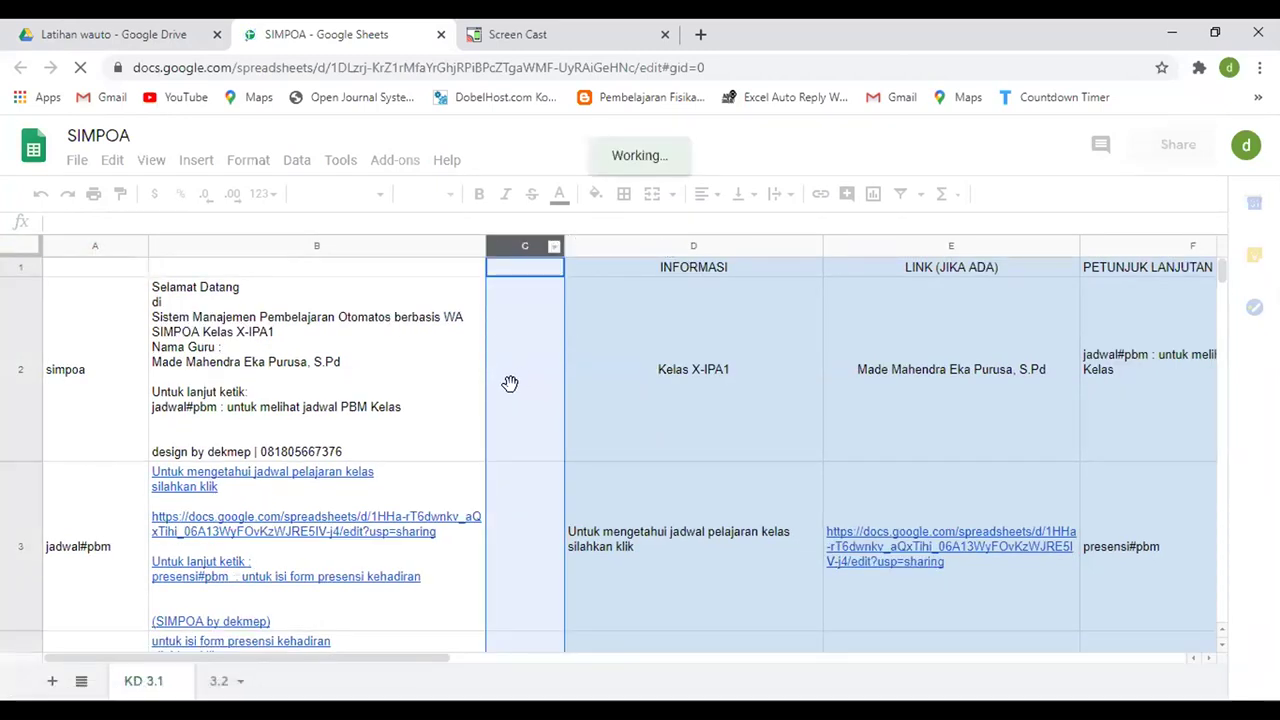
pyautogui.click(367, 425)
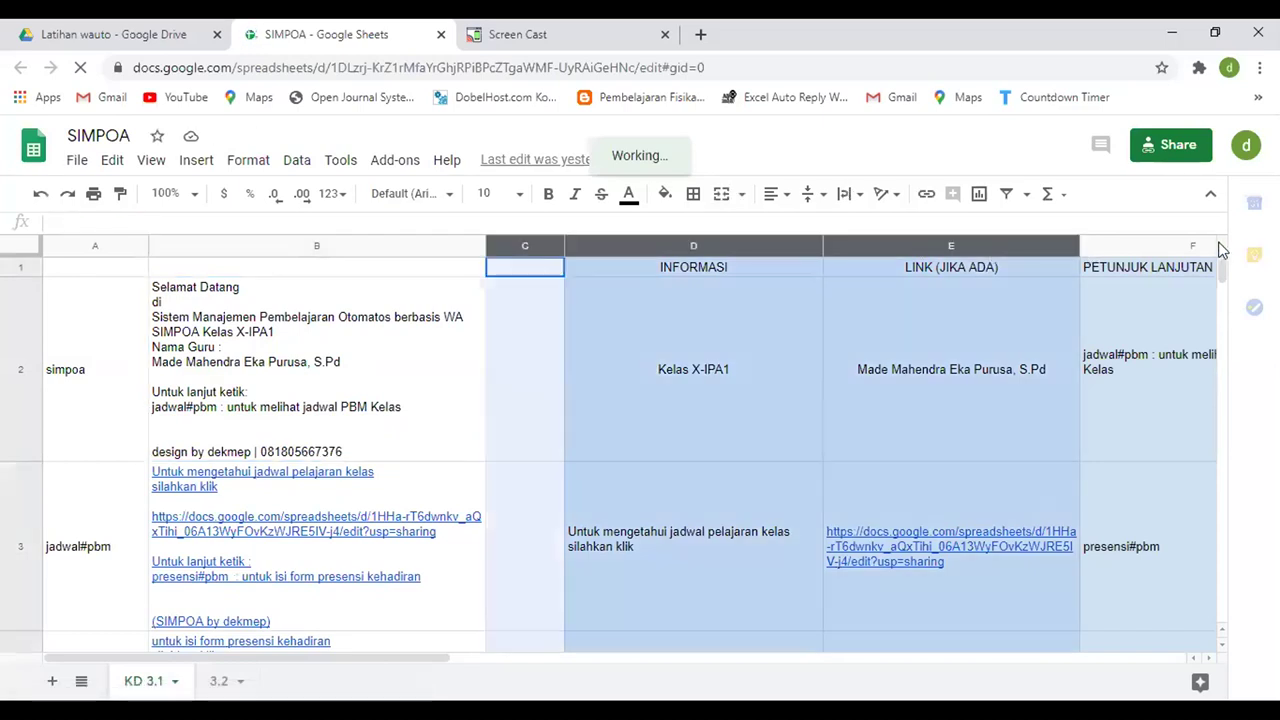
pyautogui.moveTo(1215, 252); pyautogui.dragTo(1205, 250)
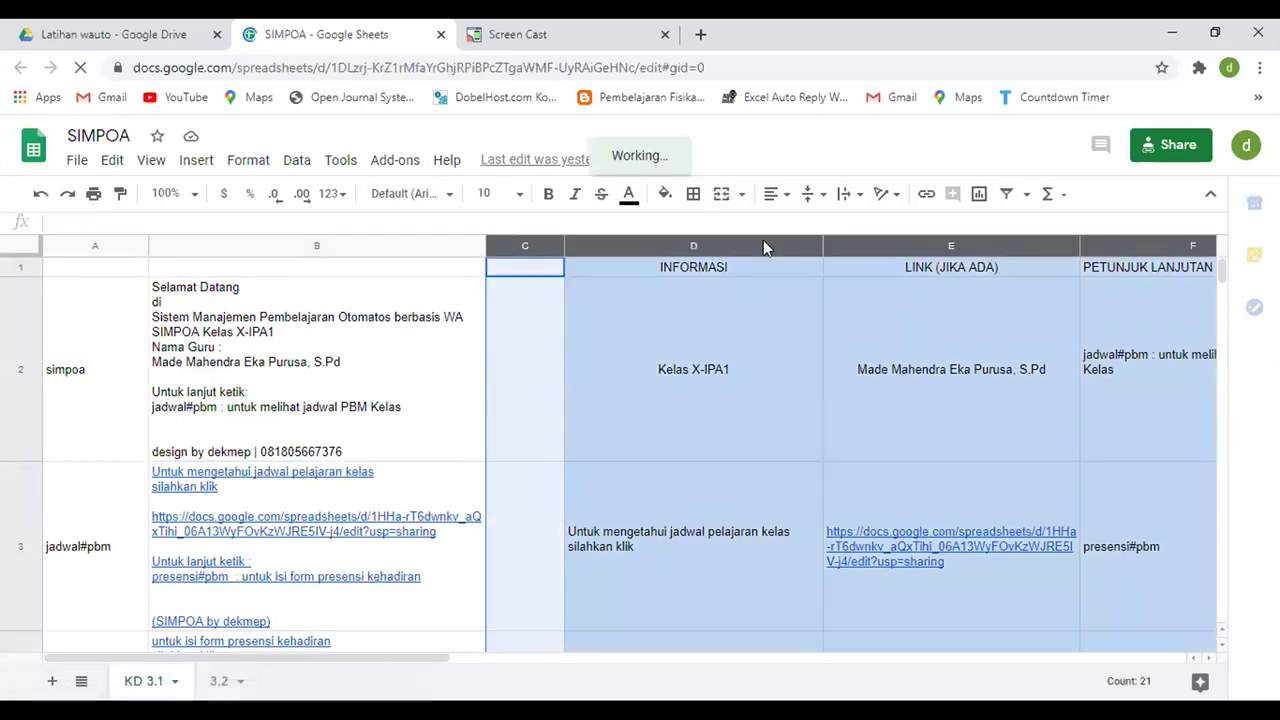
pyautogui.click(714, 298)
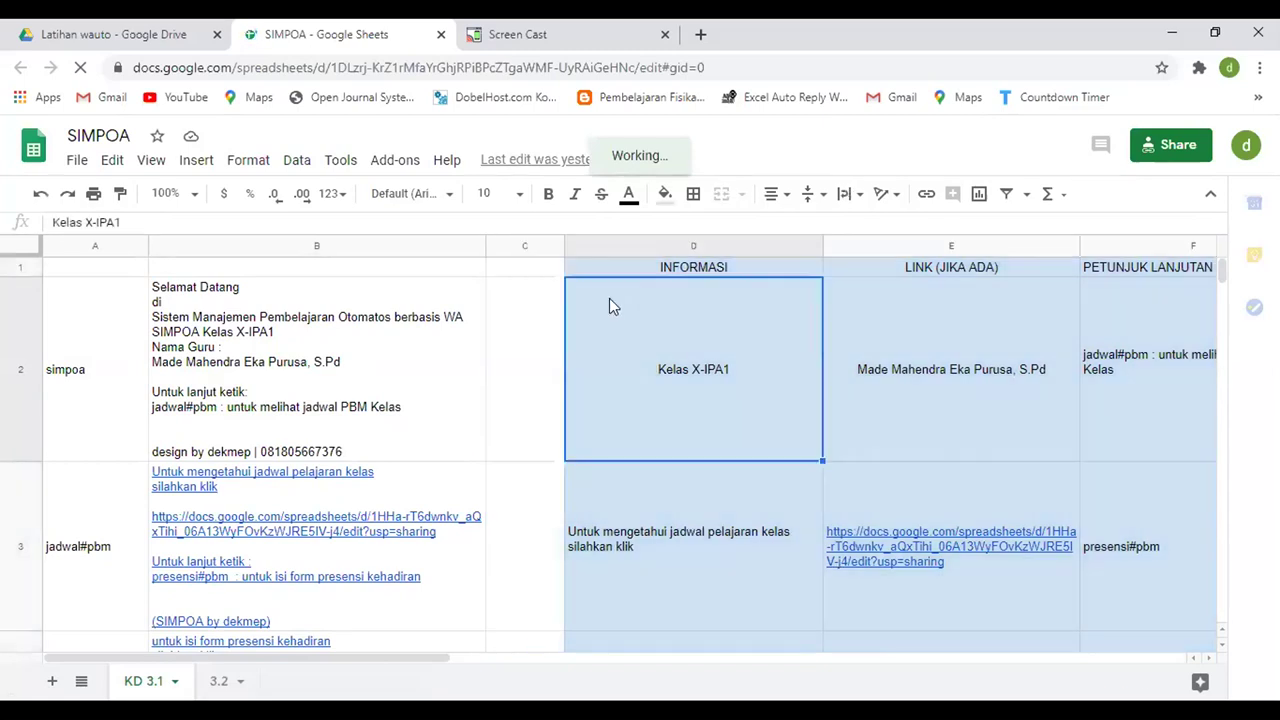
pyautogui.moveTo(565, 253); pyautogui.dragTo(1205, 250)
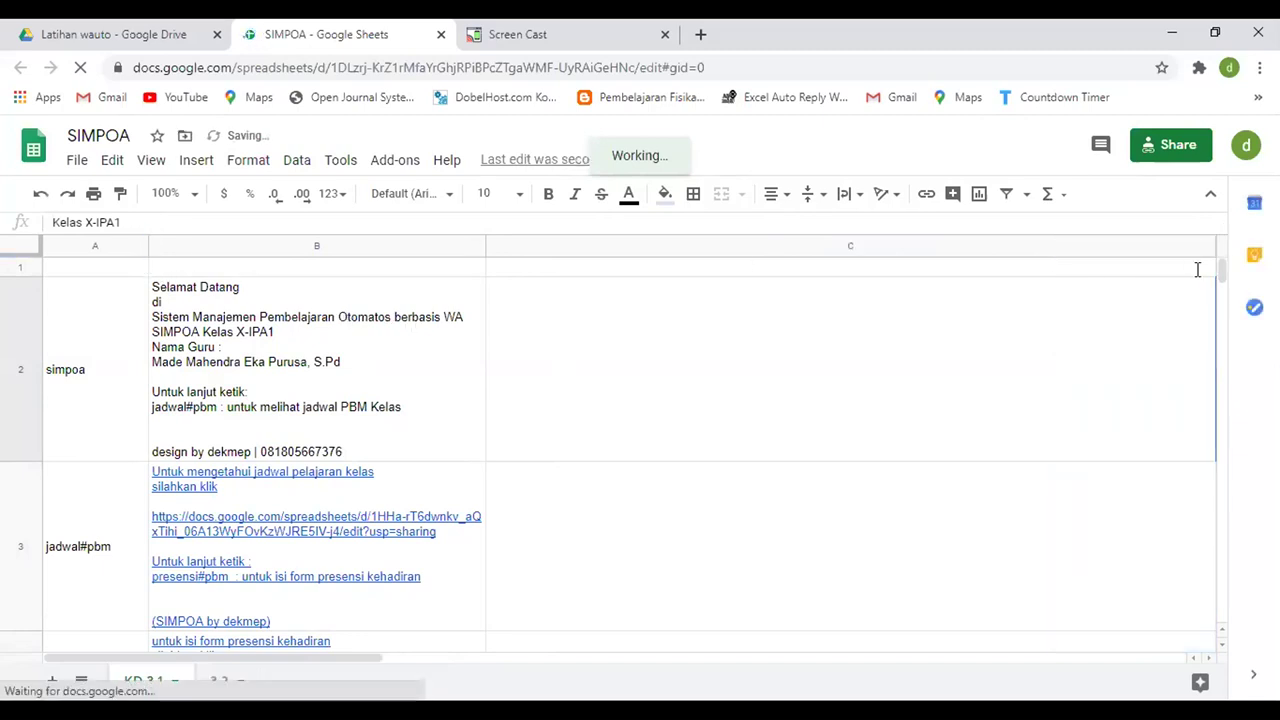
pyautogui.moveTo(148, 246); pyautogui.dragTo(245, 247)
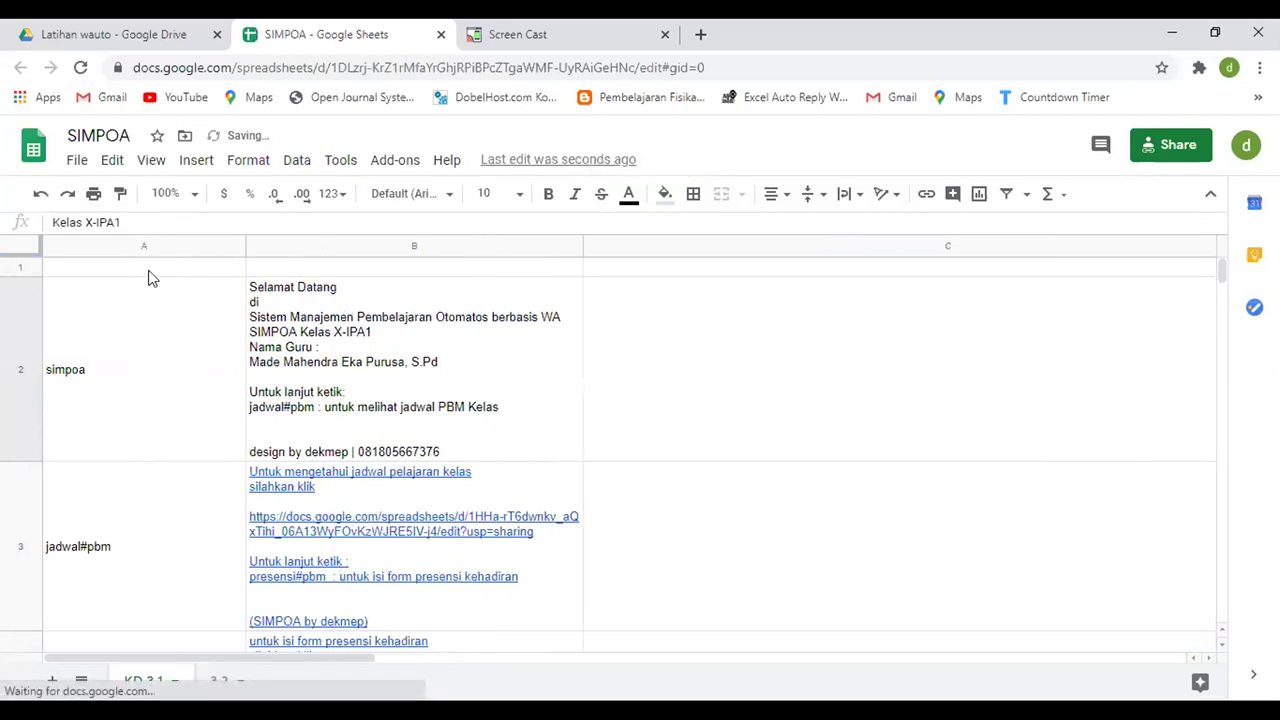
# - Enter the headers TRIGGER in A1 and RESPON in B1
pyautogui.click(148, 278)
pyautogui.write('TRU')
pyautogui.press('BackSpace')
pyautogui.write('IGGER')
pyautogui.press('Tab')
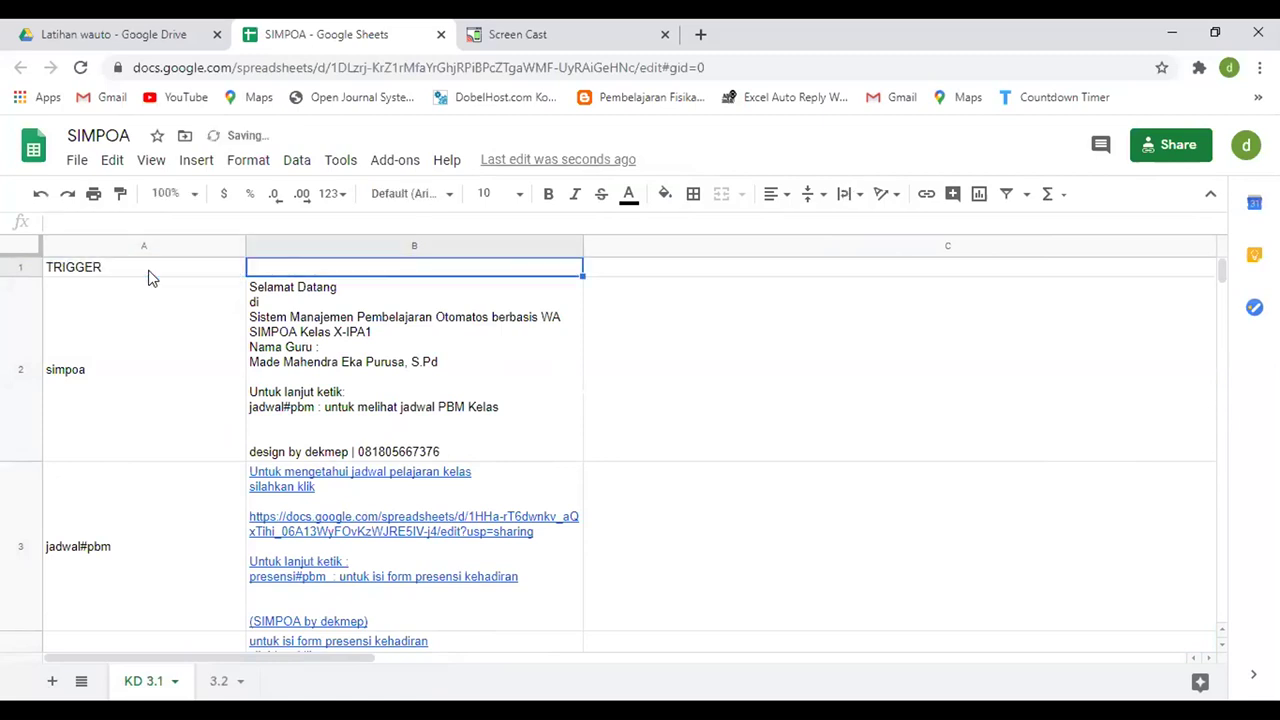
pyautogui.write('RESPON')
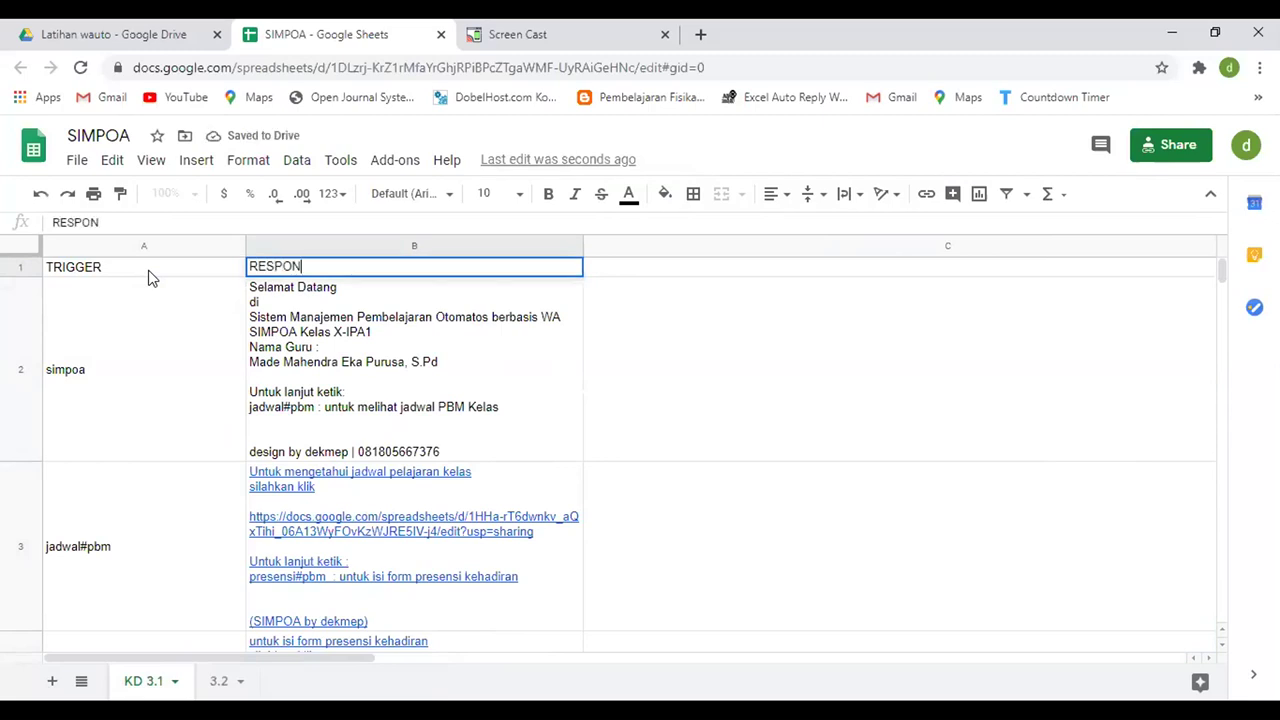
pyautogui.press('Return')
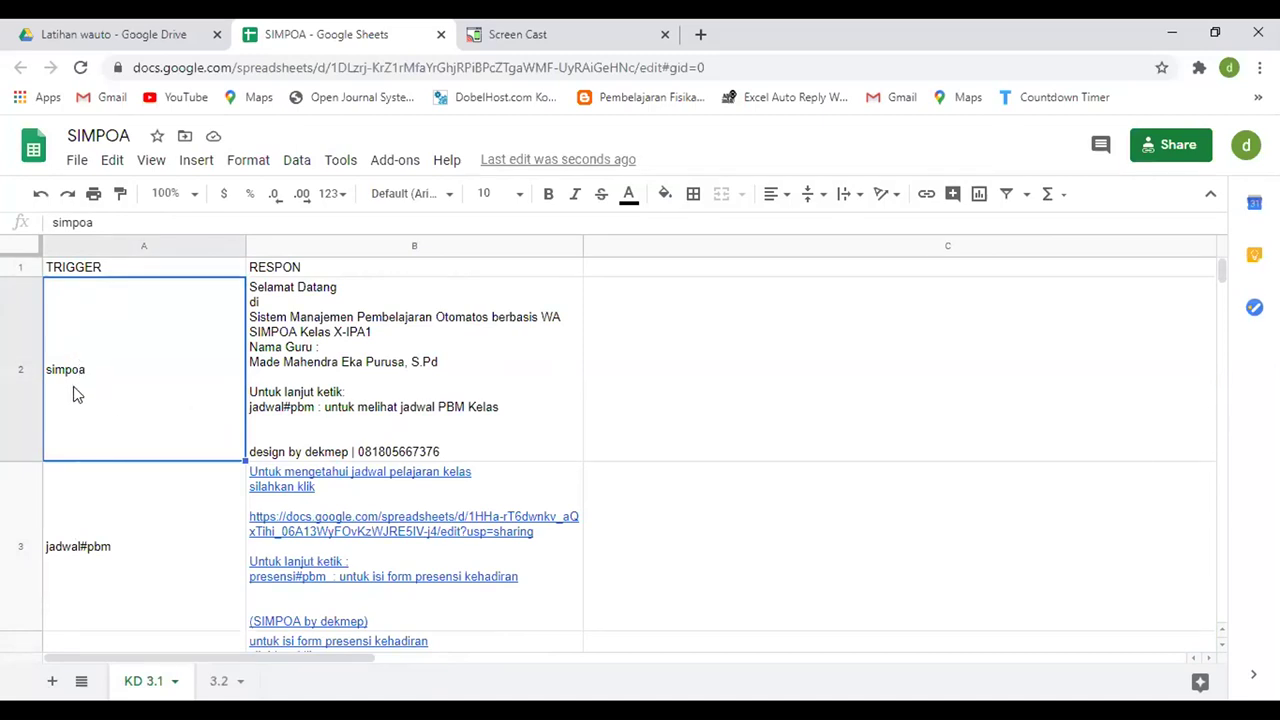
# - Review the welcome response in B2 and the jadwal#pbm and presensi#pbm trigger-response pairs
pyautogui.click(470, 393)
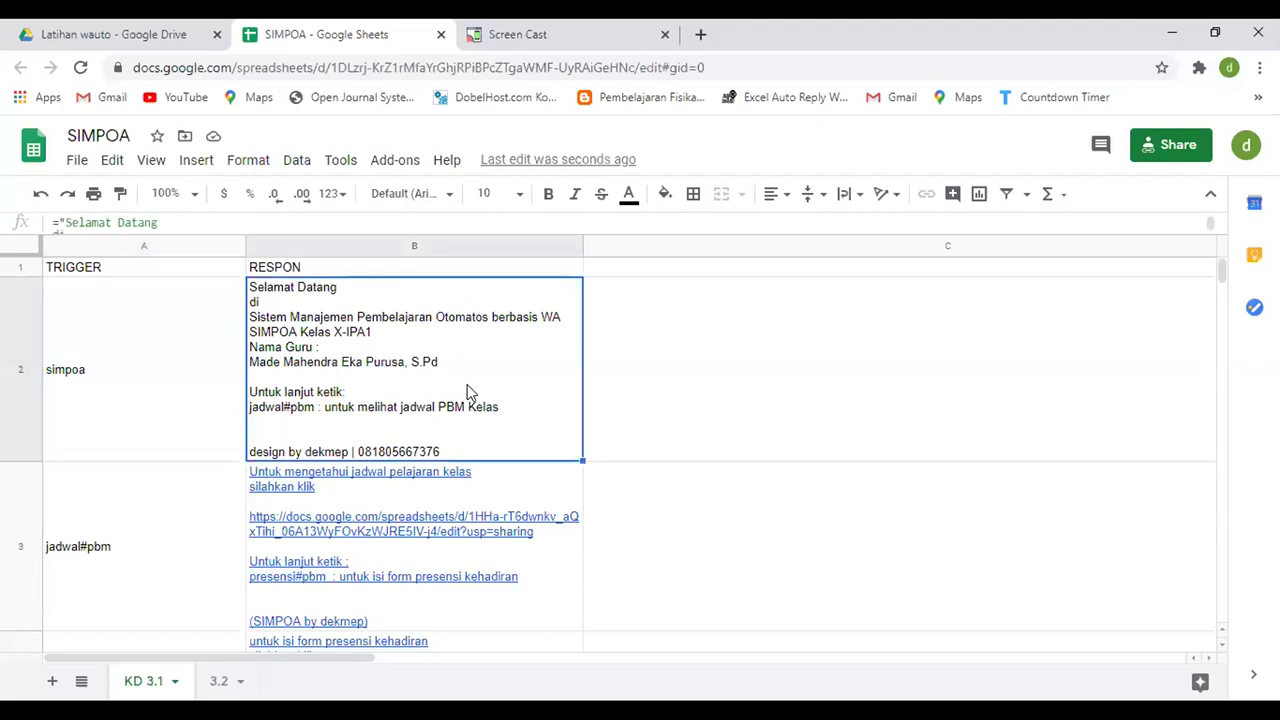
pyautogui.click(78, 556)
pyautogui.click(342, 540)
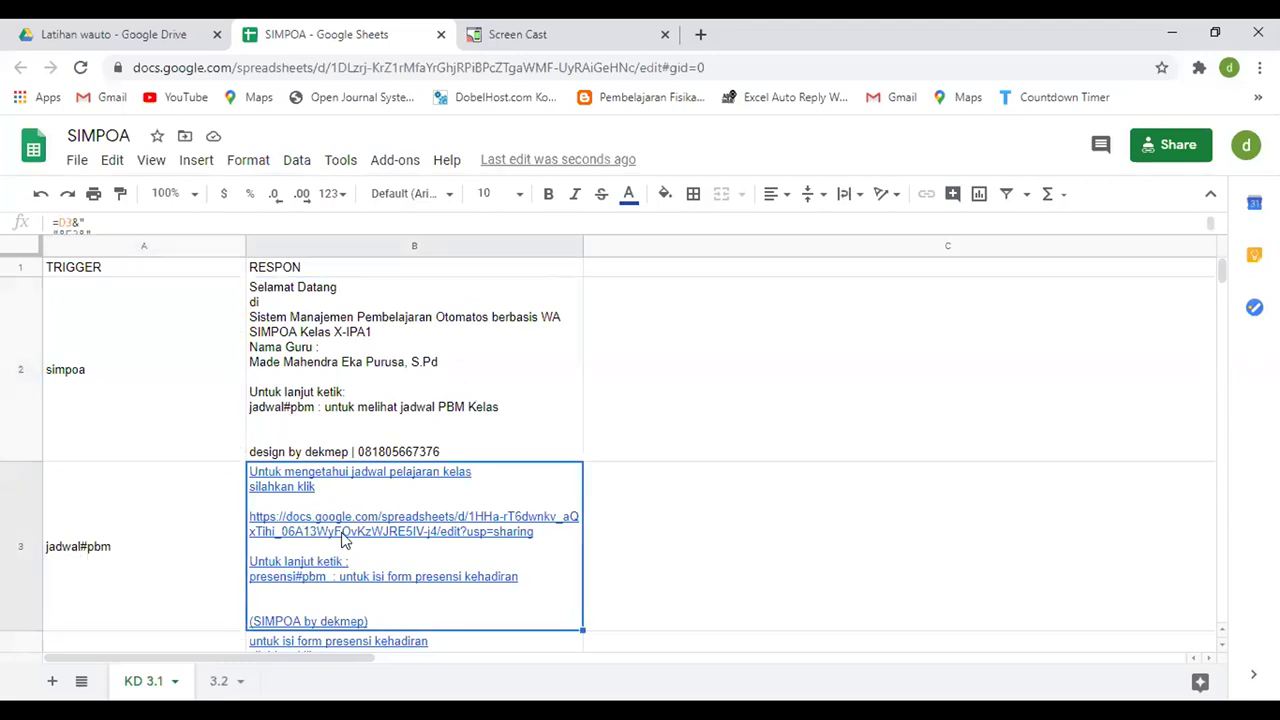
pyautogui.click(146, 541)
pyautogui.click(371, 543)
pyautogui.click(177, 554)
pyautogui.click(371, 560)
pyautogui.scroll(-1, 371, 560)
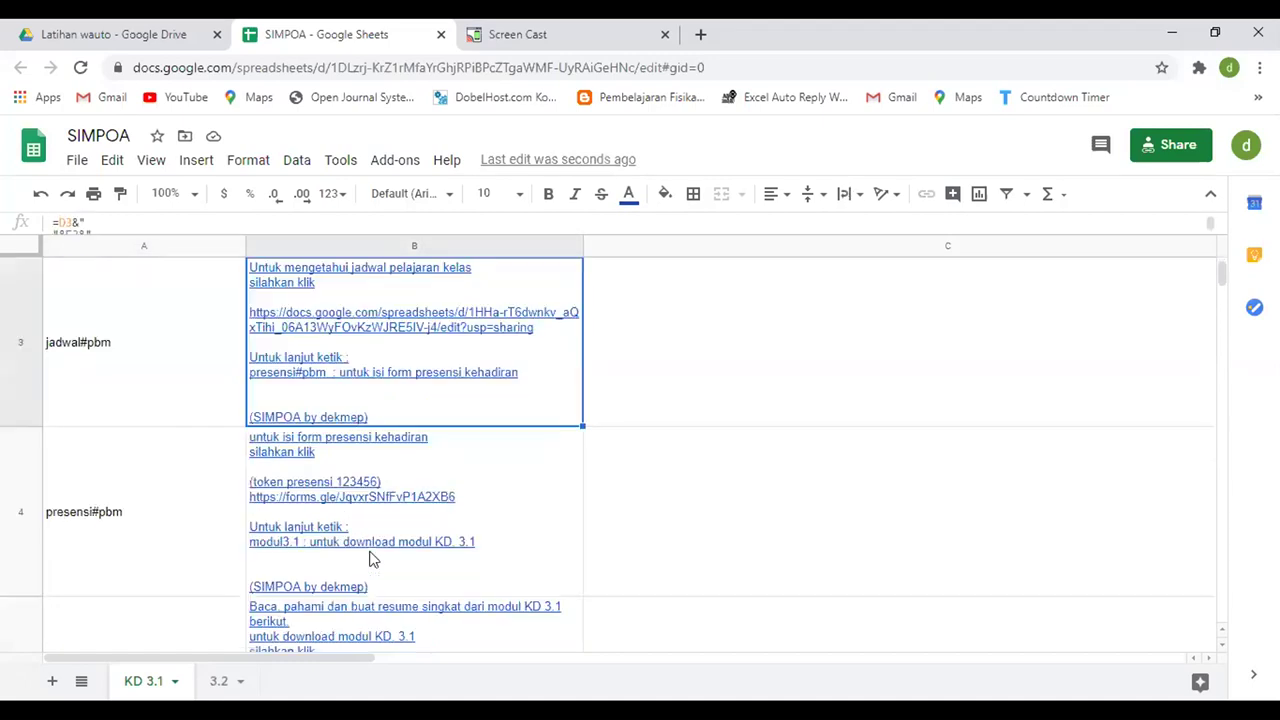
pyautogui.click(113, 530)
pyautogui.click(343, 498)
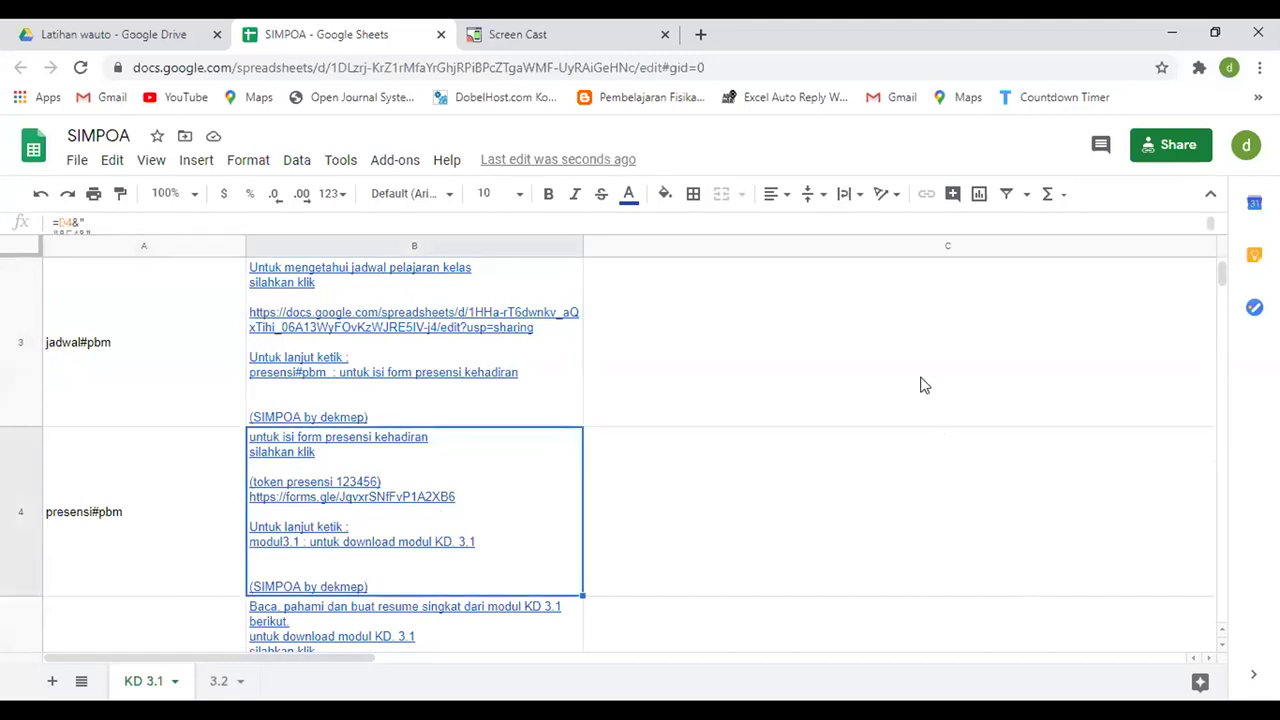
pyautogui.scroll(-1, 176, 531)
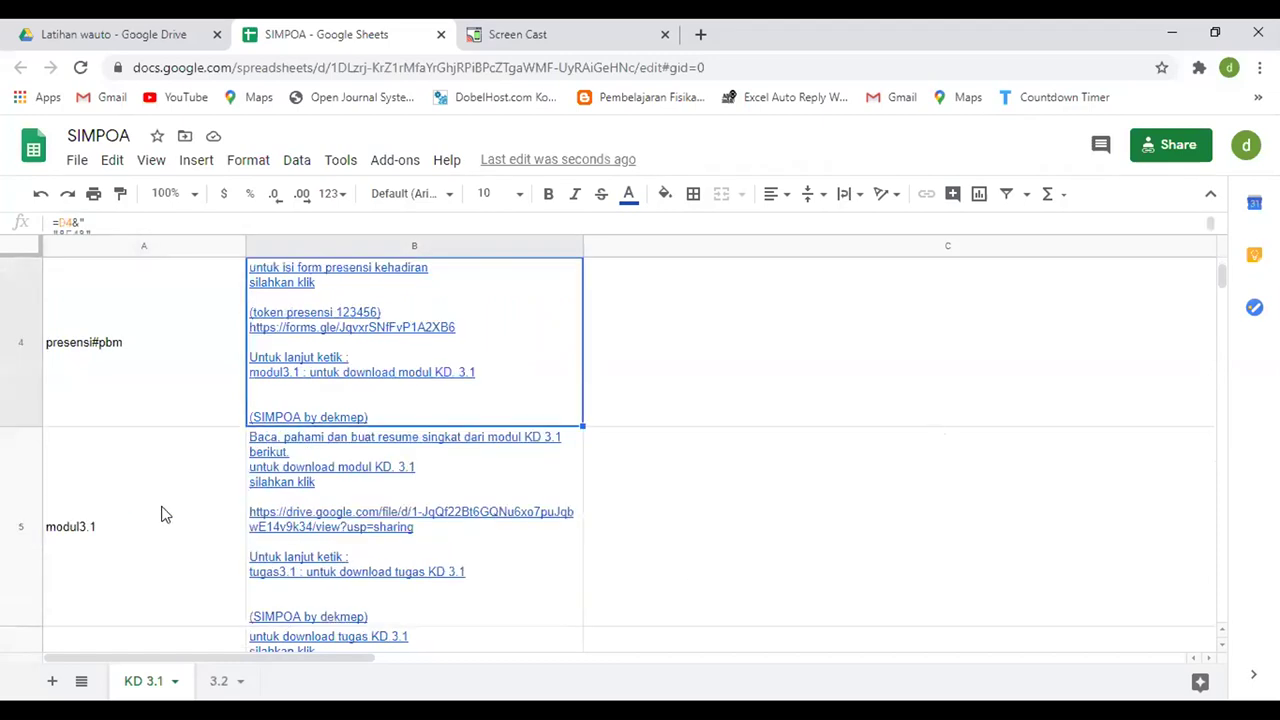
# - Review the modul3.1, tugas3.1 and latsoal3.1 triggers and their response formulas
pyautogui.click(164, 514)
pyautogui.click(404, 528)
pyautogui.scroll(-1, 216, 531)
pyautogui.click(180, 538)
pyautogui.click(354, 540)
pyautogui.scroll(-1, 170, 565)
pyautogui.click(164, 536)
pyautogui.click(358, 533)
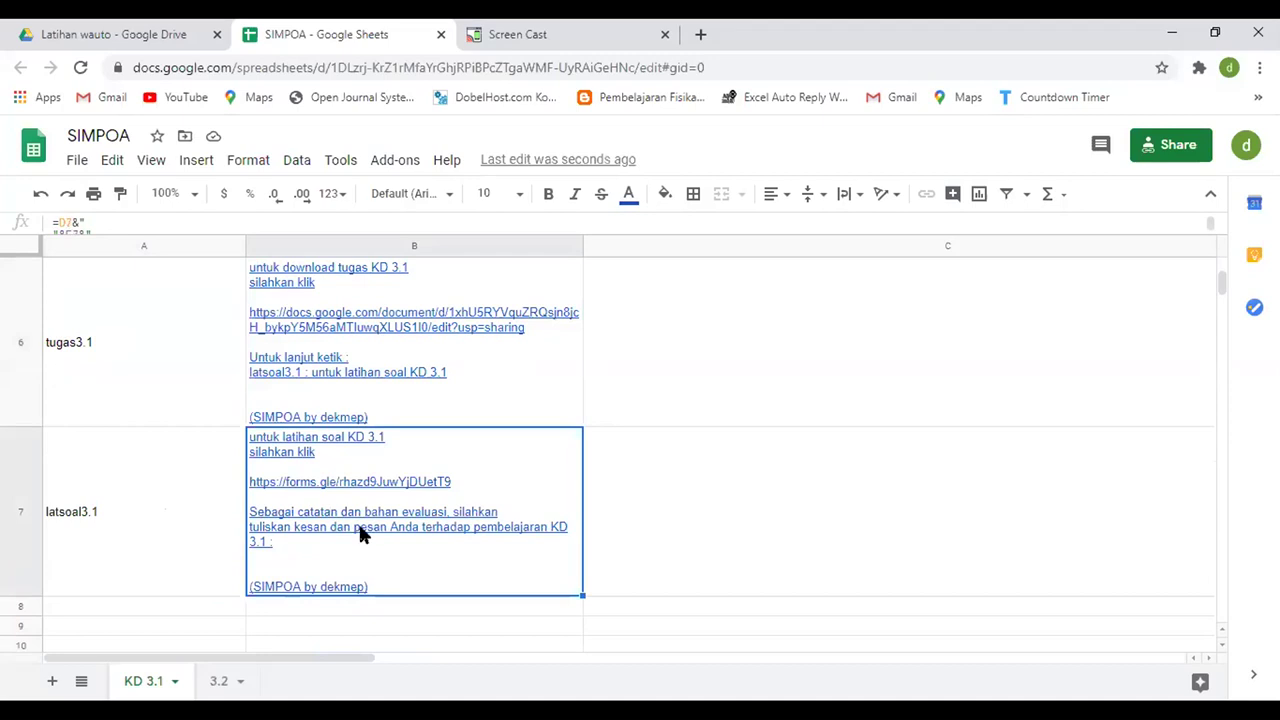
pyautogui.scroll(5, 177, 520)
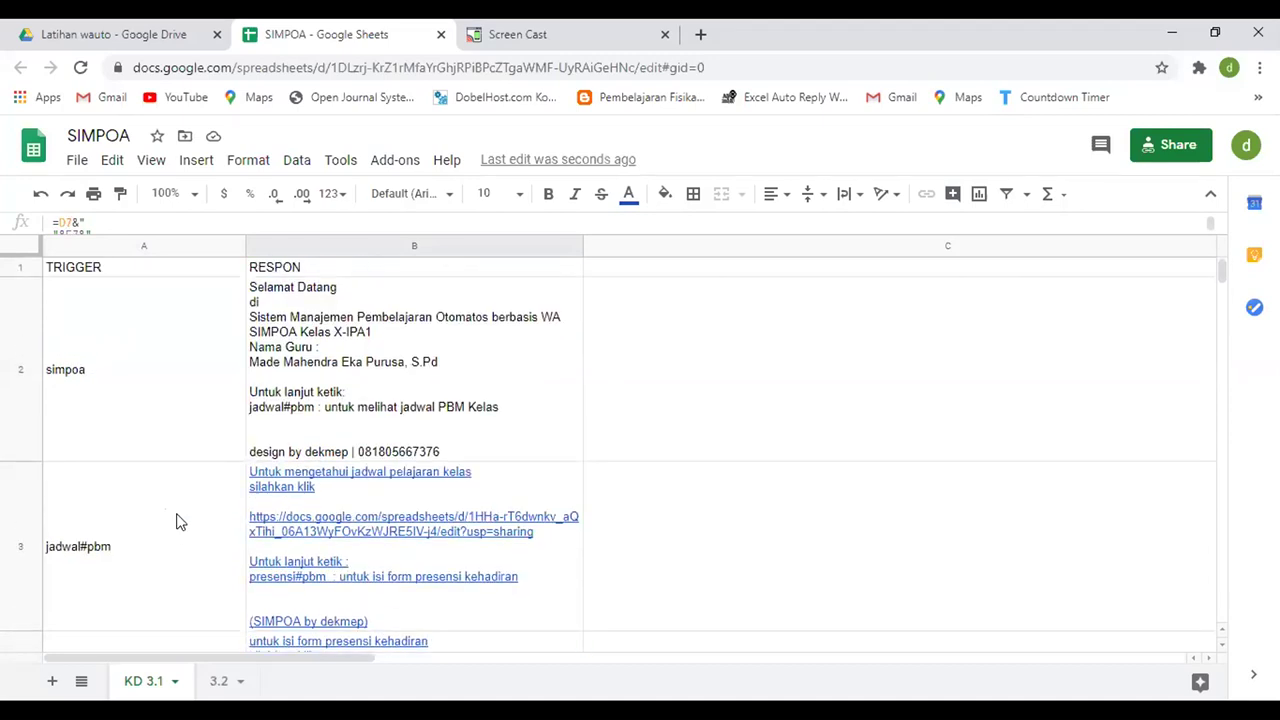
# - Point out the simpoa and jadwal#pbm triggers alongside their responses again
pyautogui.click(181, 396)
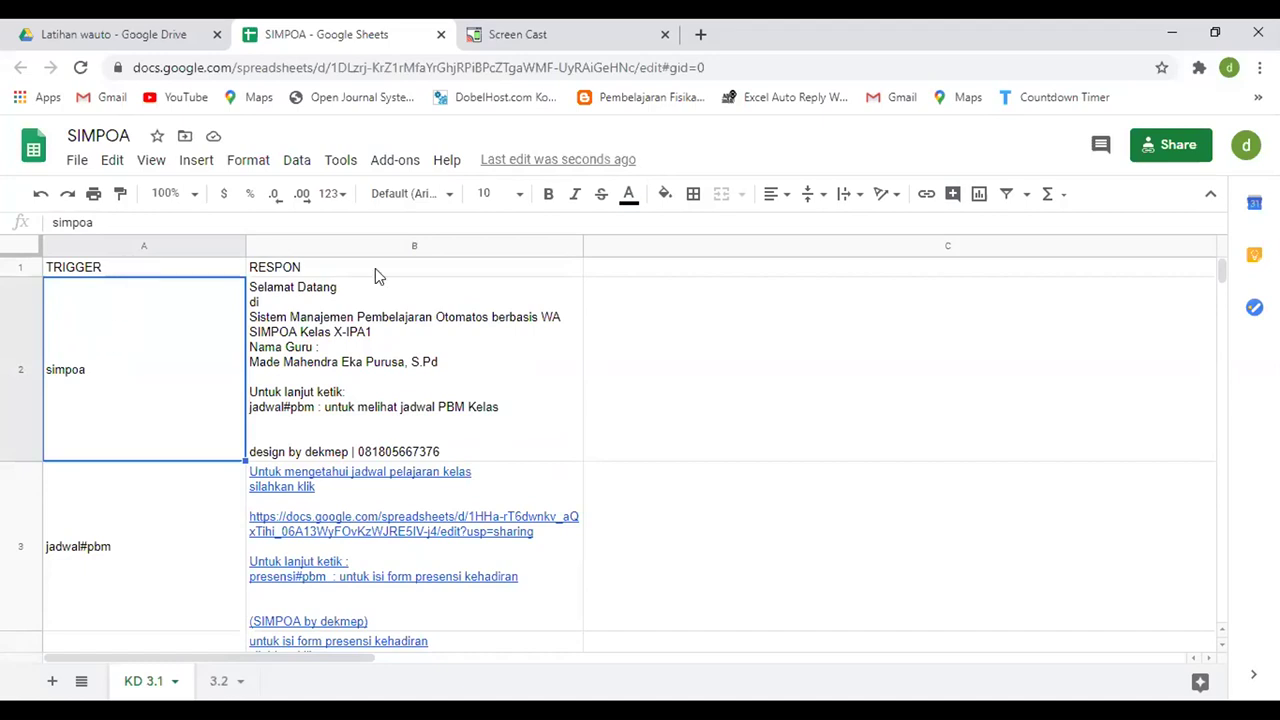
pyautogui.click(332, 356)
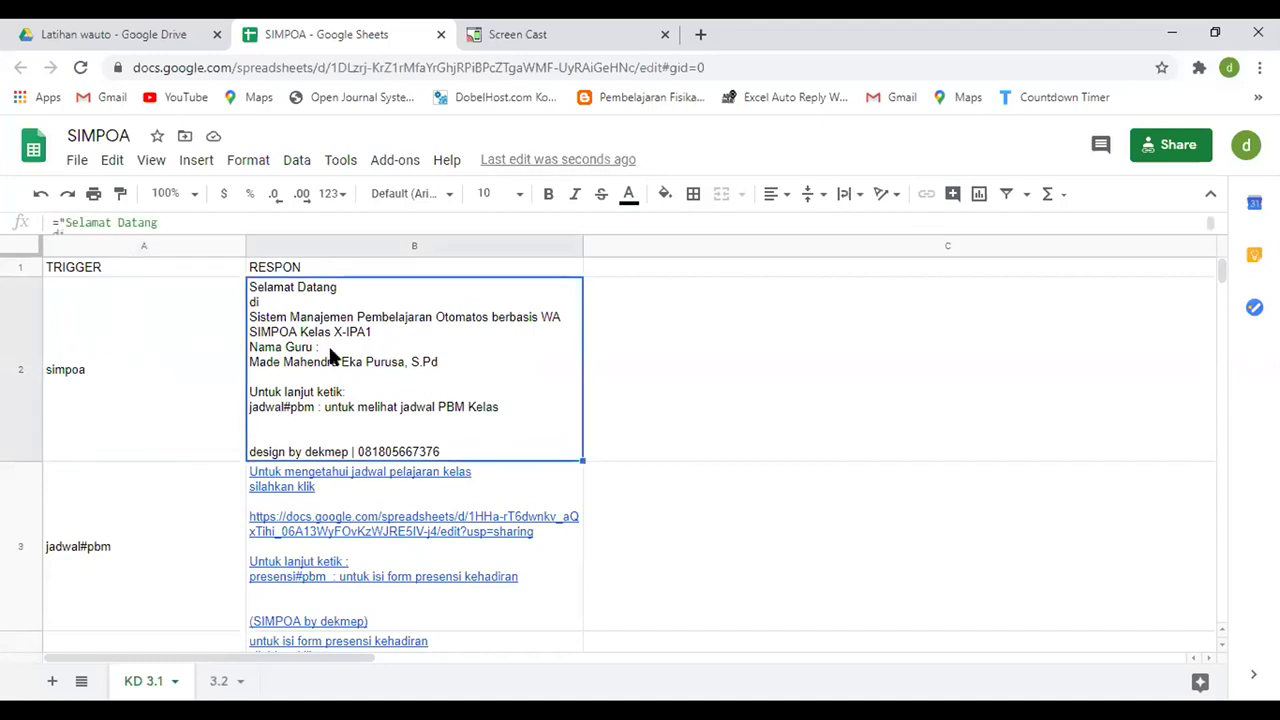
pyautogui.click(158, 382)
pyautogui.click(332, 371)
pyautogui.click(217, 502)
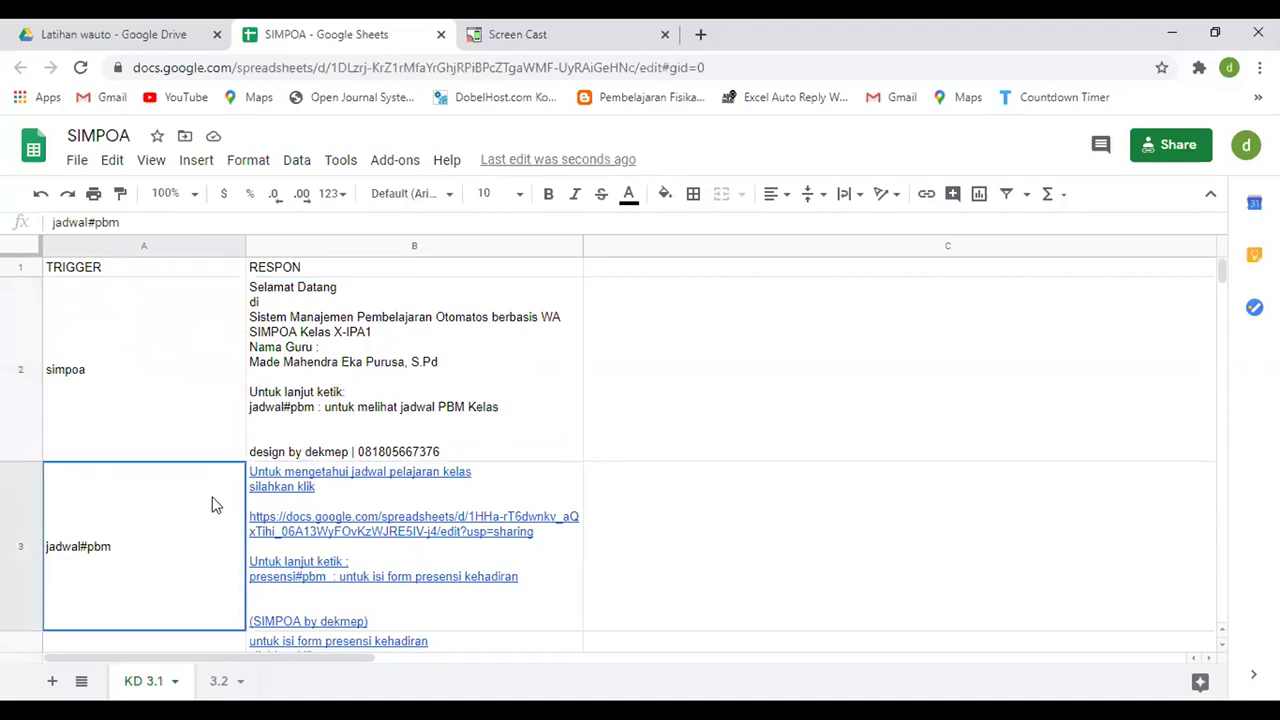
pyautogui.click(474, 543)
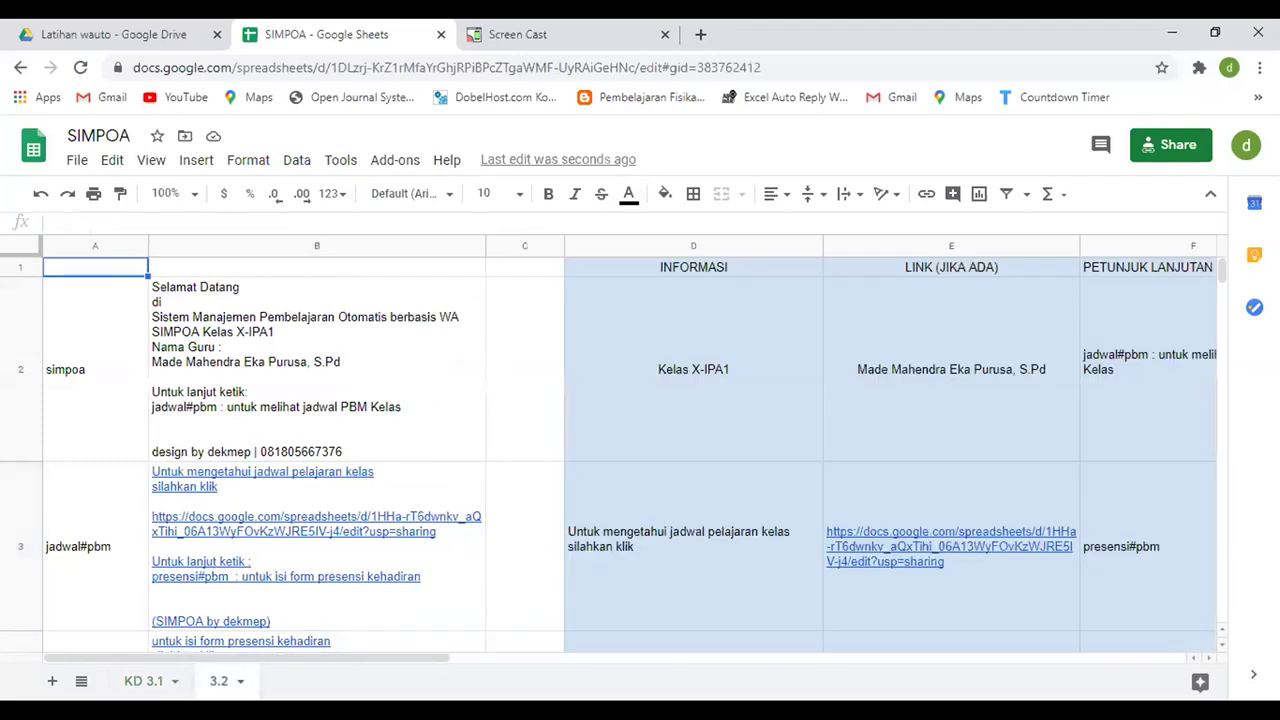
# - On the other sheet, add TRIGGER and RESPON headers and widen columns A and B
pyautogui.click(52, 680)
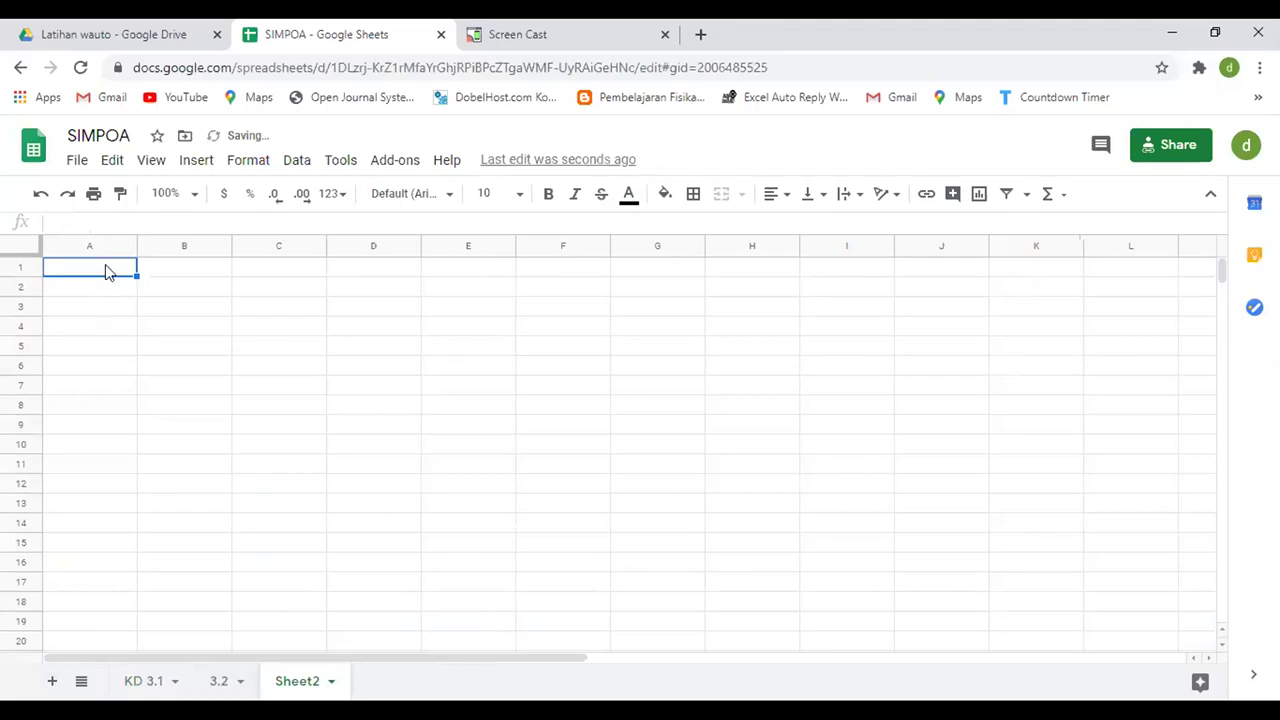
pyautogui.write('TRIGGER')
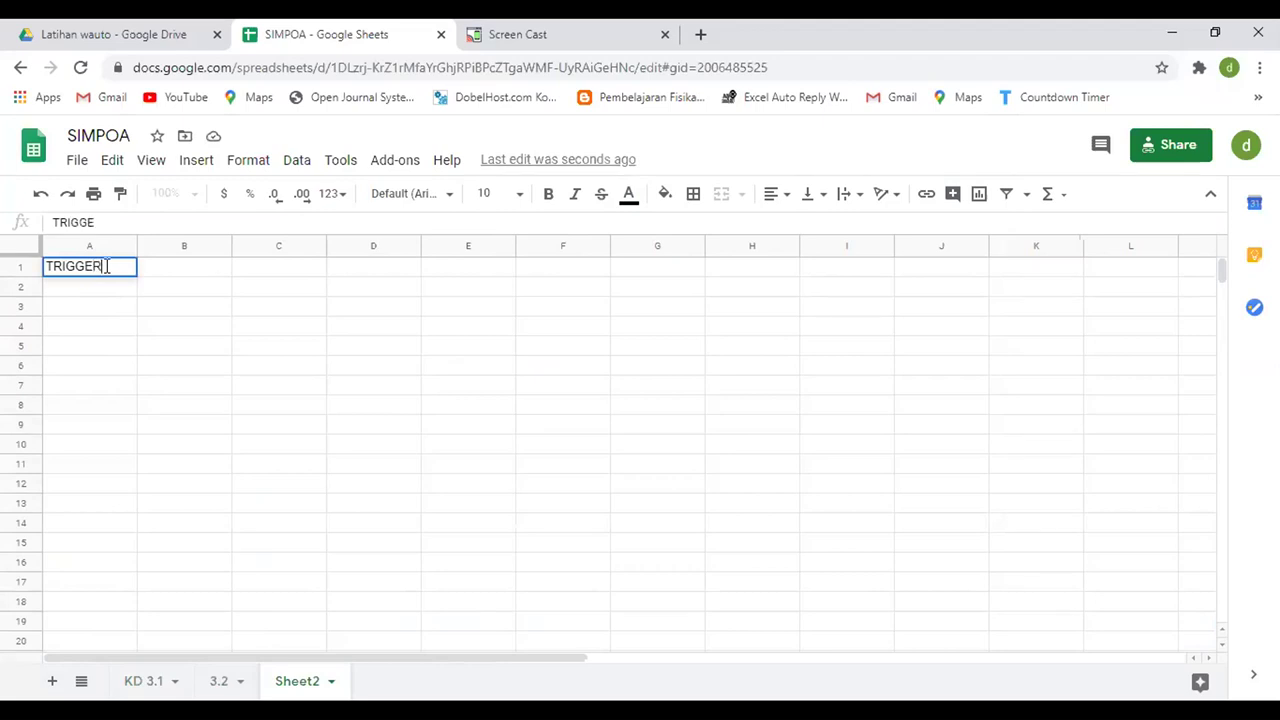
pyautogui.press('Tab')
pyautogui.press('Return')
pyautogui.write('R')
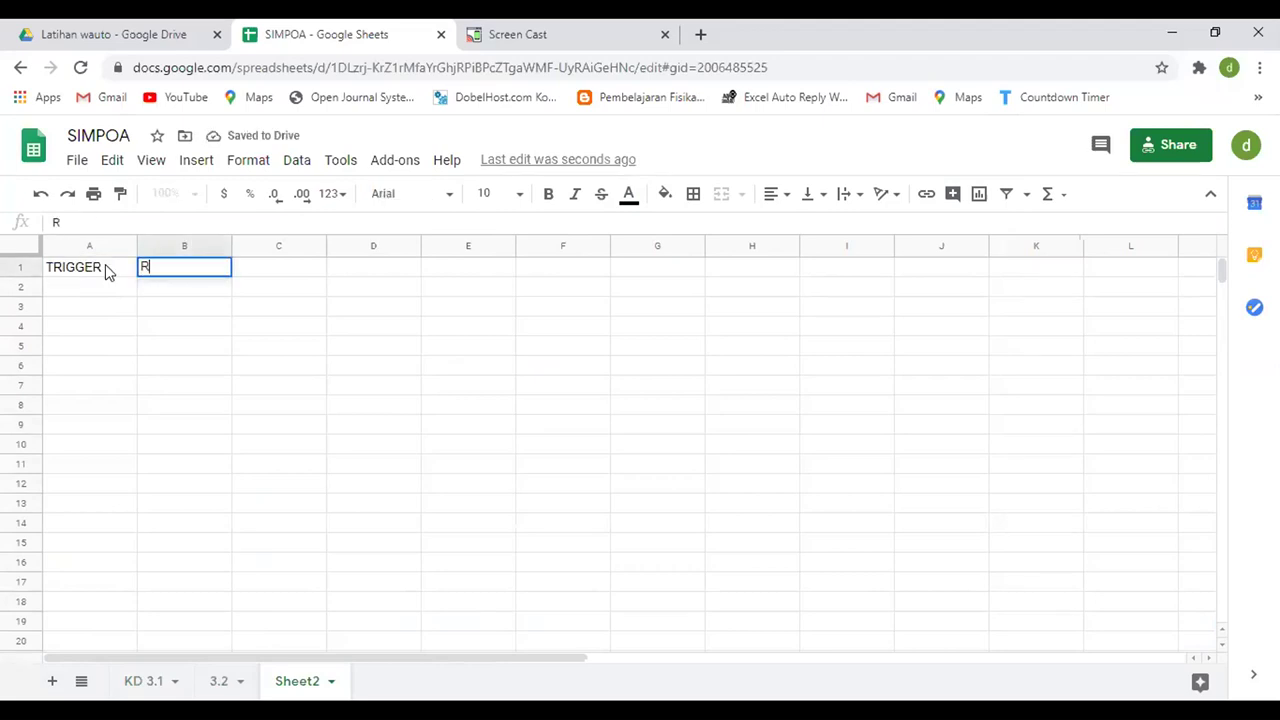
pyautogui.write('ESPON')
pyautogui.press('Return')
pyautogui.moveTo(137, 246); pyautogui.dragTo(183, 246)
pyautogui.moveTo(275, 250); pyautogui.dragTo(431, 246)
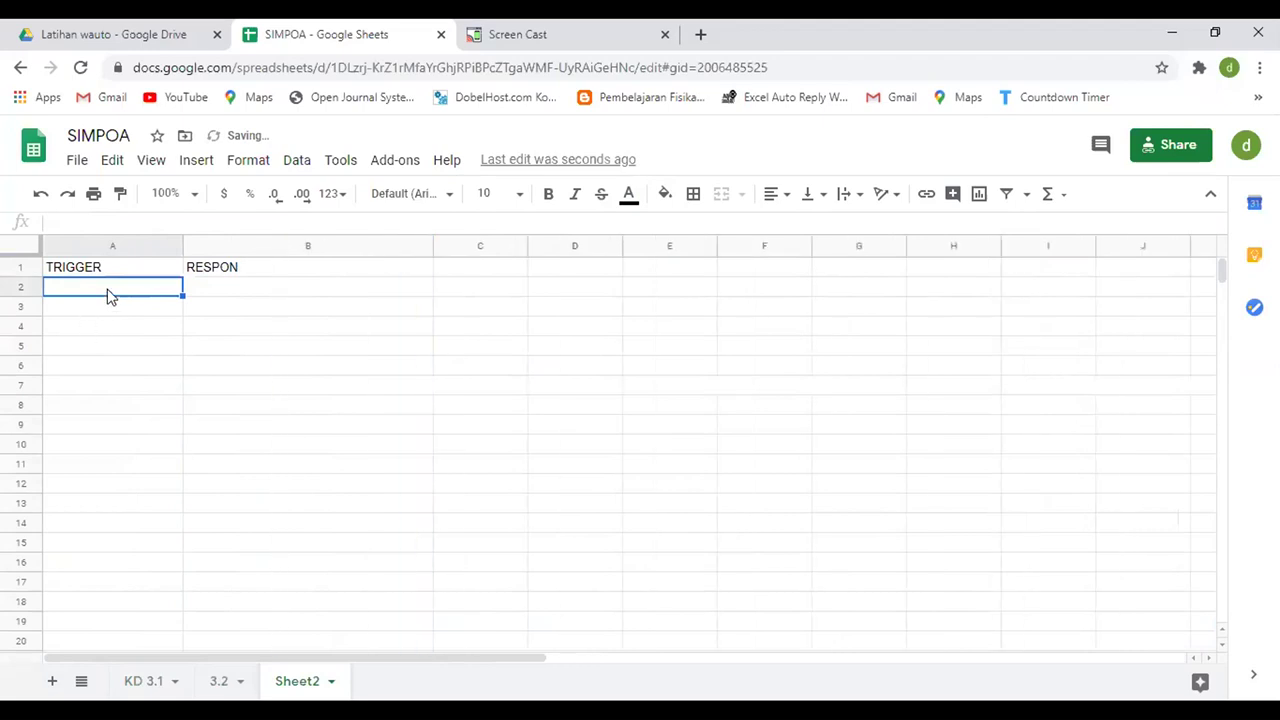
# - Enter trigger pbm#3.1 with the response 'Selamat Datang di PBM Kelas 6A'
pyautogui.write('pbm#')
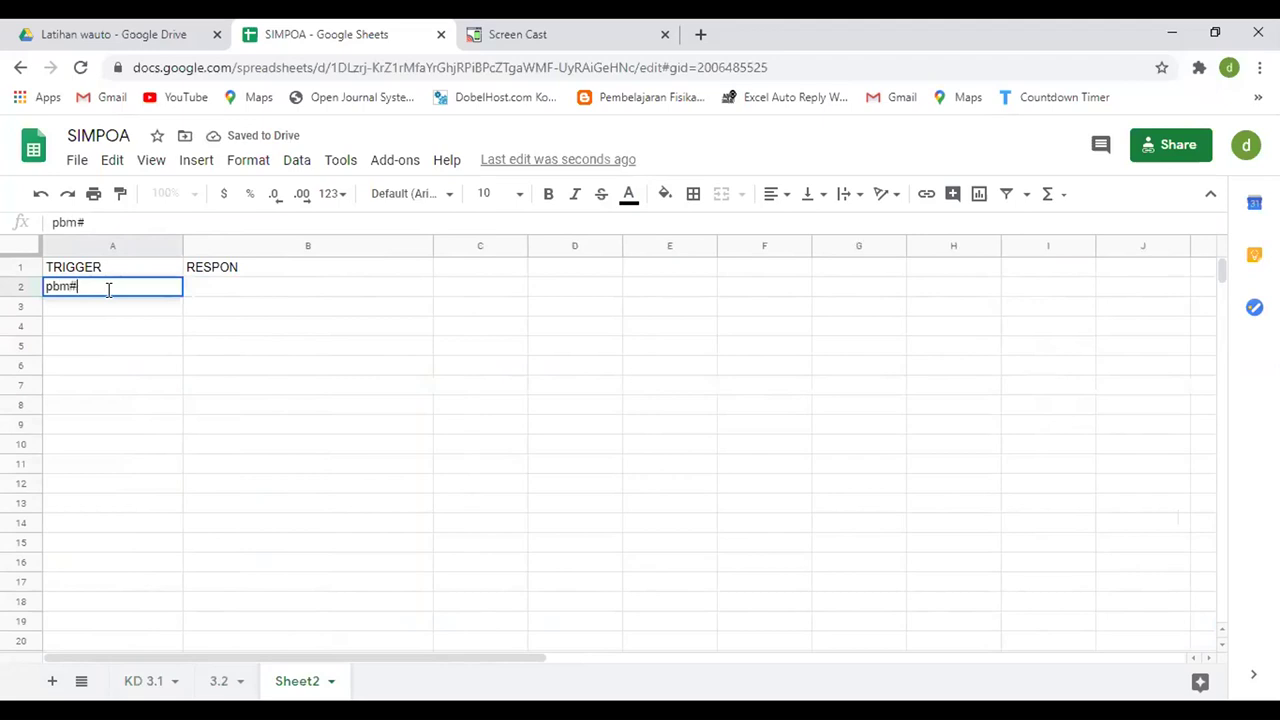
pyautogui.write('3.1')
pyautogui.press('Tab')
pyautogui.write('S')
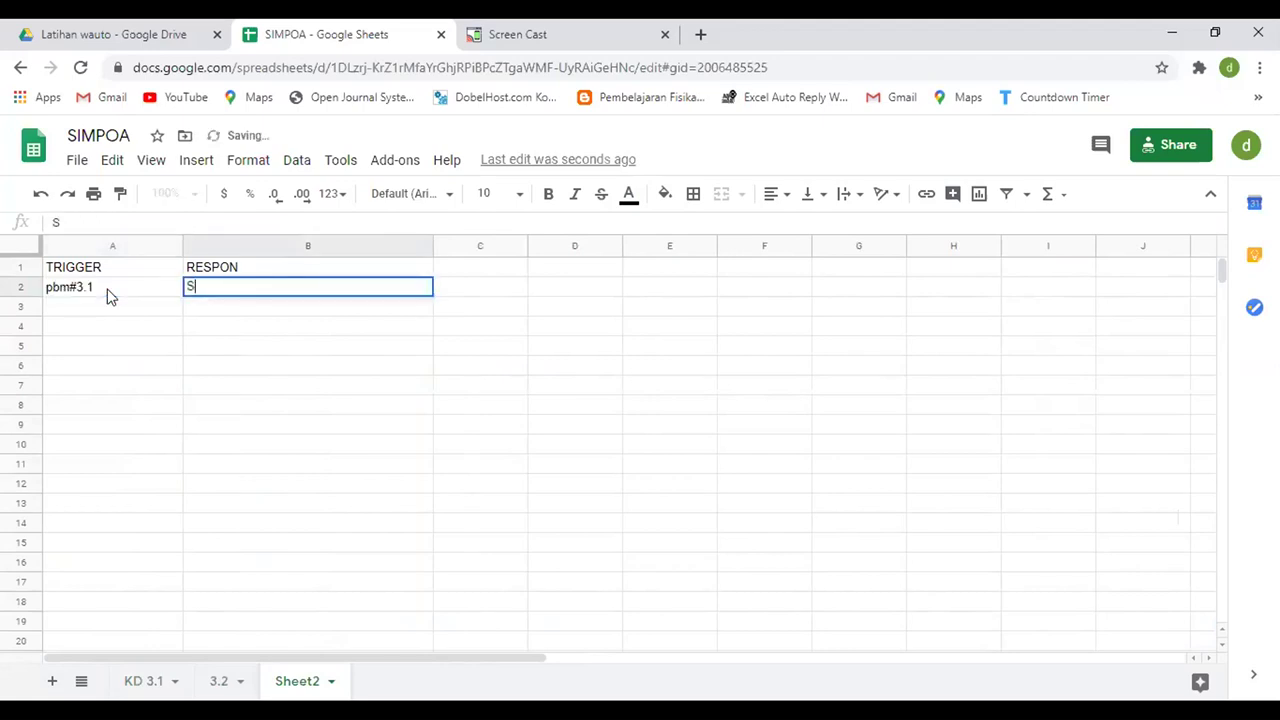
pyautogui.write('elamat Data')
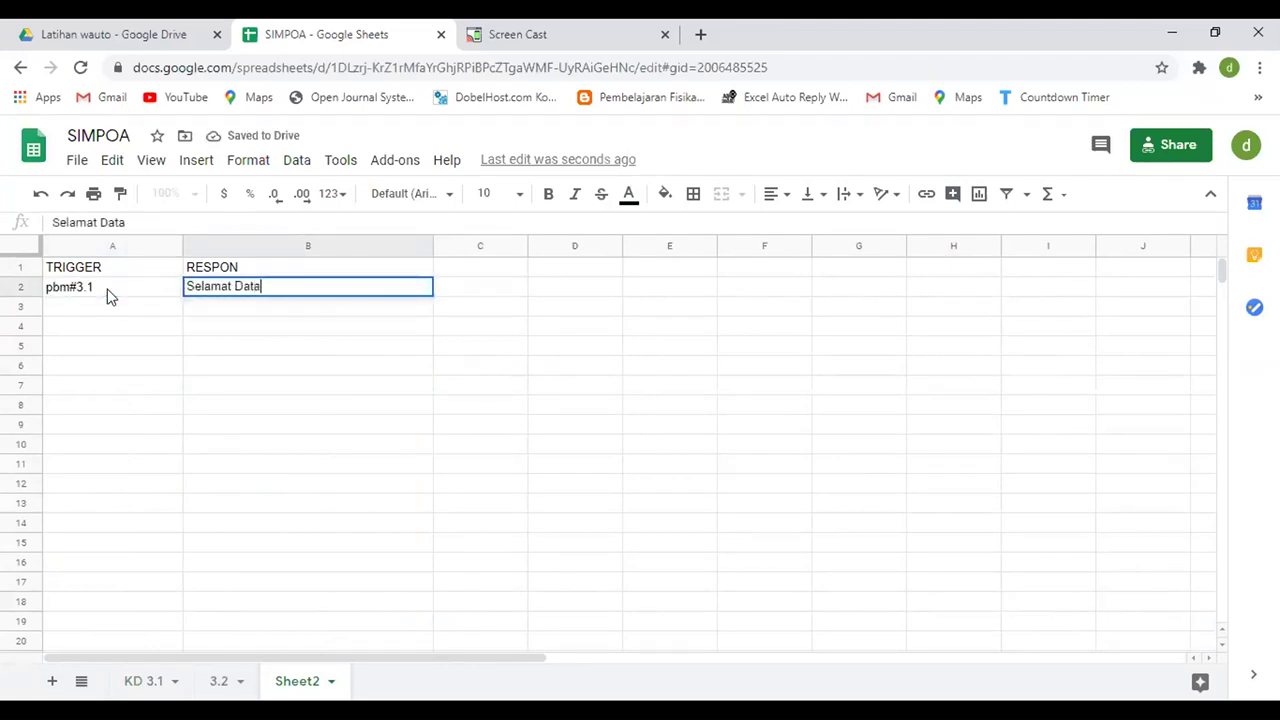
pyautogui.write('ng di PBM K')
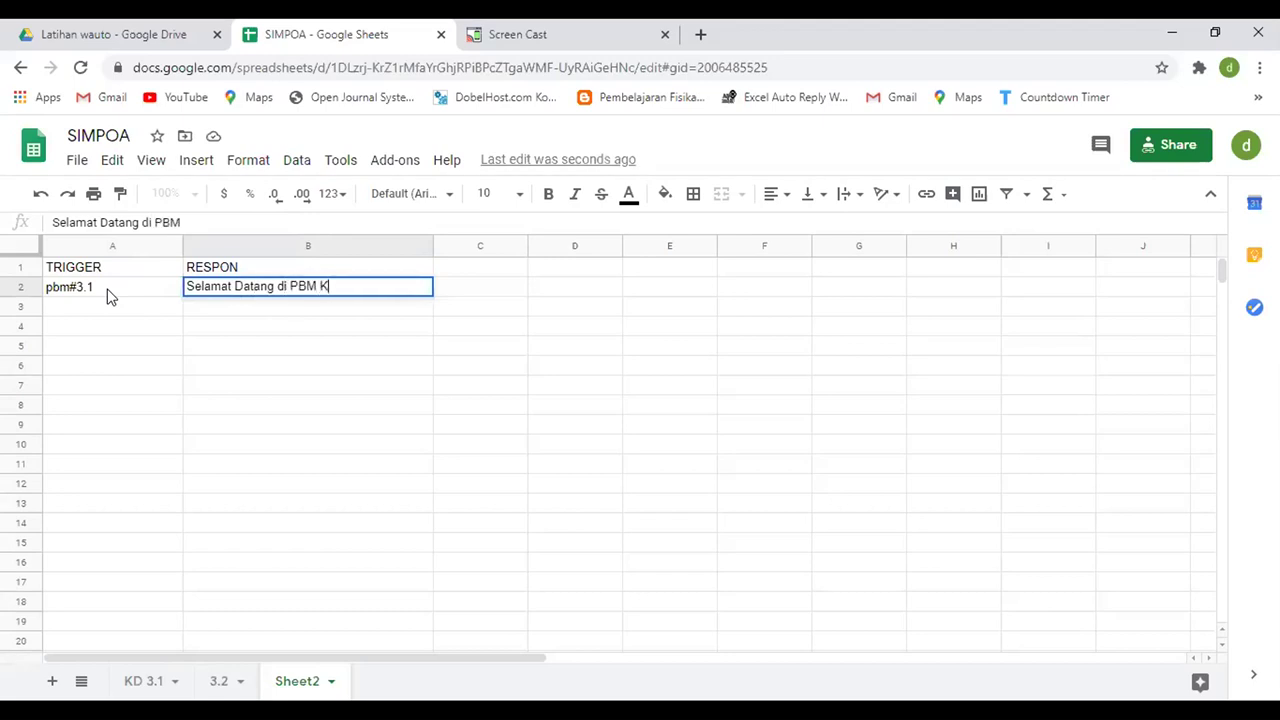
pyautogui.write('elas C')
pyautogui.press('BackSpace')
pyautogui.write('6')
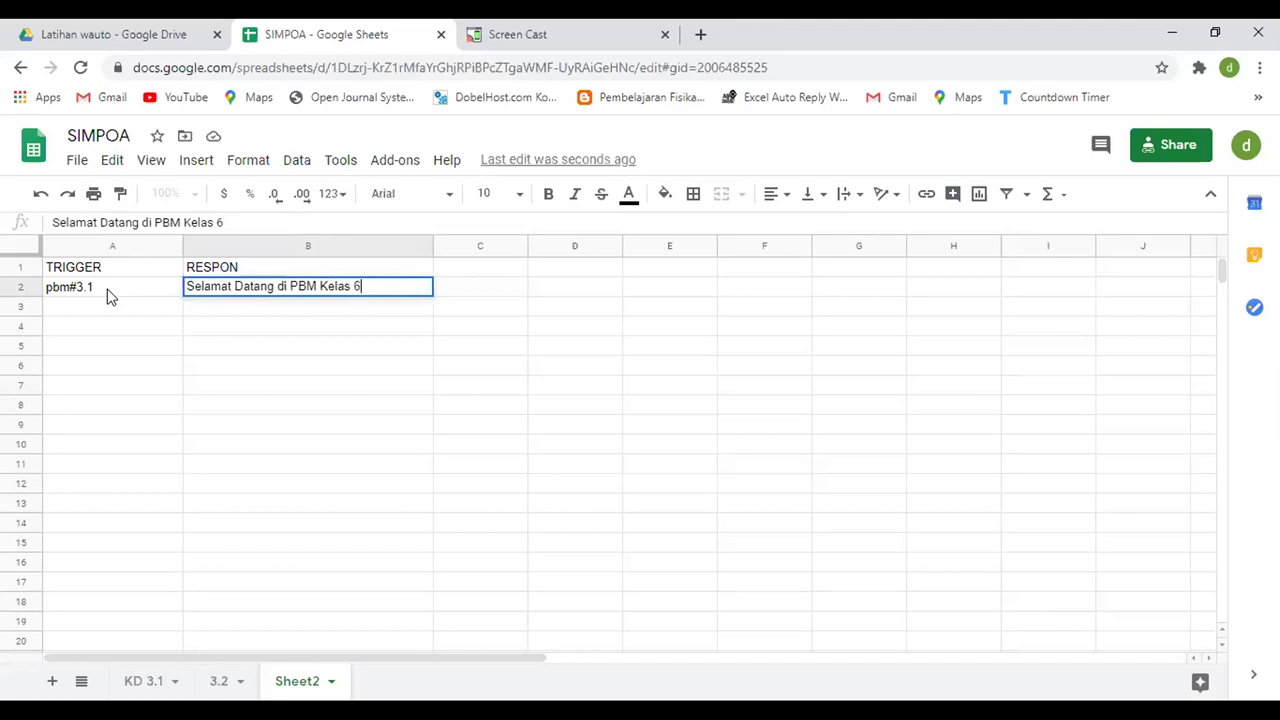
pyautogui.write('A')
# - Commit the B2 welcome and write the note 'TRIK UNTUK TURUNKAN KURSOR' in C2
pyautogui.click(507, 289)
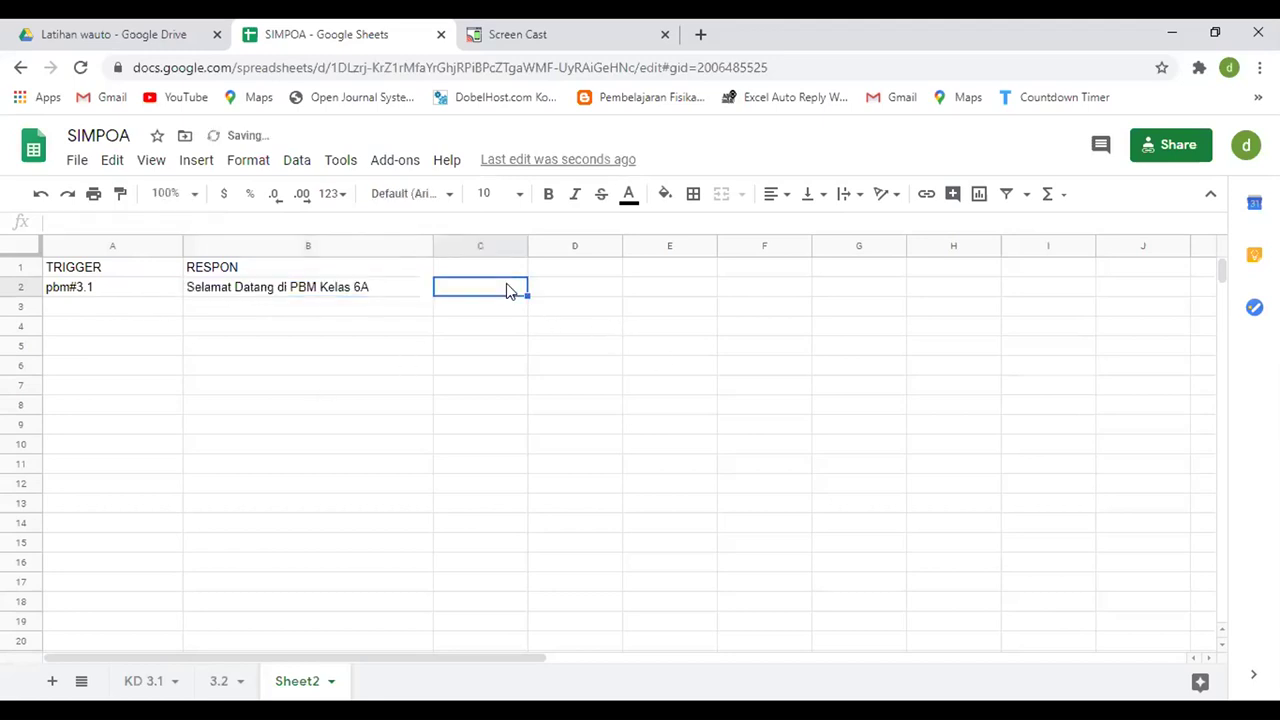
pyautogui.write('TRI')
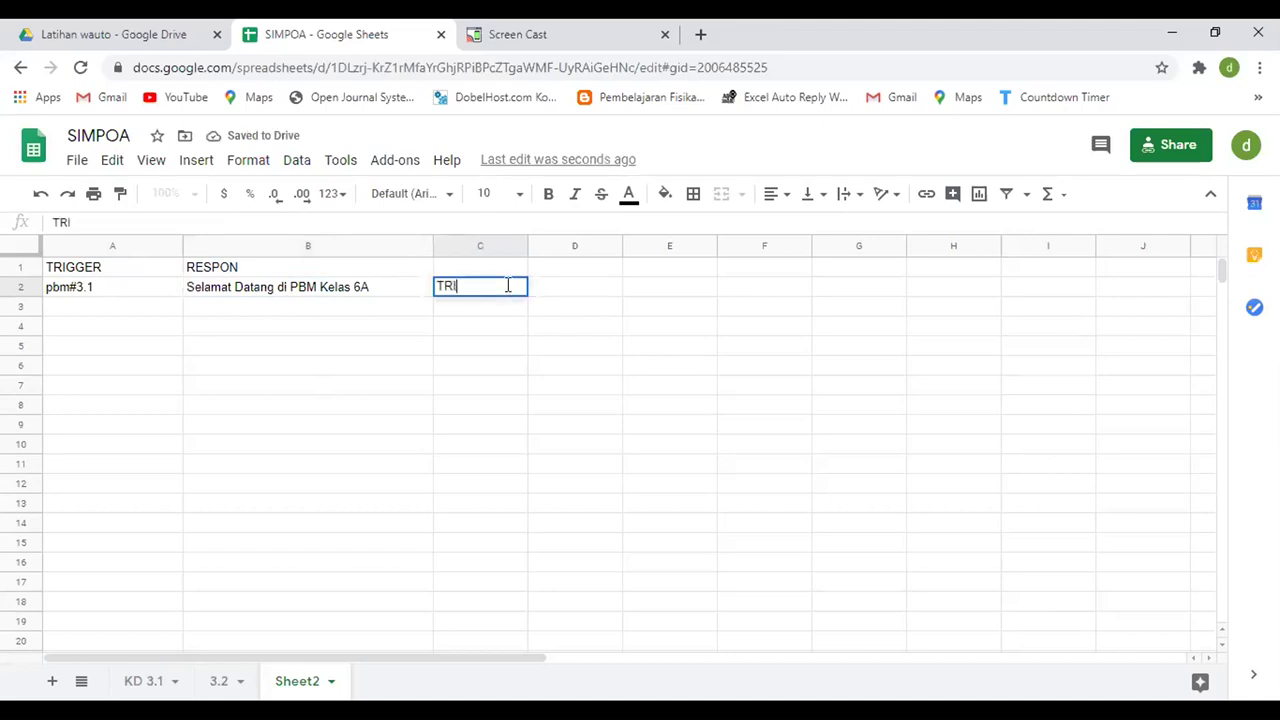
pyautogui.write('K UNTUK TU')
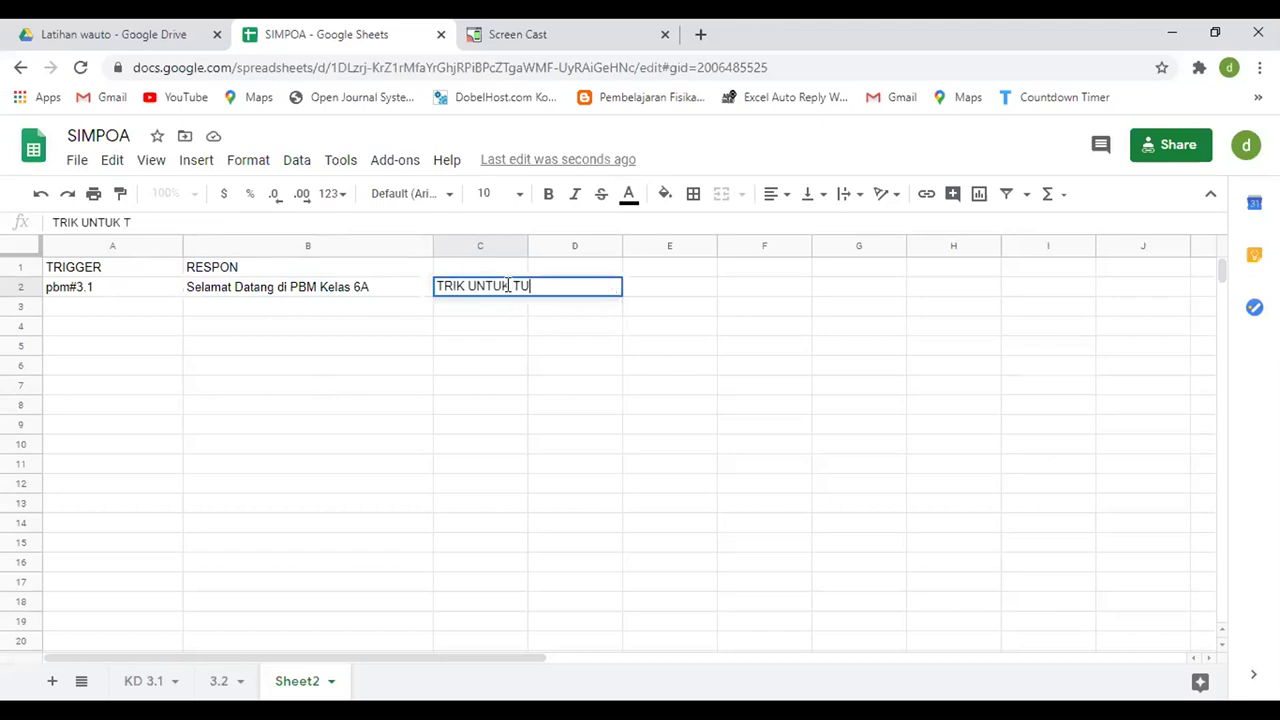
pyautogui.write('RUNKAN KURSOR')
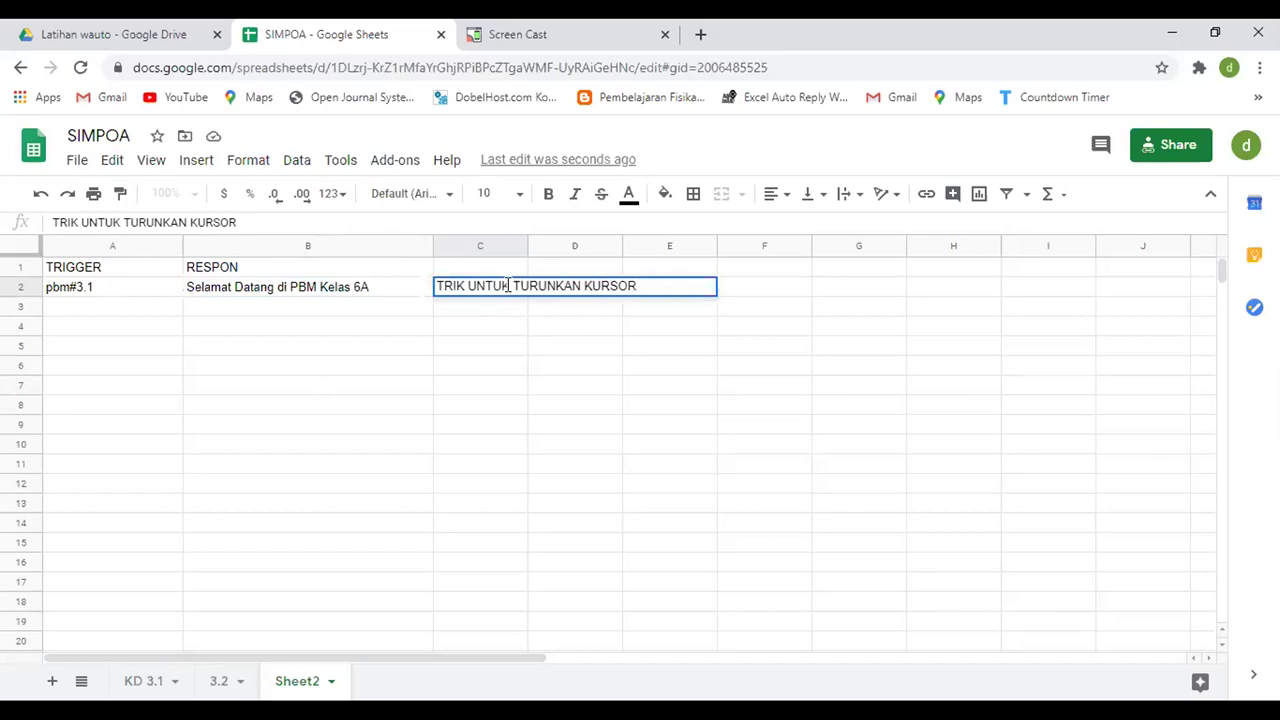
pyautogui.hotkey('alt', 'Return')
pyautogui.hotkey('alt', 'Return')
pyautogui.hotkey('alt', 'Return')
pyautogui.hotkey('alt', 'Return')
pyautogui.hotkey('alt', 'Return')
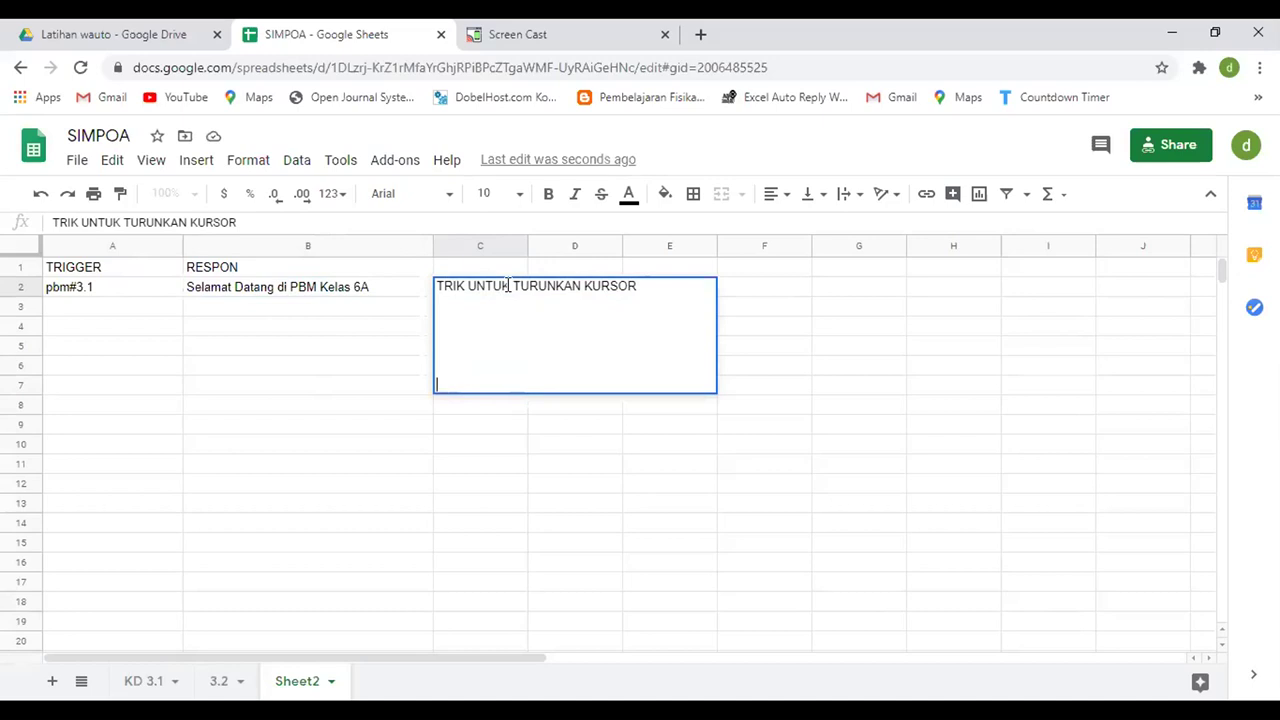
pyautogui.press('Return')
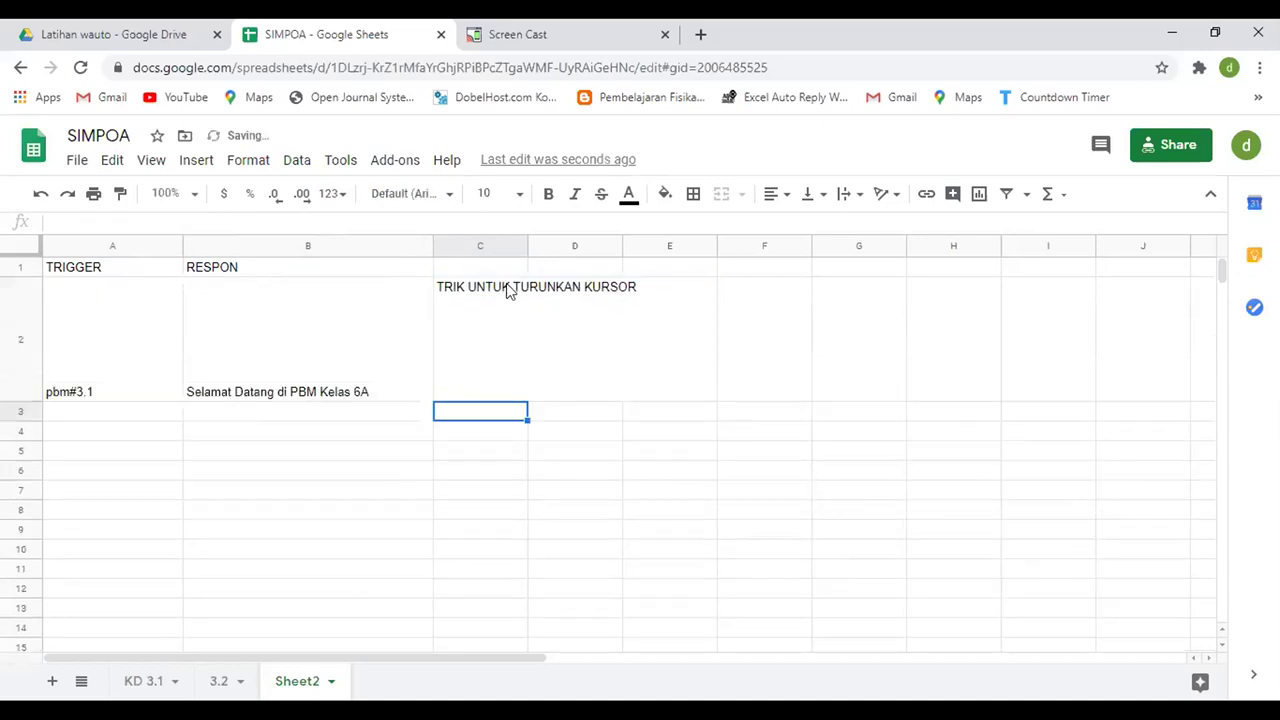
# - Add the line 'alt + enter' to the C2 tip note
pyautogui.press('Down')
pyautogui.press('Down')
pyautogui.press('Return')
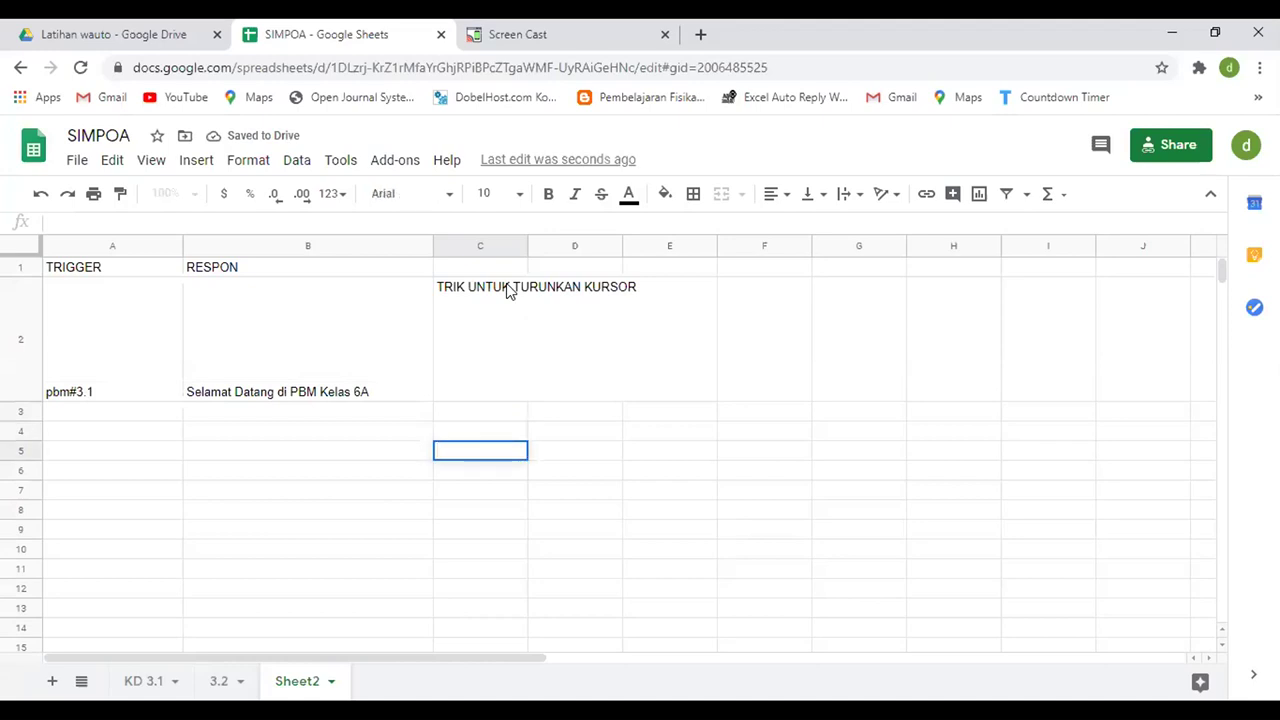
pyautogui.click(503, 346)
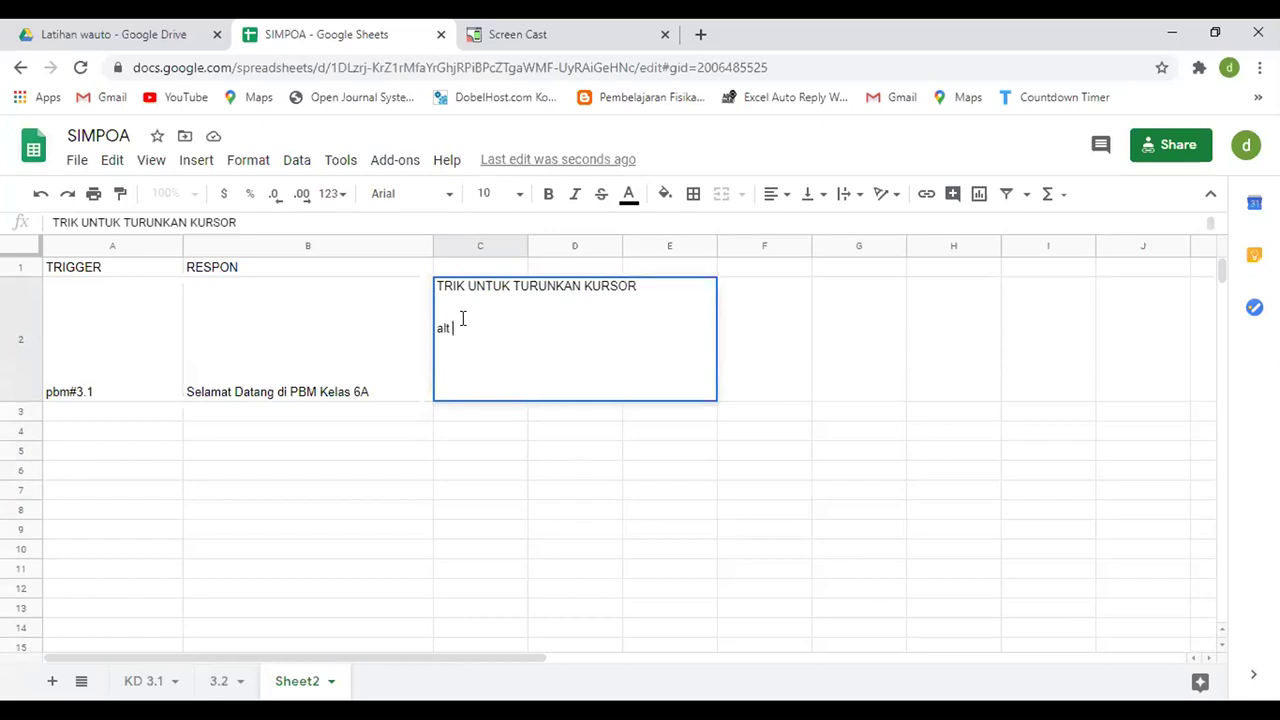
pyautogui.write('alt + enter')
pyautogui.press('Return')
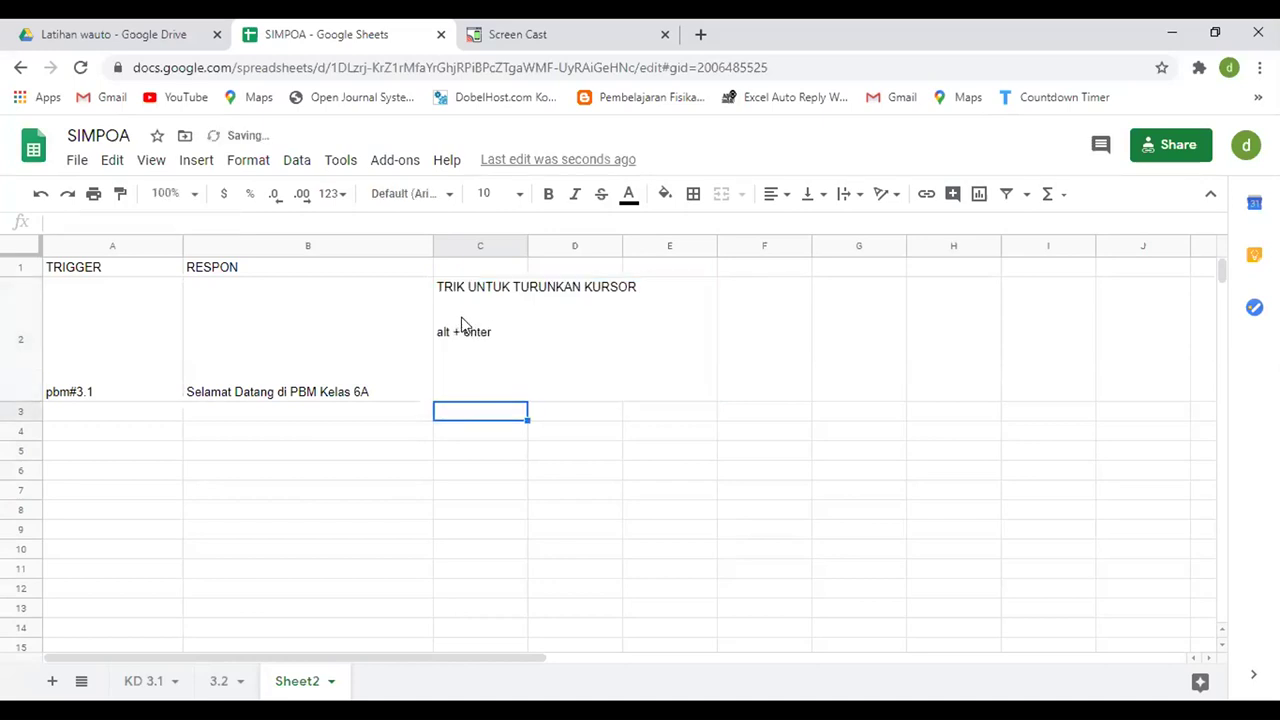
# - Add a 'Nama Guru :' line with the teacher's name and a 'Tujuan PBM' line to B2
pyautogui.doubleClick(394, 392)
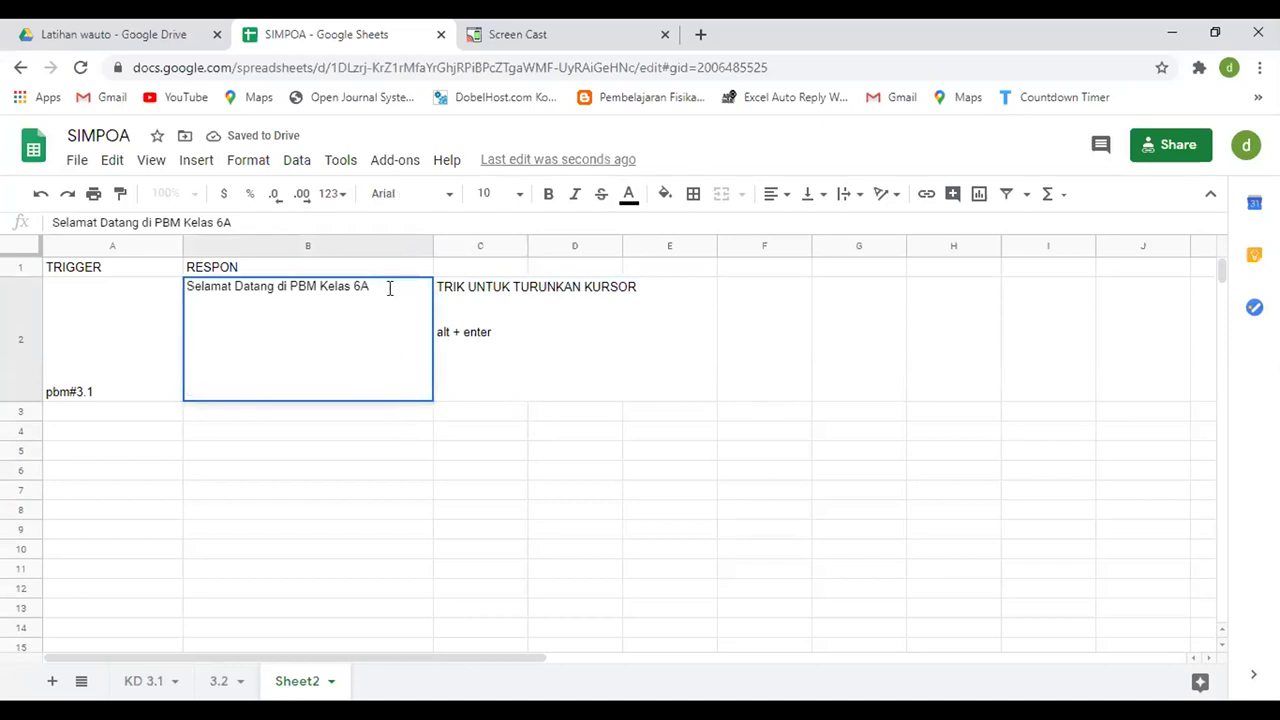
pyautogui.press('Return')
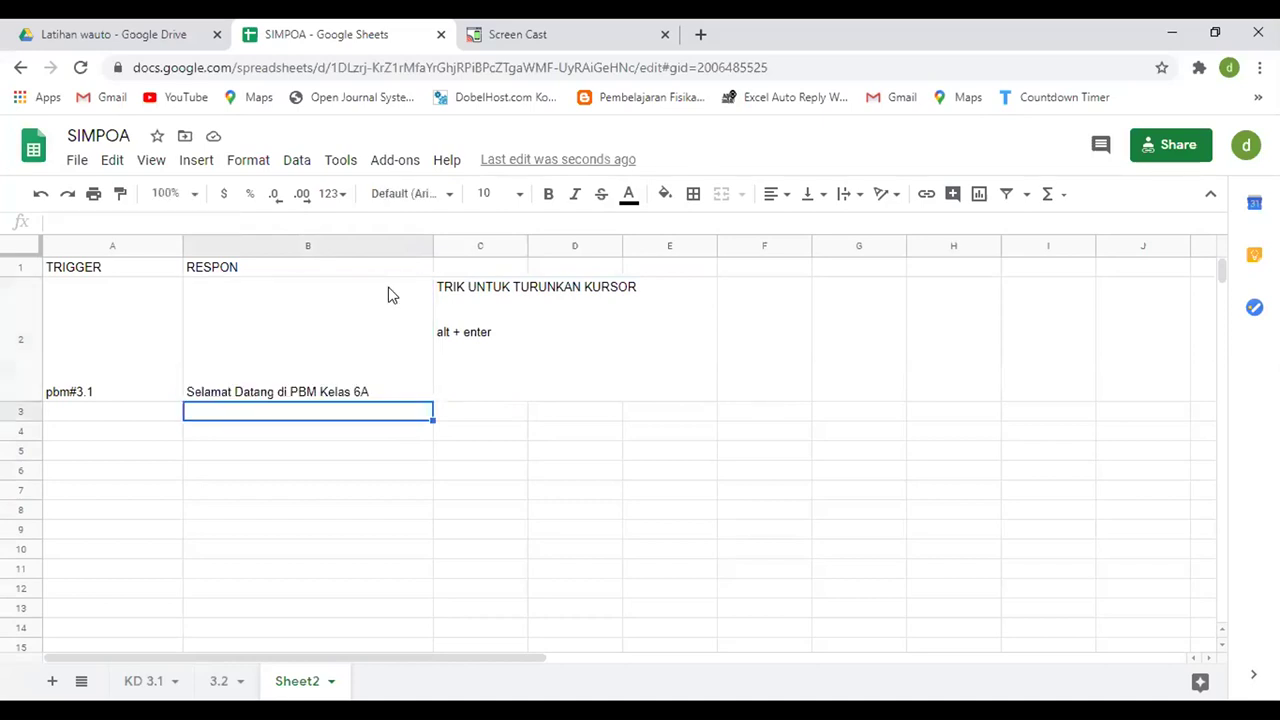
pyautogui.doubleClick(393, 390)
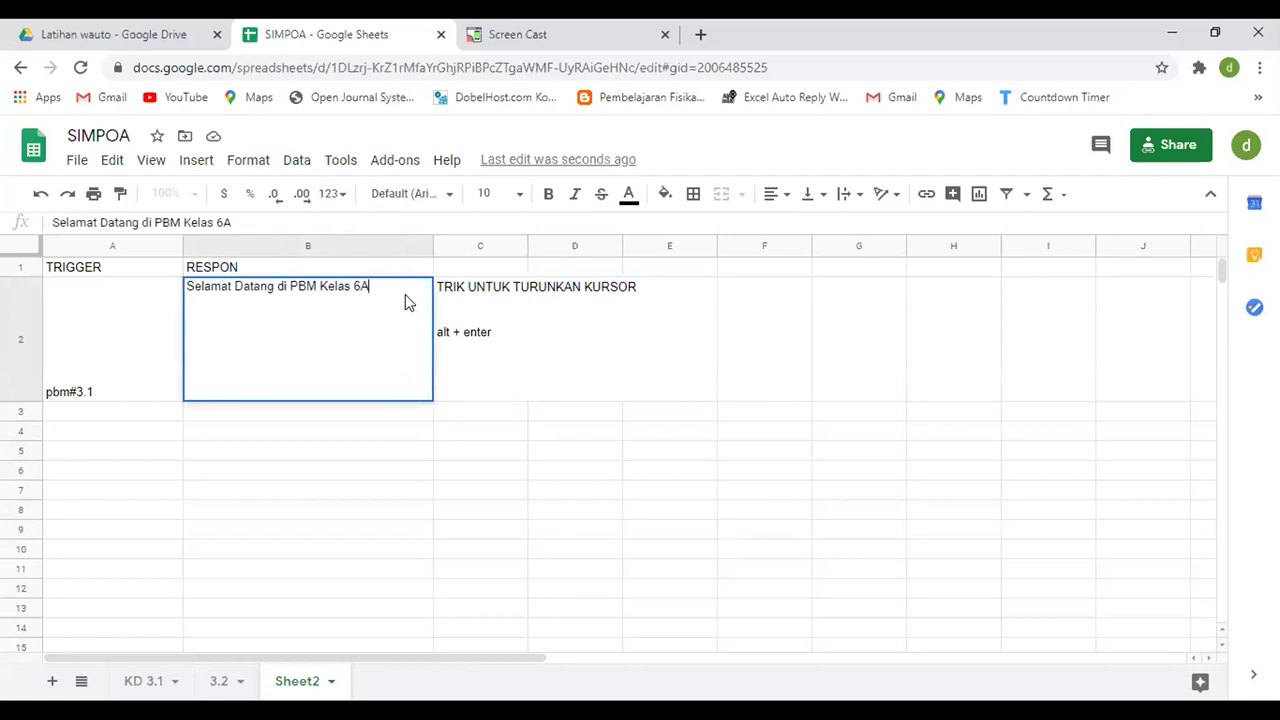
pyautogui.hotkey('alt', 'Return')
pyautogui.hotkey('alt', 'Return')
pyautogui.hotkey('alt', 'Return')
pyautogui.press('BackSpace')
pyautogui.write('gURU')
pyautogui.press('BackSpace')
pyautogui.press('BackSpace')
pyautogui.press('BackSpace')
pyautogui.press('BackSpace')
pyautogui.press('BackSpace')
pyautogui.write('Gu')
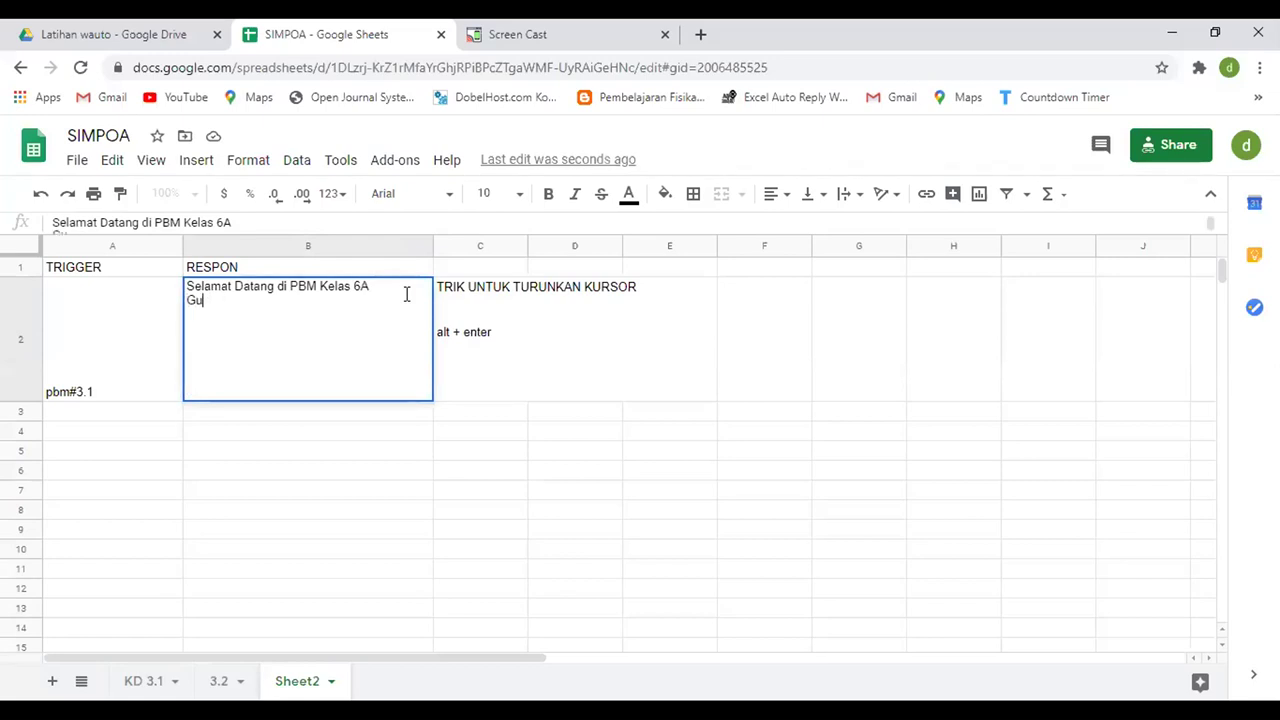
pyautogui.press('BackSpace')
pyautogui.press('BackSpace')
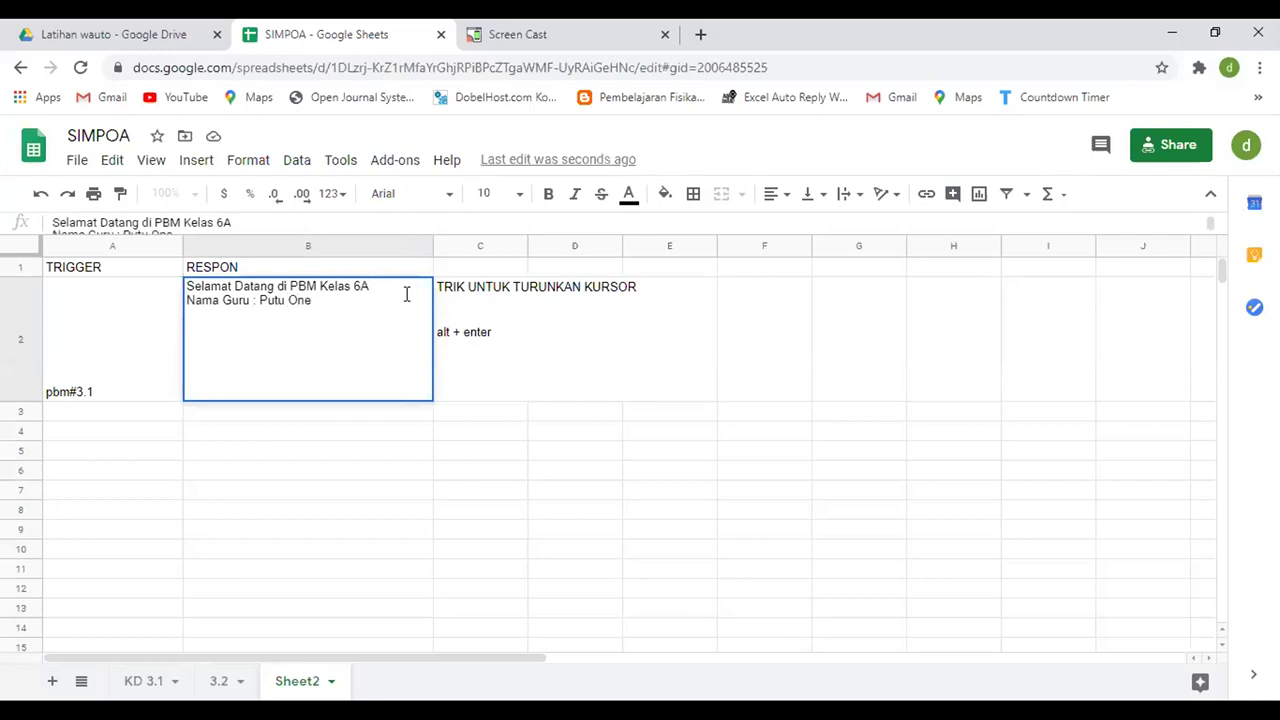
pyautogui.hotkey('alt', 'Return')
pyautogui.write('Tujuan PBM')
pyautogui.press('Return')
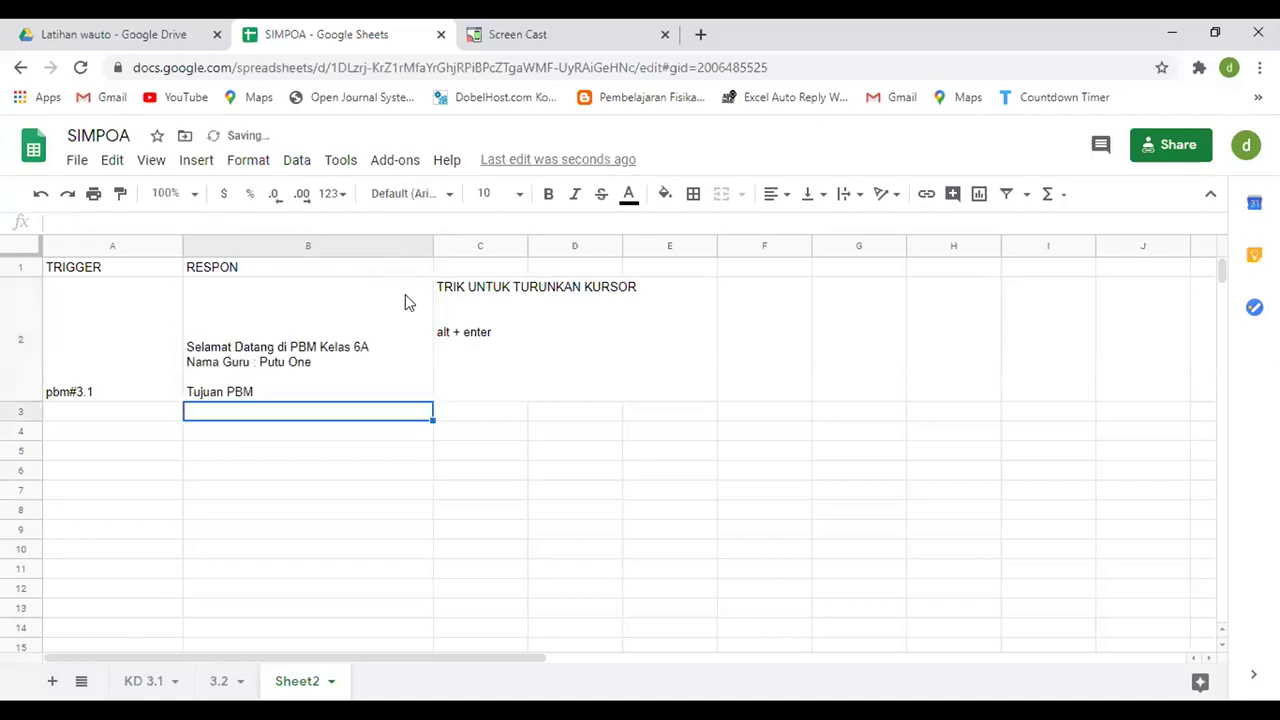
# - Add objective lines ': - memahami...' and '- dst...' to the B2 welcome message
pyautogui.click(370, 395)
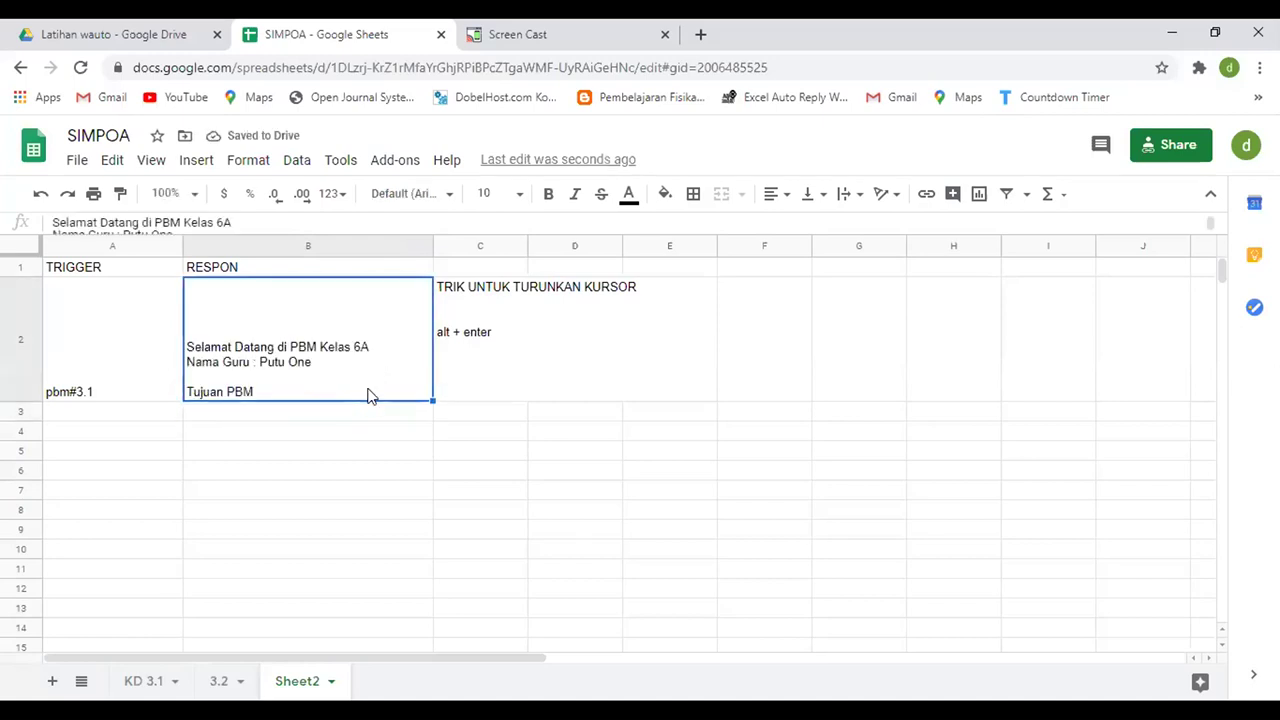
pyautogui.doubleClick(370, 395)
pyautogui.write(': ')
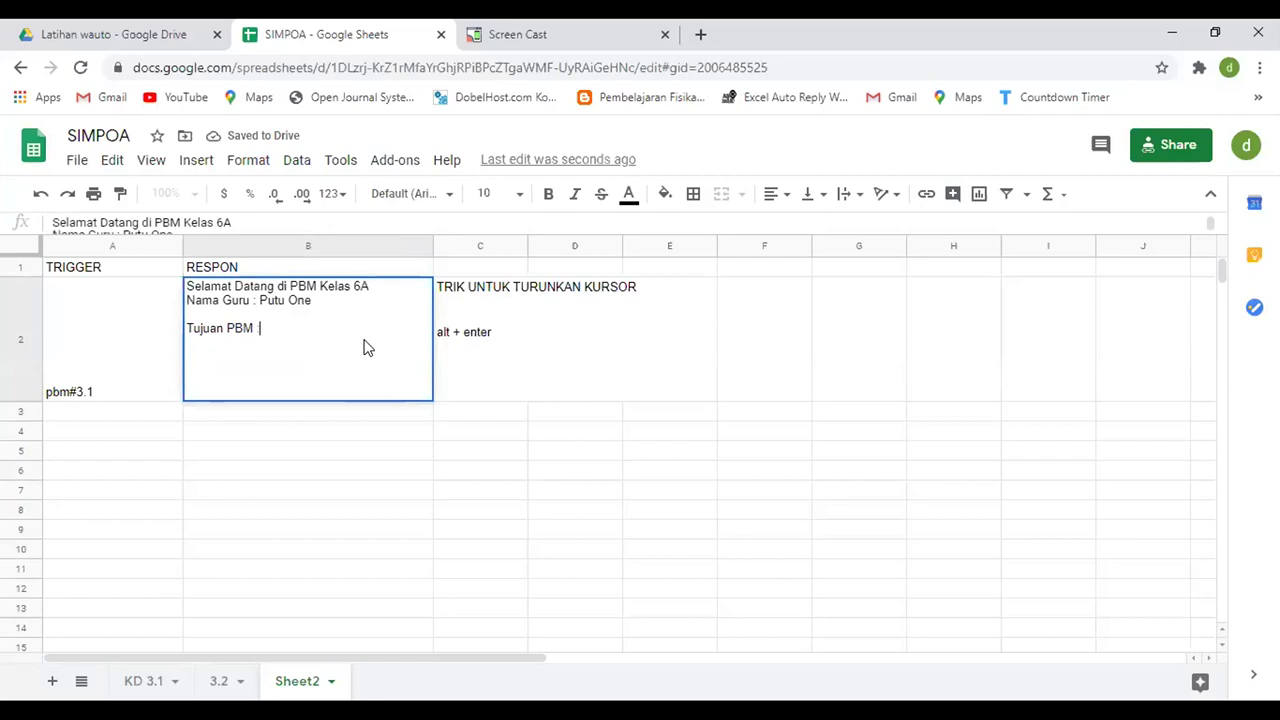
pyautogui.write('- me')
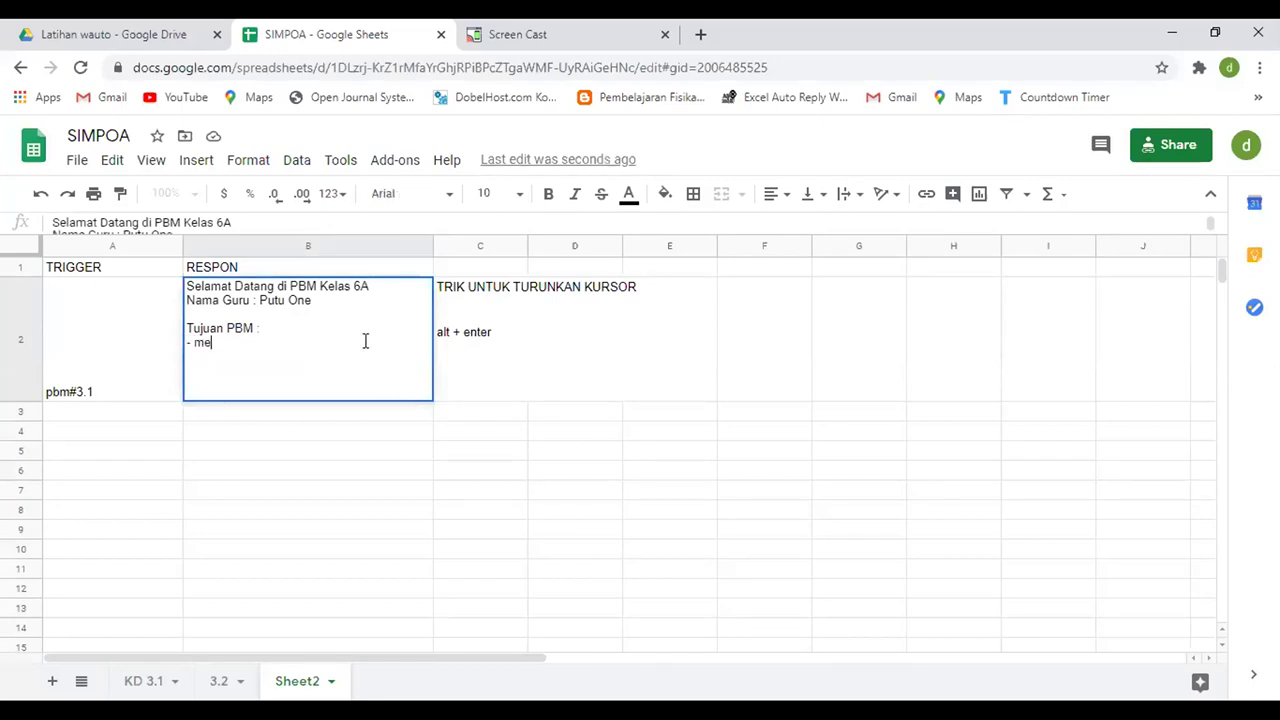
pyautogui.write('mahami...')
pyautogui.hotkey('alt', 'Return')
pyautogui.write('- dst...')
pyautogui.hotkey('alt', 'Return')
# - Add the lines 'Untuk presensi silahkan ketik' and 'presensi#3.1' to B2
pyautogui.write('Untuk lanjut ketil')
pyautogui.press('BackSpace')
pyautogui.write('k')
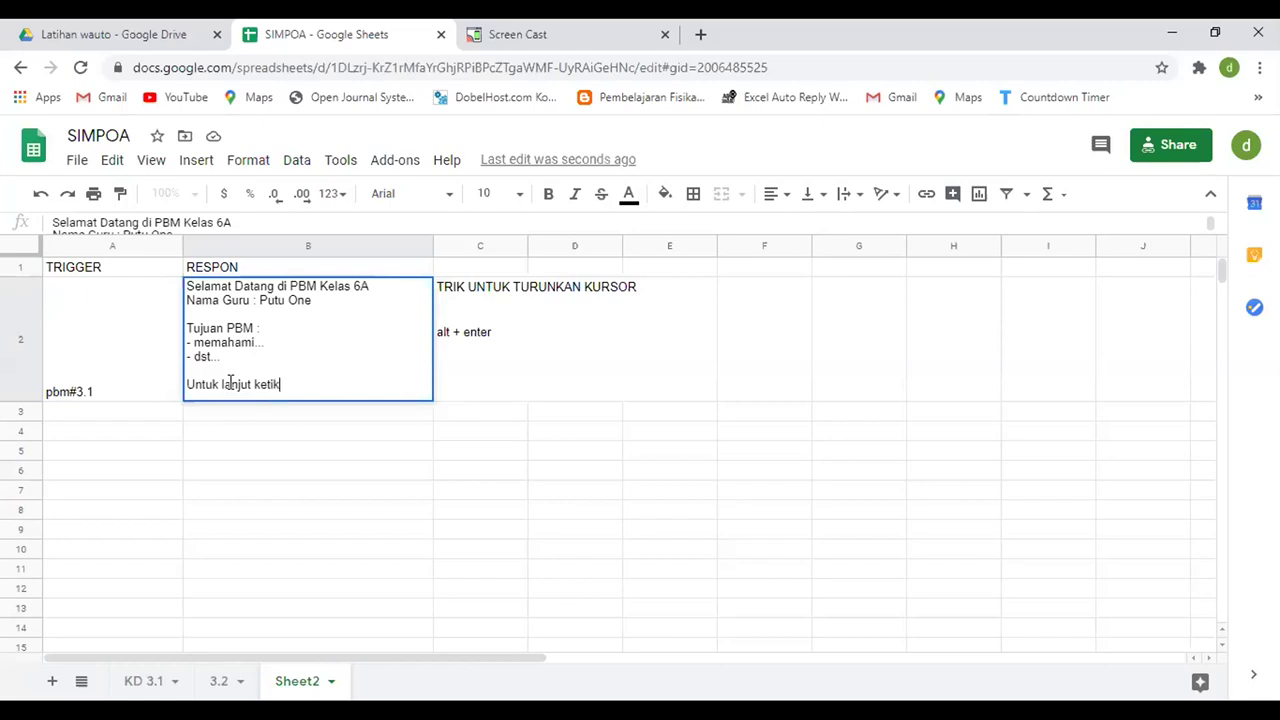
pyautogui.hotkey('alt', 'Return')
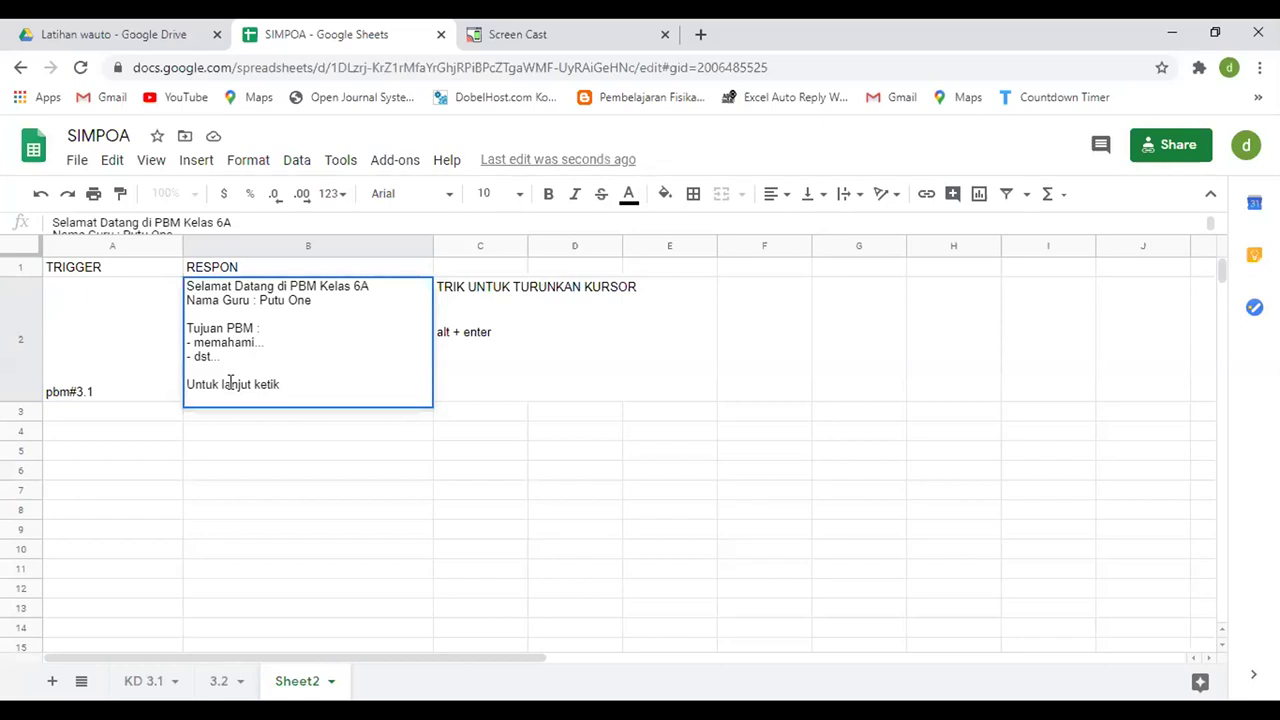
pyautogui.press('BackSpace')
pyautogui.press('BackSpace')
pyautogui.press('BackSpace')
pyautogui.press('BackSpace')
pyautogui.press('BackSpace')
pyautogui.press('BackSpace')
pyautogui.press('BackSpace')
pyautogui.press('BackSpace')
pyautogui.press('BackSpace')
pyautogui.press('BackSpace')
pyautogui.press('BackSpace')
pyautogui.press('BackSpace')
pyautogui.write('pesensi silahkan ketik')
pyautogui.hotkey('alt', 'Return')
pyautogui.write('presensi')
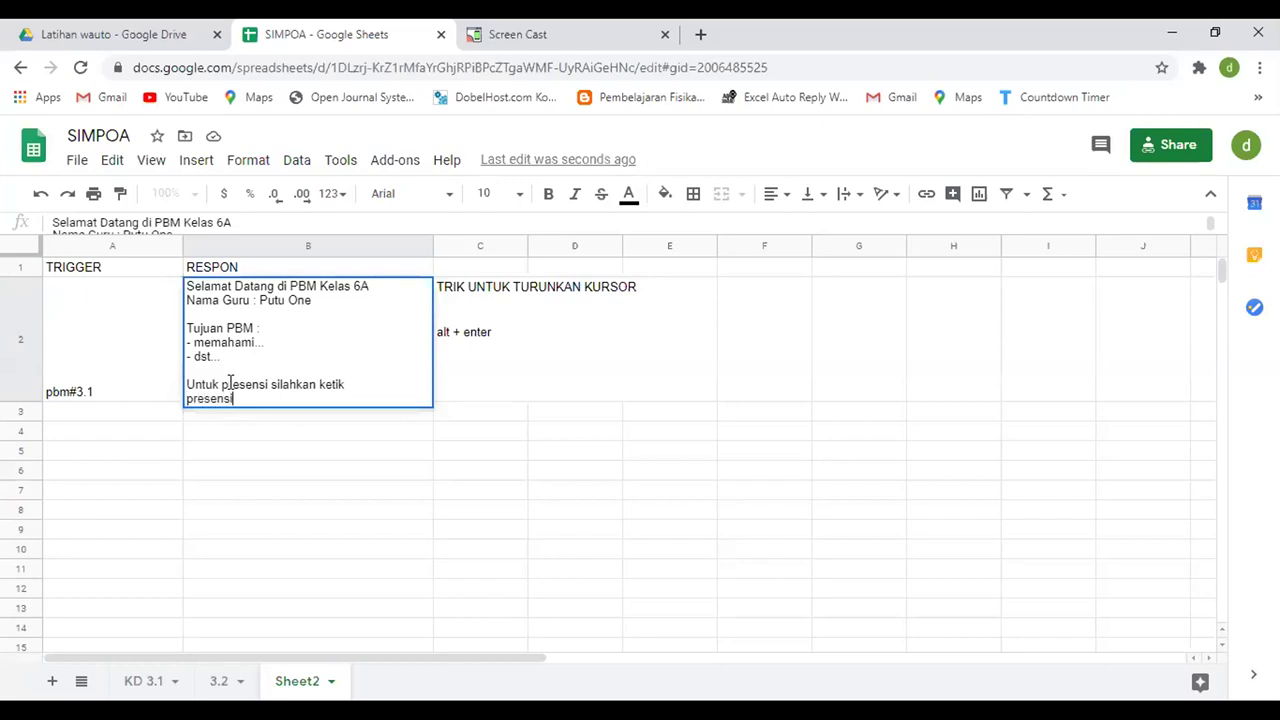
pyautogui.write('#3.1')
pyautogui.press('Return')
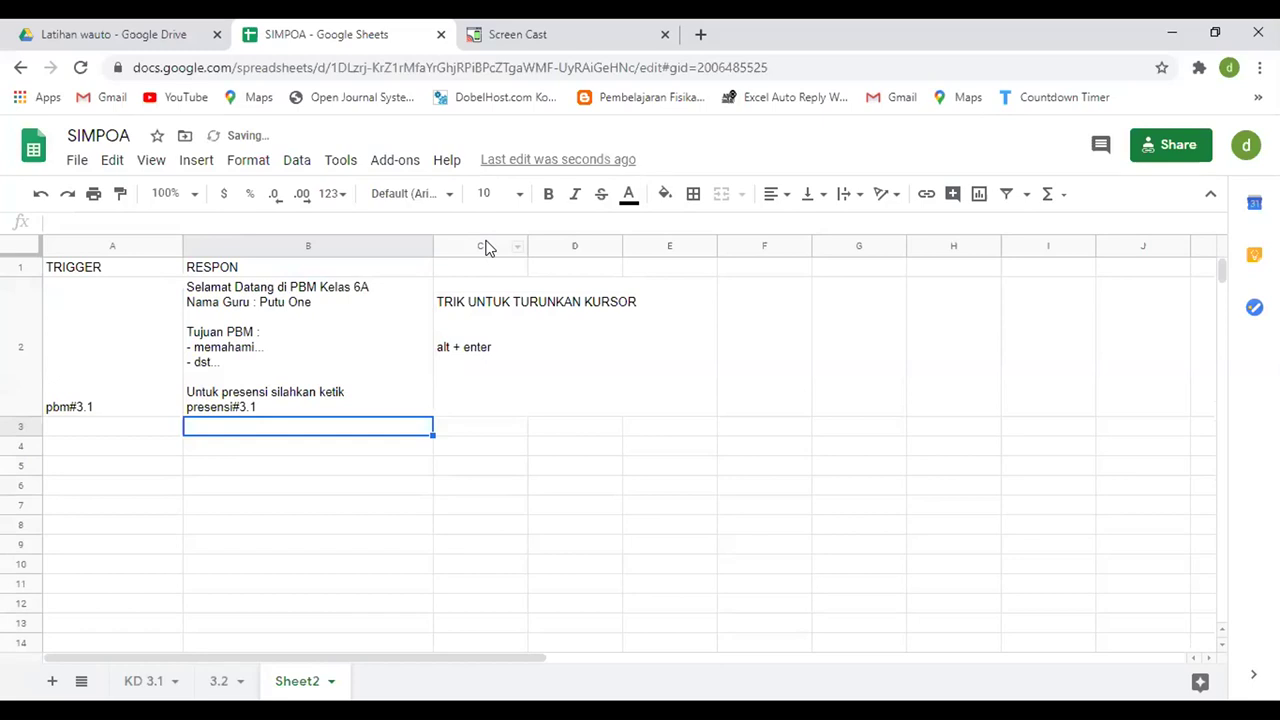
# - Widen column C to fit the tip note and column B to fit the welcome message
pyautogui.click(515, 318)
pyautogui.moveTo(524, 246); pyautogui.dragTo(688, 246)
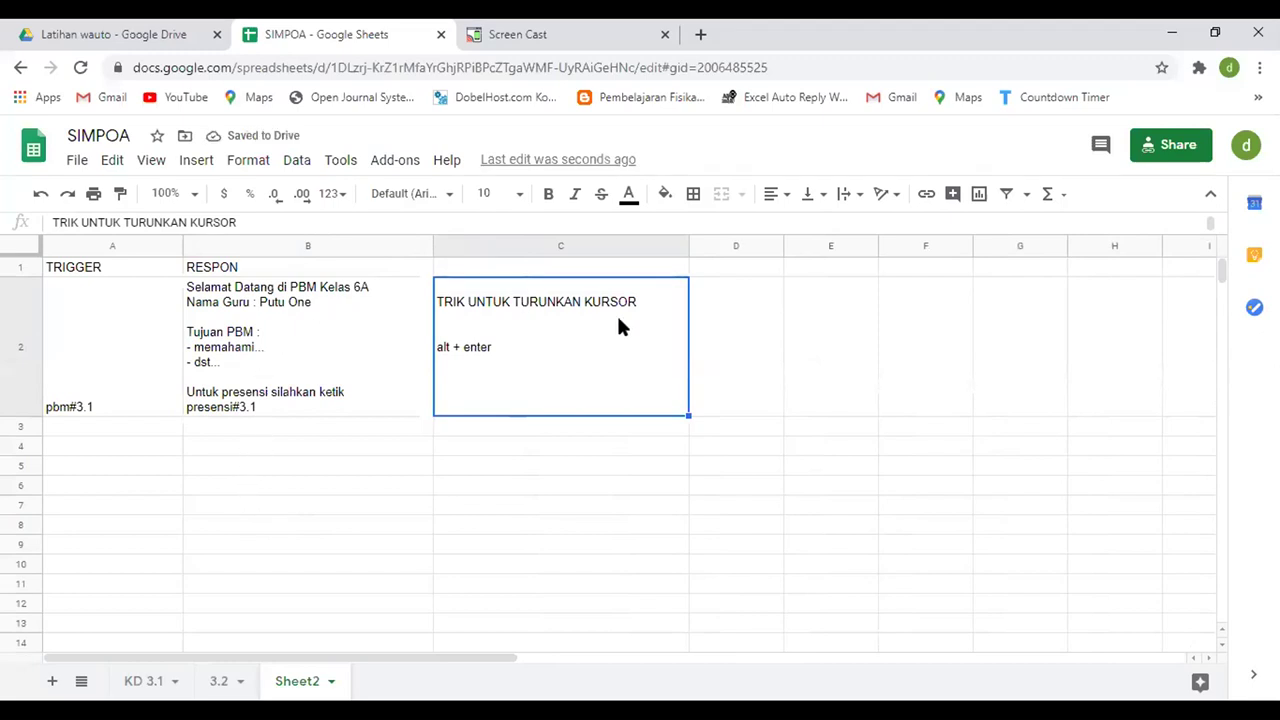
pyautogui.click(288, 328)
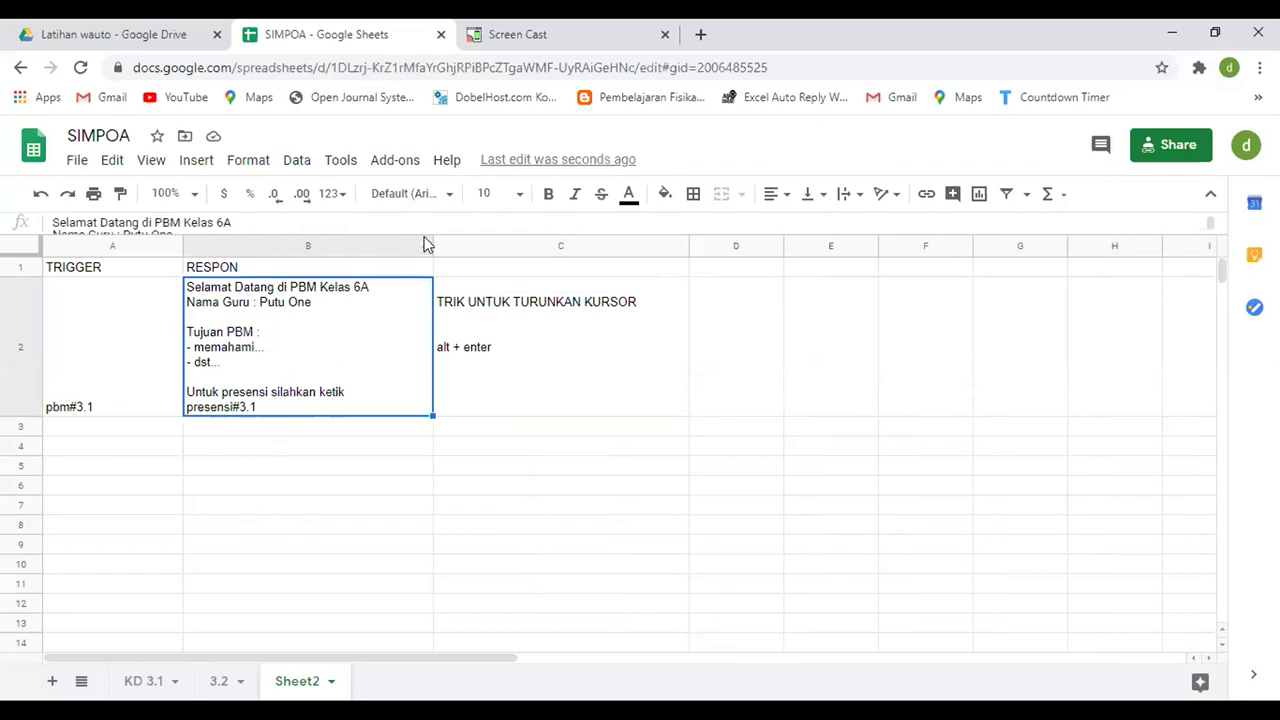
pyautogui.moveTo(433, 245); pyautogui.dragTo(484, 245)
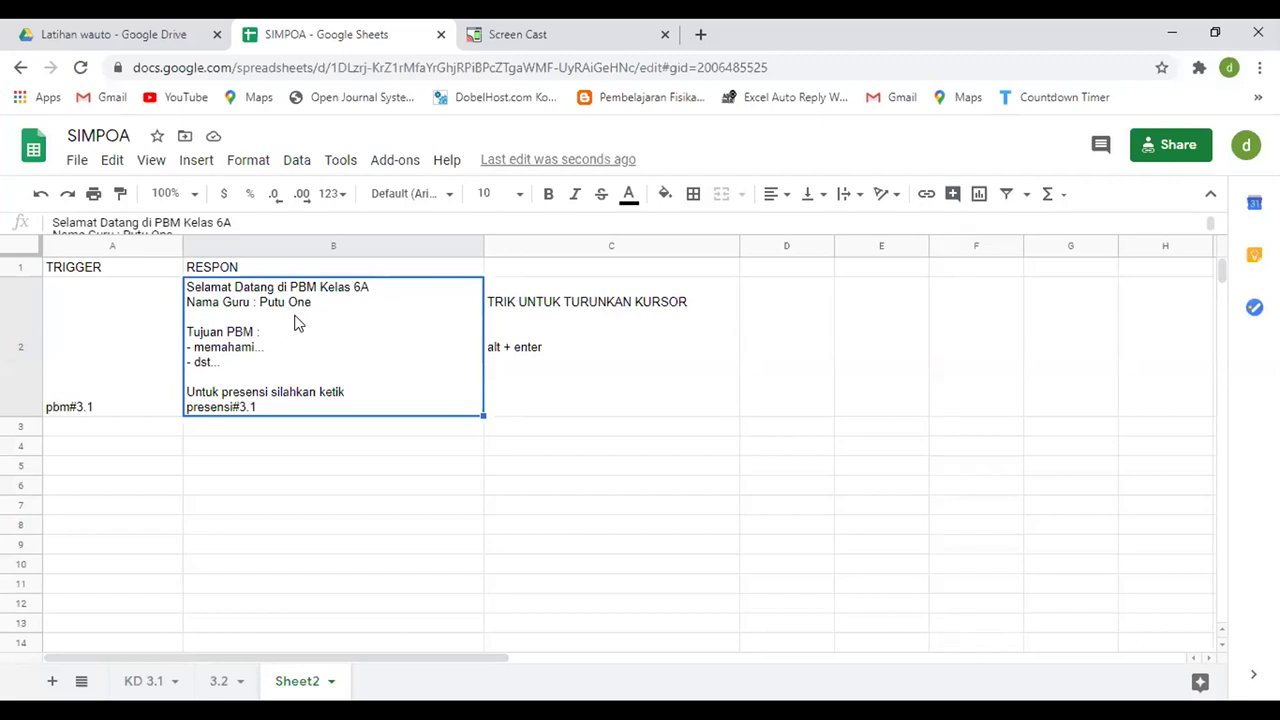
pyautogui.click(150, 429)
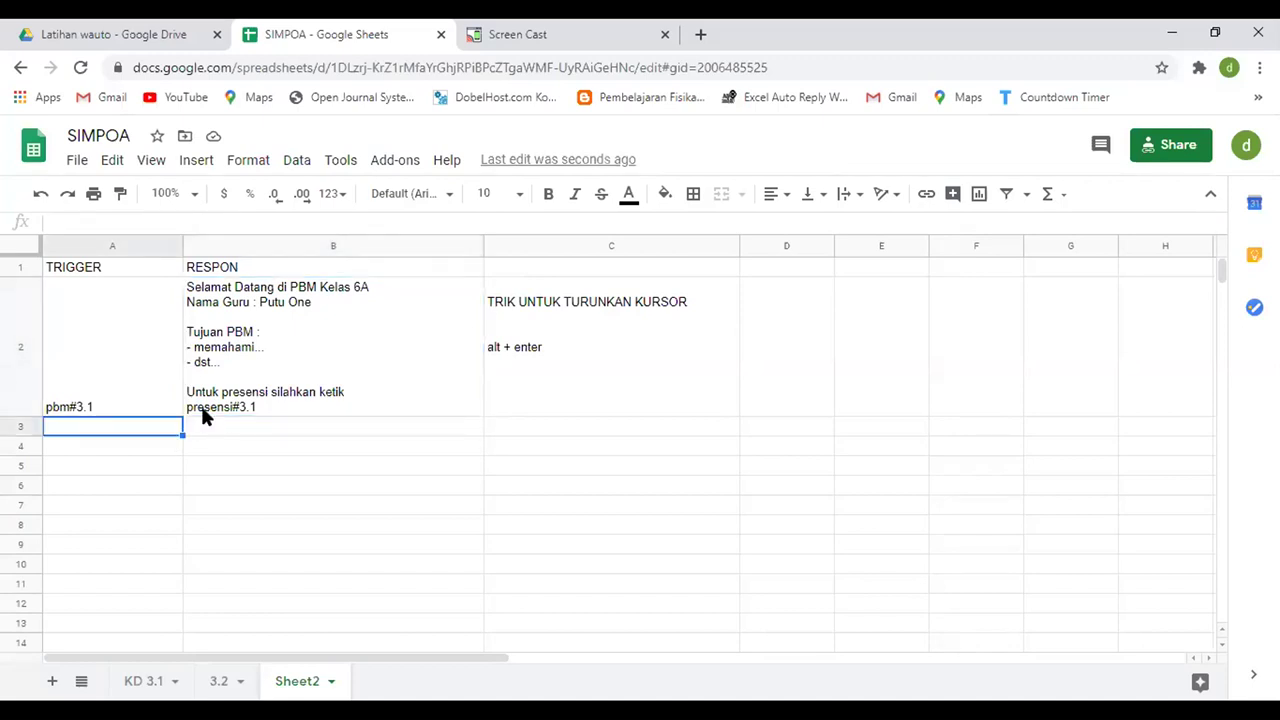
# - Append ': isi form presensi' after presensi#3.1 in the B2 message
pyautogui.click(267, 414)
pyautogui.doubleClick(263, 400)
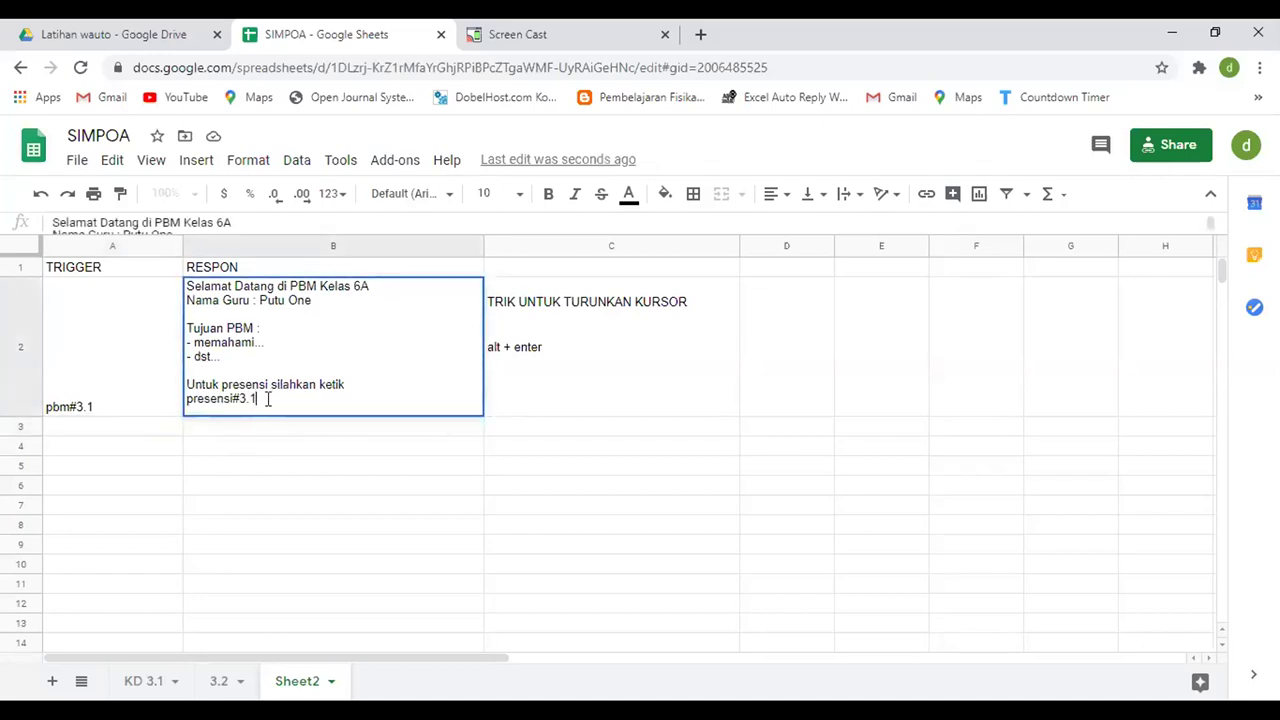
pyautogui.write(': ')
pyautogui.write('isi form ')
pyautogui.write('presens')
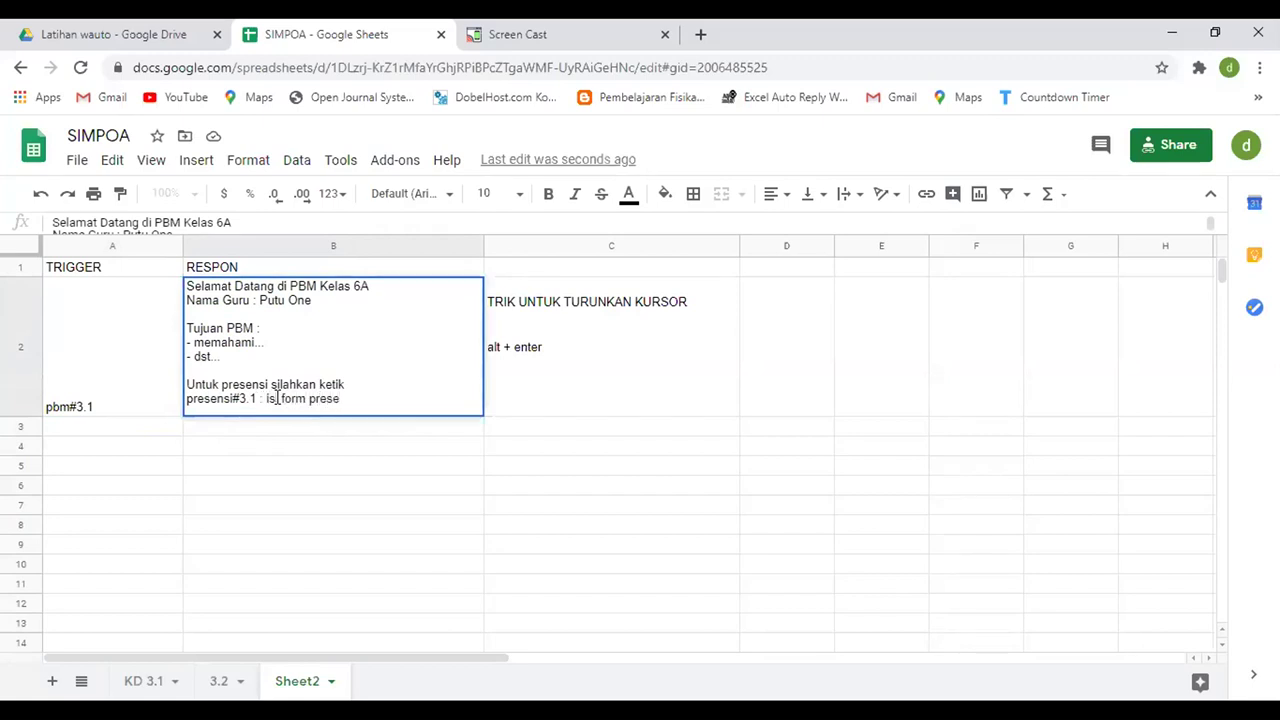
pyautogui.write('i')
# - Add row 3 with trigger presensi#3.1 and response 'link form presensi'
pyautogui.click(112, 428)
pyautogui.write('presensi#3.1')
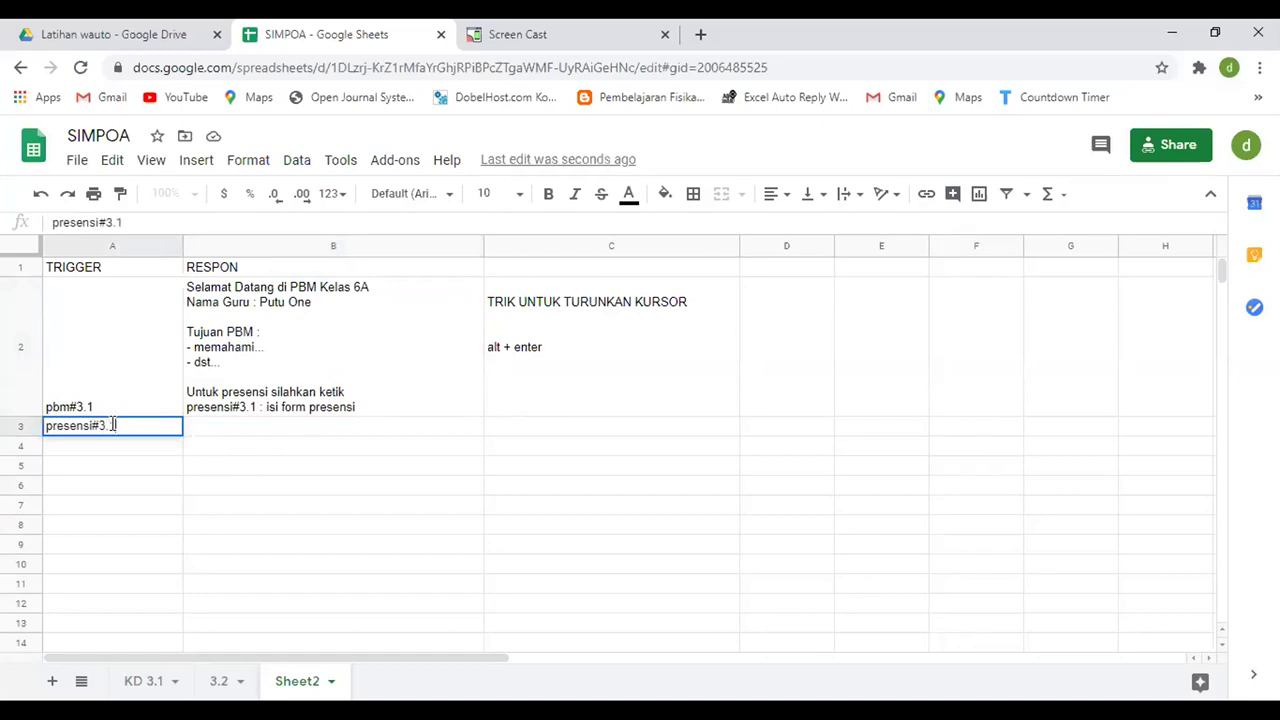
pyautogui.press('Tab')
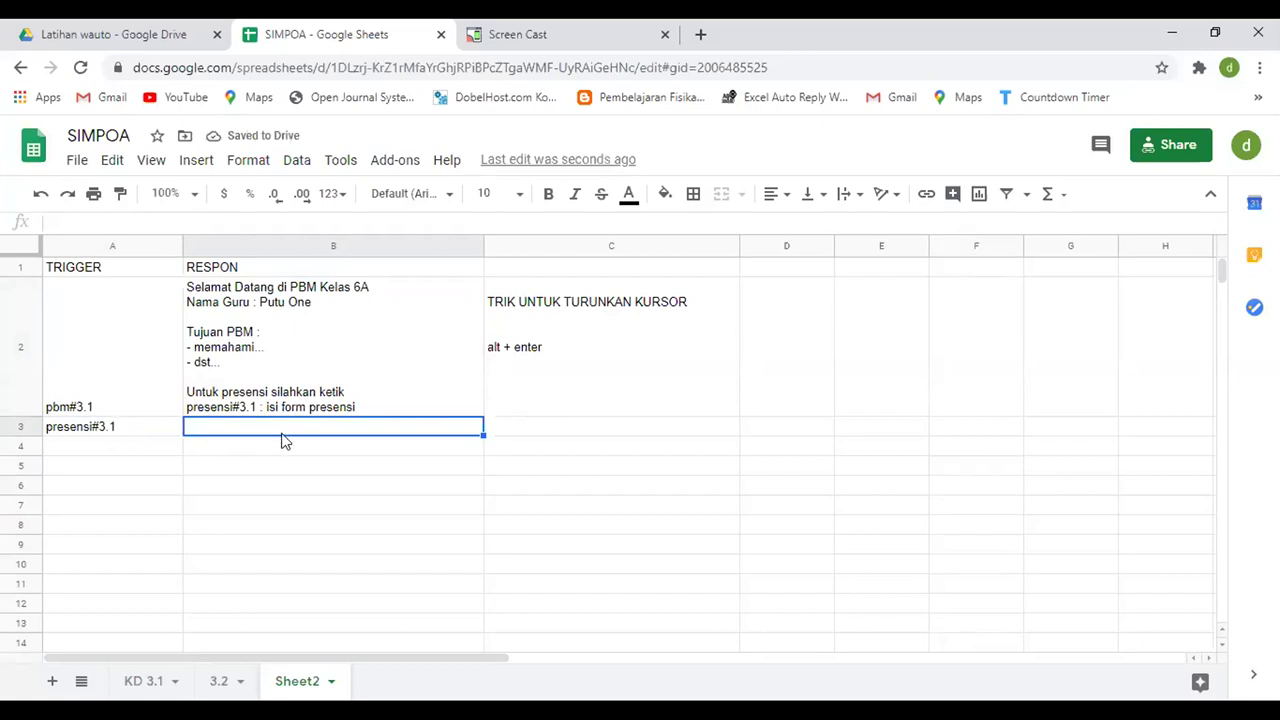
pyautogui.write('link f')
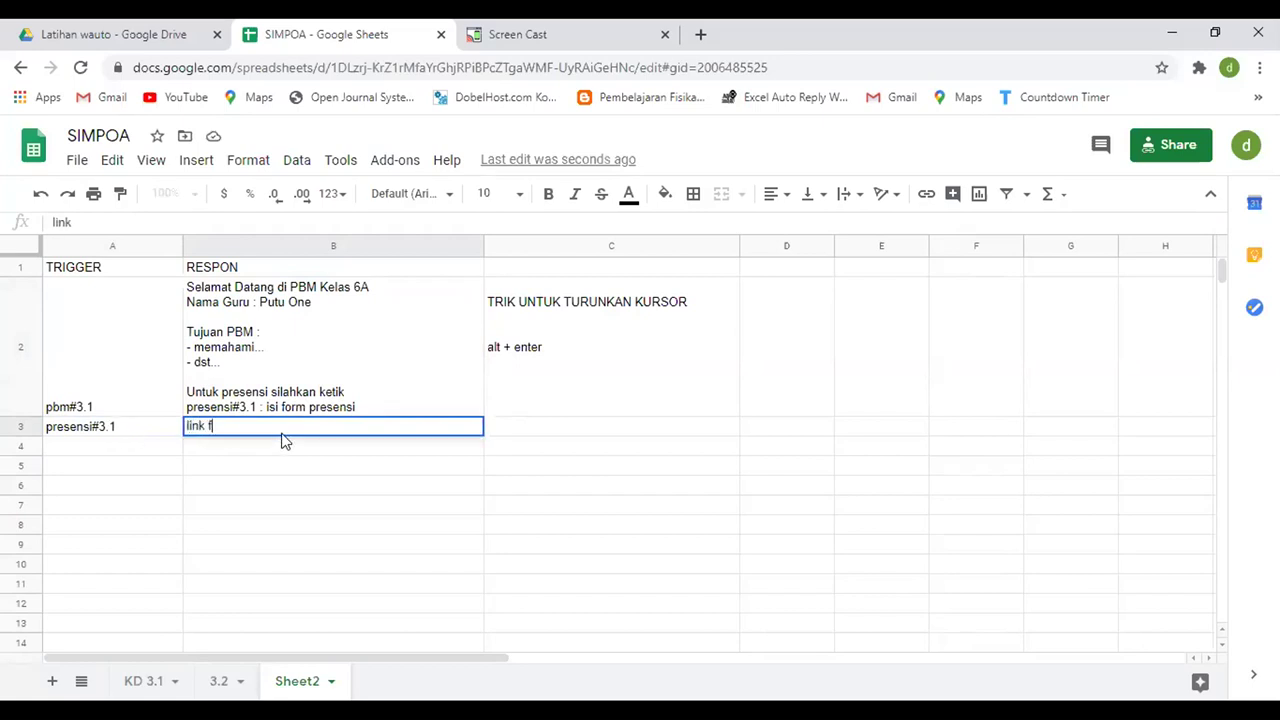
pyautogui.write('orm presensi')
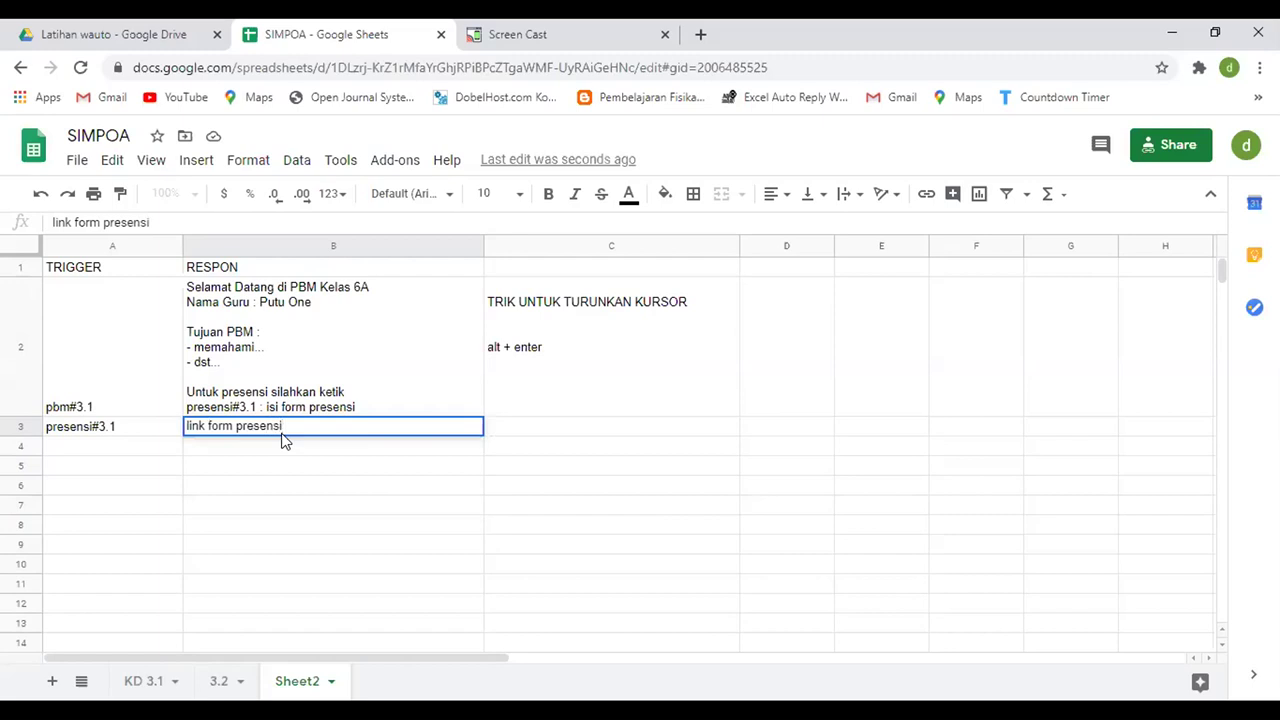
pyautogui.press('Return')
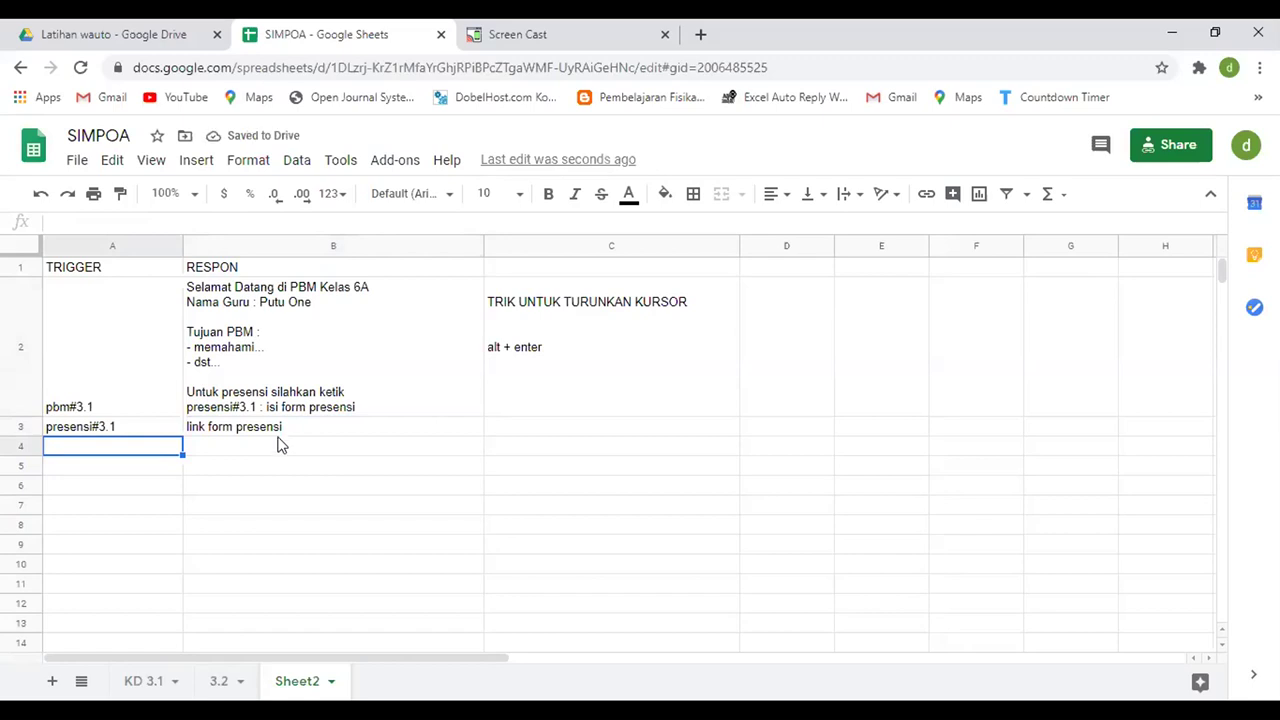
pyautogui.click(278, 430)
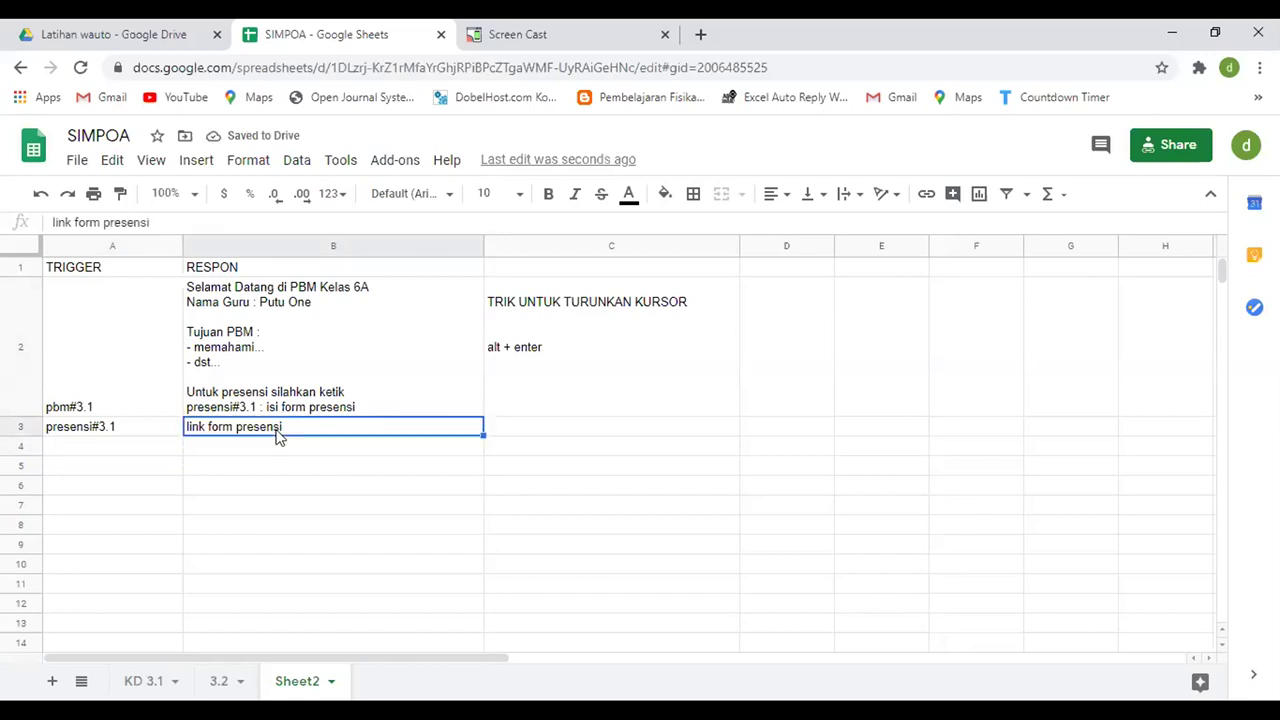
pyautogui.click(145, 455)
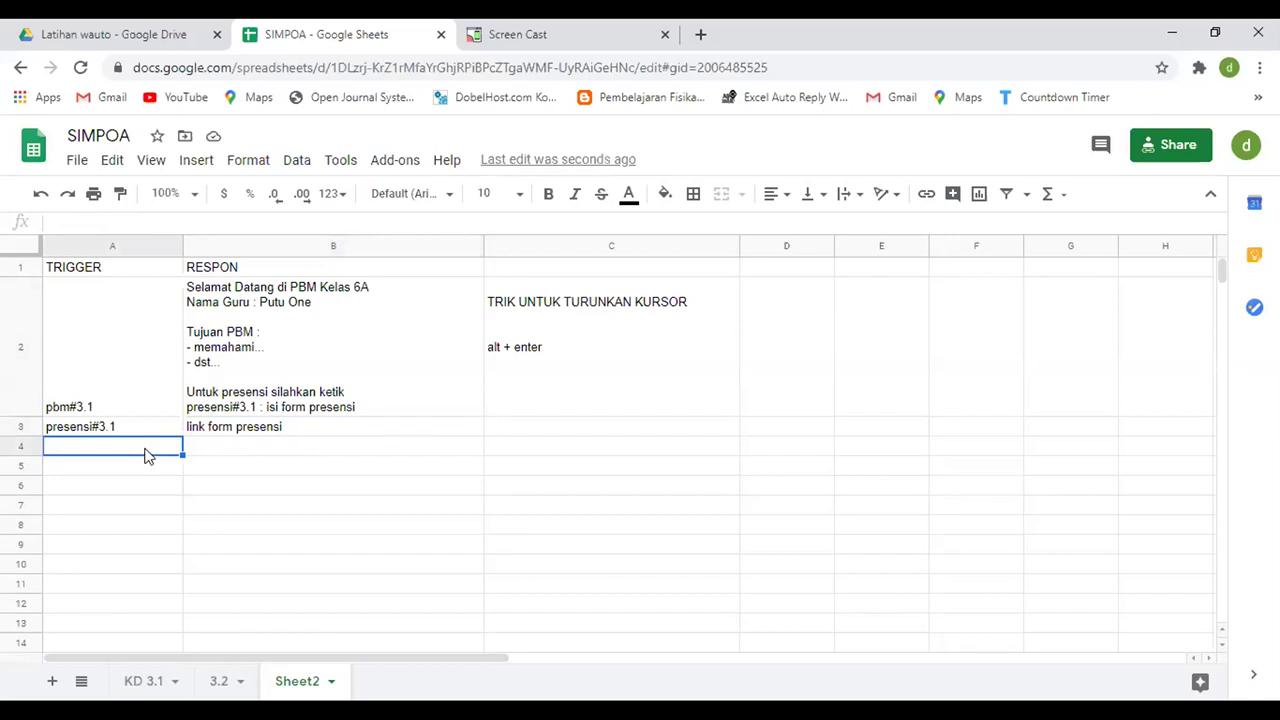
# - Change 'presensi' to 'lanjut' and add the line 'modul#3.1 : download modul KD 3.1' to B2
pyautogui.doubleClick(377, 401)
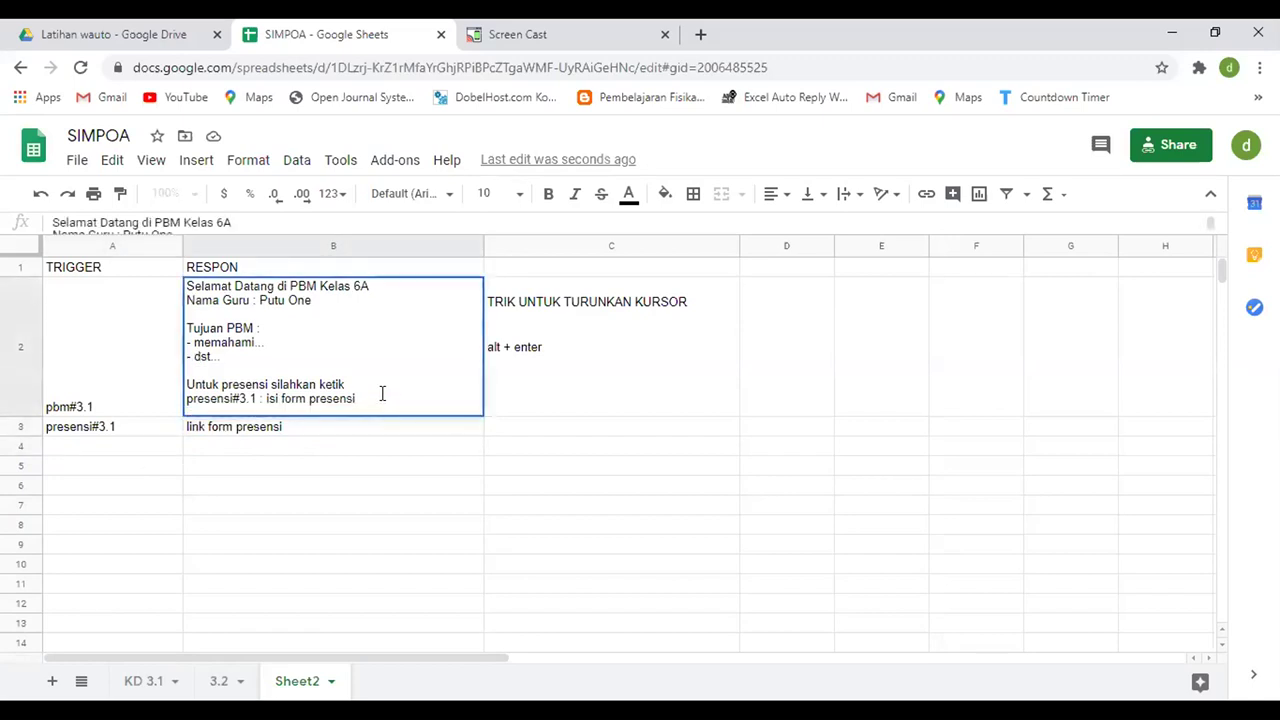
pyautogui.hotkey('alt', 'Return')
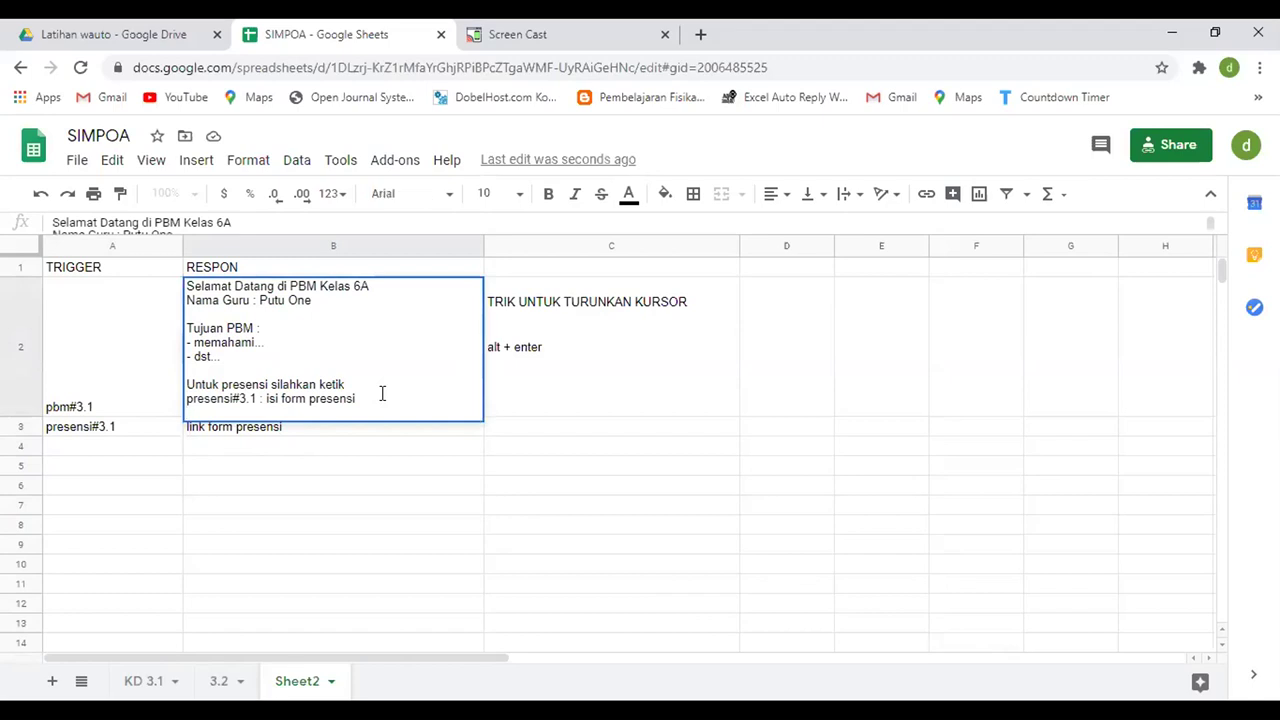
pyautogui.moveTo(271, 386); pyautogui.dragTo(222, 384)
pyautogui.write('lan')
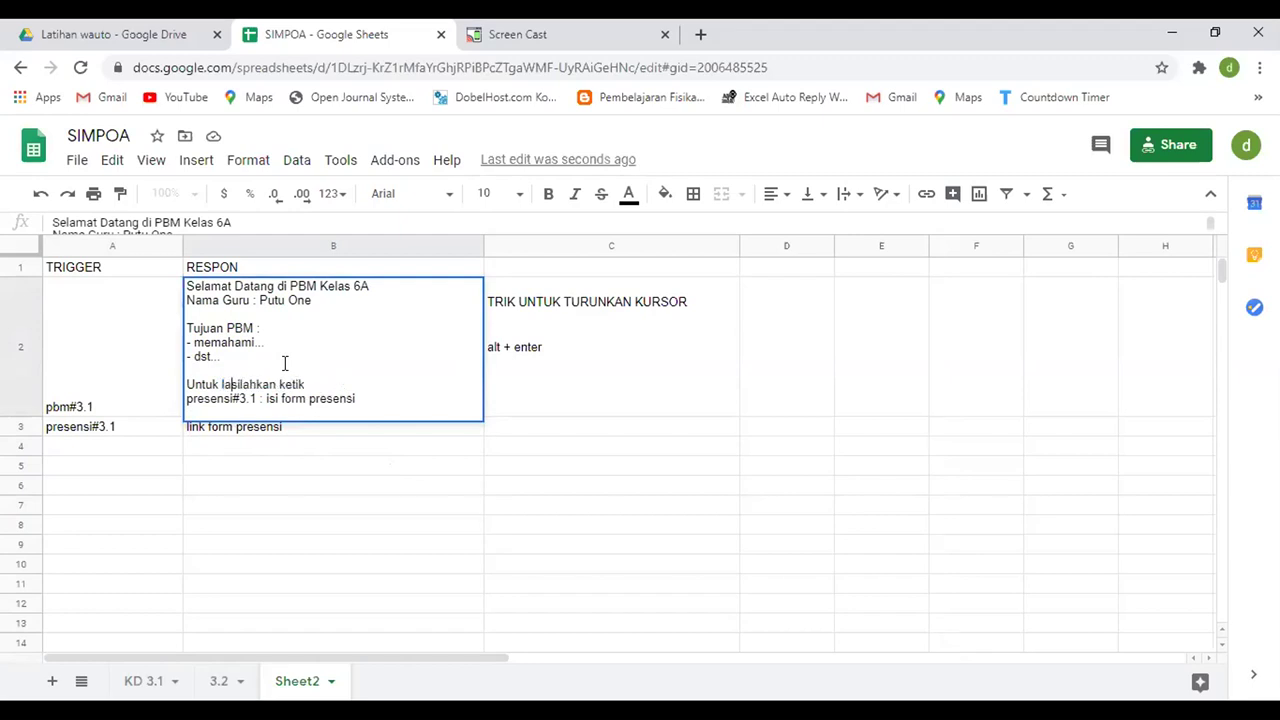
pyautogui.write('jut')
pyautogui.click(204, 408)
pyautogui.write('modul#3.1 : ')
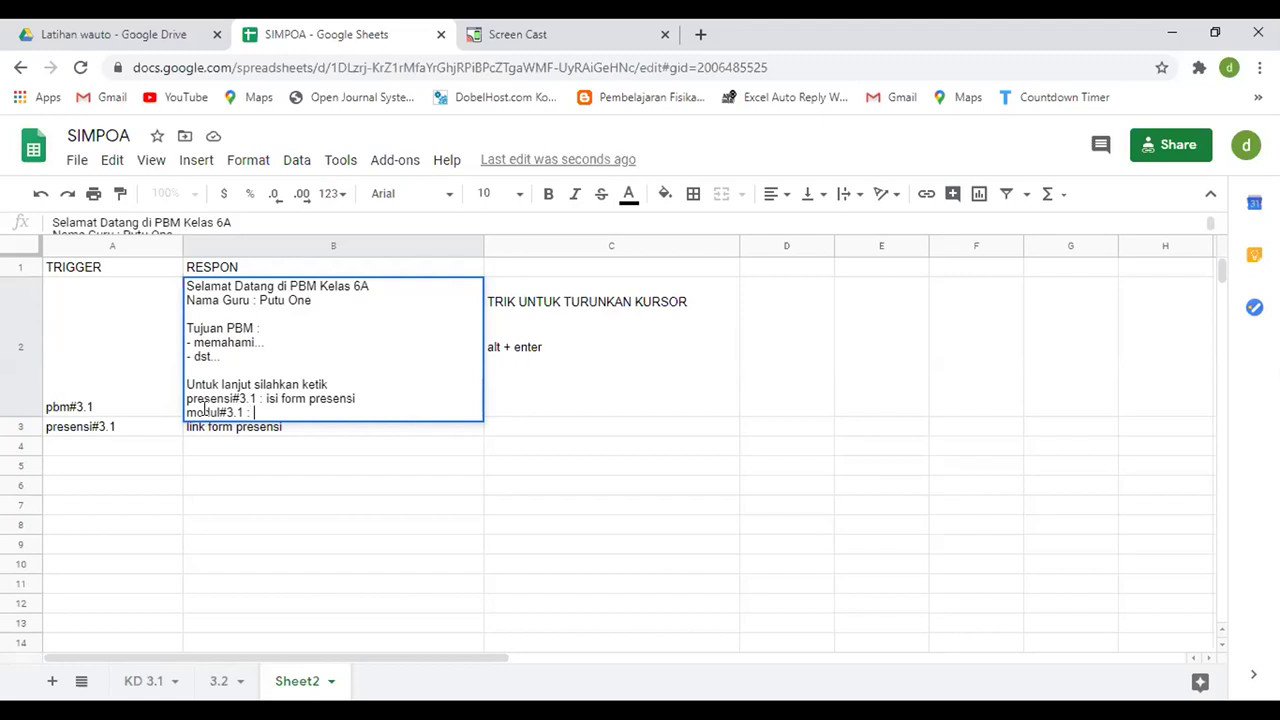
pyautogui.write('download modul ')
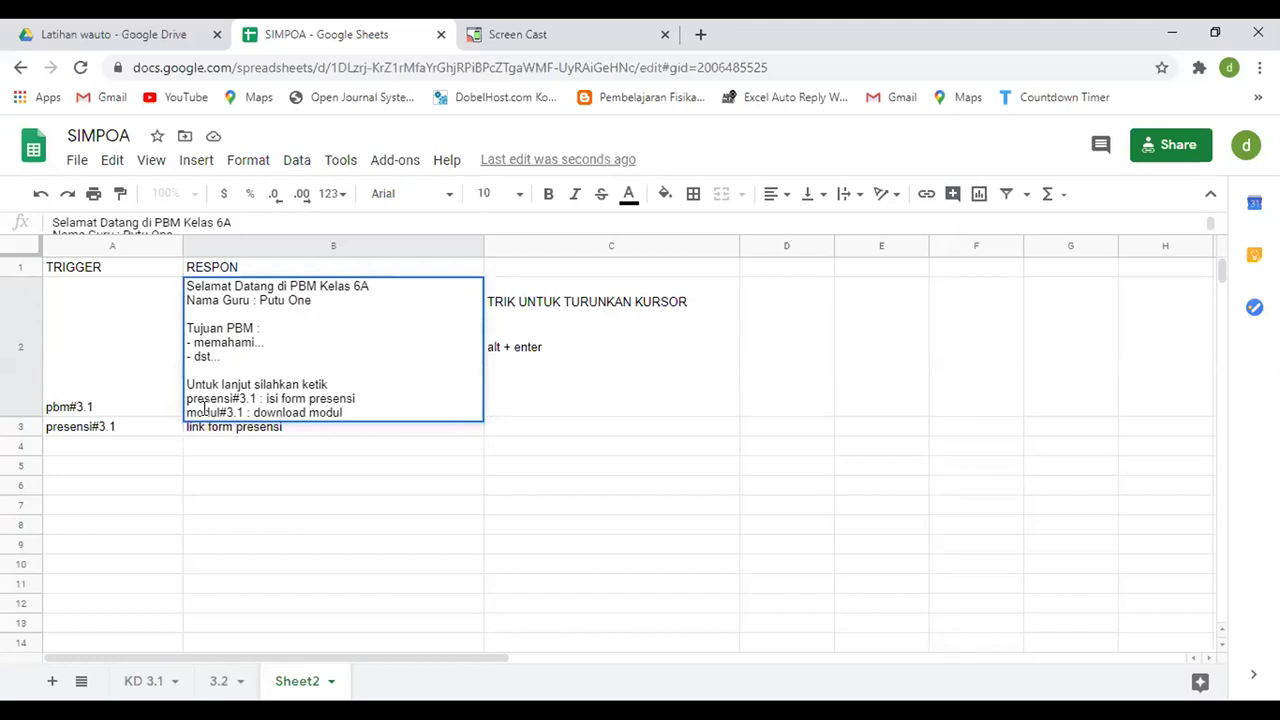
pyautogui.write('KD 3,1')
pyautogui.press('BackSpace')
pyautogui.press('BackSpace')
pyautogui.write('.1')
pyautogui.press('Return')
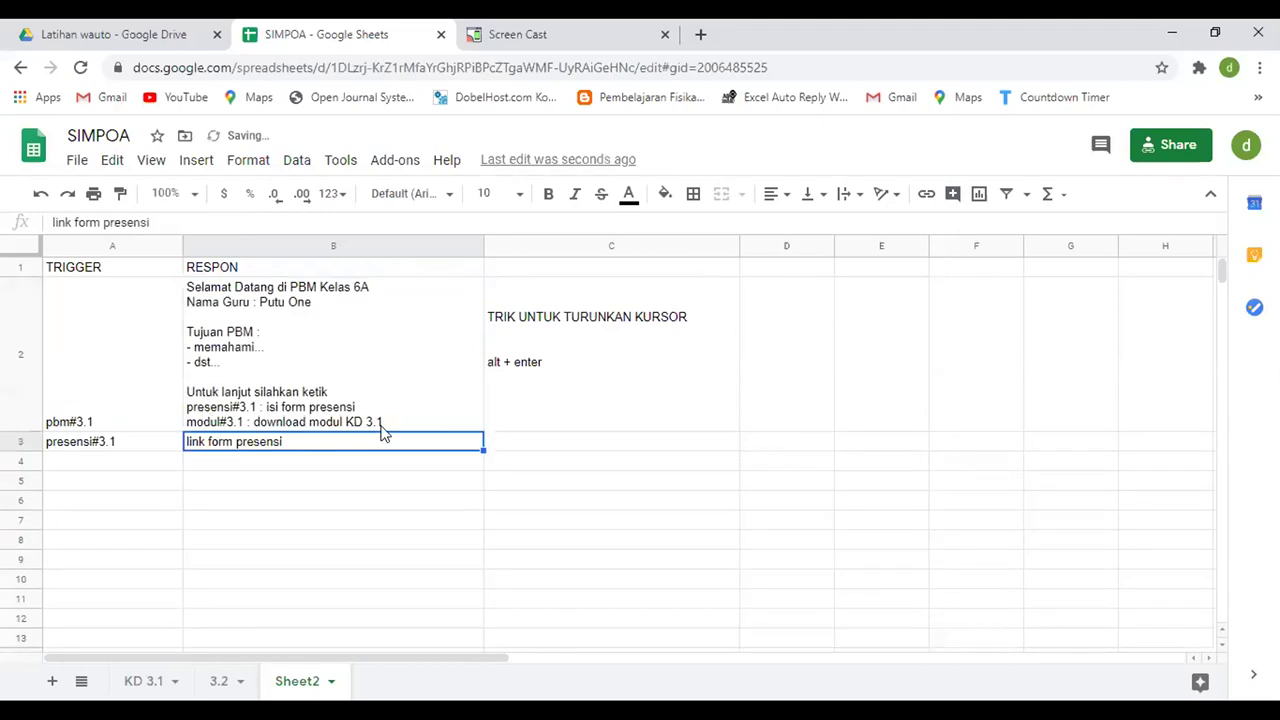
# - Add the line 'tugas#3.1 : download tugas' to the B2 message
pyautogui.doubleClick(389, 426)
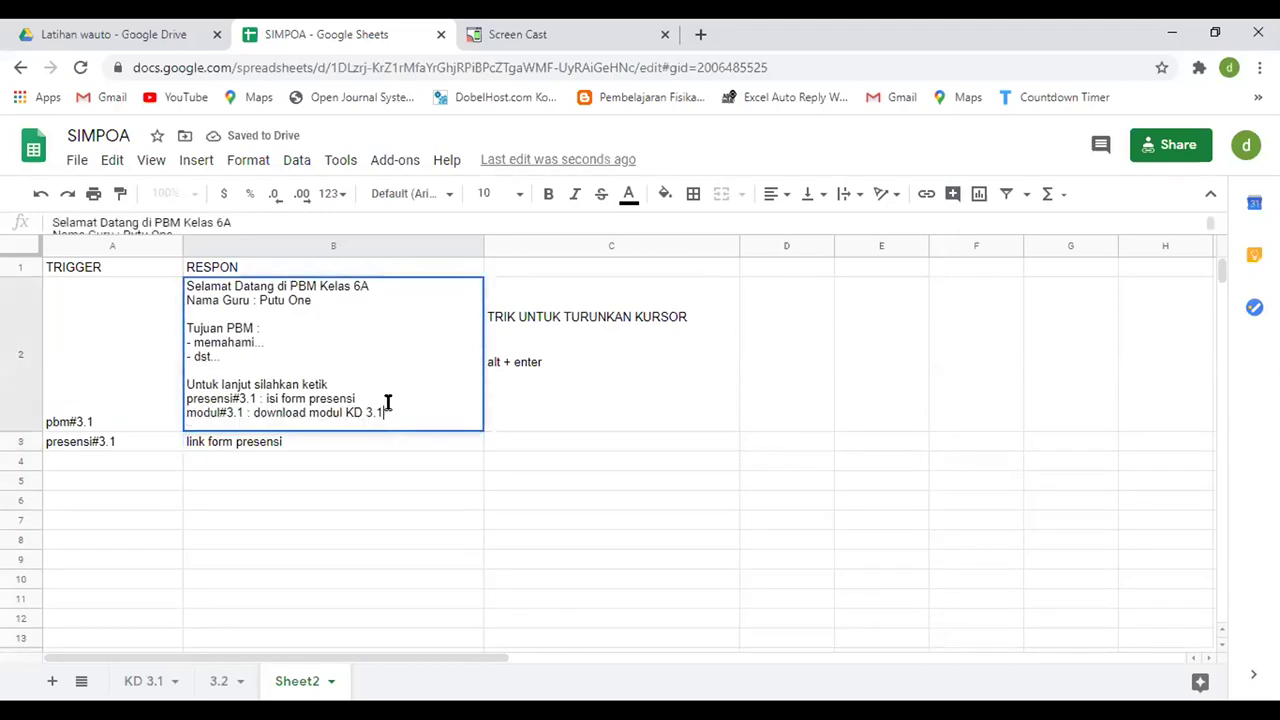
pyautogui.hotkey('alt', 'Return')
pyautogui.write('tugas')
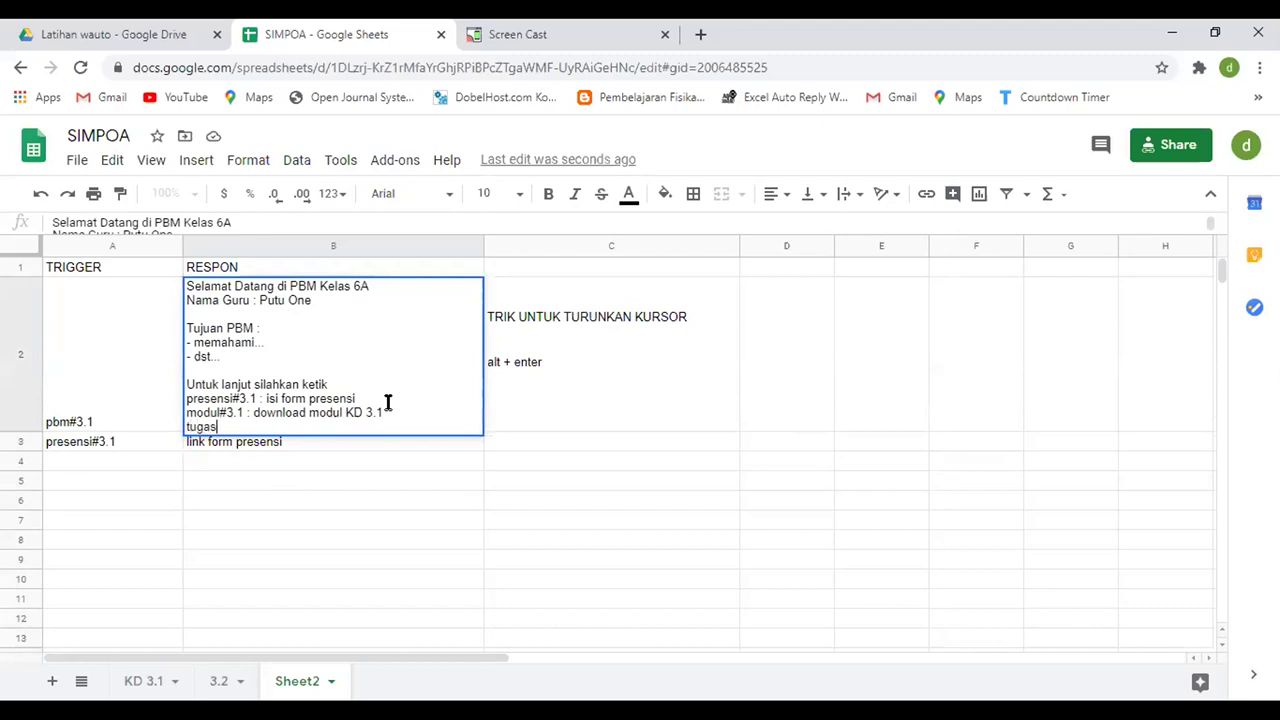
pyautogui.write('#3.1 : download tugas')
pyautogui.press('Return')
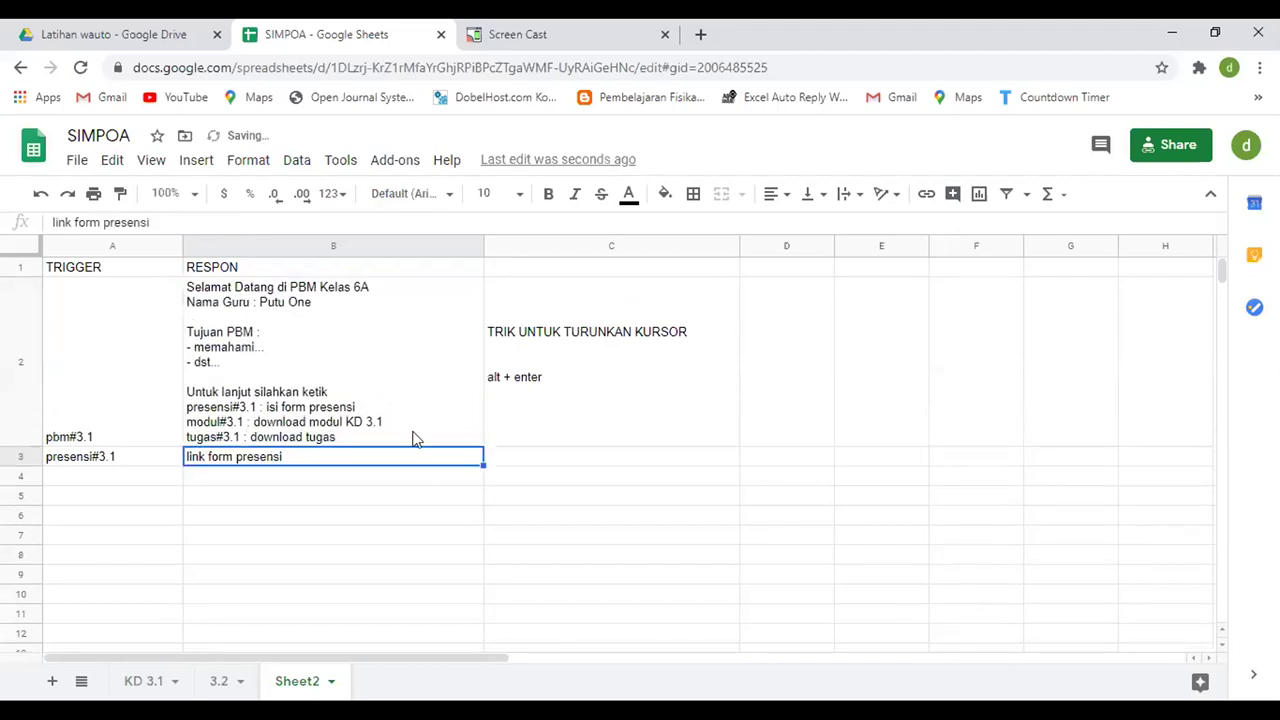
# - End the B2 welcome message with a 'dst...' line
pyautogui.click(407, 444)
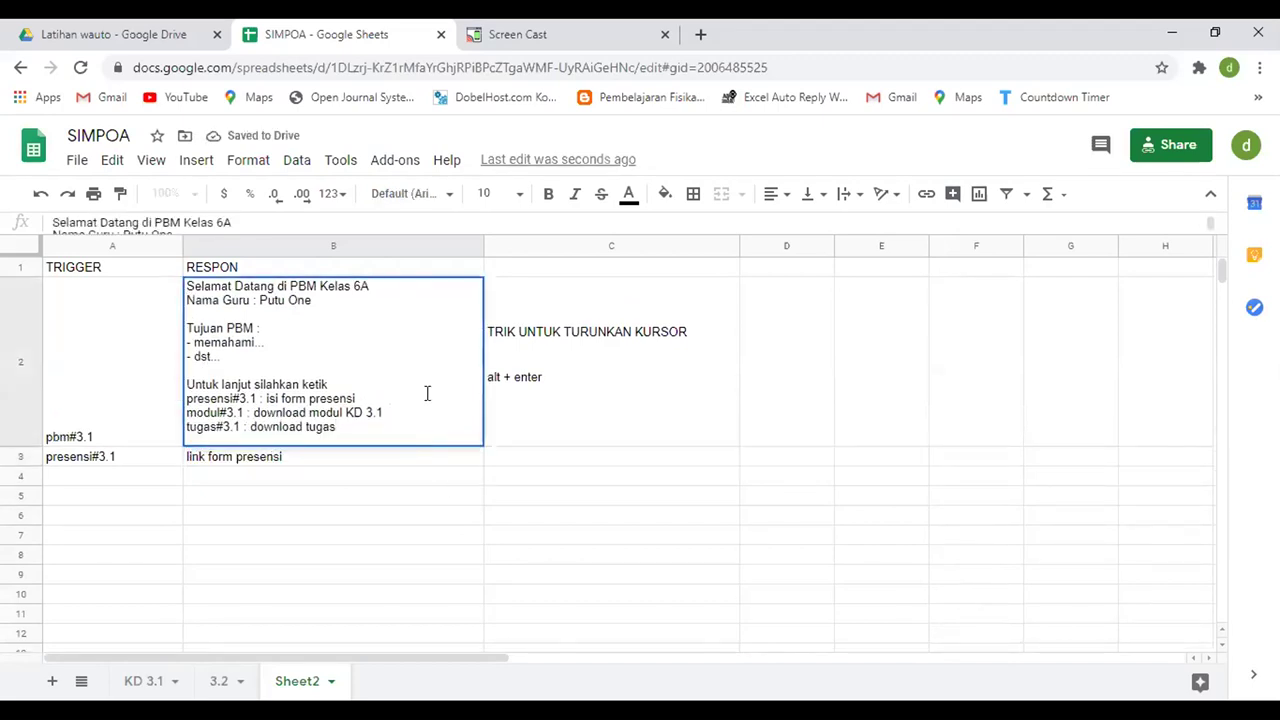
pyautogui.hotkey('alt', 'Return')
pyautogui.hotkey('alt', 'Return')
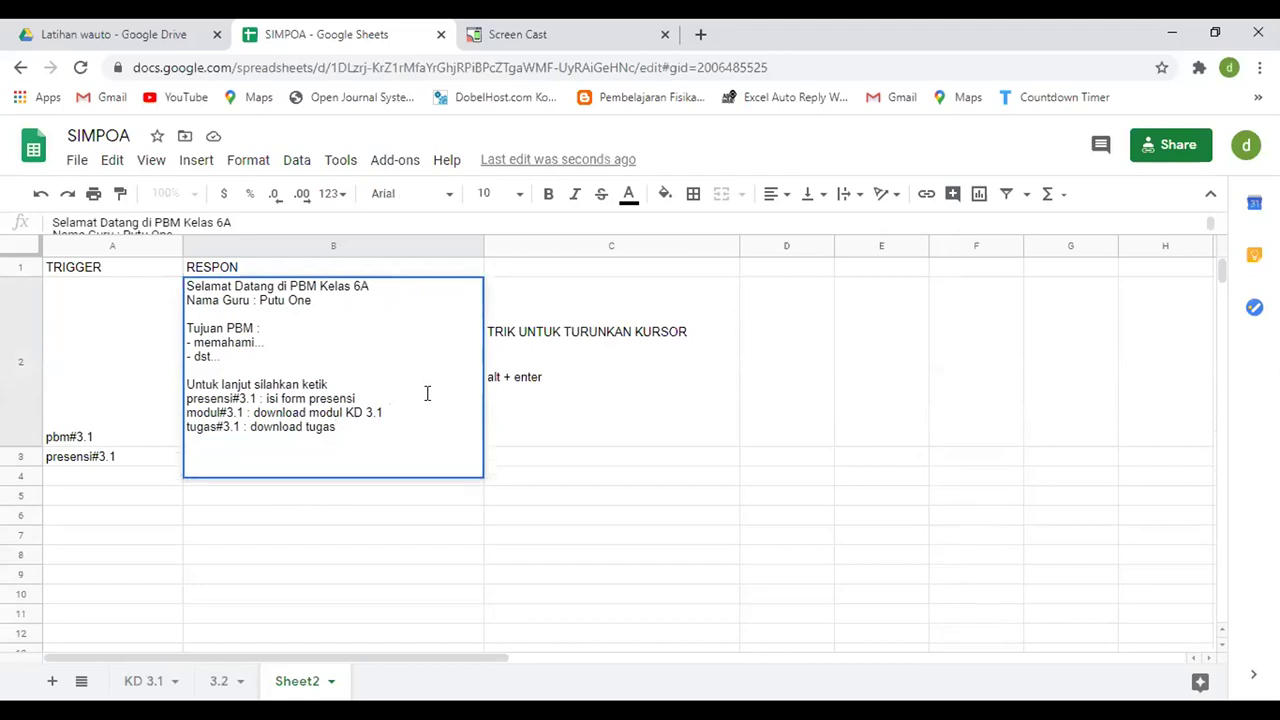
pyautogui.write('dst...')
pyautogui.press('Return')
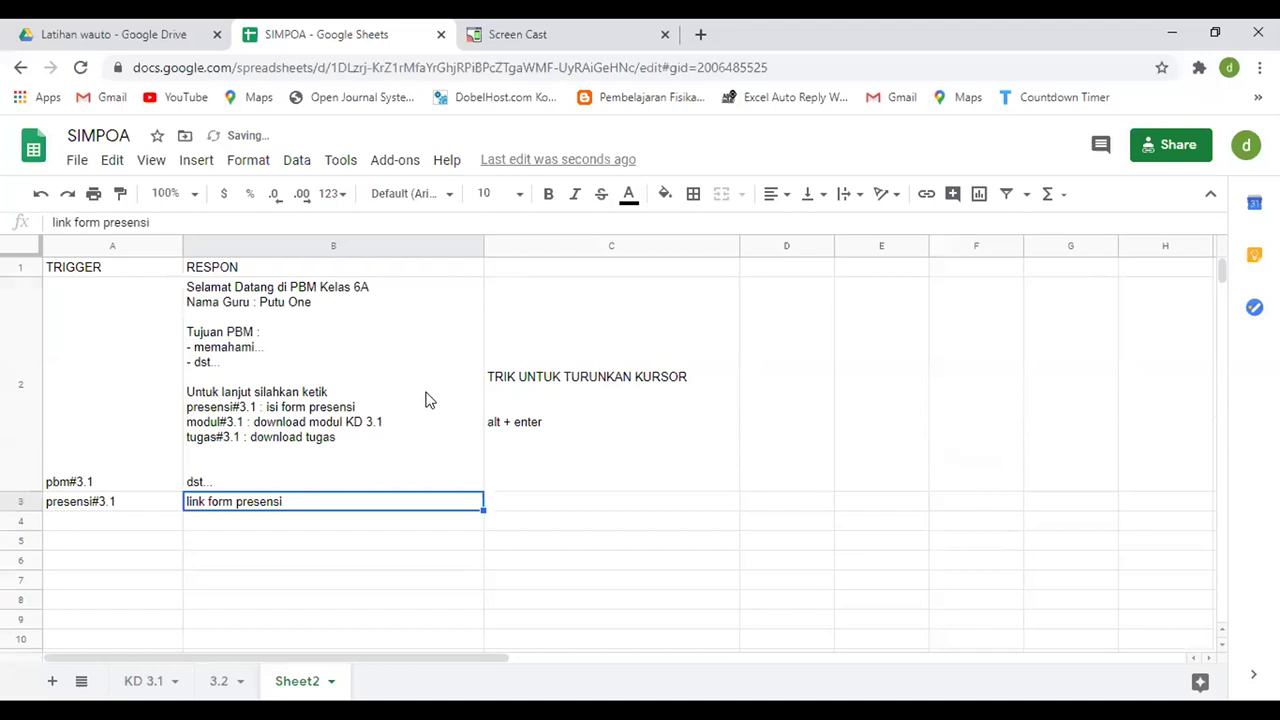
# - Enter the triggers modul#3.1 in A4 and tugas#3.1 in A5
pyautogui.click(131, 522)
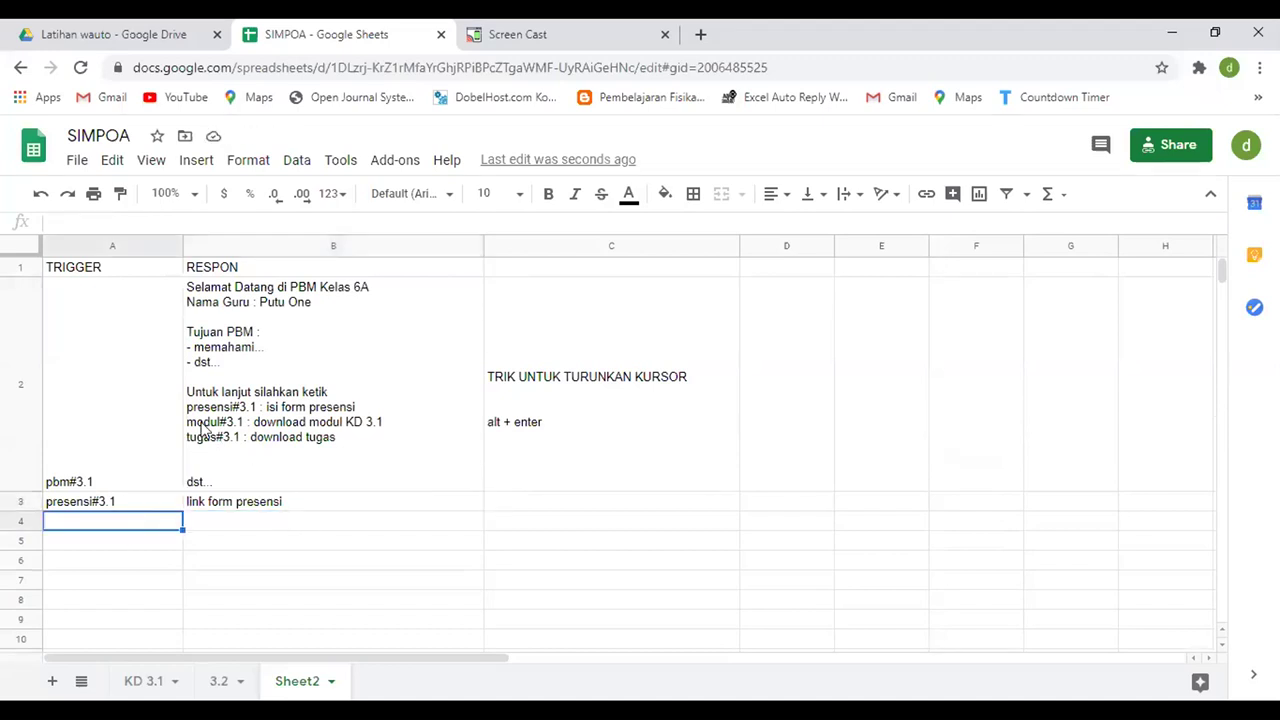
pyautogui.write('modul#3.1')
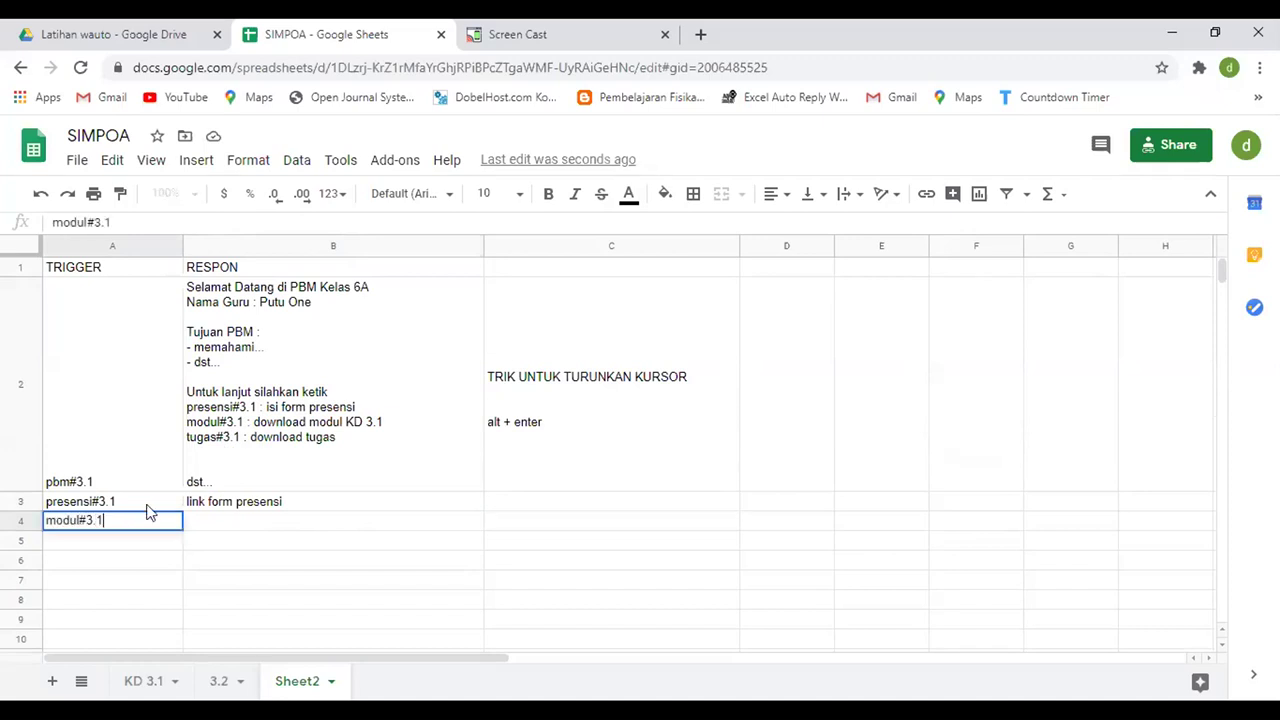
pyautogui.press('Return')
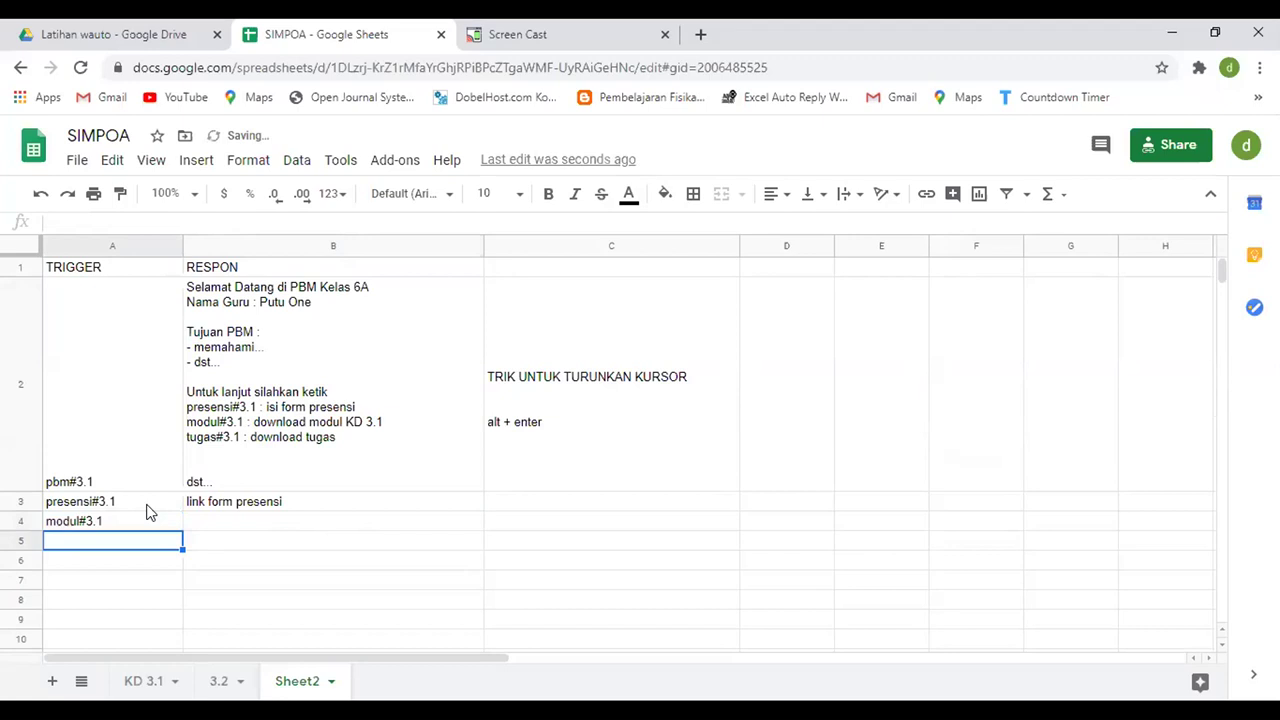
pyautogui.write('tugas')
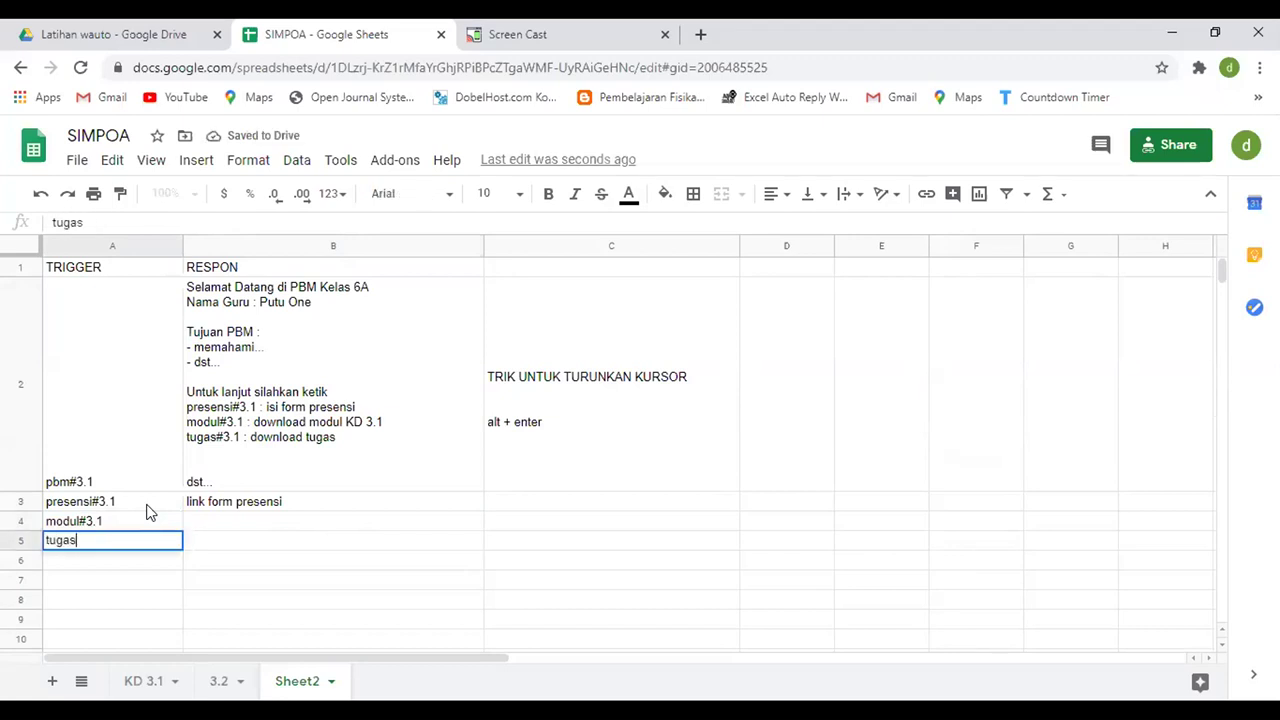
pyautogui.write('#3.1')
pyautogui.press('Return')
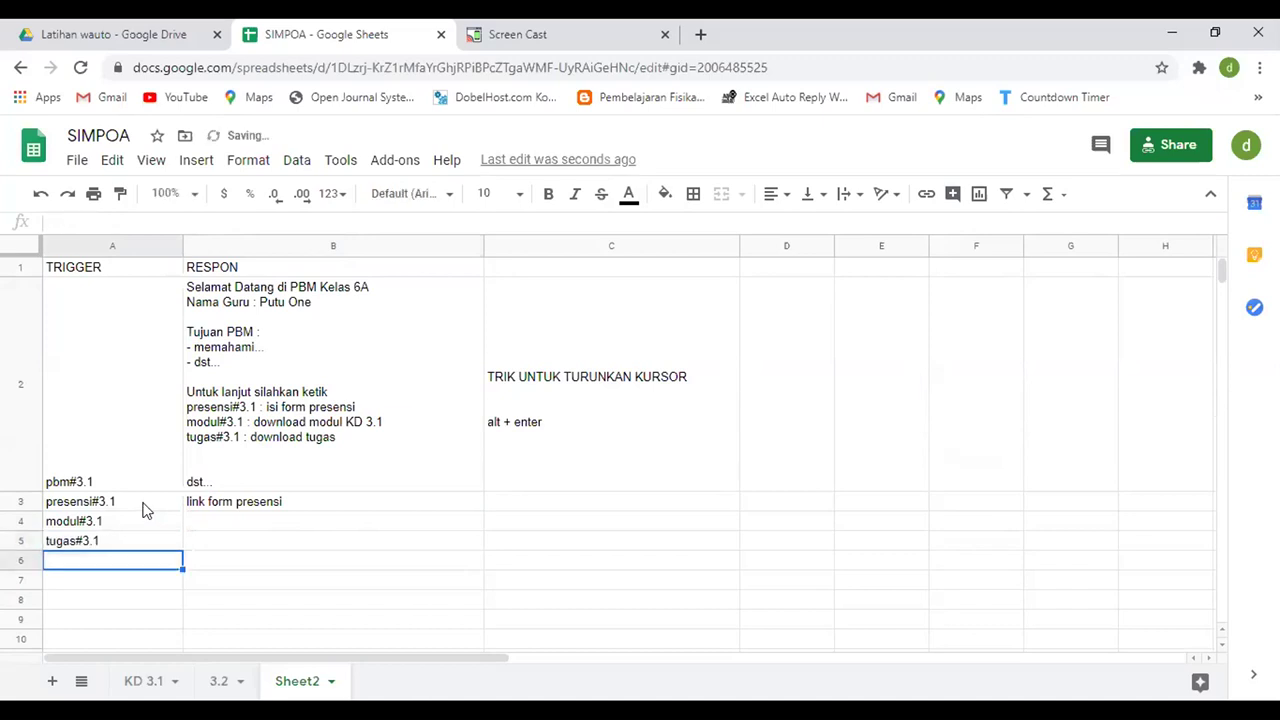
# - Enter the responses 'link pdf modul' in B4 and 'link file tugas' in B5
pyautogui.click(308, 529)
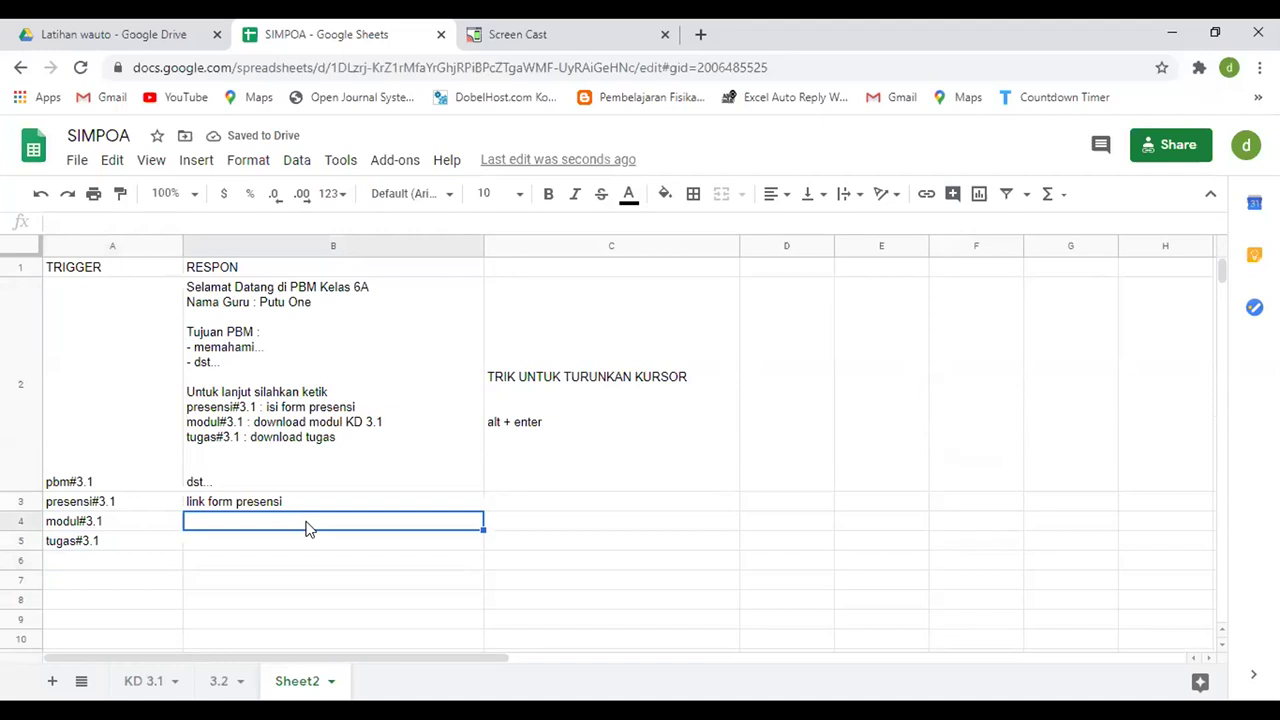
pyautogui.write('link form')
pyautogui.press('BackSpace')
pyautogui.press('BackSpace')
pyautogui.press('BackSpace')
pyautogui.press('BackSpace')
pyautogui.press('BackSpace')
pyautogui.press('BackSpace')
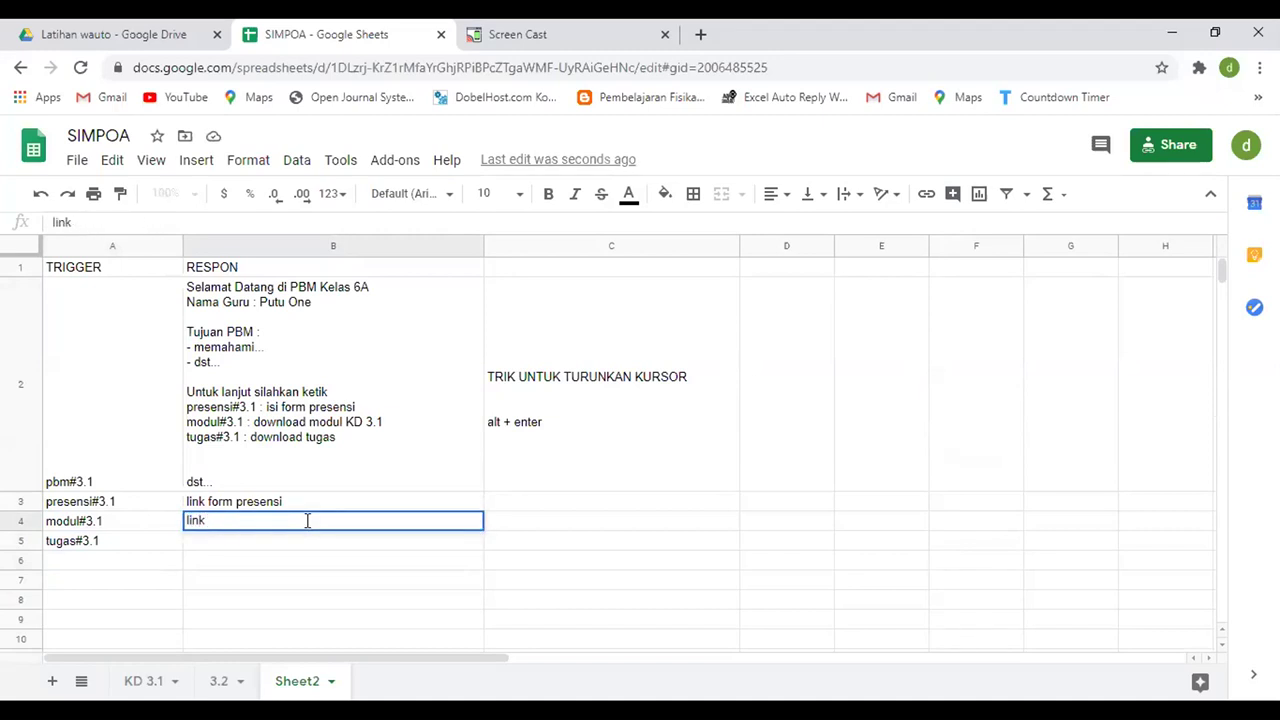
pyautogui.write('pdf modu')
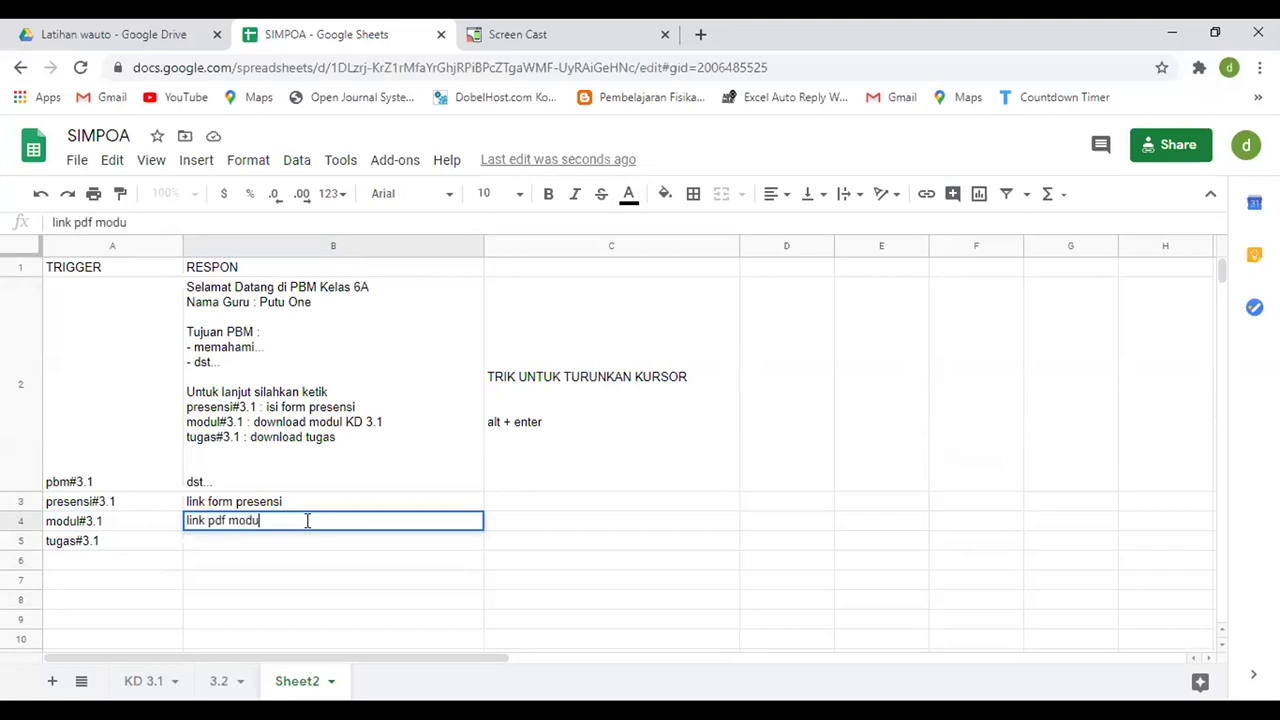
pyautogui.press('Return')
pyautogui.doubleClick(308, 521)
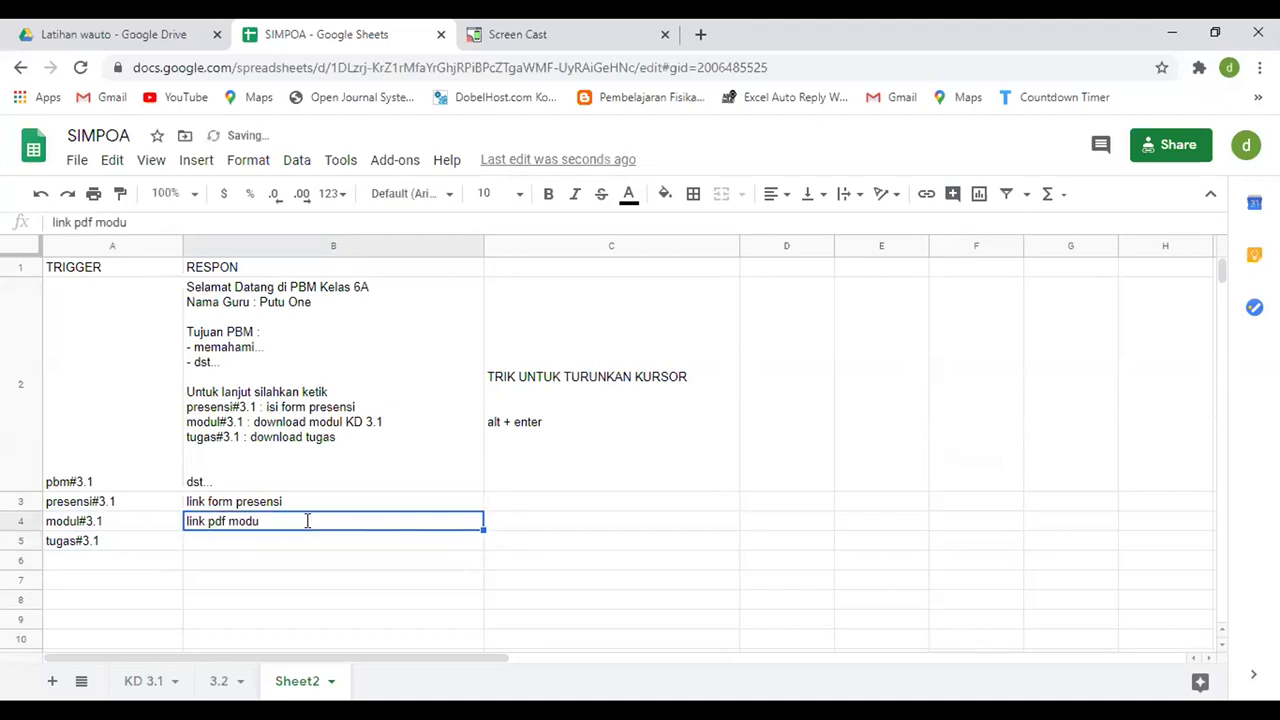
pyautogui.write('l')
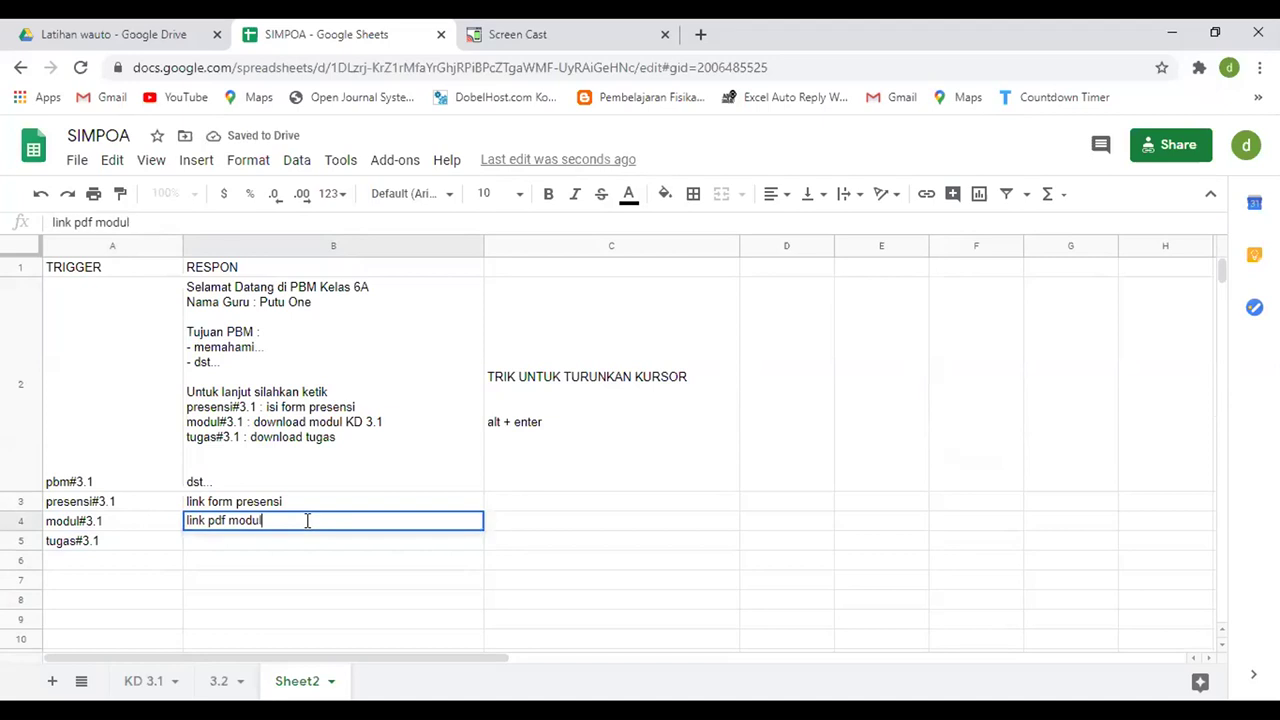
pyautogui.press('Return')
pyautogui.write('link ')
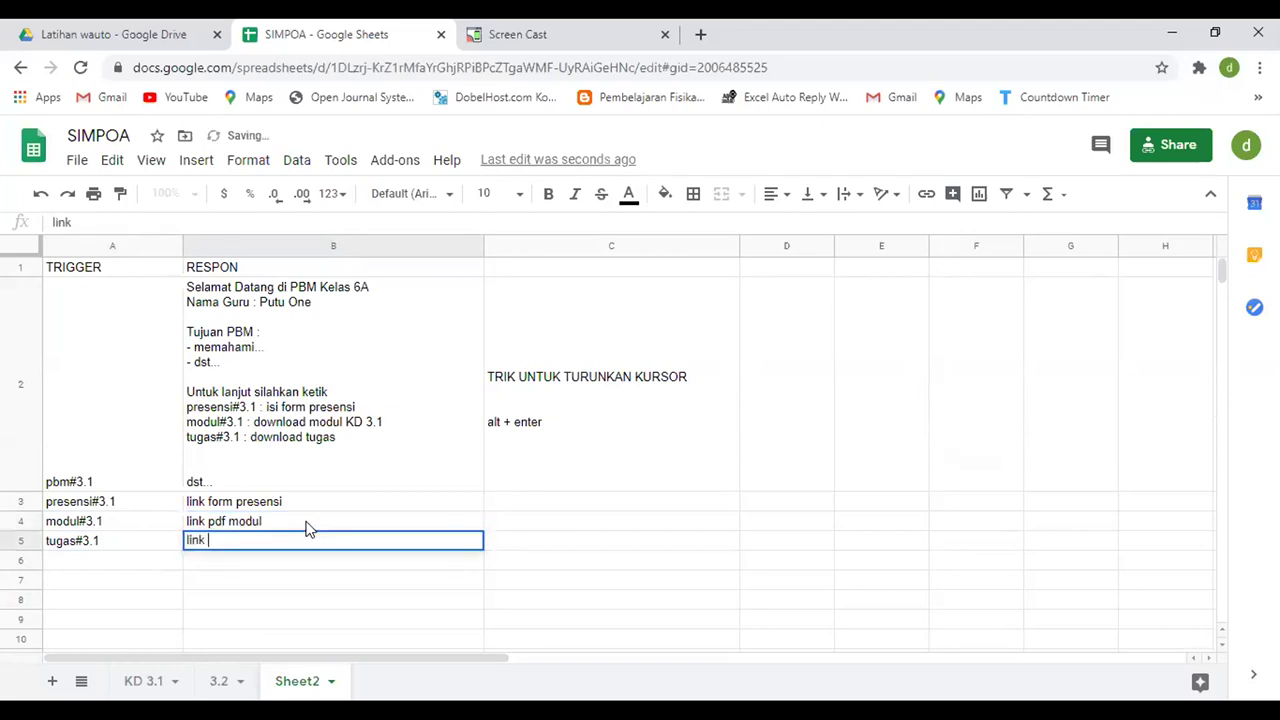
pyautogui.write('file tugas')
pyautogui.press('Return')
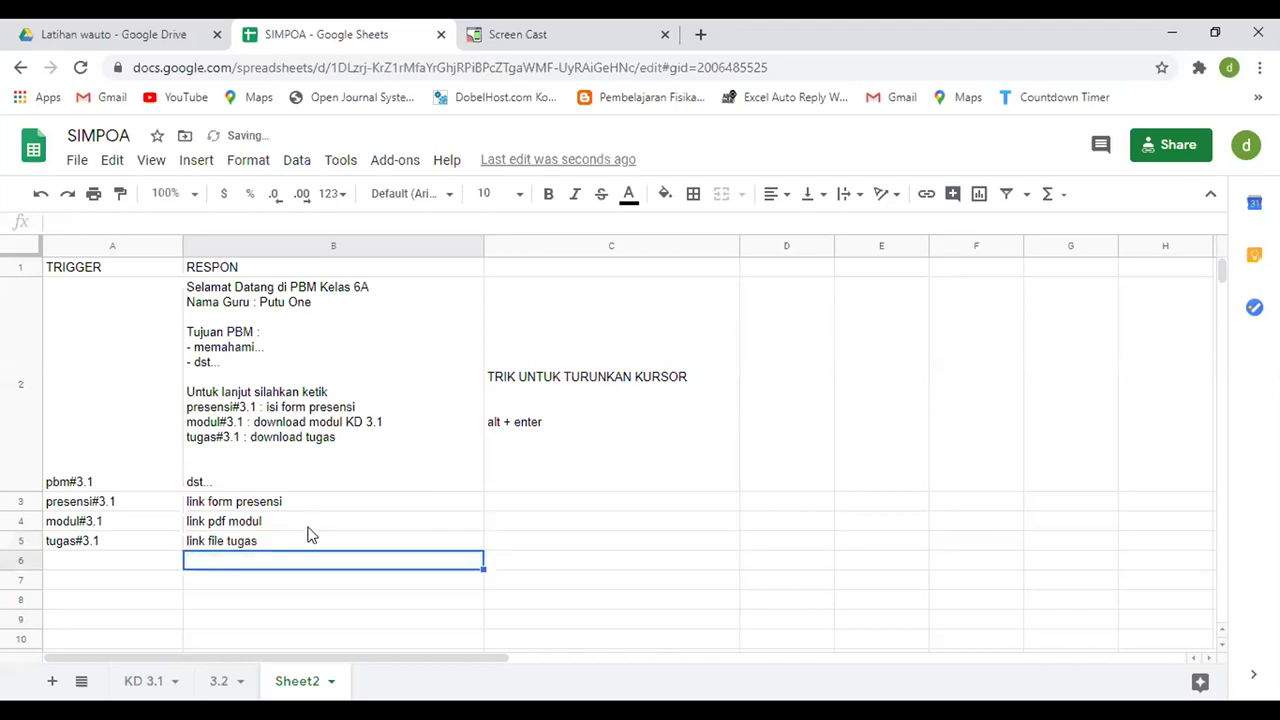
pyautogui.click(240, 505)
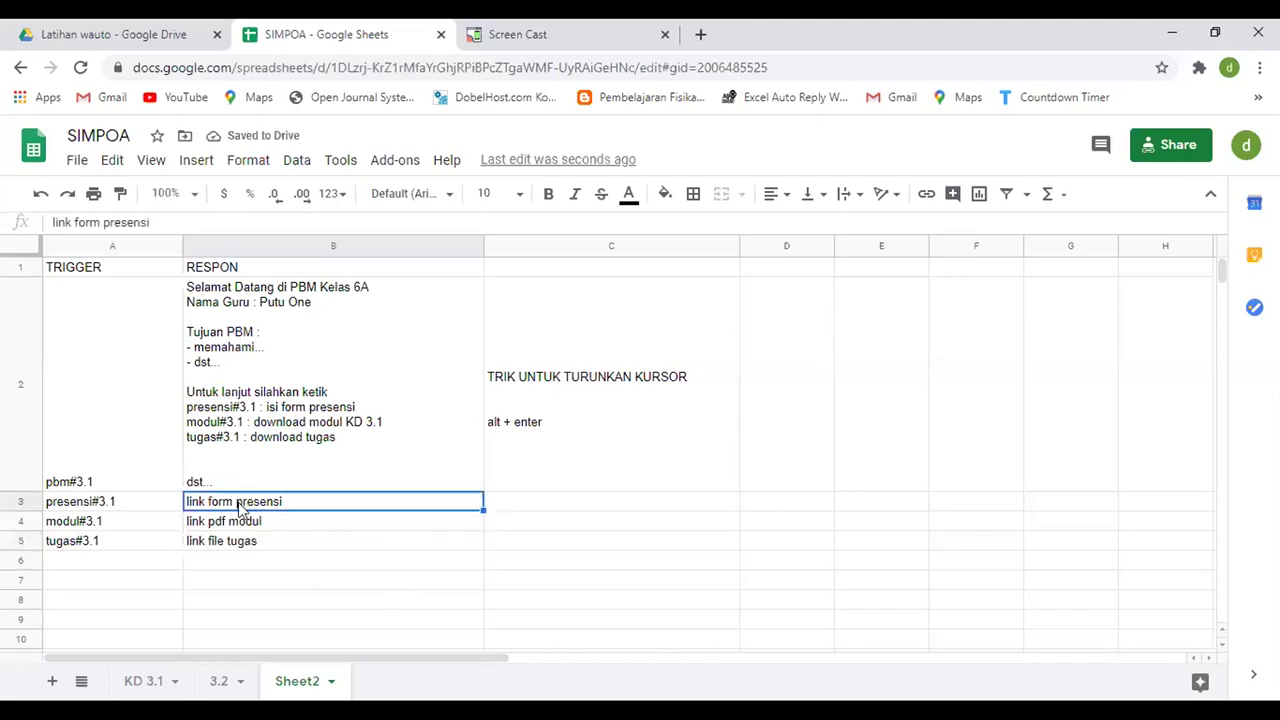
pyautogui.click(243, 521)
pyautogui.click(246, 541)
pyautogui.click(244, 506)
pyautogui.click(242, 525)
pyautogui.click(244, 545)
pyautogui.click(246, 506)
pyautogui.click(242, 526)
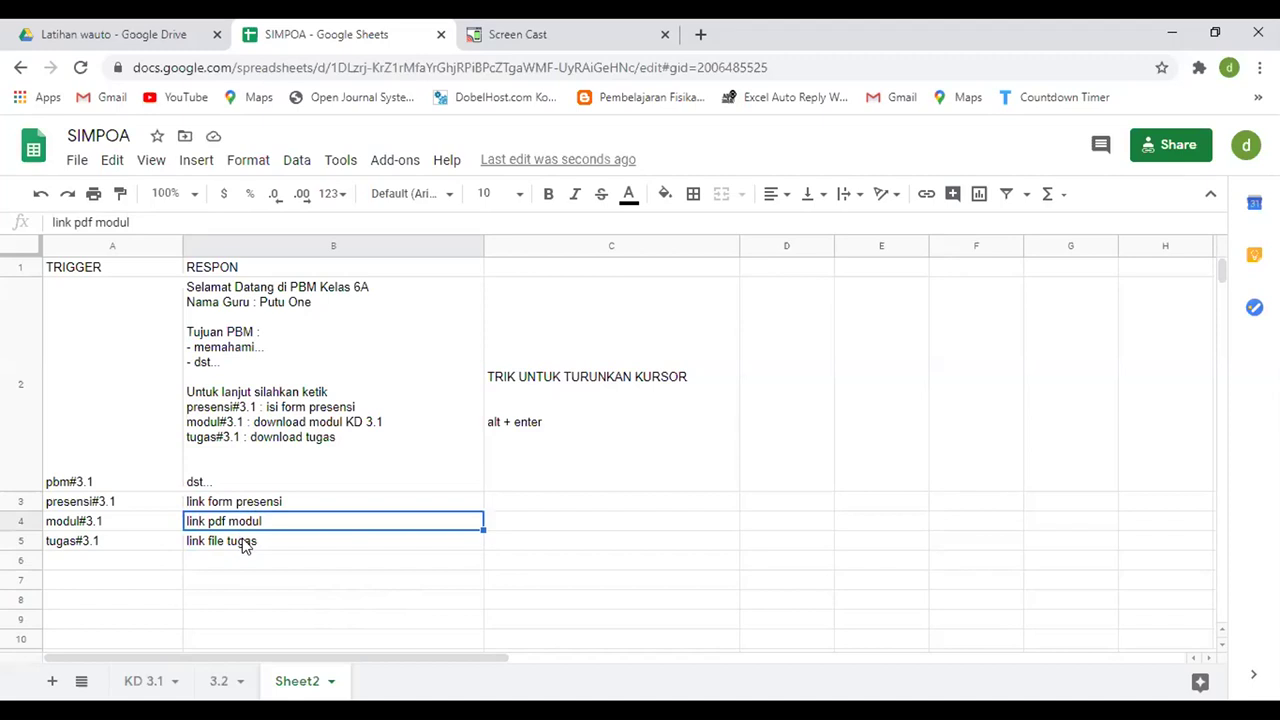
pyautogui.click(249, 546)
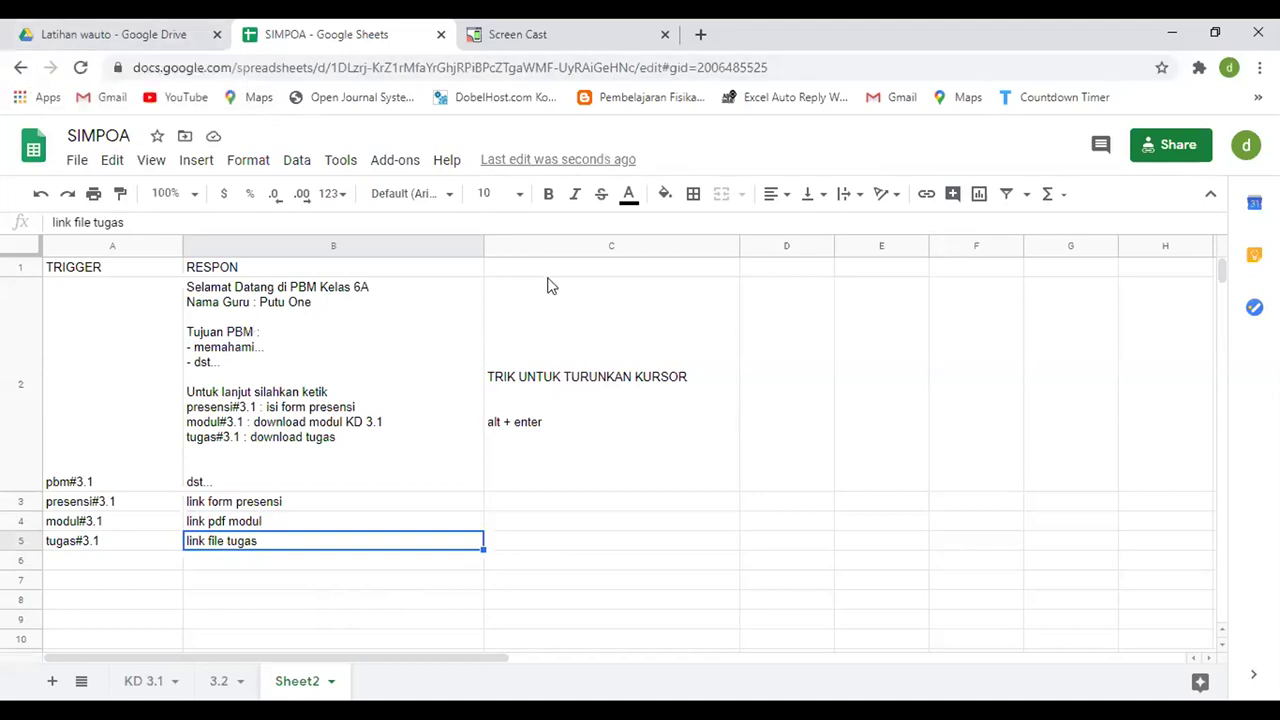
pyautogui.click(282, 506)
pyautogui.click(273, 523)
pyautogui.click(283, 541)
pyautogui.click(266, 505)
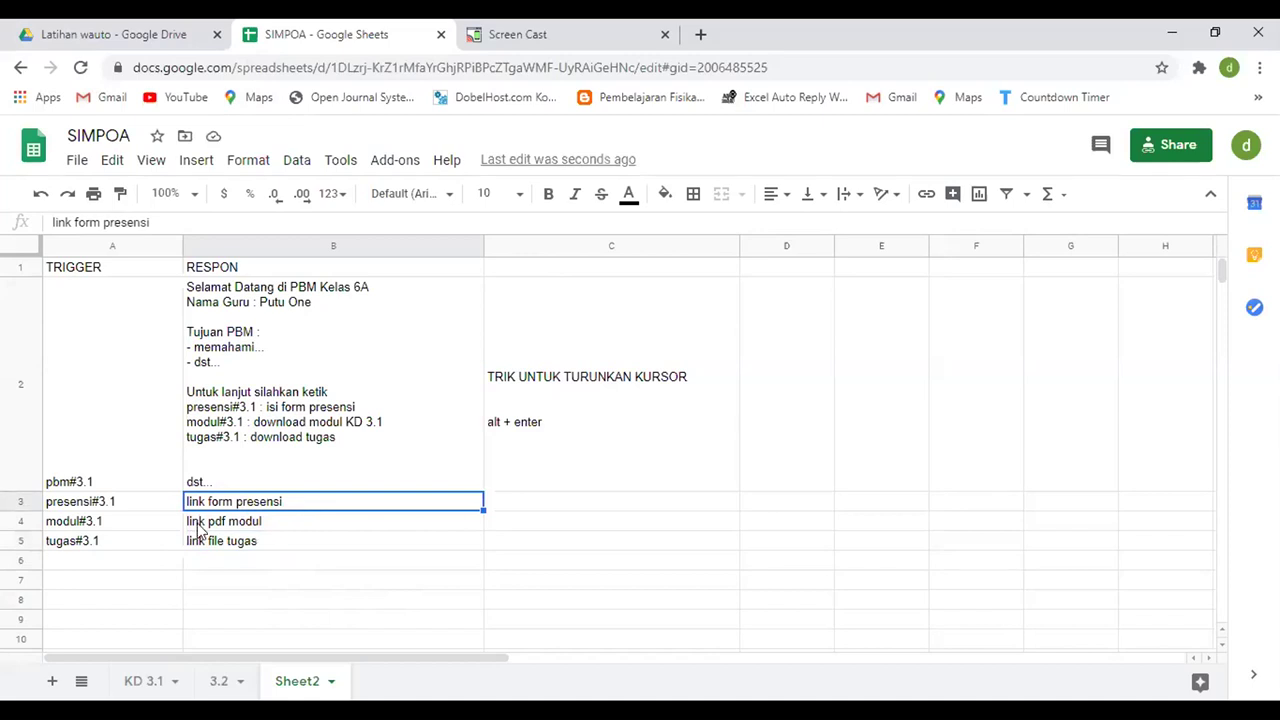
pyautogui.click(249, 541)
pyautogui.click(254, 523)
pyautogui.click(258, 541)
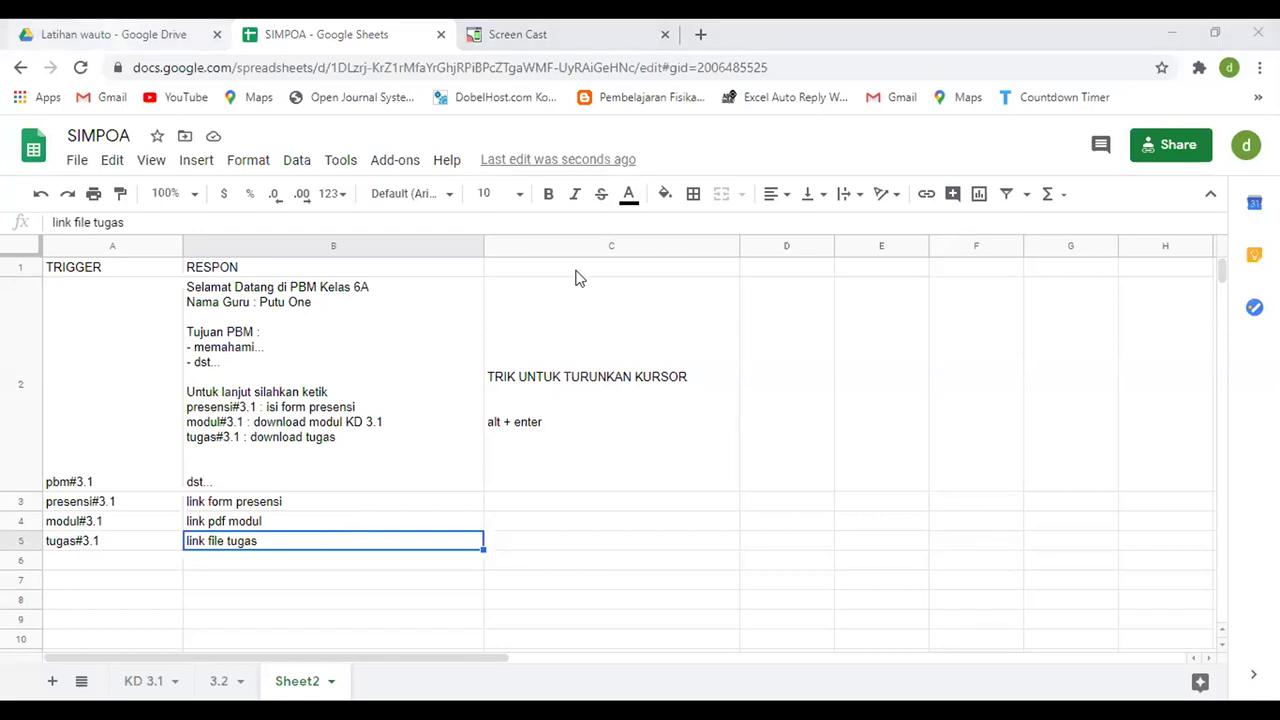
pyautogui.hotkey('ctrl', 'shift', 'Tab')
# - Load google.com in a new Chrome tab and choose 'Logout dari semua akun' from the profile menu
pyautogui.hotkey('ctrl', 't')
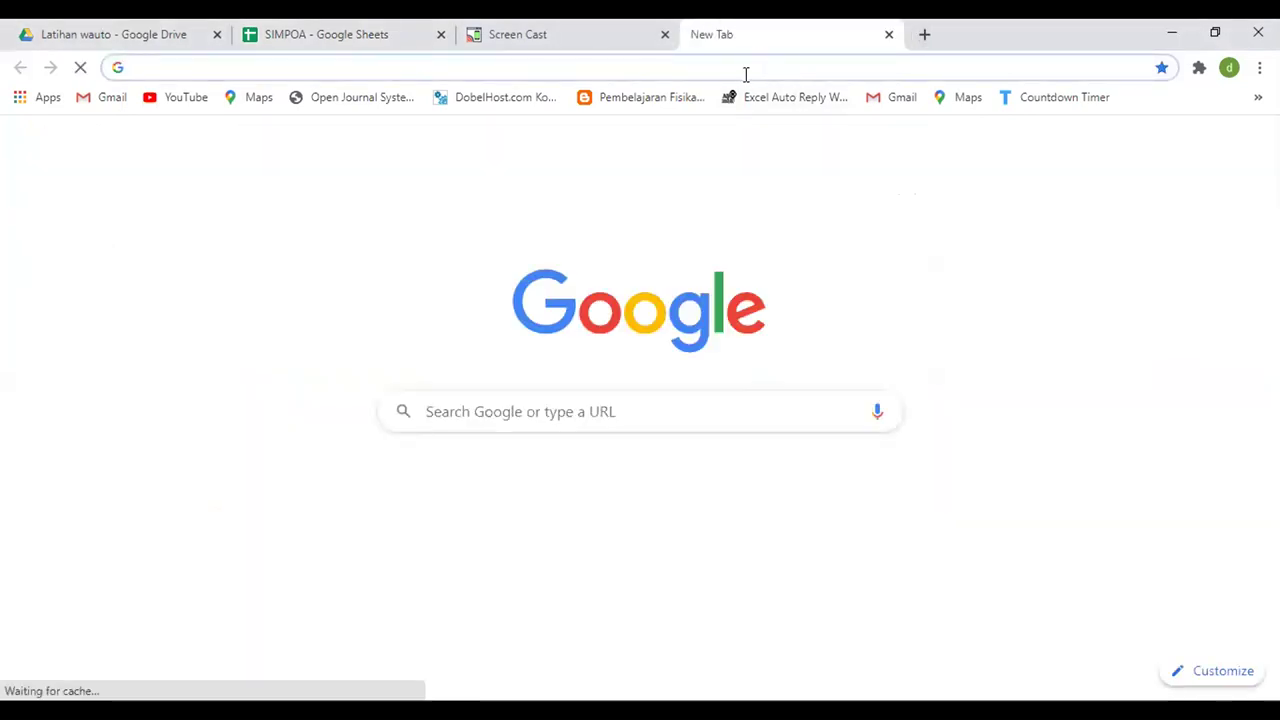
pyautogui.write('goog')
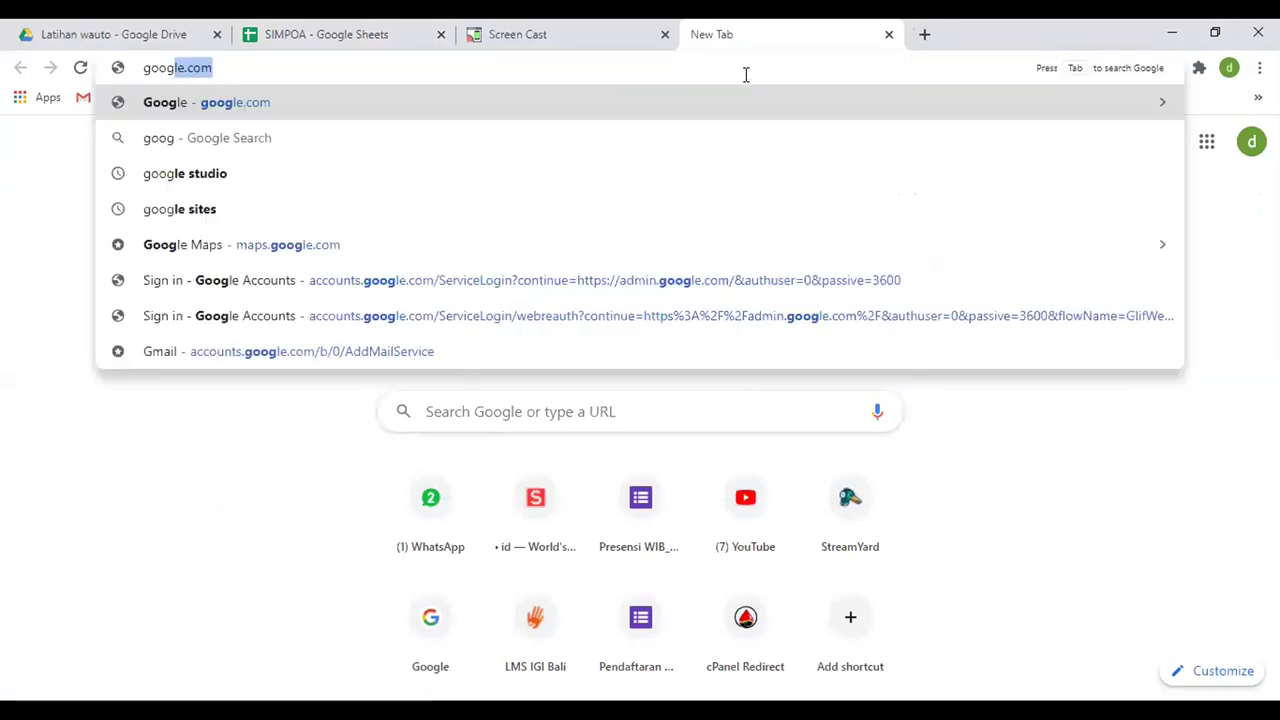
pyautogui.press('Return')
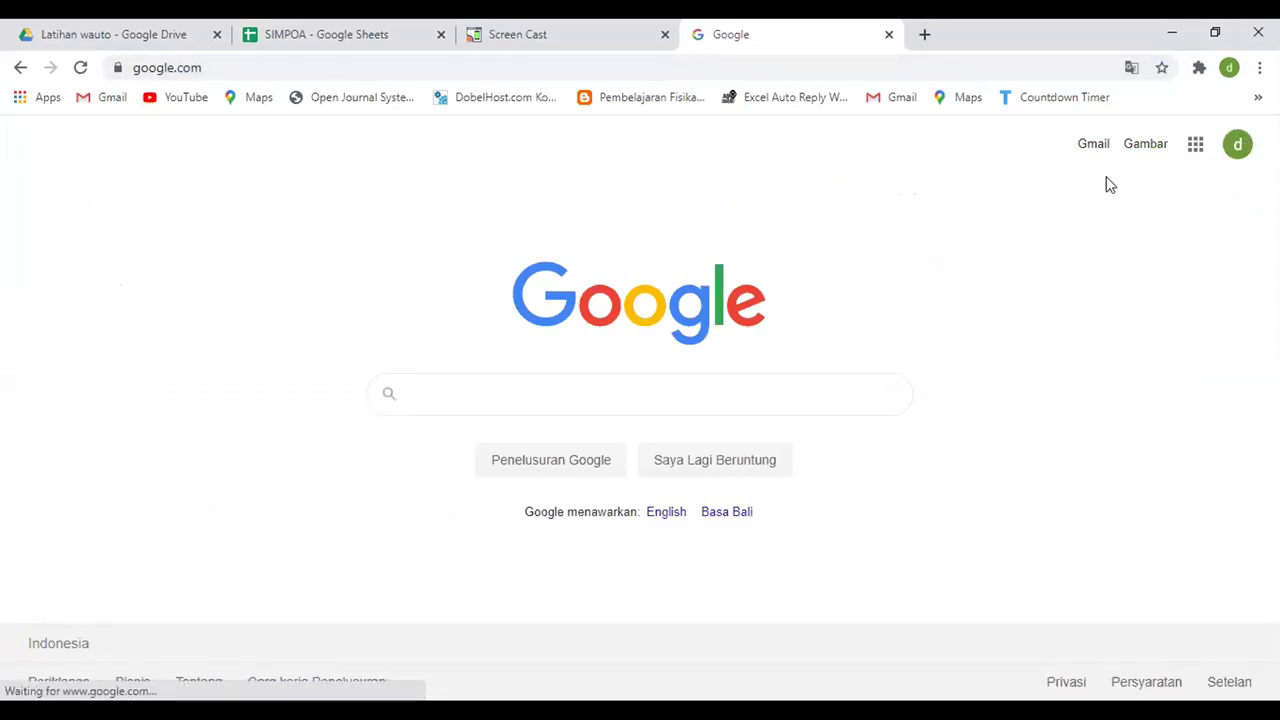
pyautogui.click(1237, 150)
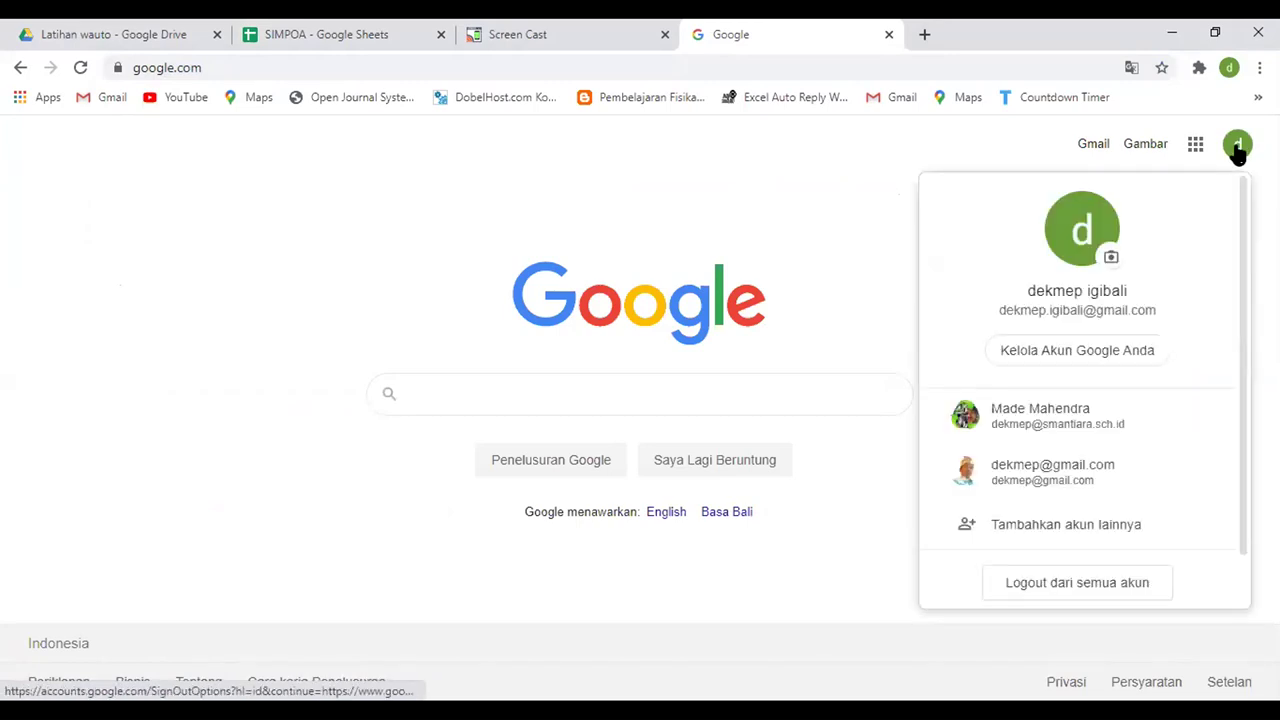
pyautogui.click(1128, 585)
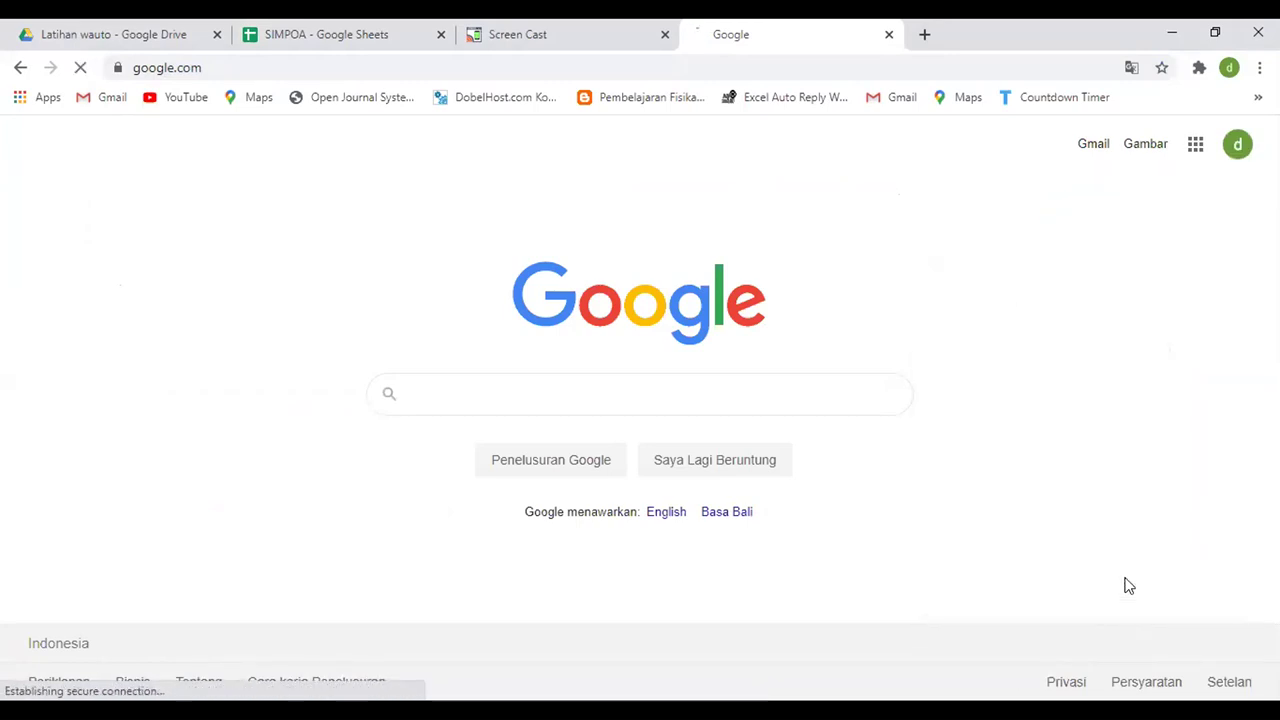
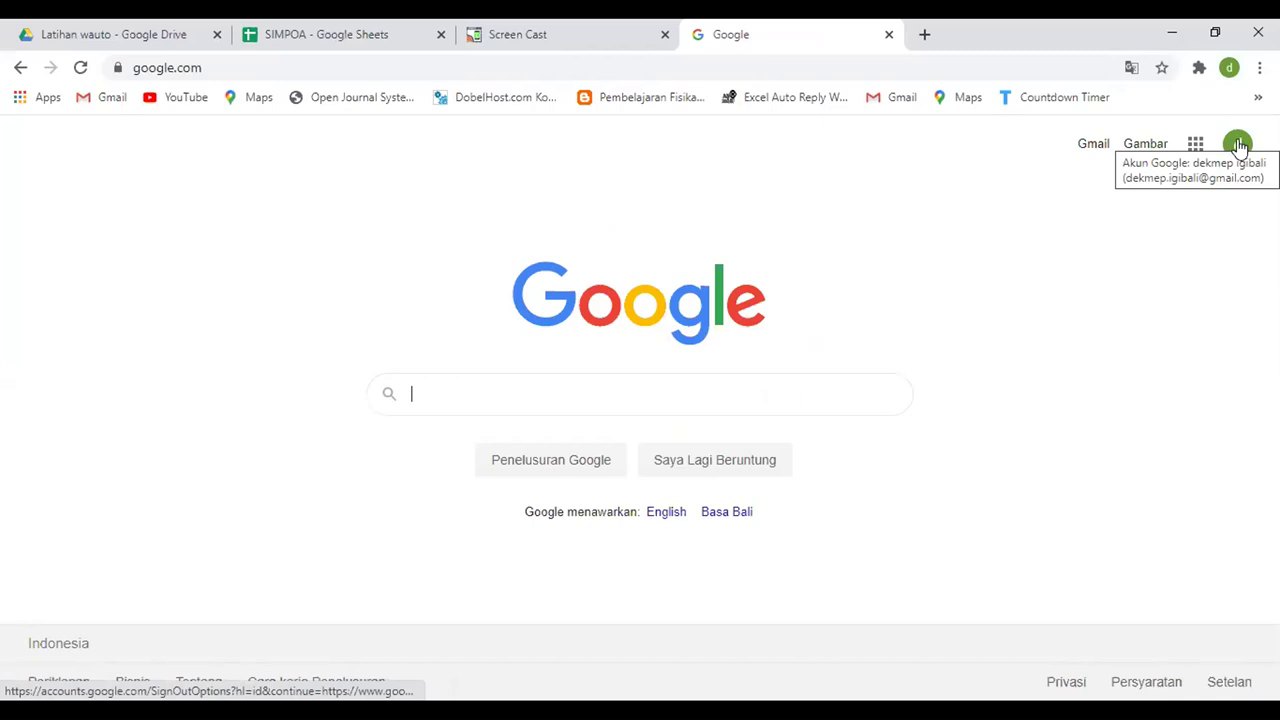
# - Check the Google account popup, then return to the Google homepage tab
pyautogui.click(1239, 145)
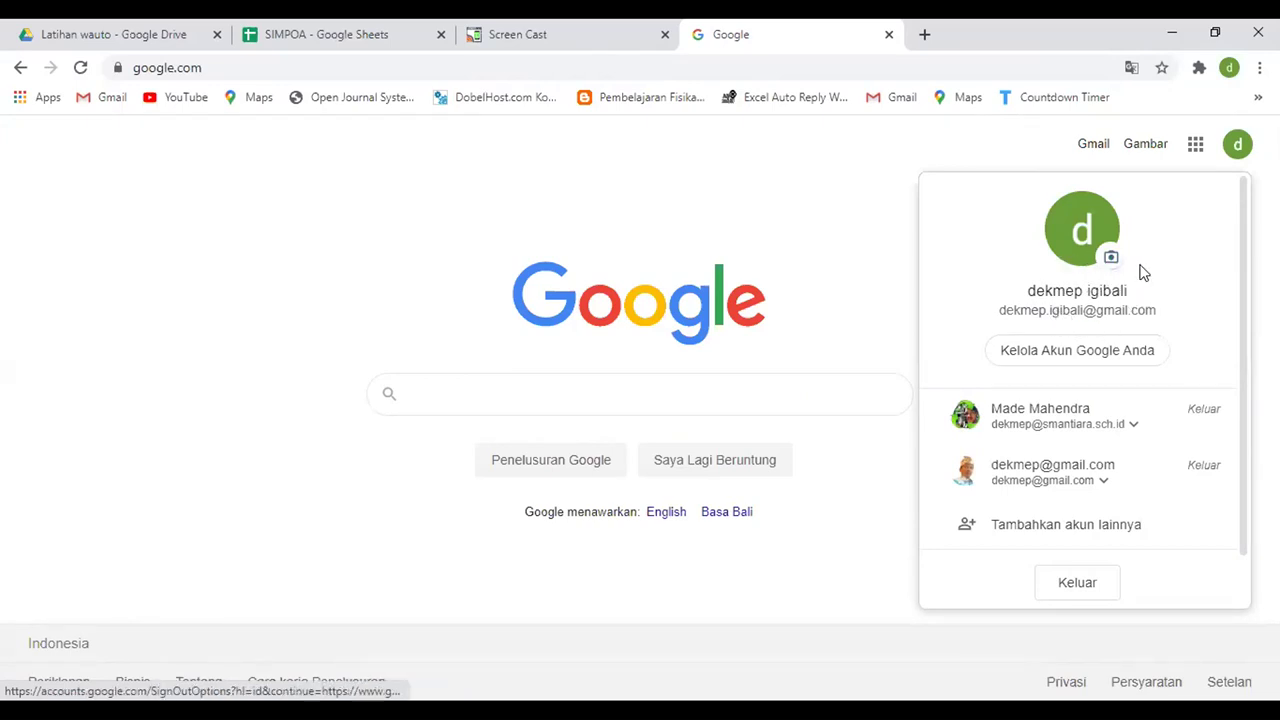
pyautogui.click(1238, 146)
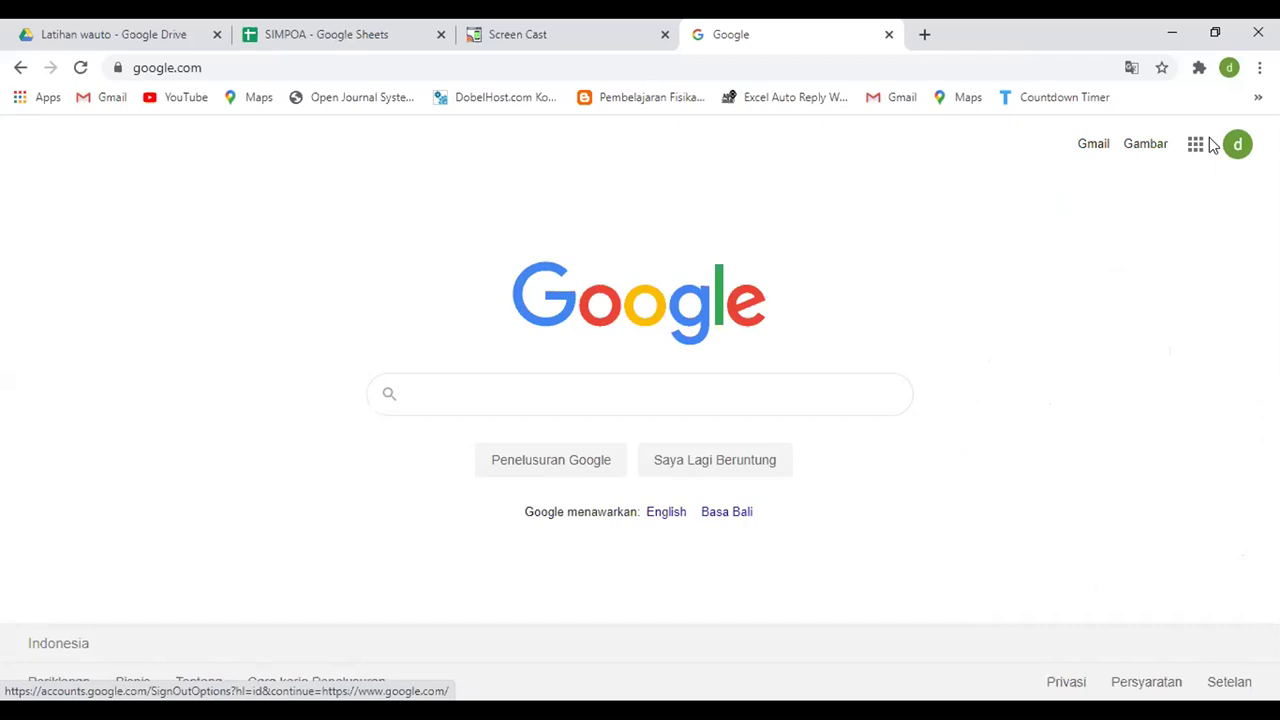
pyautogui.click(120, 34)
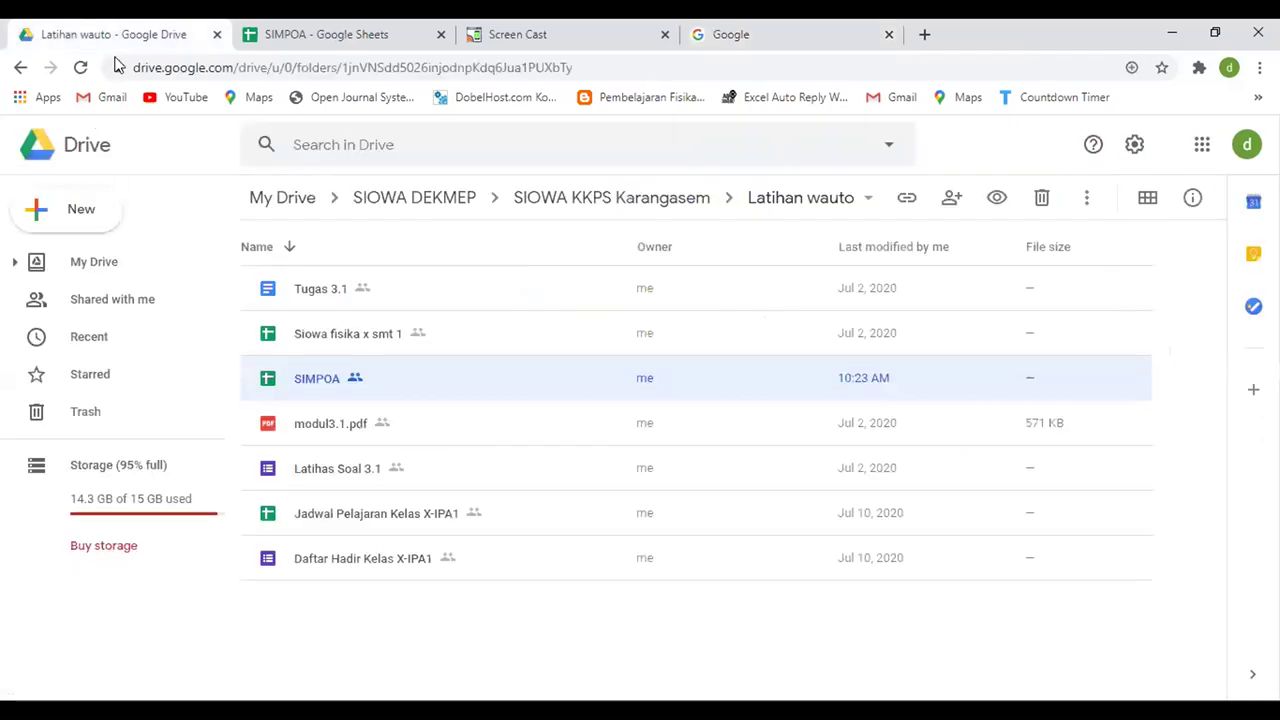
pyautogui.click(851, 45)
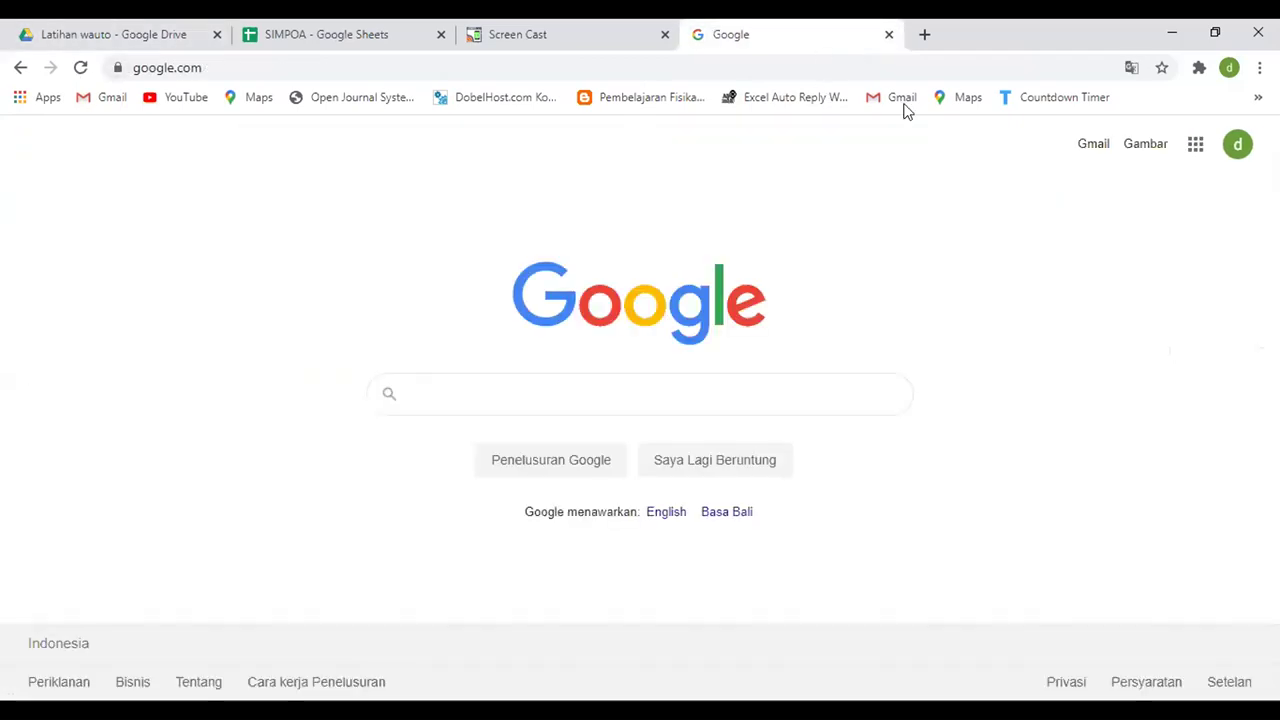
# - Launch Google Drive from the Google apps list
pyautogui.click(1195, 146)
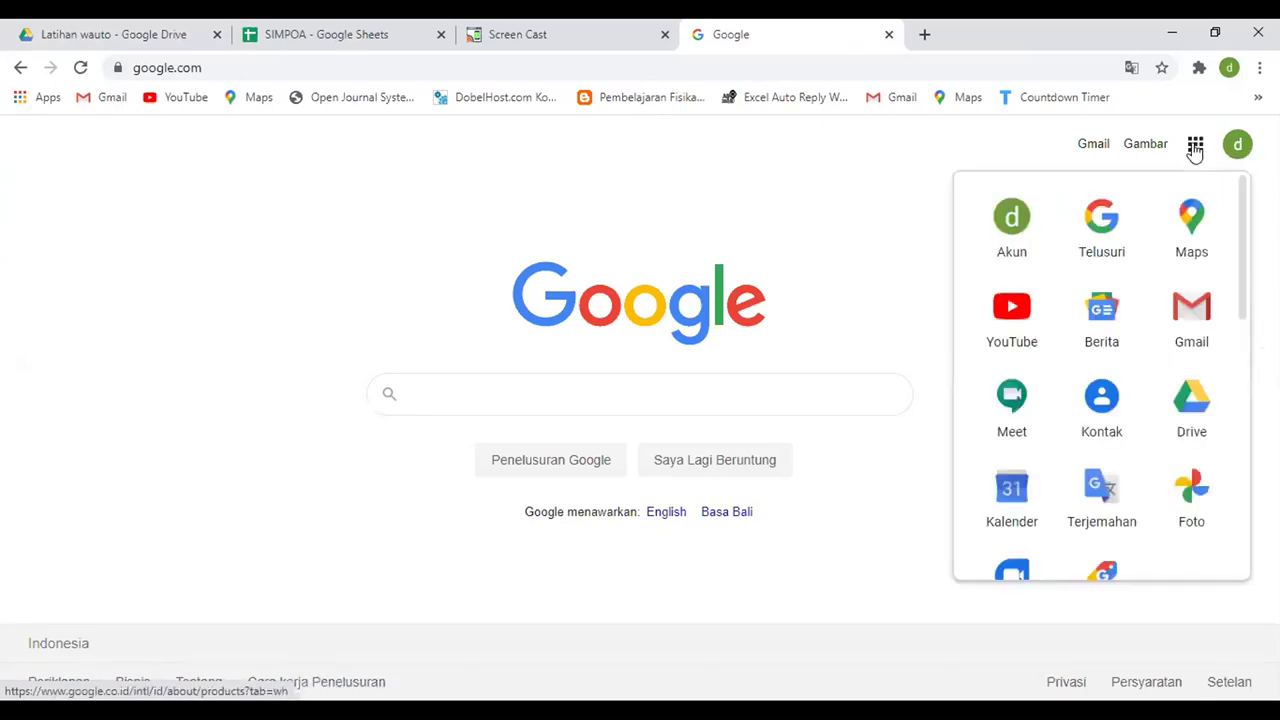
pyautogui.scroll(-1, 1243, 226)
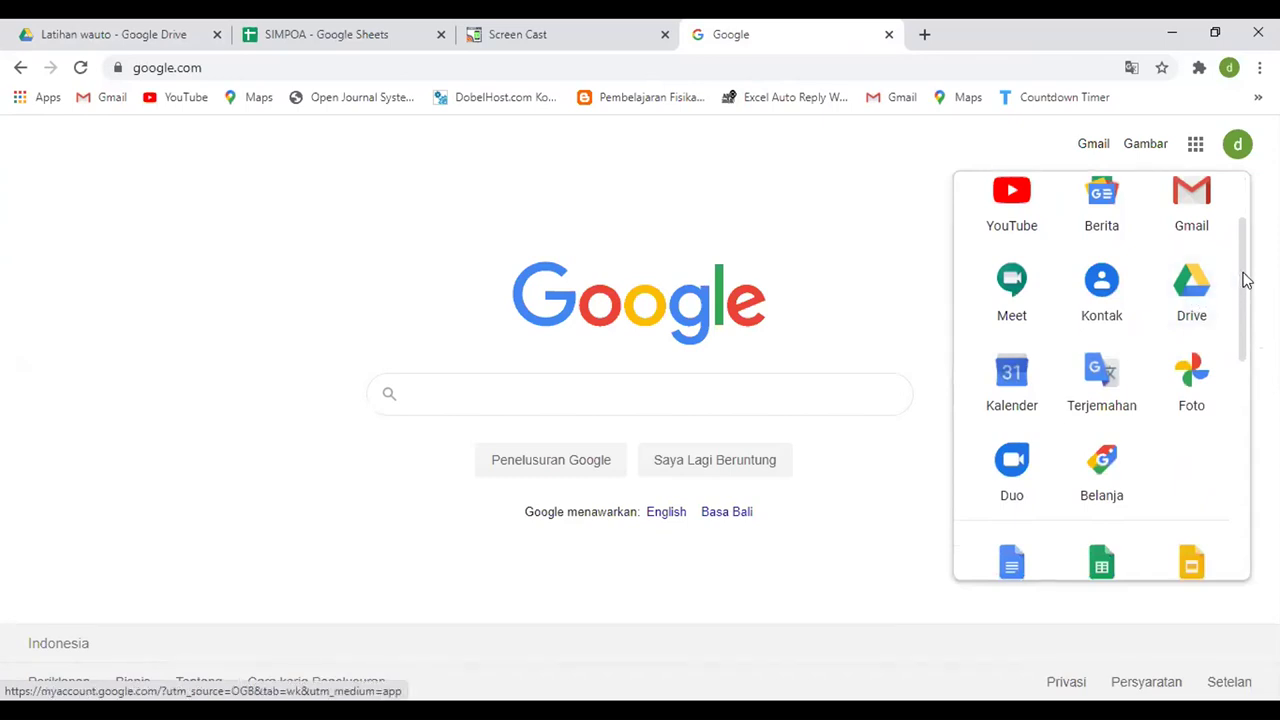
pyautogui.scroll(1, 1243, 250)
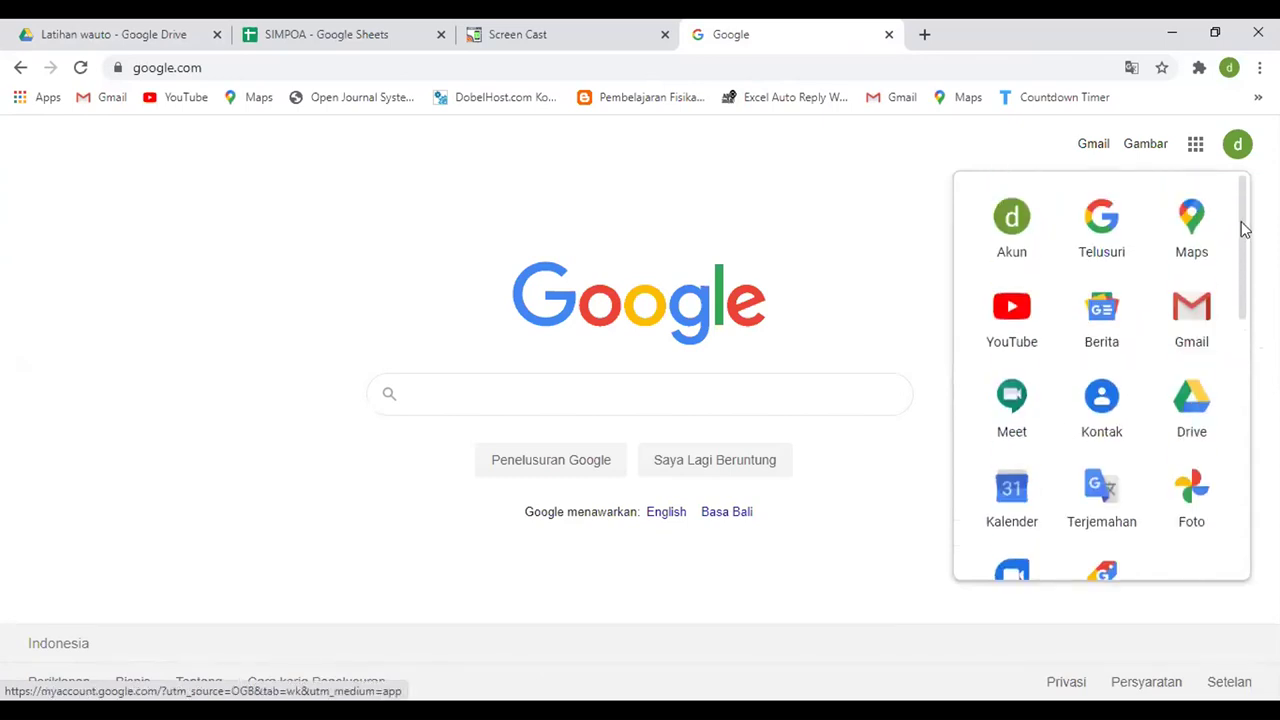
pyautogui.scroll(-1, 1243, 228)
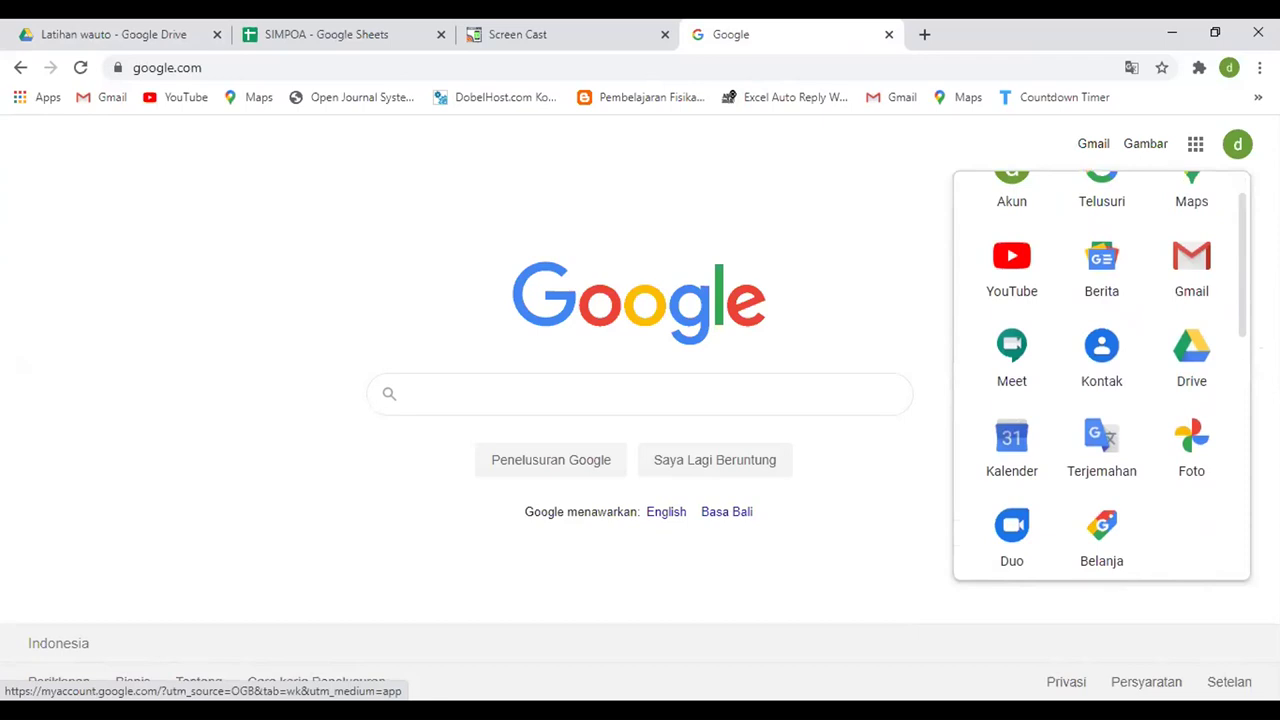
pyautogui.scroll(-3, 1100, 375)
pyautogui.scroll(-3, 1100, 375)
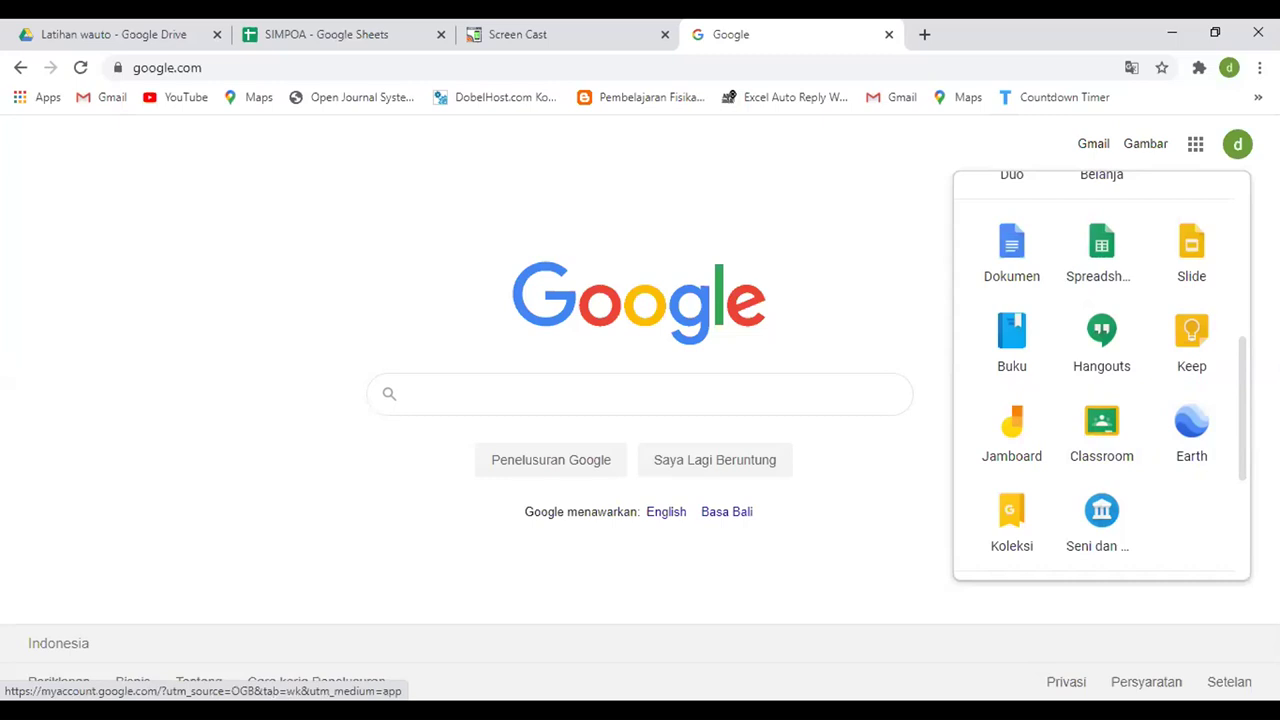
pyautogui.scroll(4, 1236, 300)
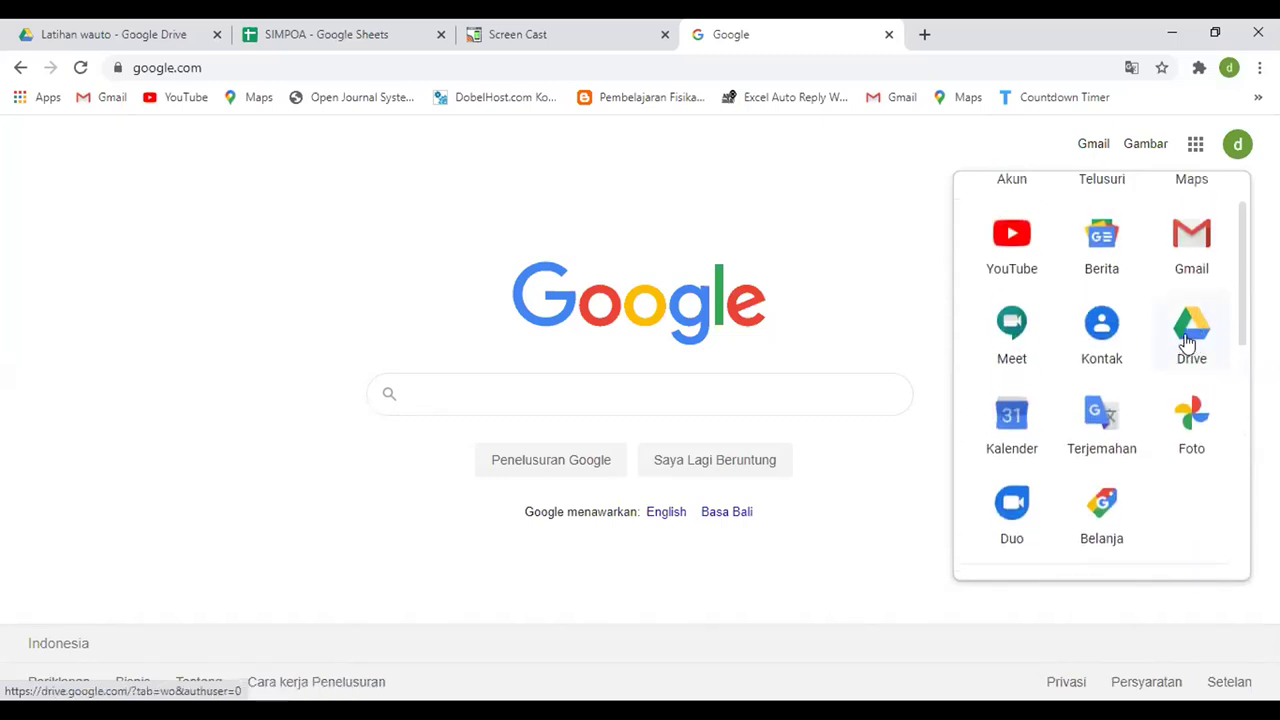
pyautogui.click(1191, 330)
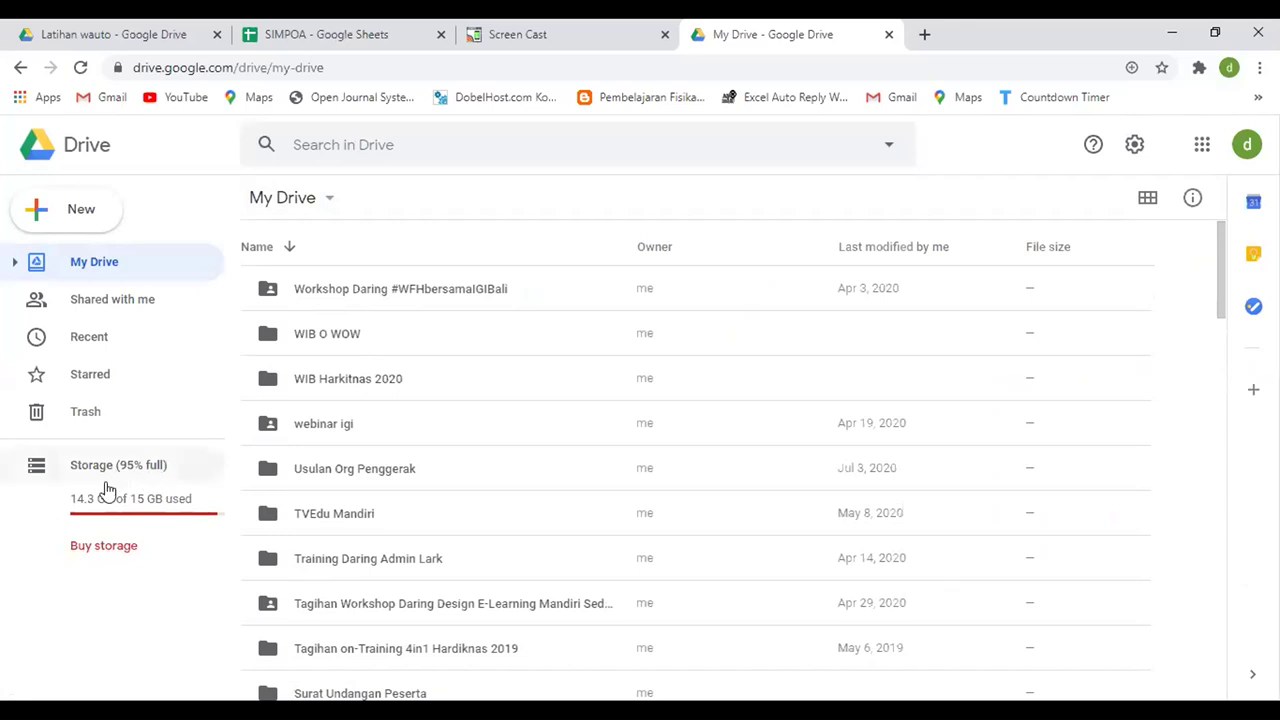
# - Navigate My Drive through SIOWA DEKMEP and SIOWA KKPS Karangasem into Latihan wauto
pyautogui.click(143, 508)
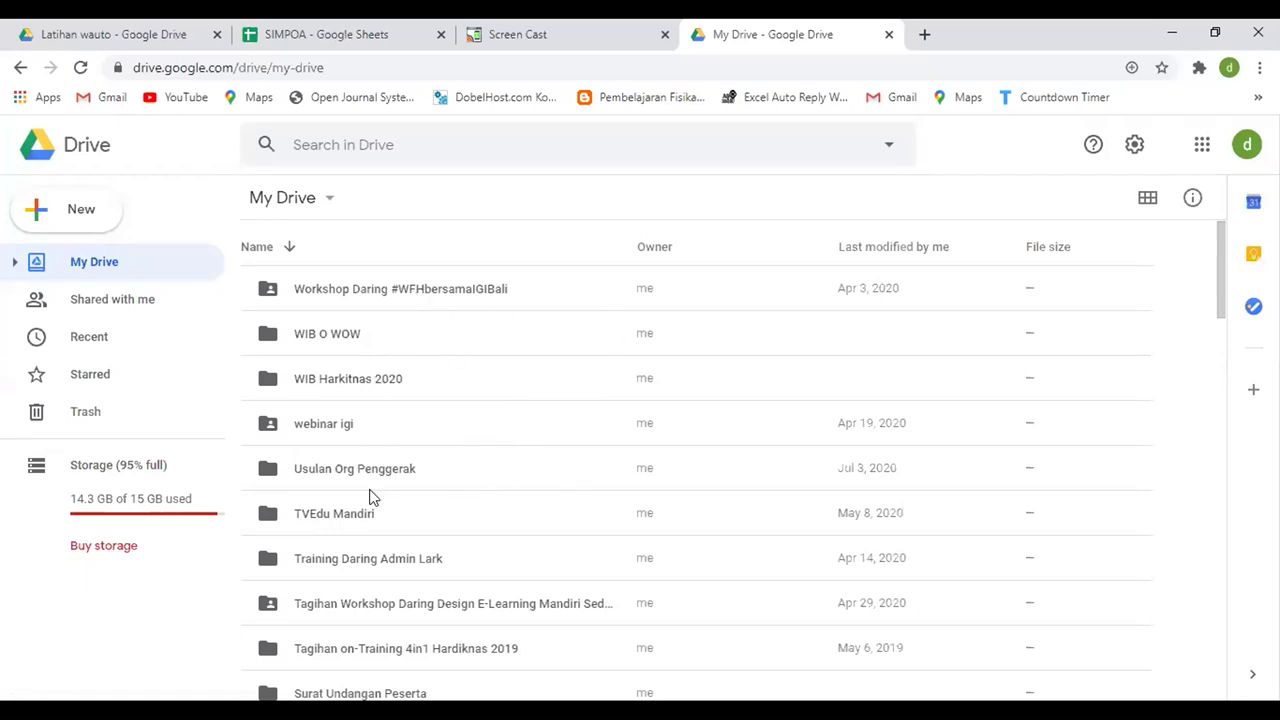
pyautogui.scroll(-3, 403, 492)
pyautogui.scroll(-1, 403, 489)
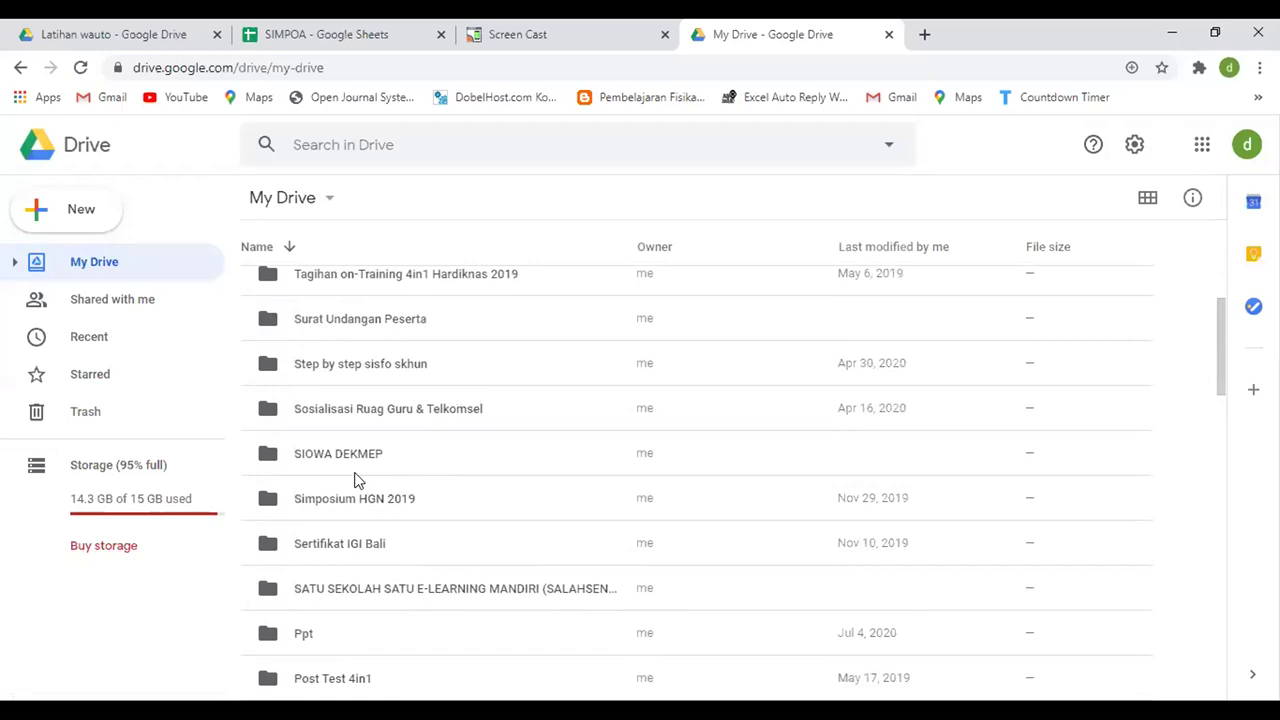
pyautogui.click(268, 460)
pyautogui.doubleClick(268, 460)
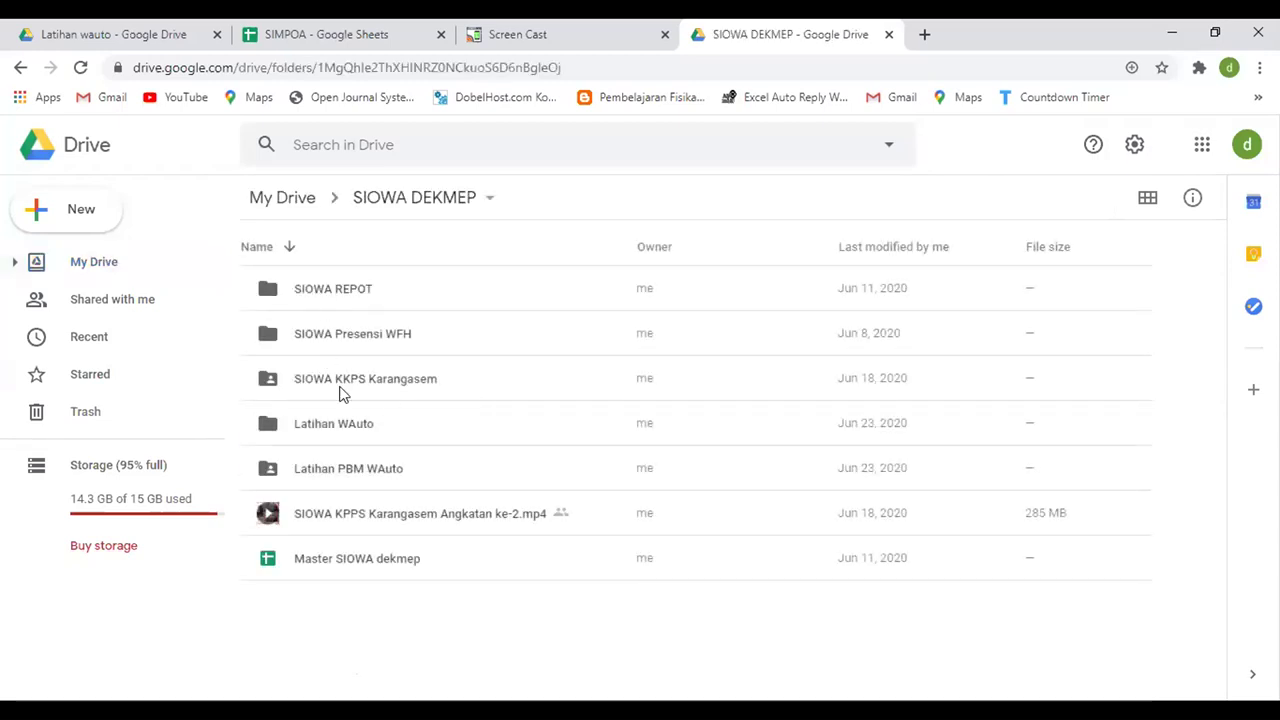
pyautogui.doubleClick(275, 380)
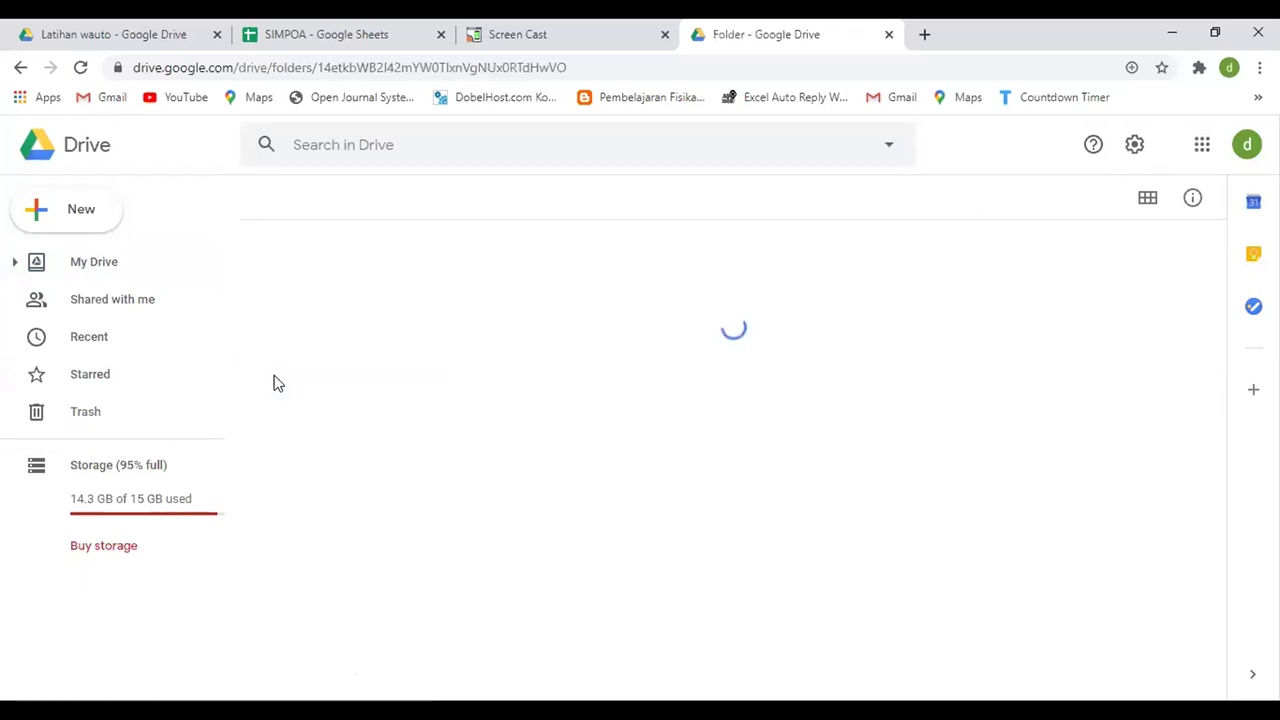
pyautogui.scroll(-3, 437, 316)
pyautogui.scroll(-3, 437, 316)
pyautogui.scroll(10, 437, 316)
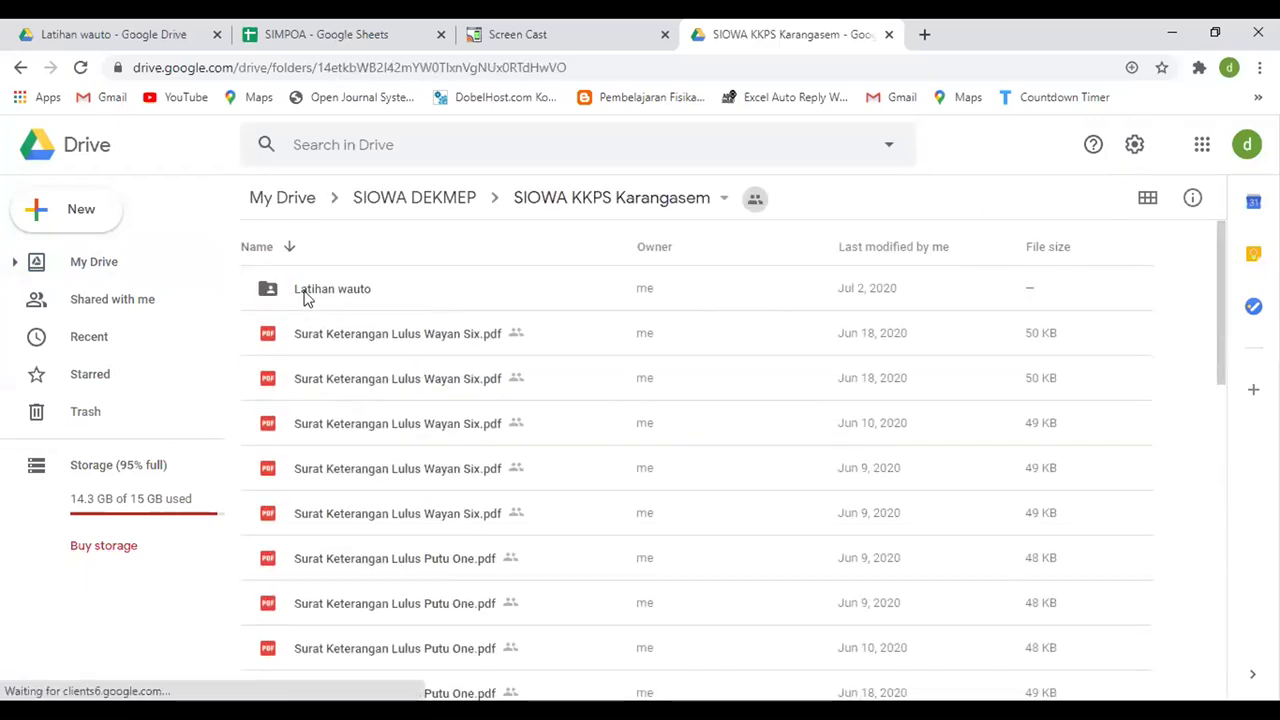
pyautogui.doubleClick(298, 291)
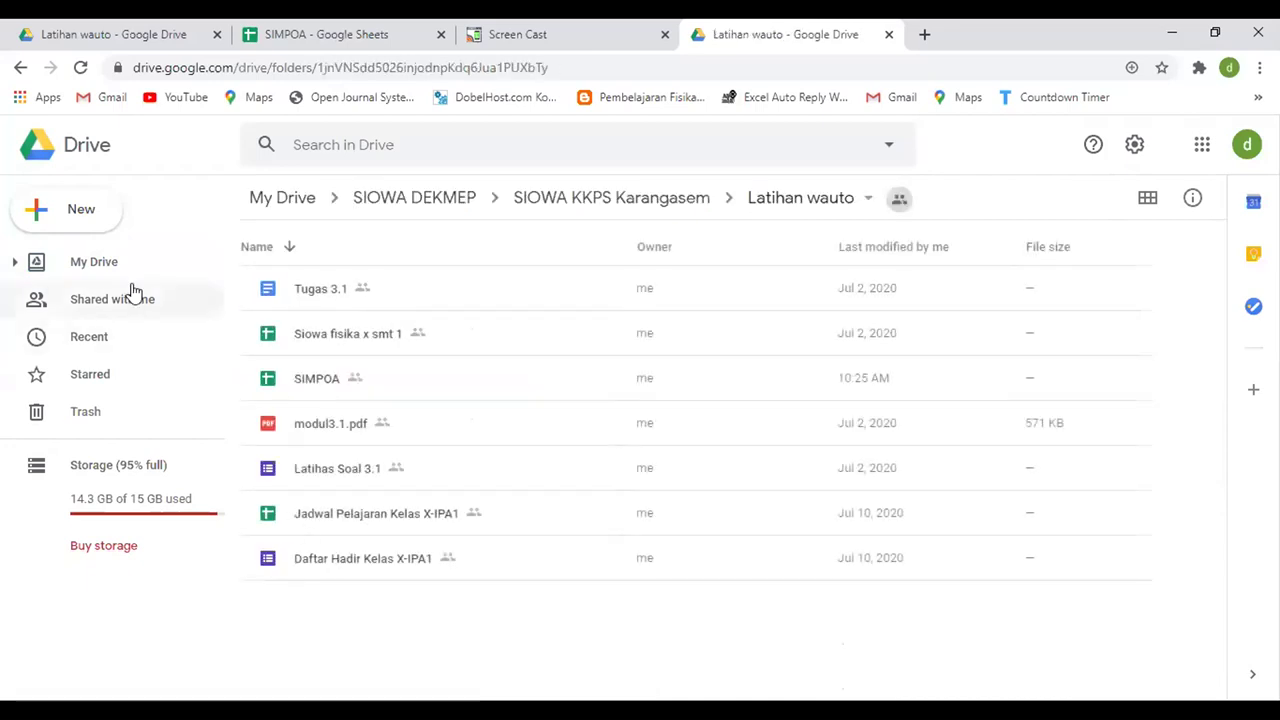
pyautogui.click(79, 220)
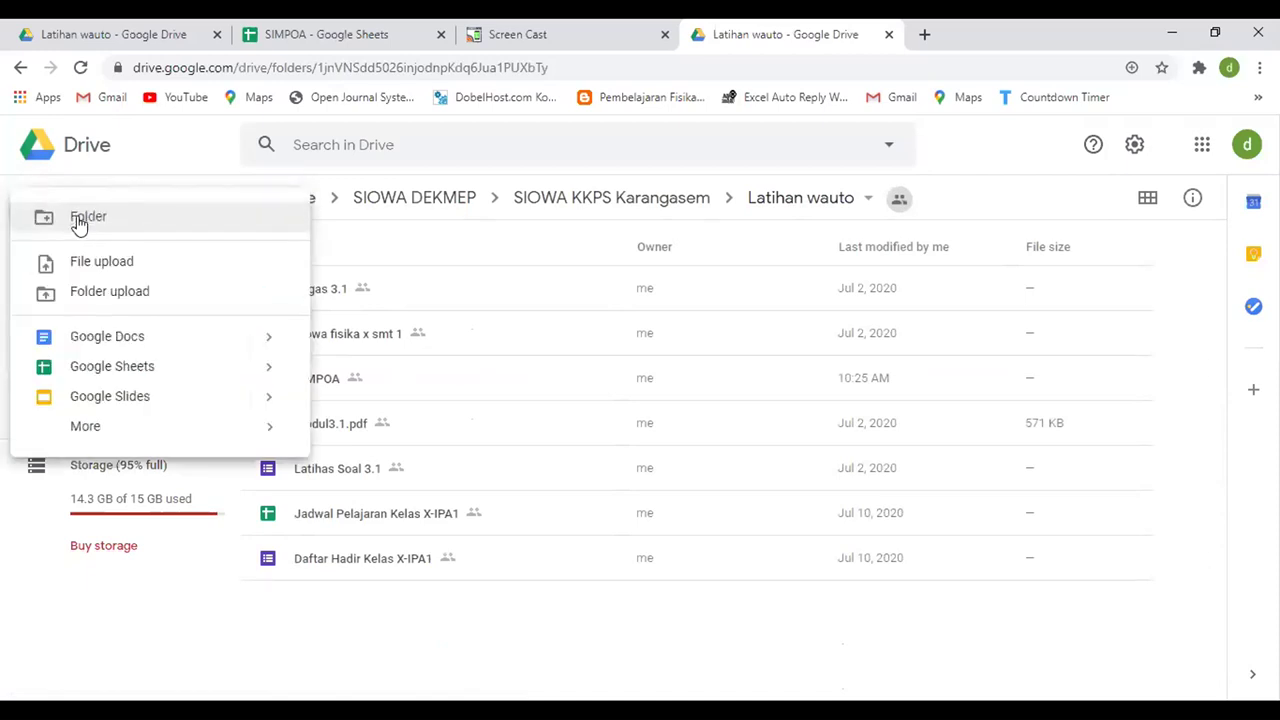
# - Create a folder named 'Latihan WAuto' in Latihan wauto and open it
pyautogui.click(79, 220)
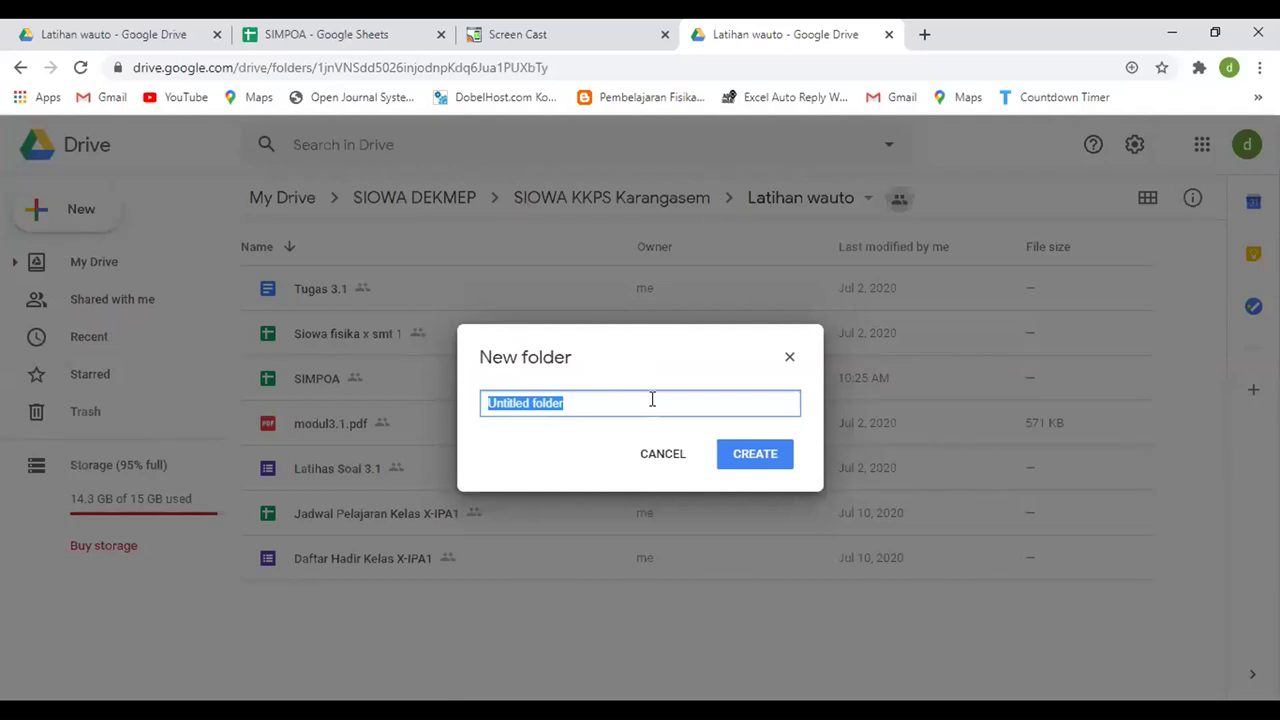
pyautogui.write('Latihan WAuto')
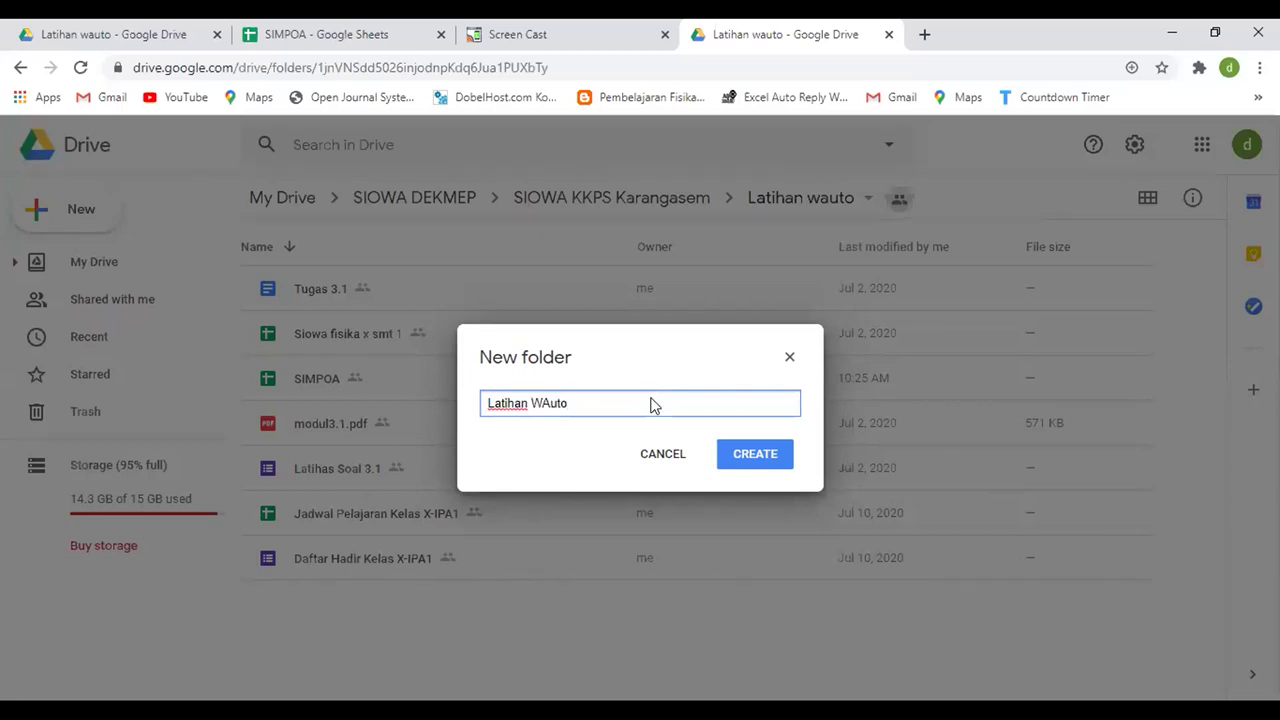
pyautogui.press('Return')
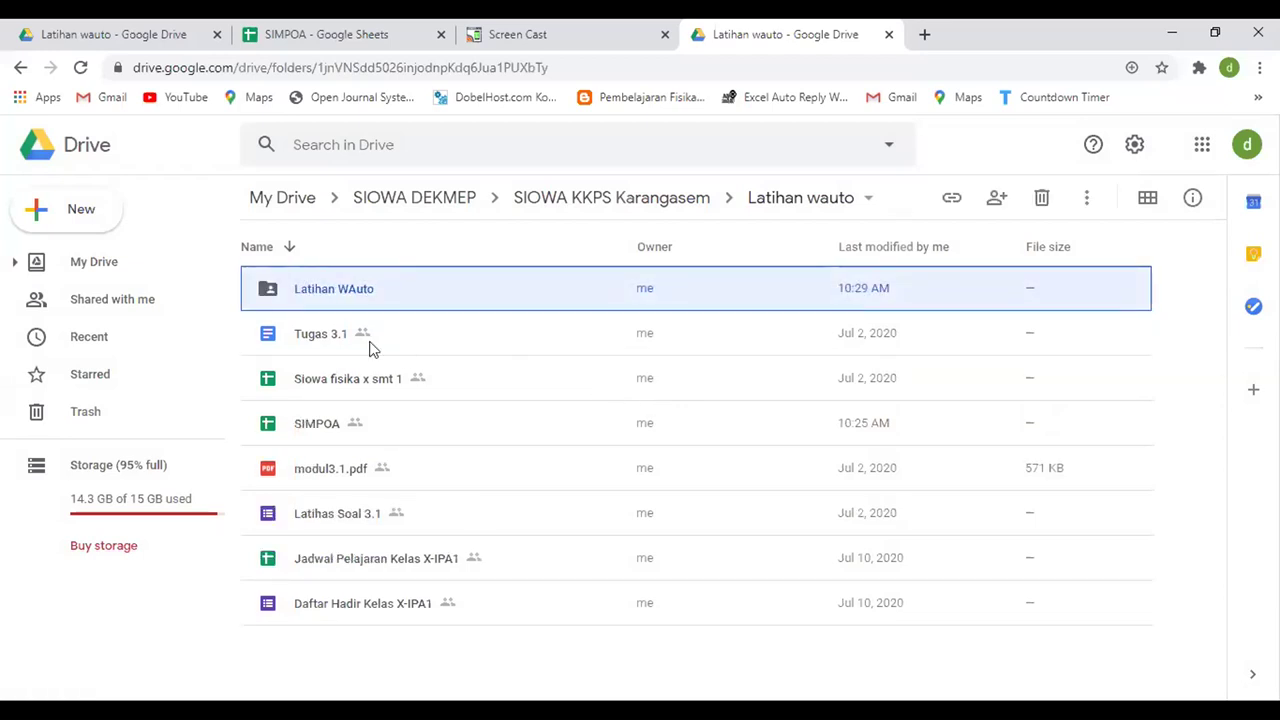
pyautogui.doubleClick(318, 292)
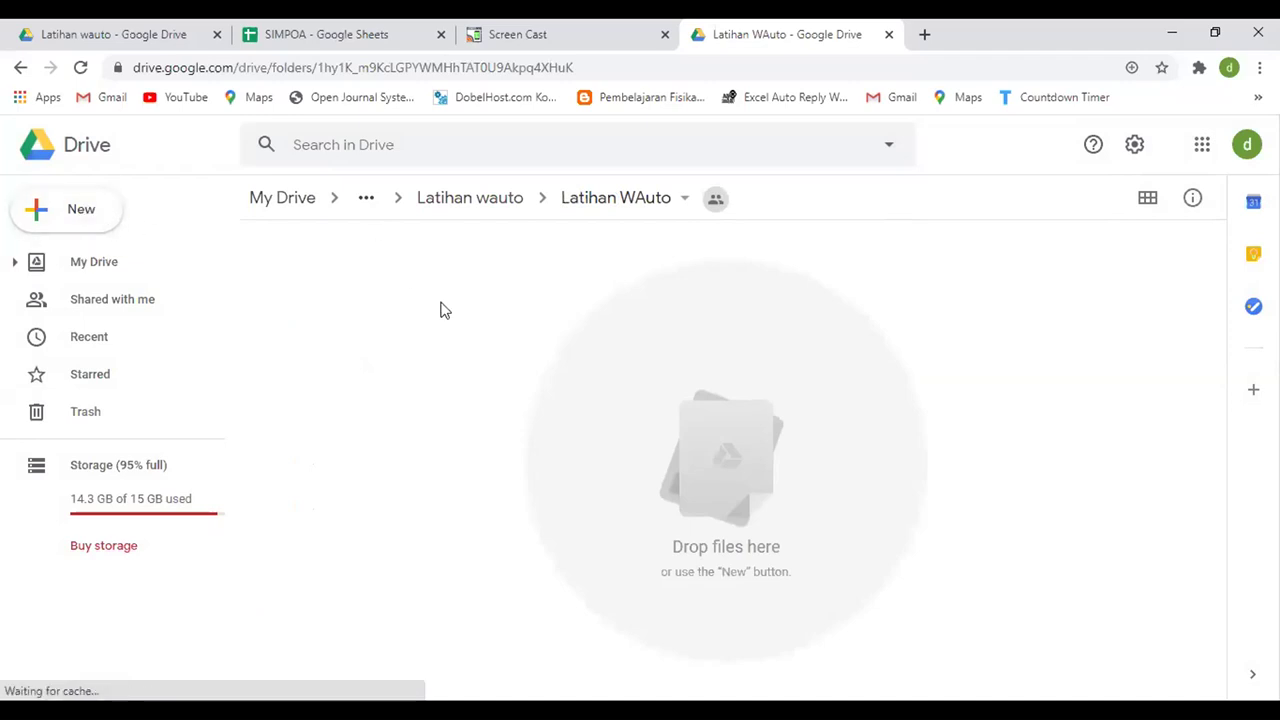
pyautogui.click(88, 216)
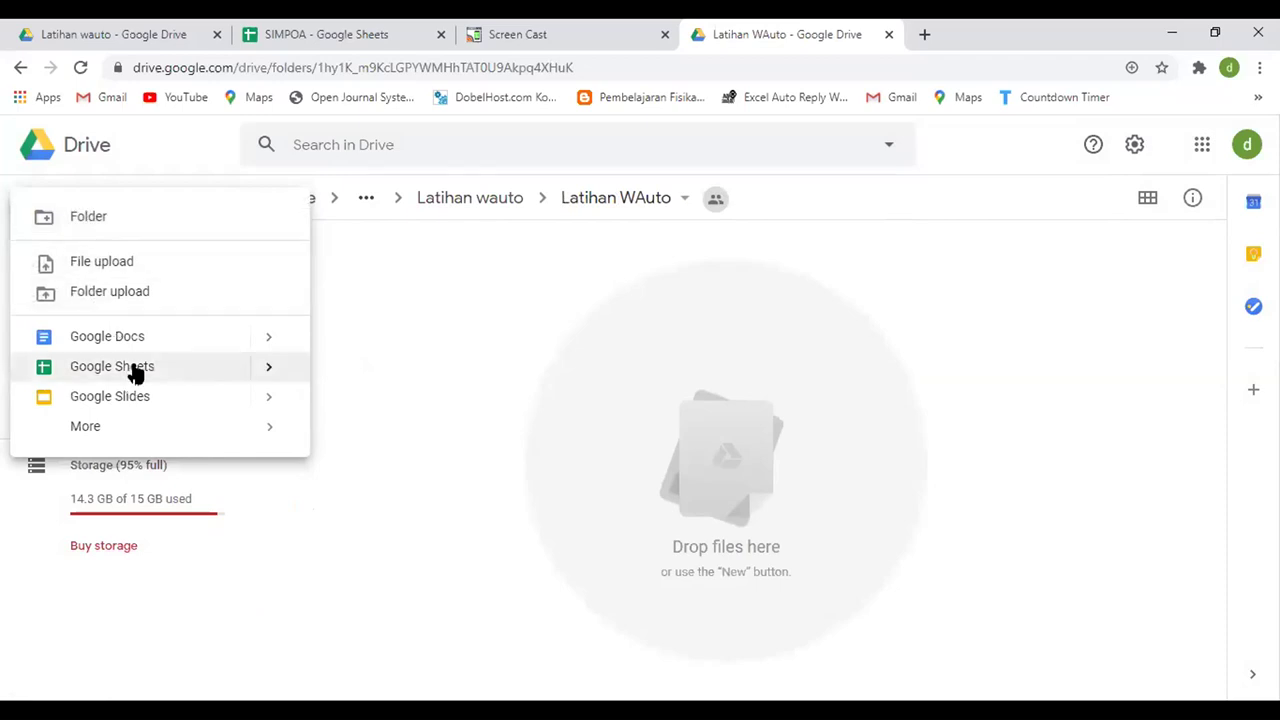
# - Create a blank Google spreadsheet in Latihan WAuto using the folder's sharing
pyautogui.moveTo(267, 368)
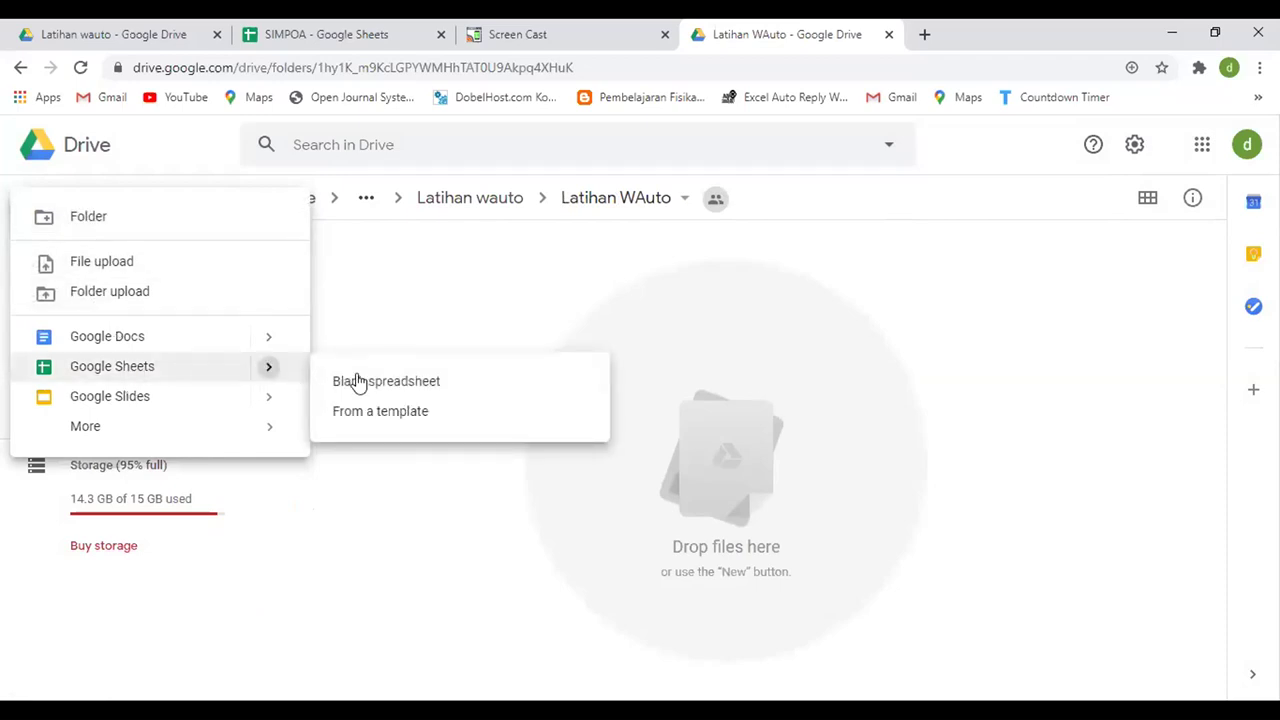
pyautogui.click(428, 390)
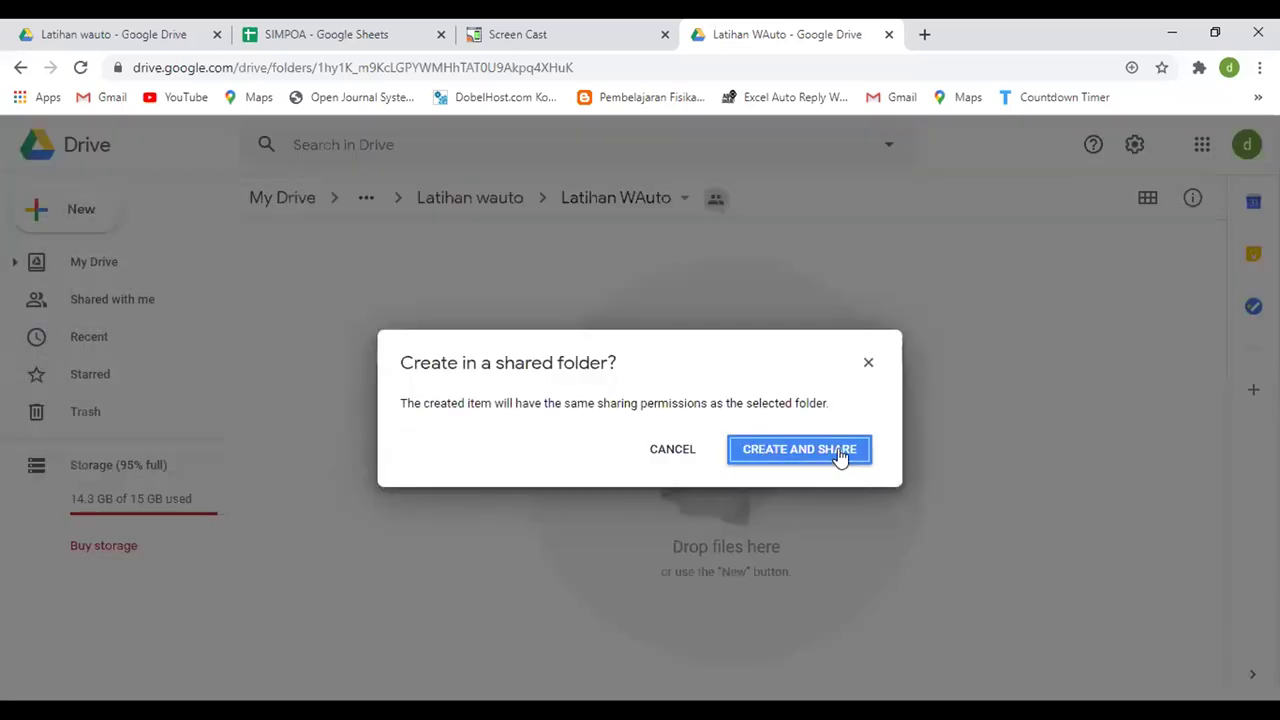
pyautogui.click(840, 455)
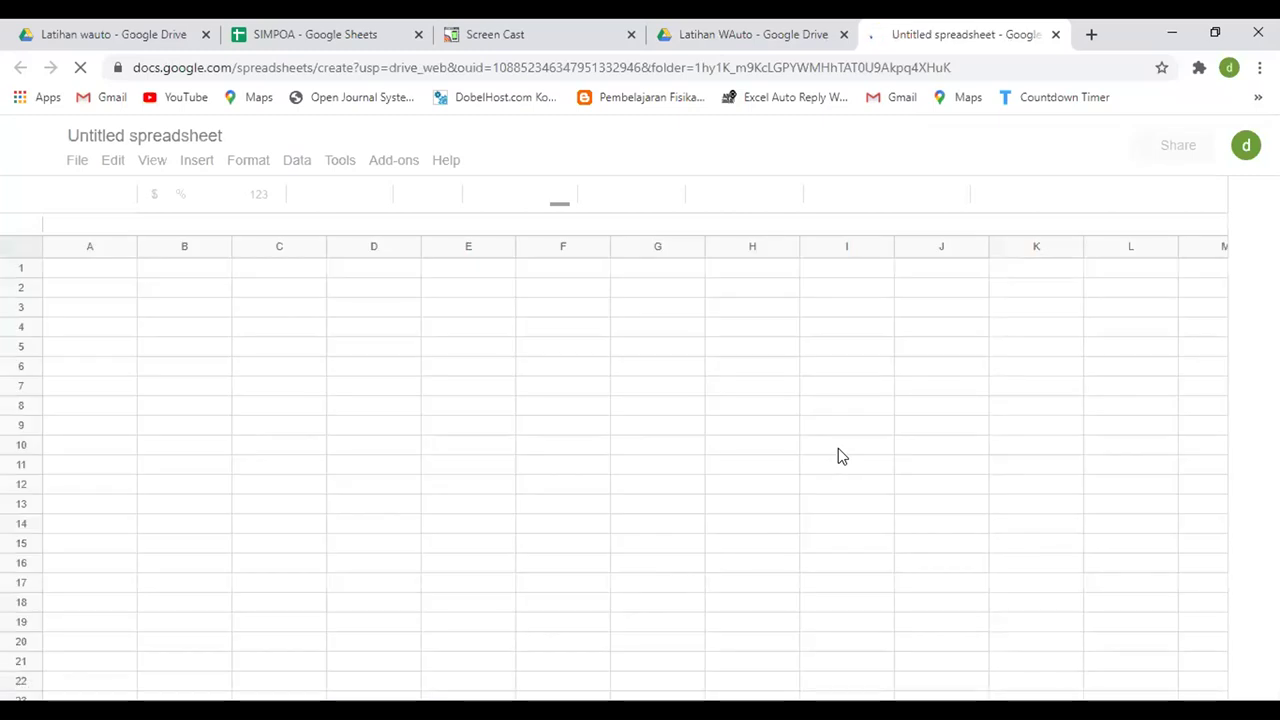
pyautogui.click(630, 52)
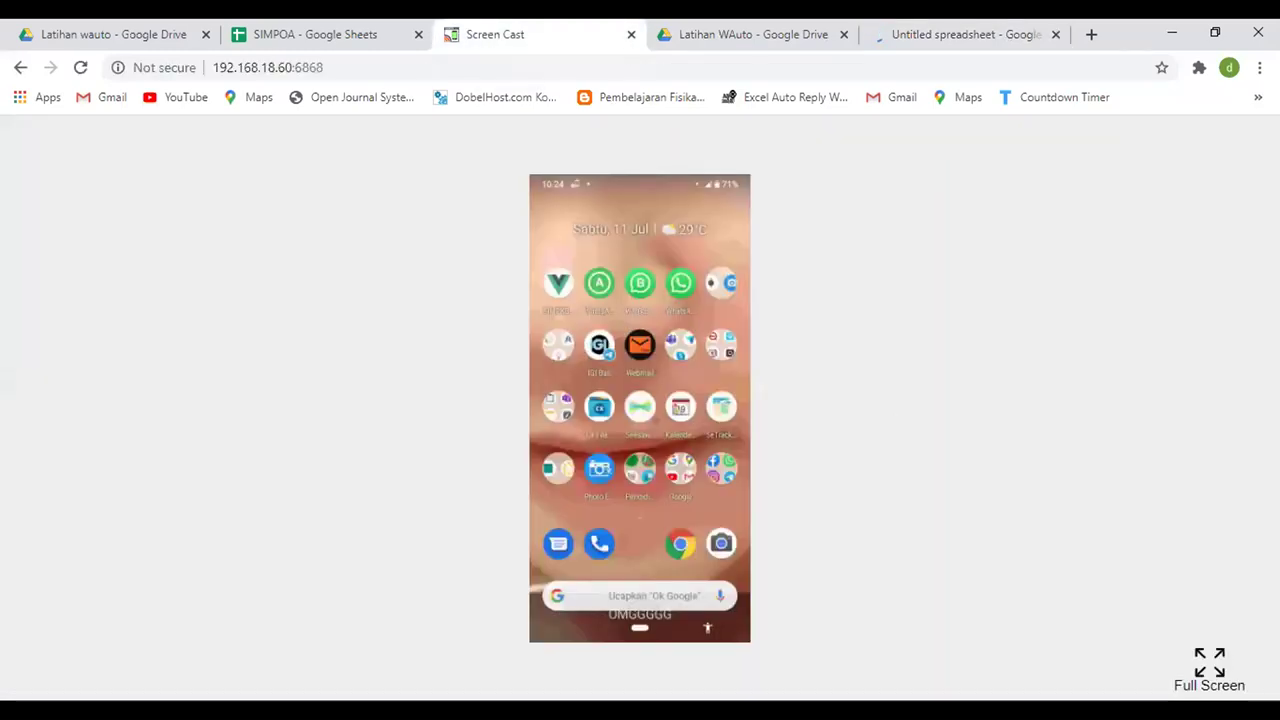
# - Launch the Google Drive app on the full-screen phone mirror
pyautogui.click(1208, 660)
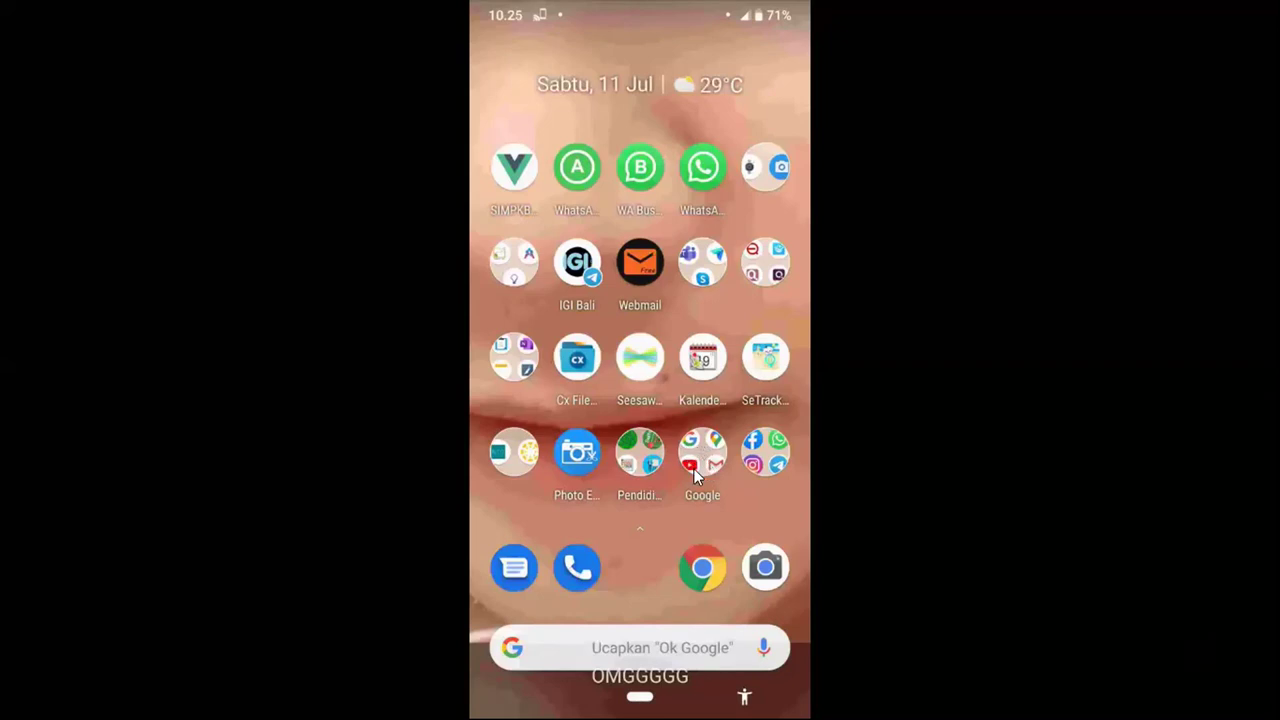
pyautogui.click(697, 476)
pyautogui.click(761, 342)
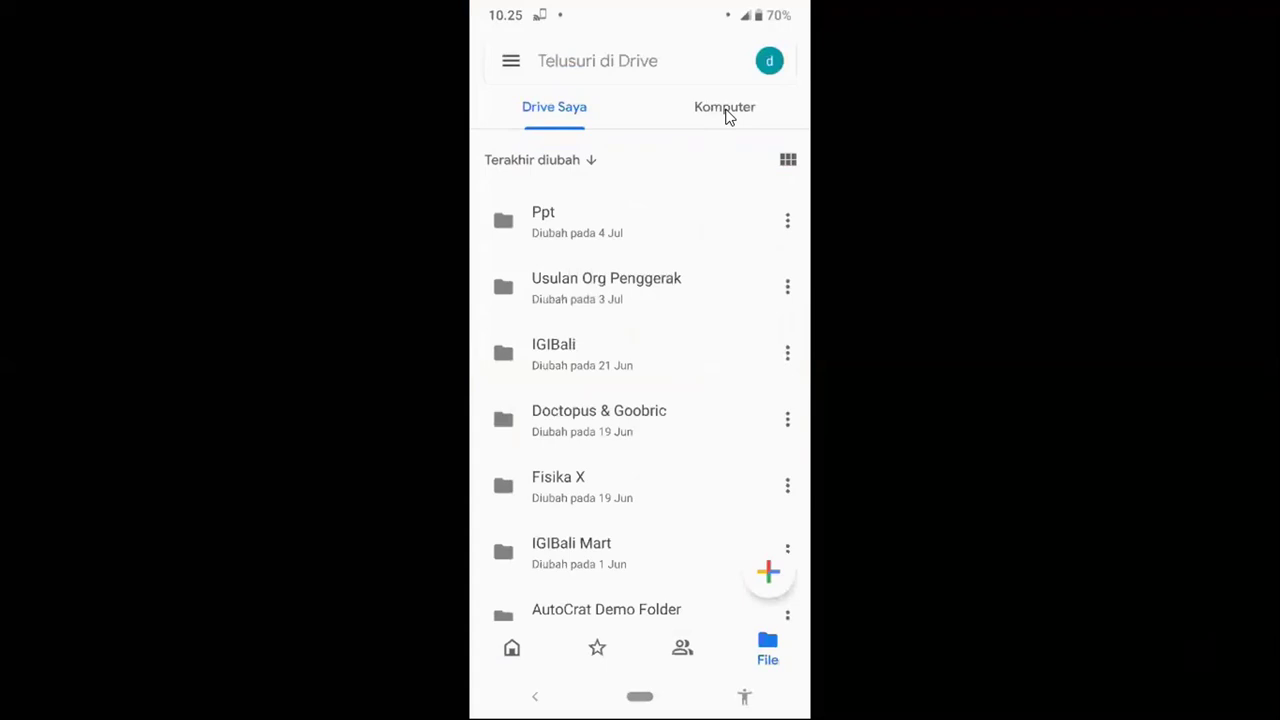
pyautogui.click(768, 63)
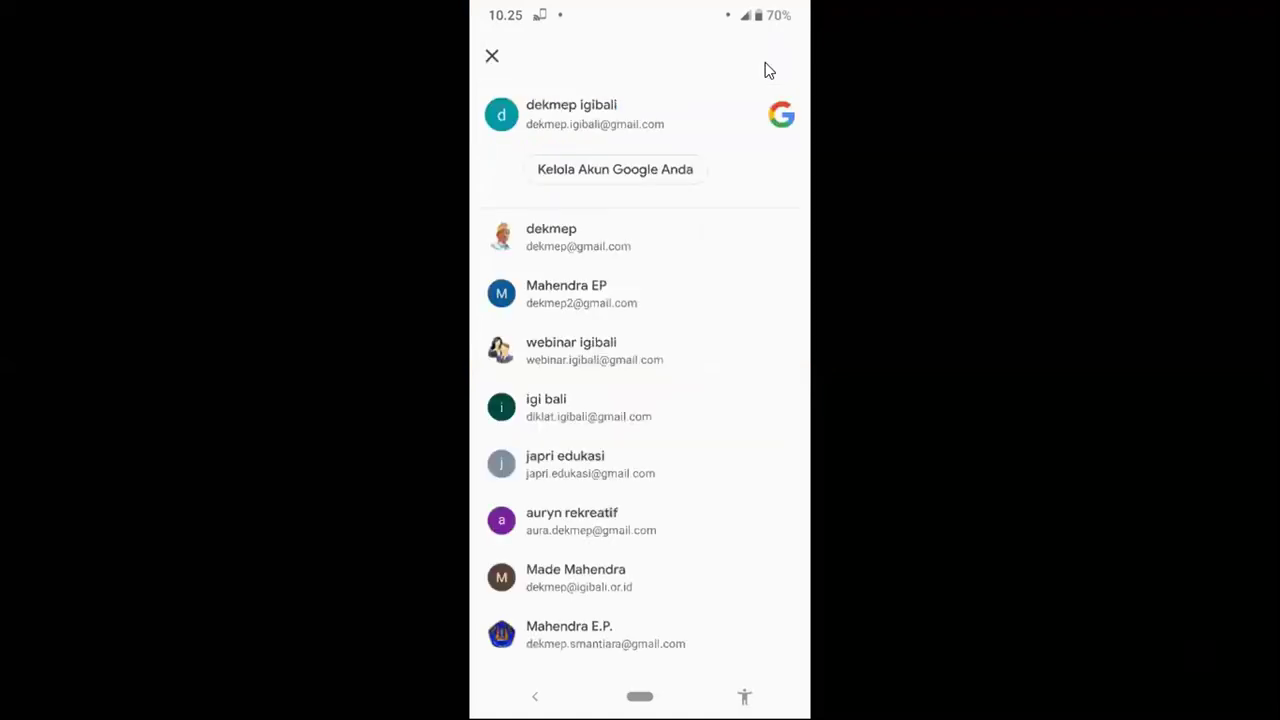
pyautogui.press('Escape')
# - Navigate on the phone into Latihan wauto and its empty Latihan WAuto subfolder
pyautogui.scroll(-3, 768, 66)
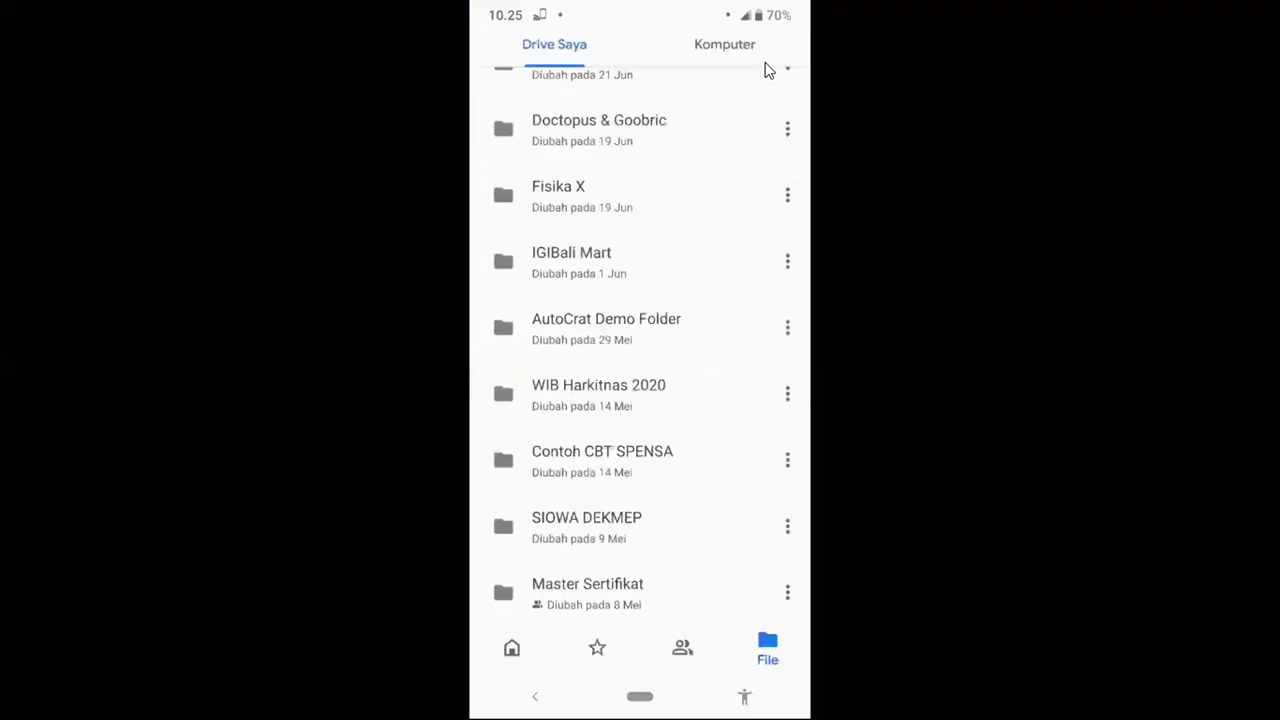
pyautogui.scroll(-2, 766, 68)
pyautogui.click(586, 343)
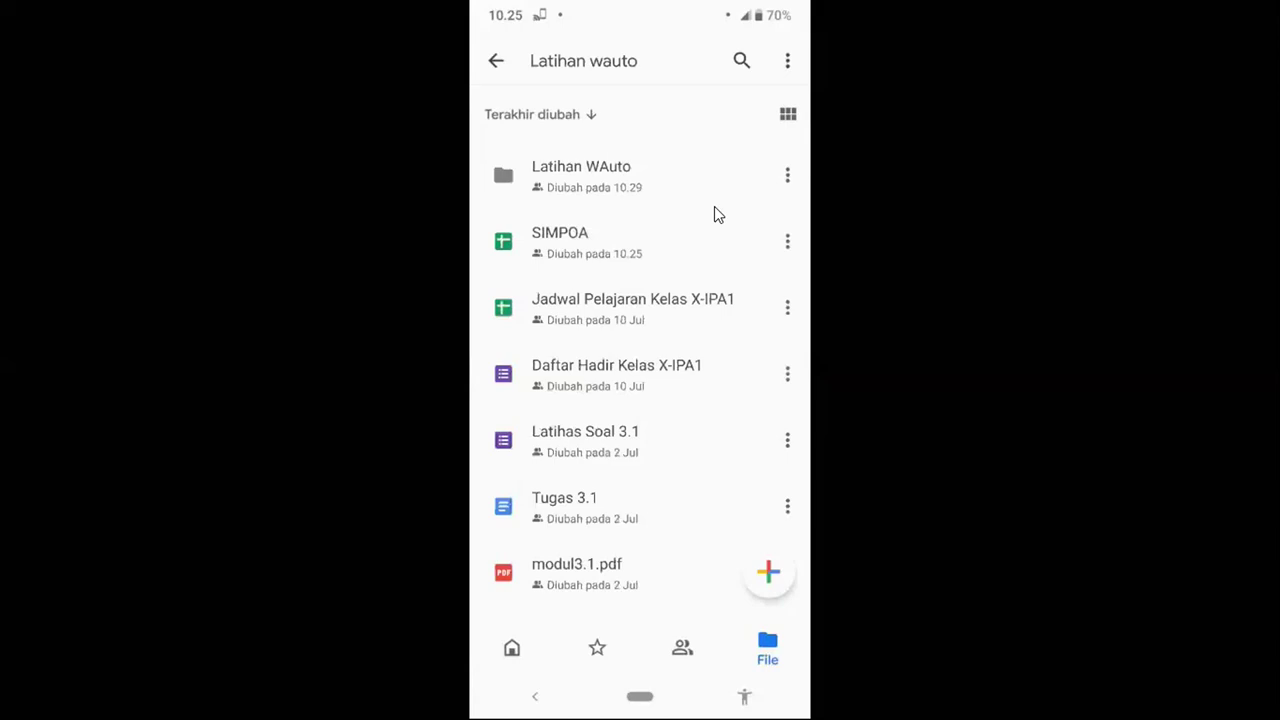
pyautogui.click(714, 205)
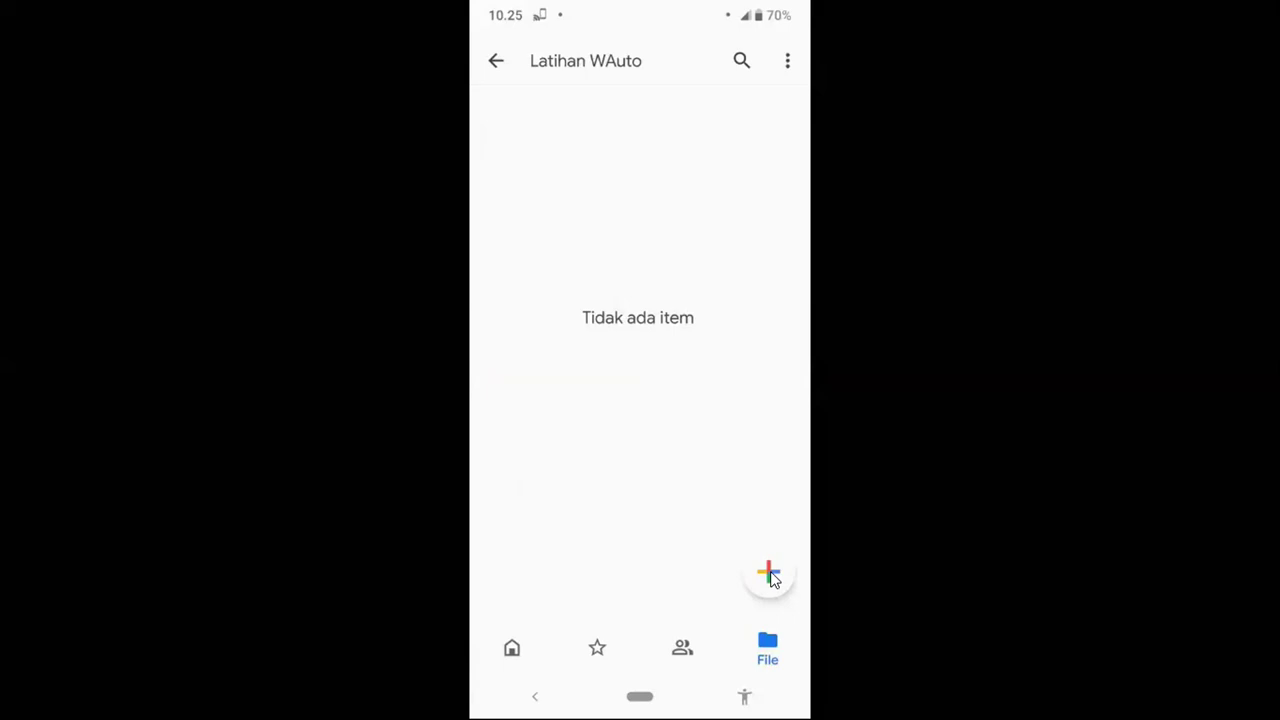
pyautogui.click(770, 575)
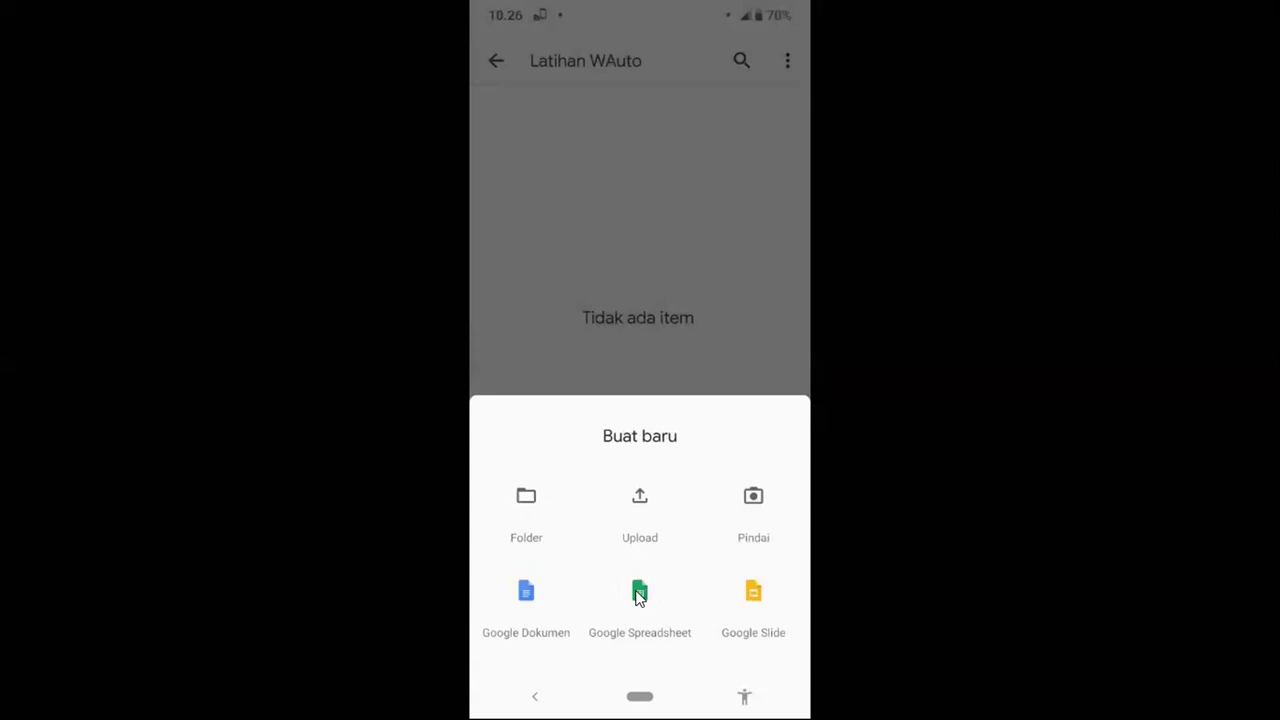
# - On the phone, create a new Google spreadsheet in Latihan WAuto and select cell A1
pyautogui.click(638, 594)
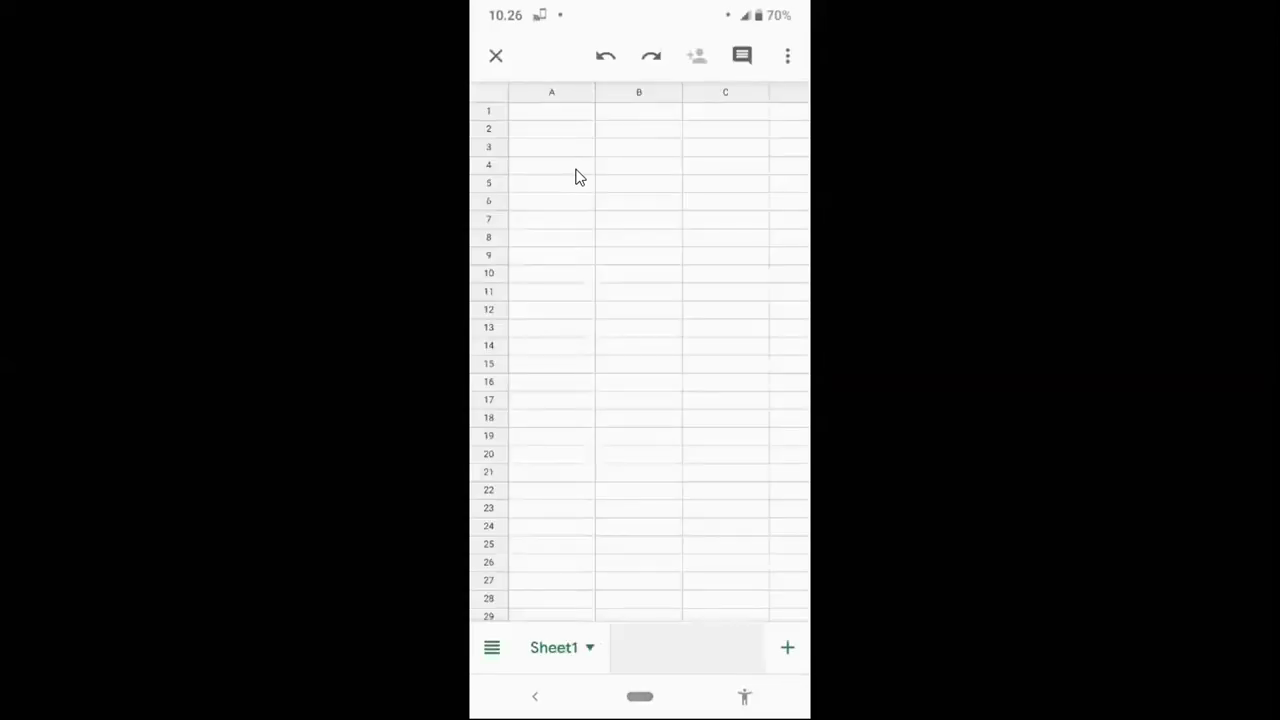
pyautogui.click(566, 118)
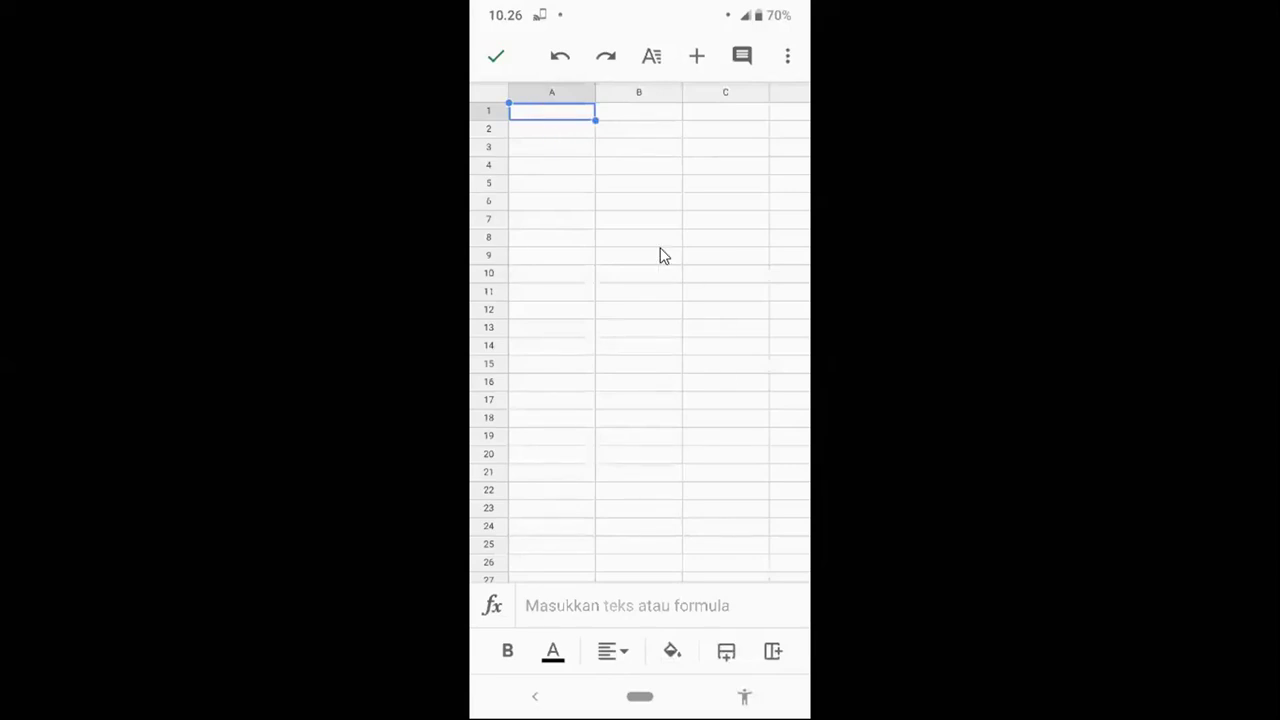
pyautogui.rightClick(598, 212)
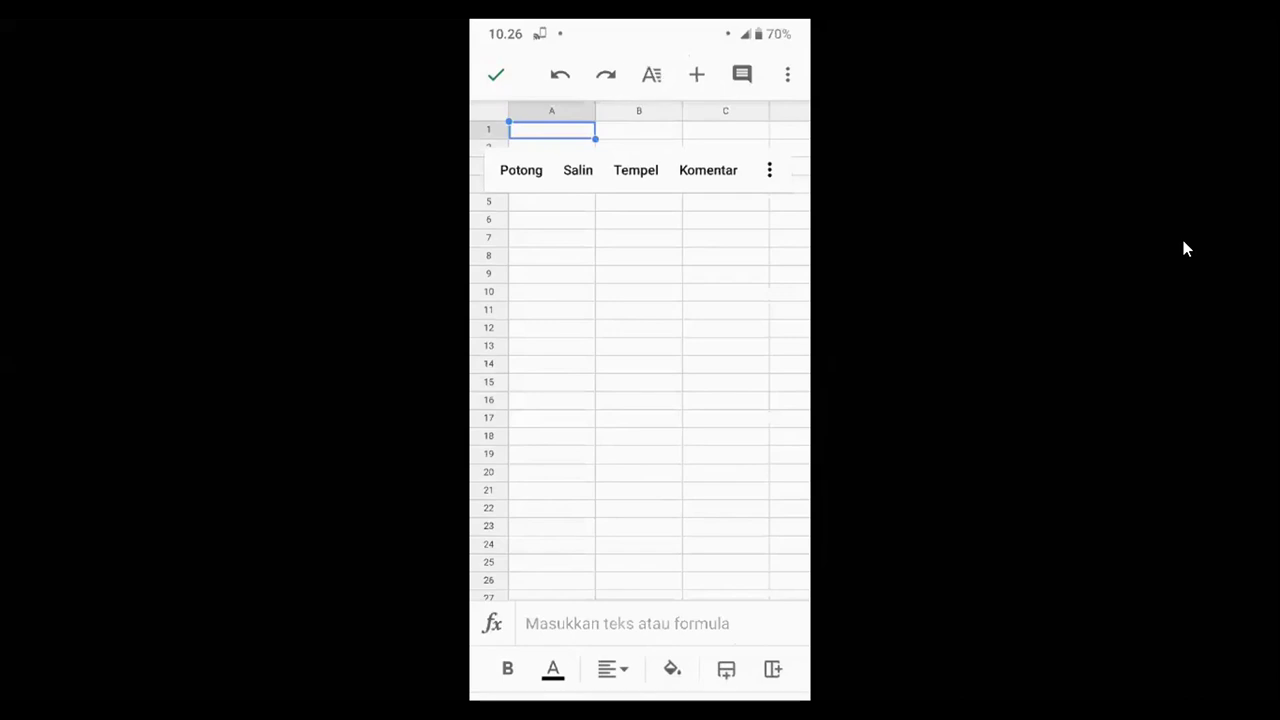
pyautogui.press('Escape')
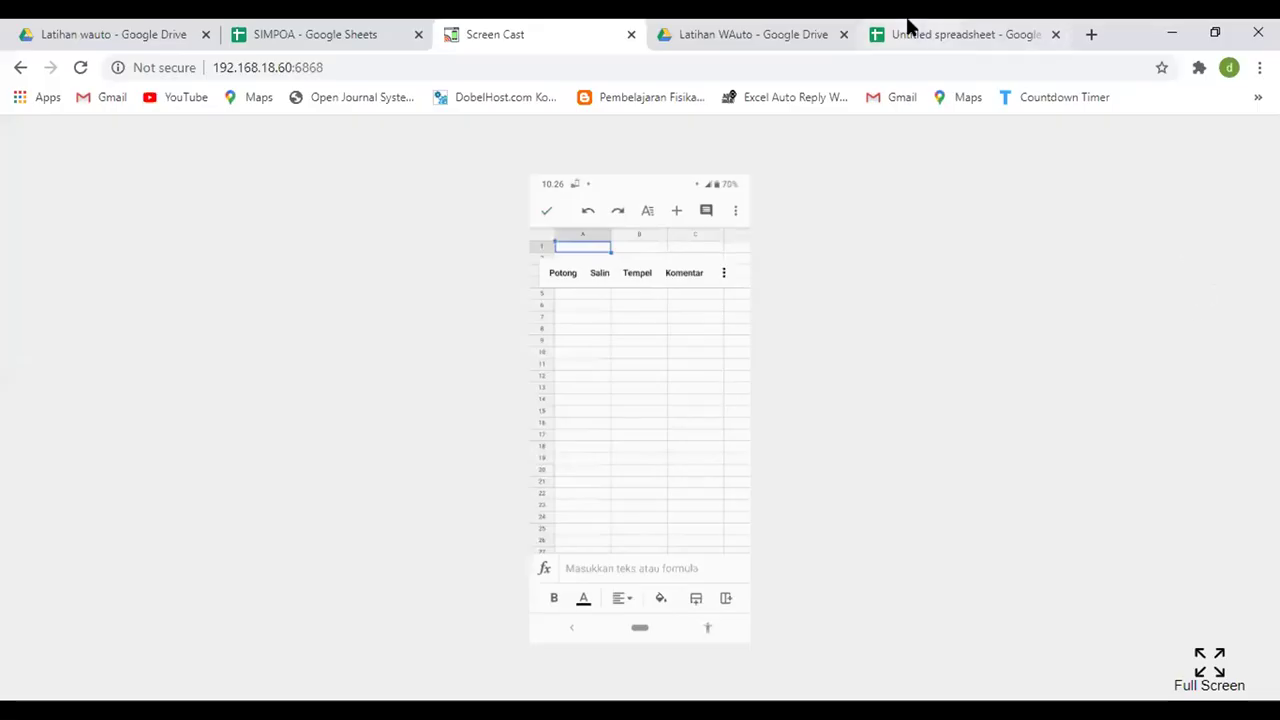
pyautogui.click(935, 35)
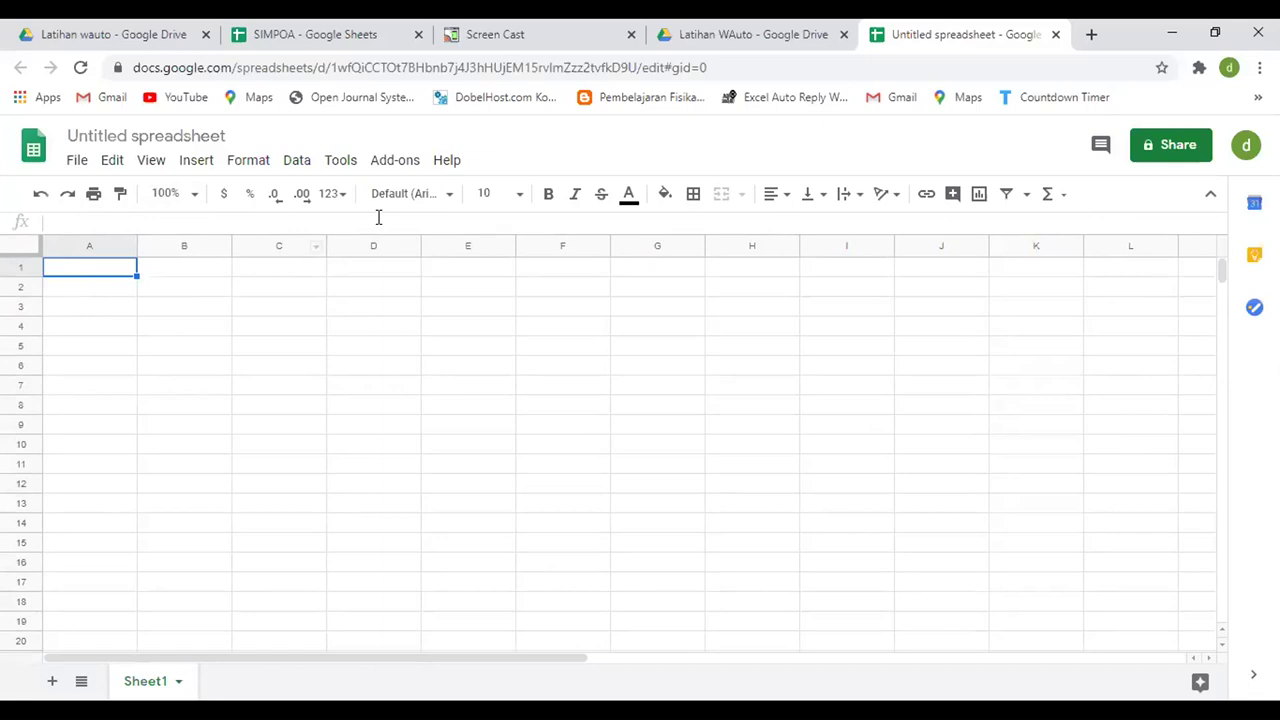
# - Copy the TRIGGER/RESPON table A1:C5 from SIMPOA's Sheet2
pyautogui.click(589, 347)
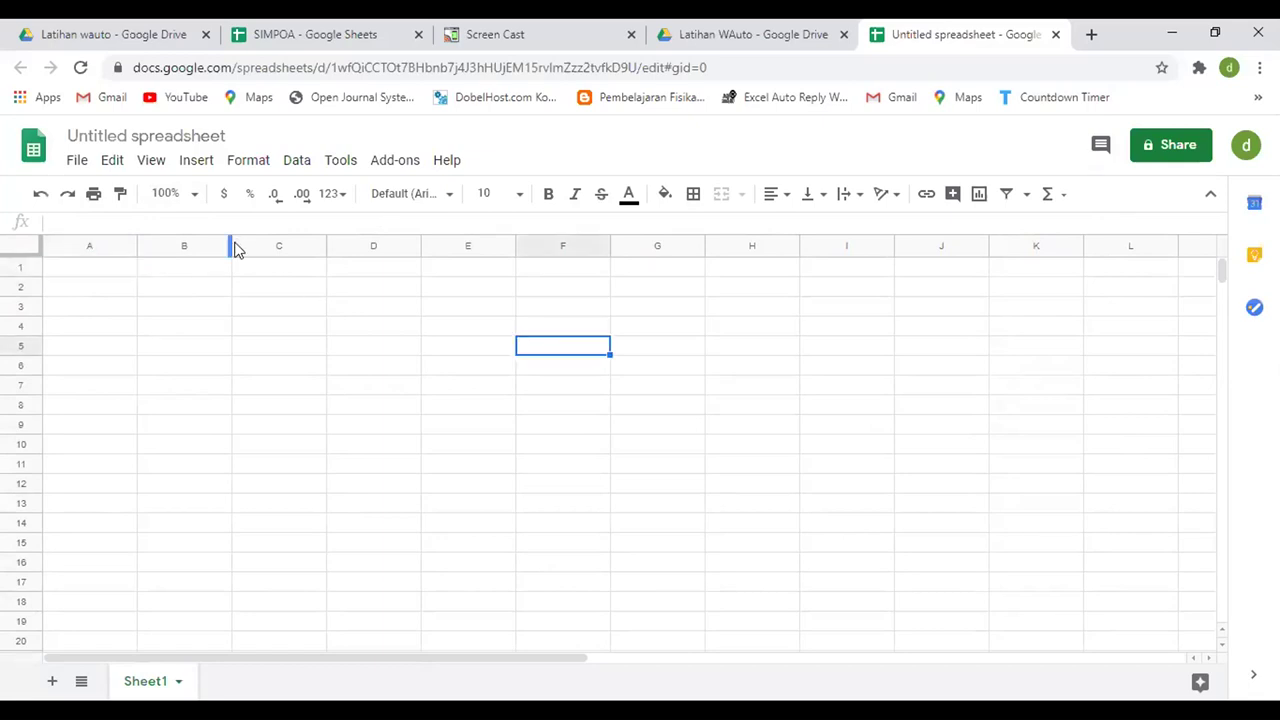
pyautogui.click(104, 275)
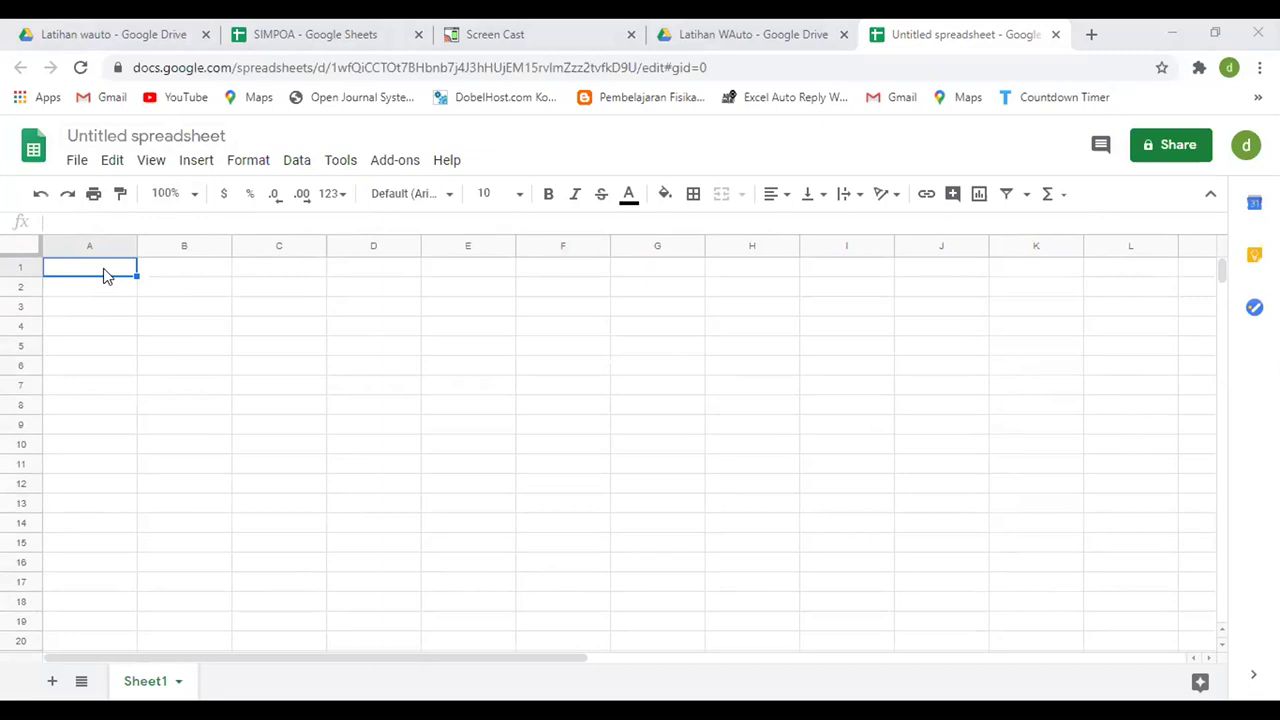
pyautogui.hotkey('ctrl', '2')
pyautogui.click(88, 272)
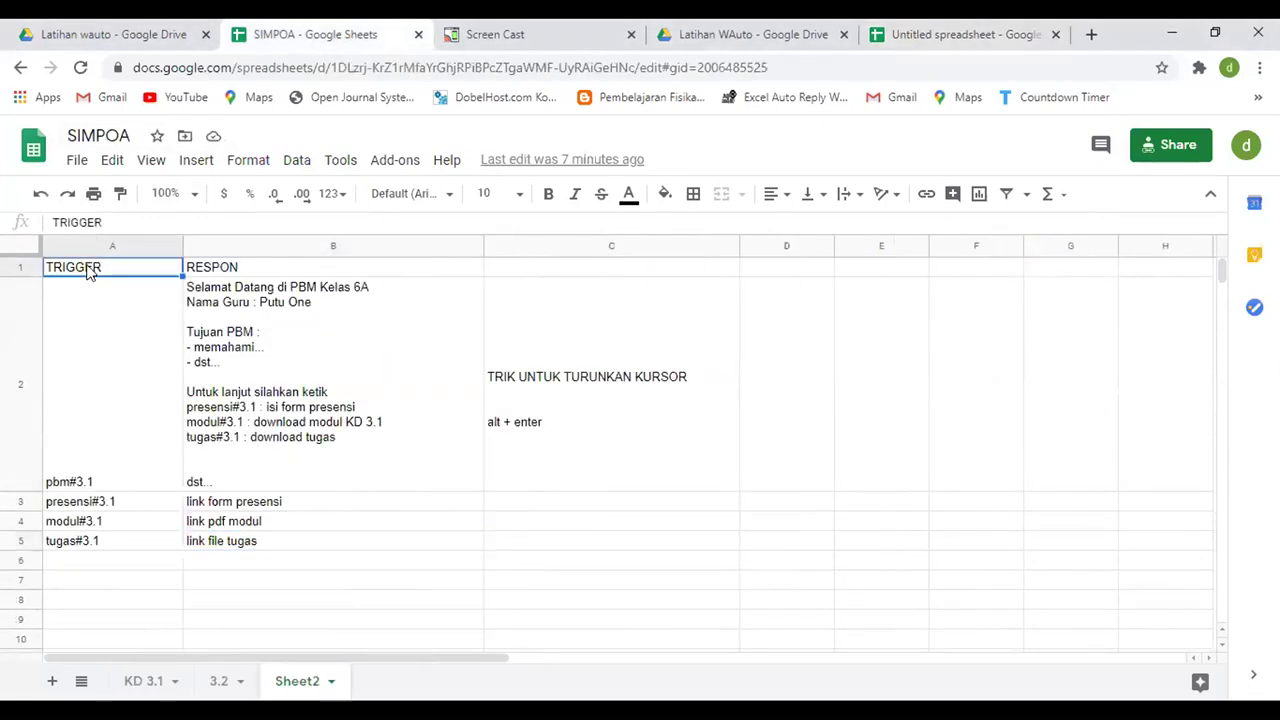
pyautogui.hotkey('shift', 'Right')
pyautogui.hotkey('shift', 'Right')
pyautogui.hotkey('shift', 'Down')
pyautogui.hotkey('shift', 'Down')
pyautogui.hotkey('shift', 'Down')
pyautogui.hotkey('shift', 'Down')
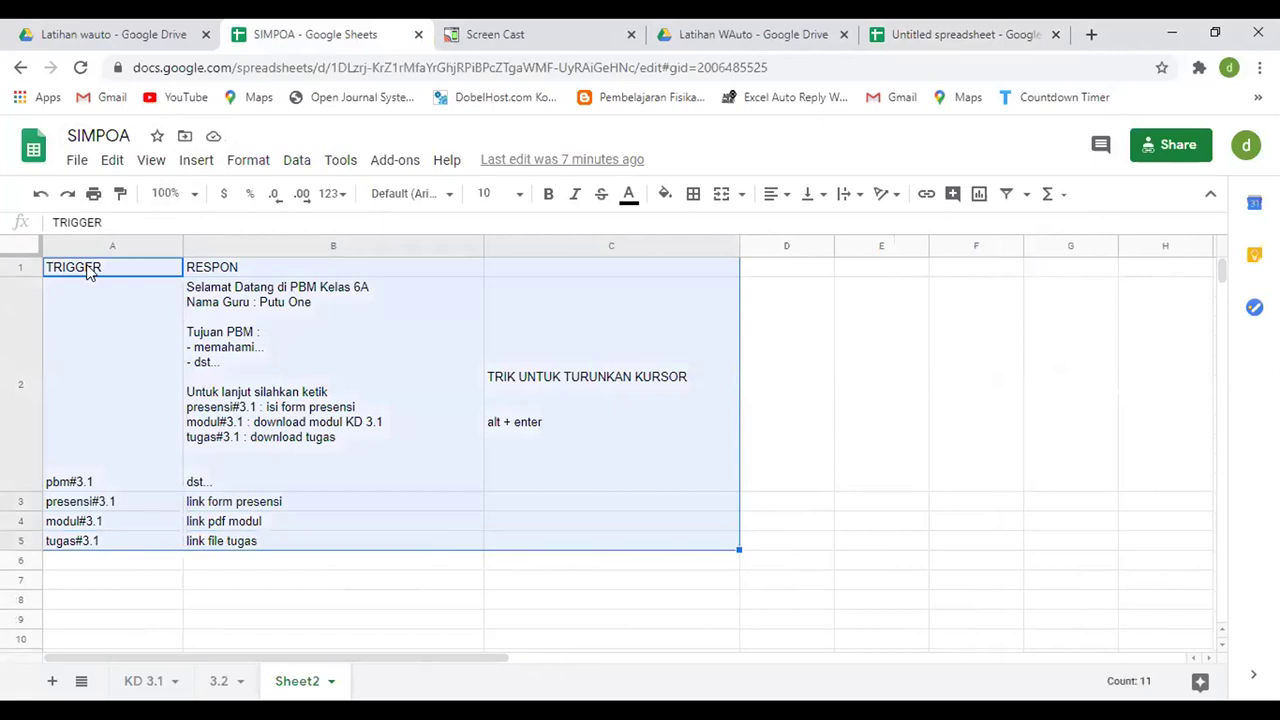
pyautogui.hotkey('ctrl', 'c')
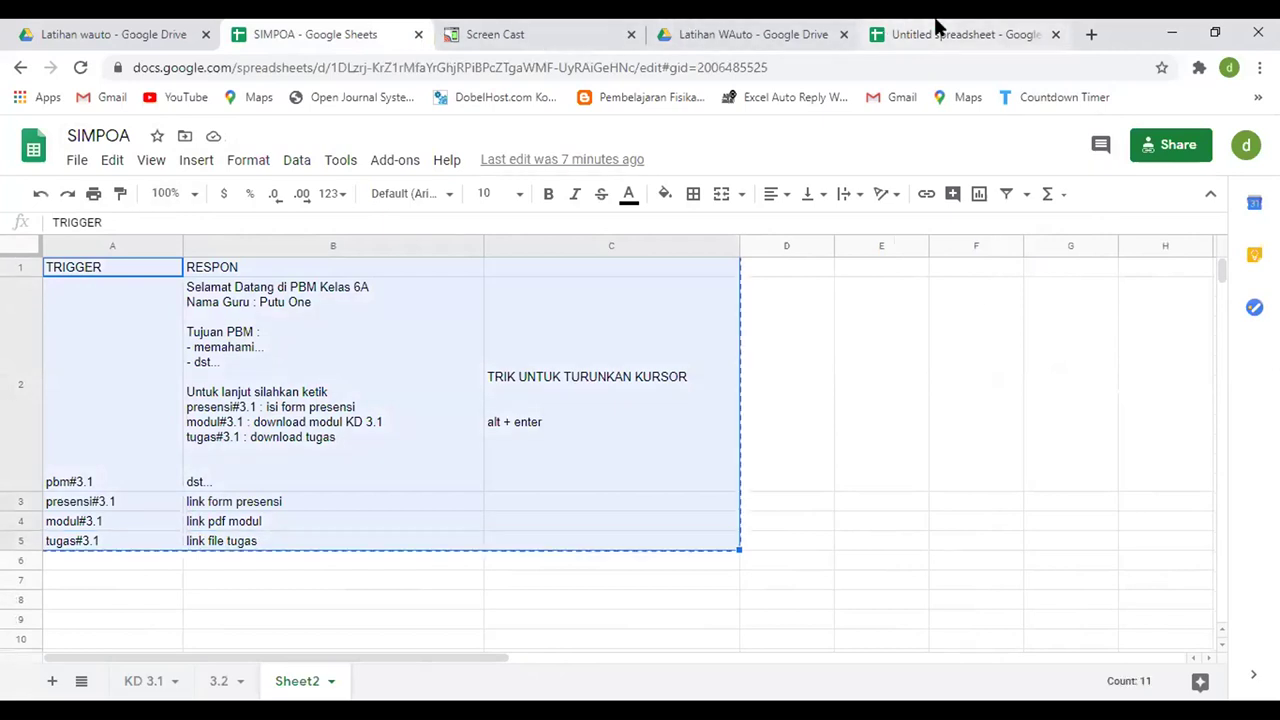
# - Paste the table at A1 of the untitled spreadsheet and widen column A
pyautogui.click(937, 30)
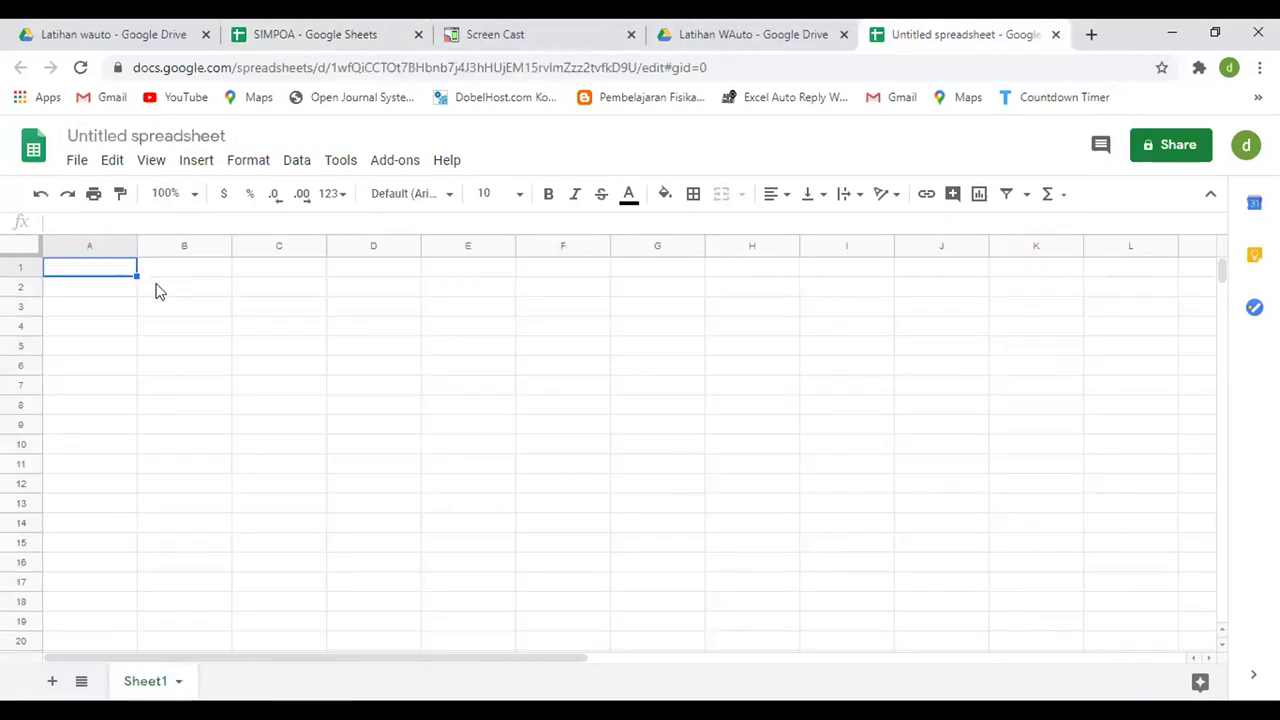
pyautogui.hotkey('ctrl', 'v')
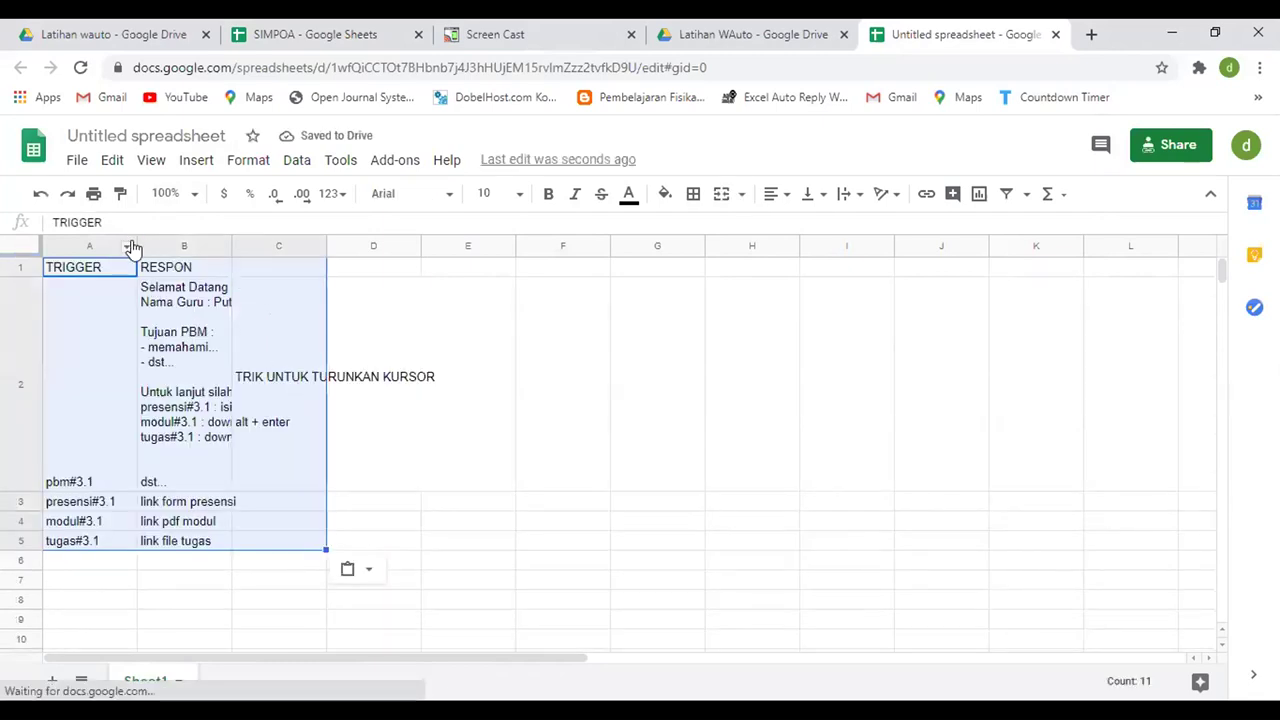
pyautogui.moveTo(136, 239); pyautogui.dragTo(437, 245)
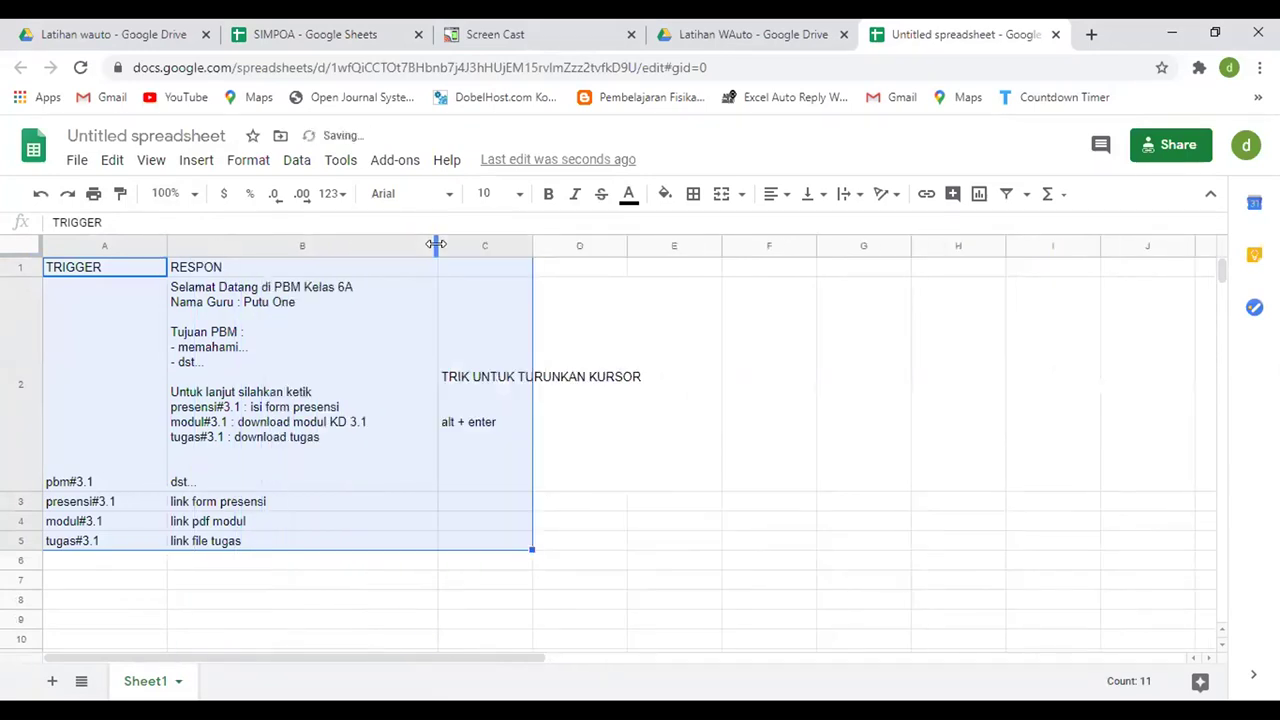
# - Widen column B and clear the cursor tip note from cell C2
pyautogui.click(505, 398)
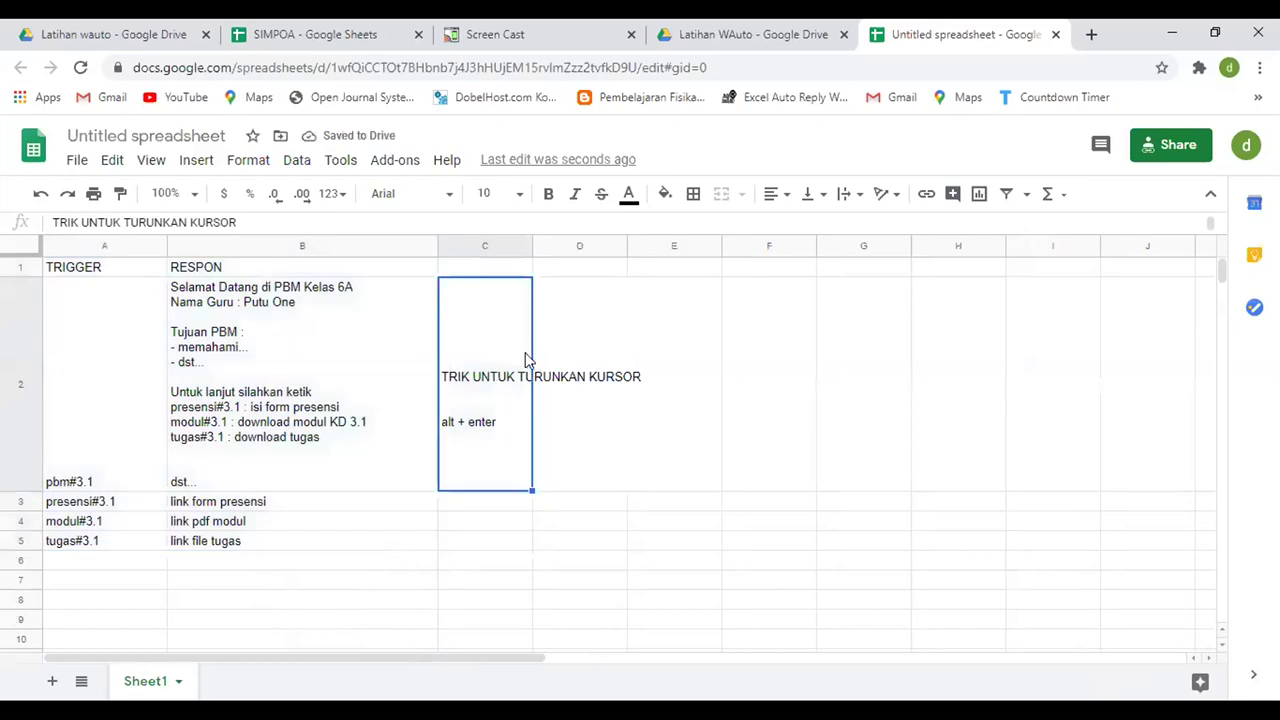
pyautogui.press('Delete')
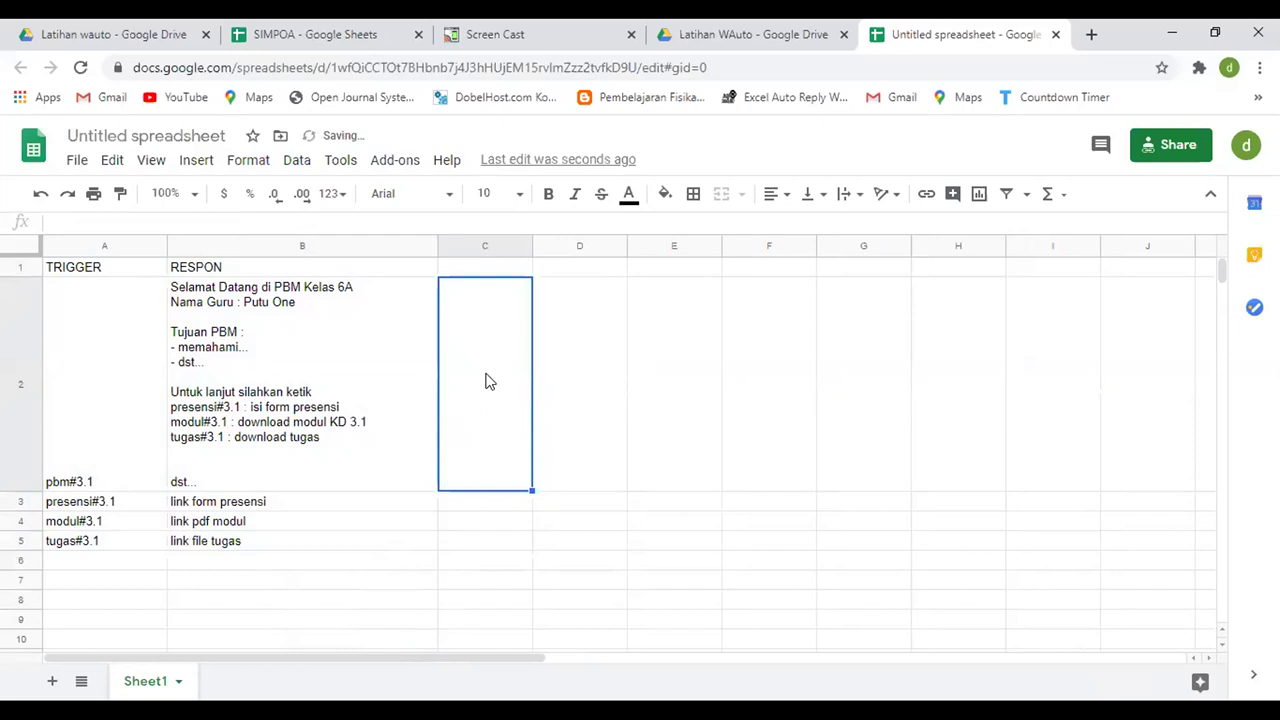
pyautogui.doubleClick(488, 385)
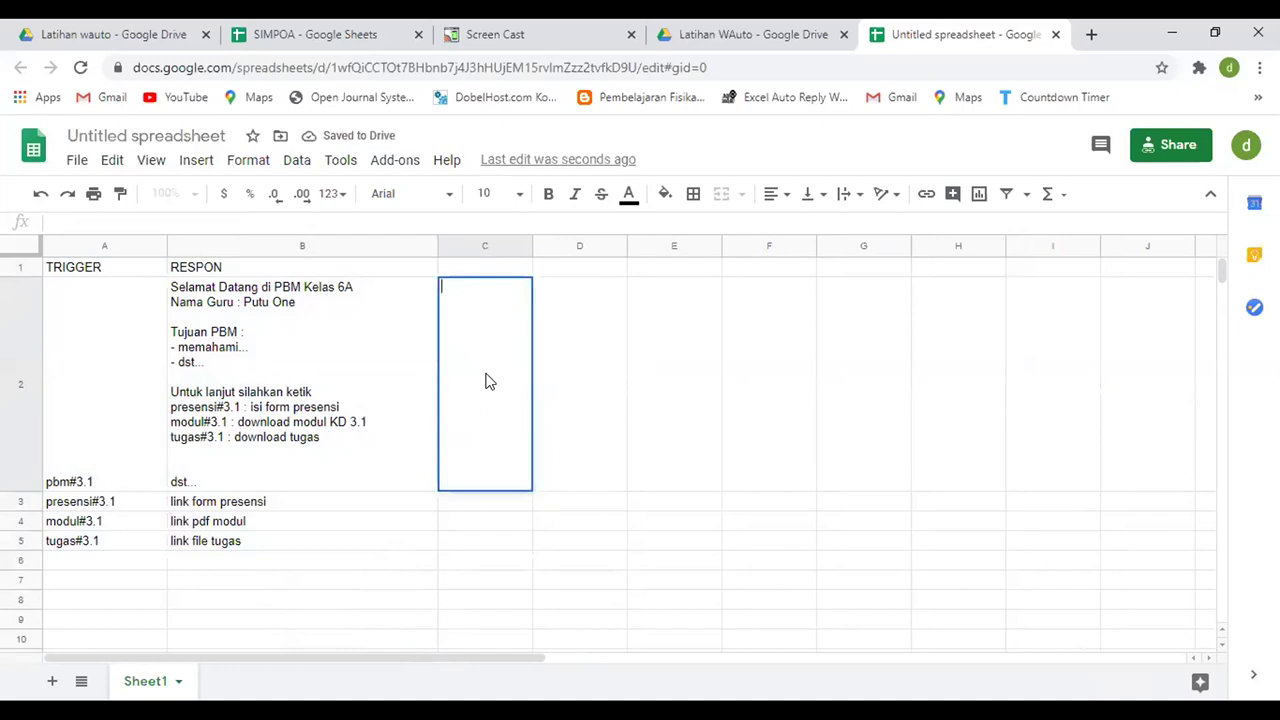
# - Briefly edit the link form presensi text in B3, leaving it unchanged, then select column B
pyautogui.doubleClick(358, 501)
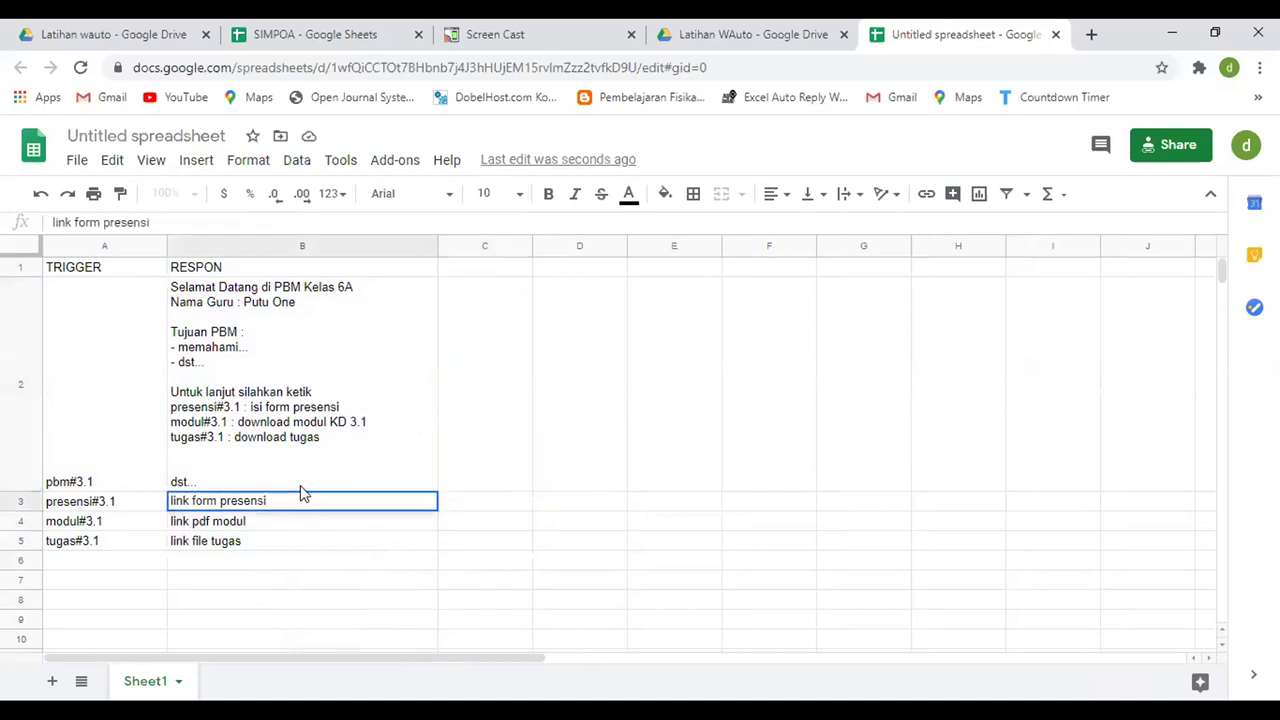
pyautogui.hotkey('alt', 'Return')
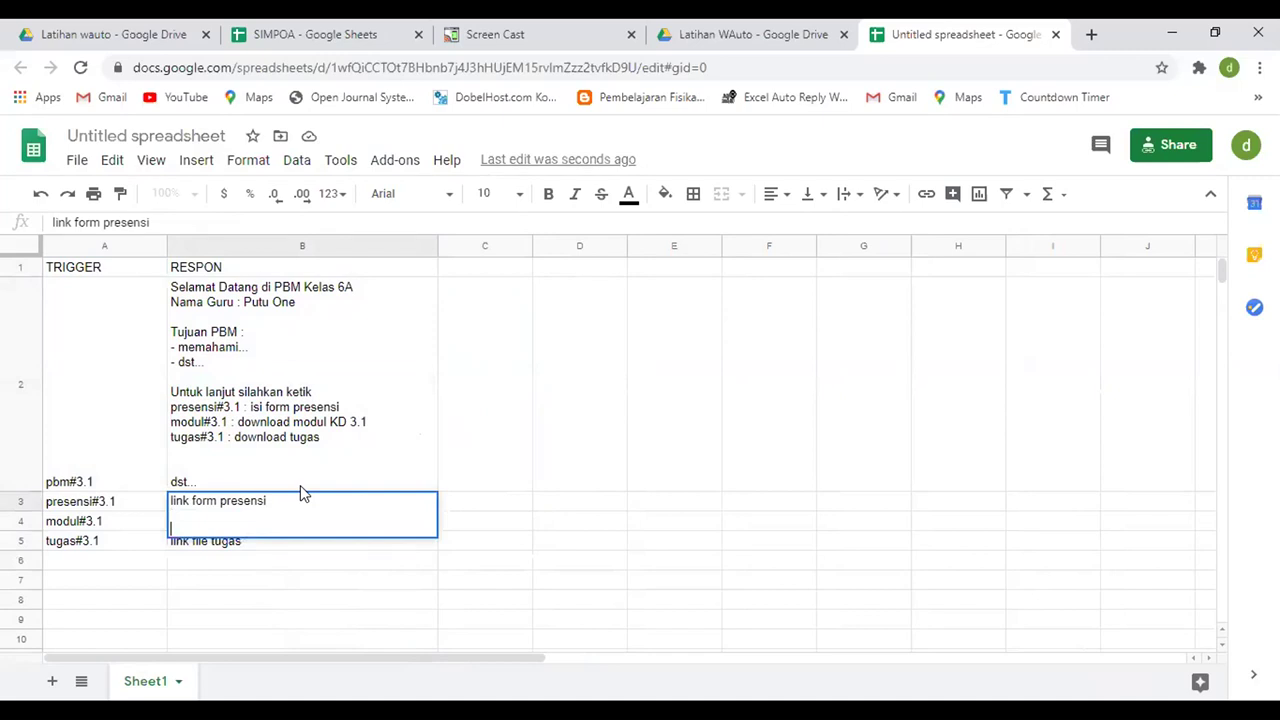
pyautogui.hotkey('alt', 'Return')
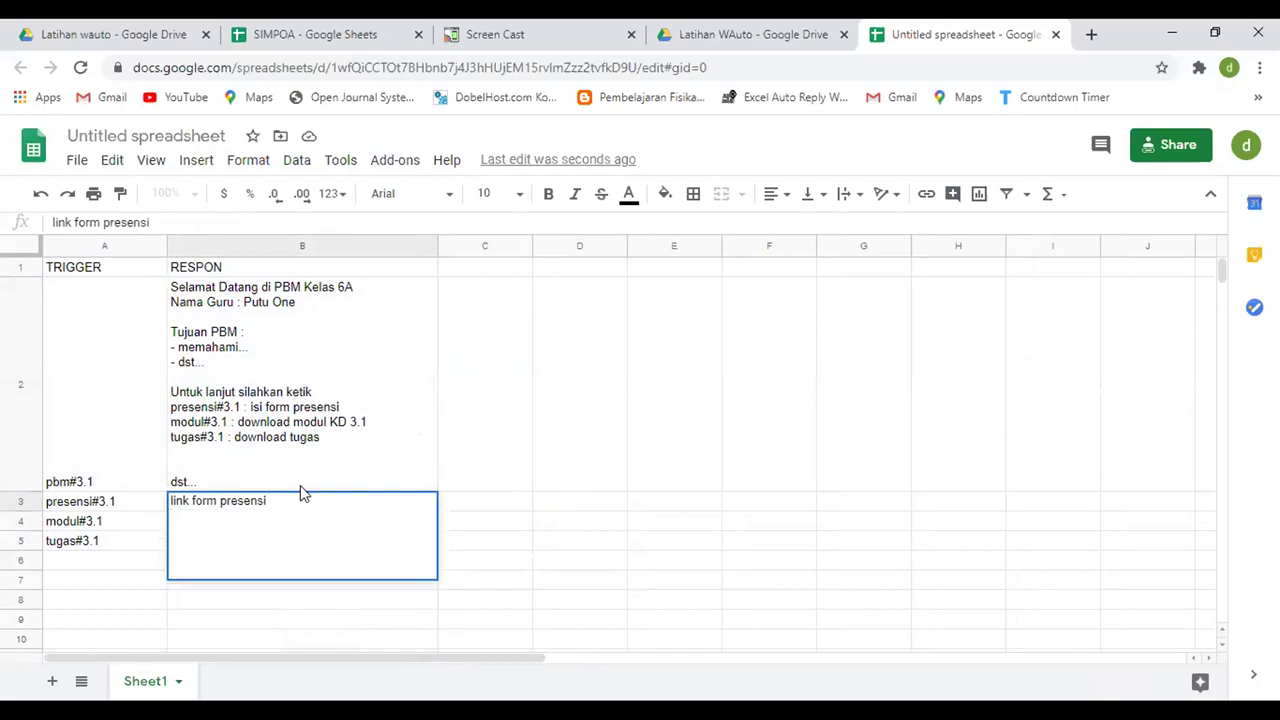
pyautogui.click(493, 418)
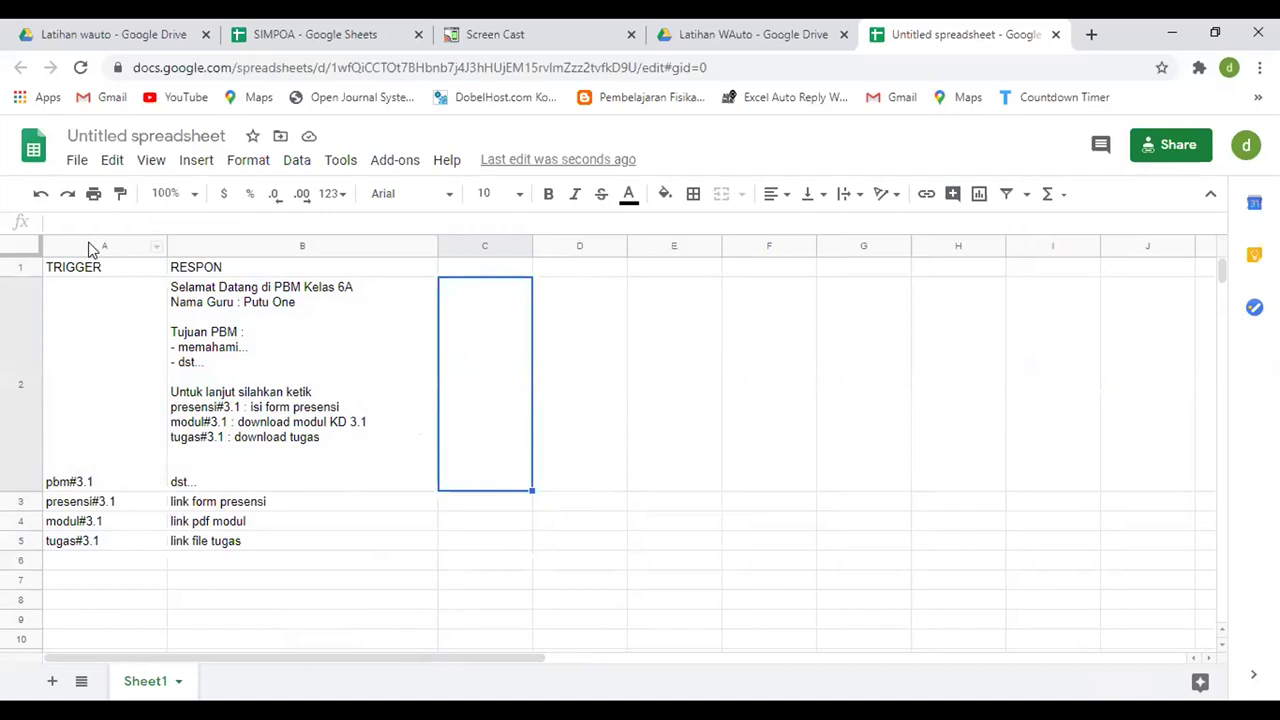
pyautogui.click(210, 246)
pyautogui.click(120, 138)
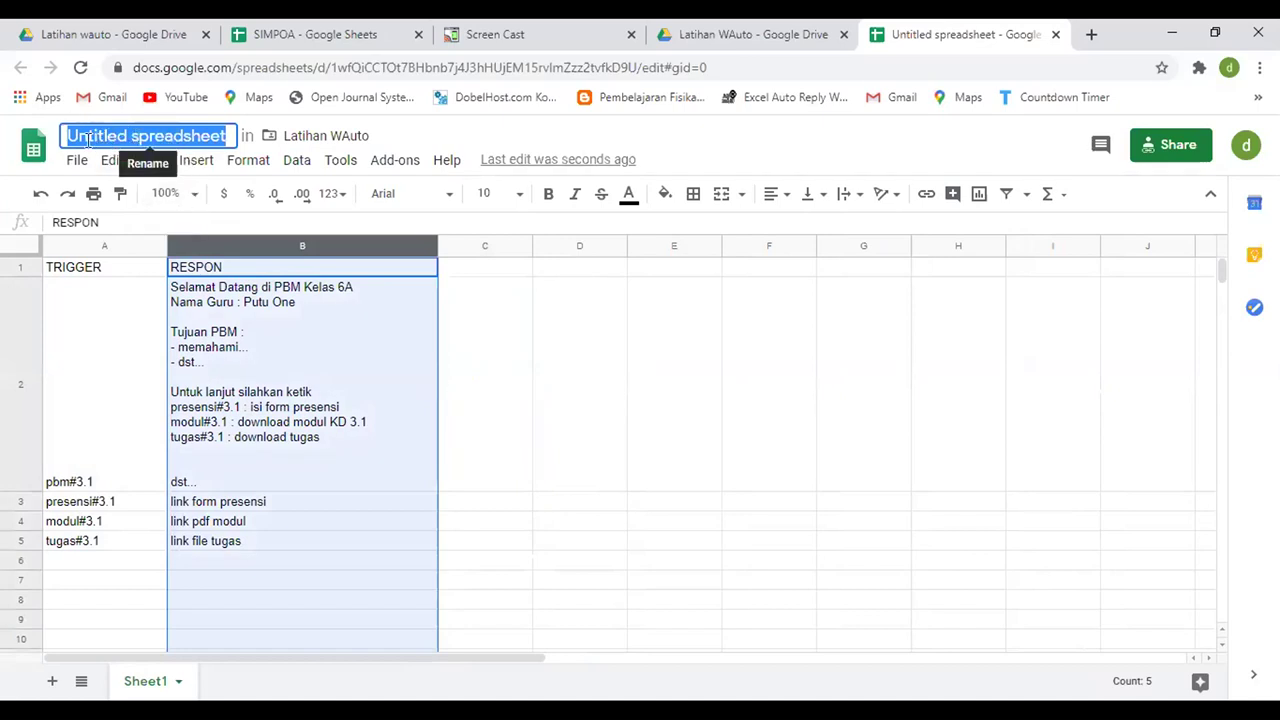
# - Title the spreadsheet 'Lat WAuto3.1'
pyautogui.write('Lati')
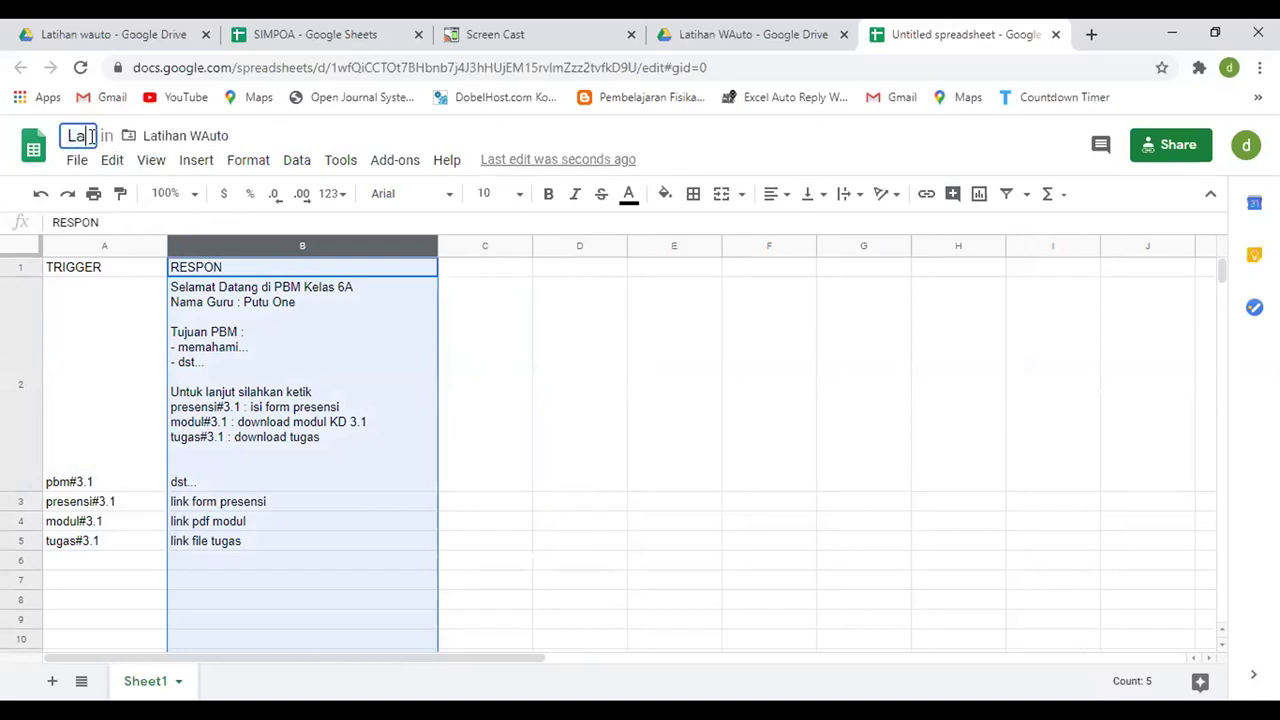
pyautogui.write('WAuto')
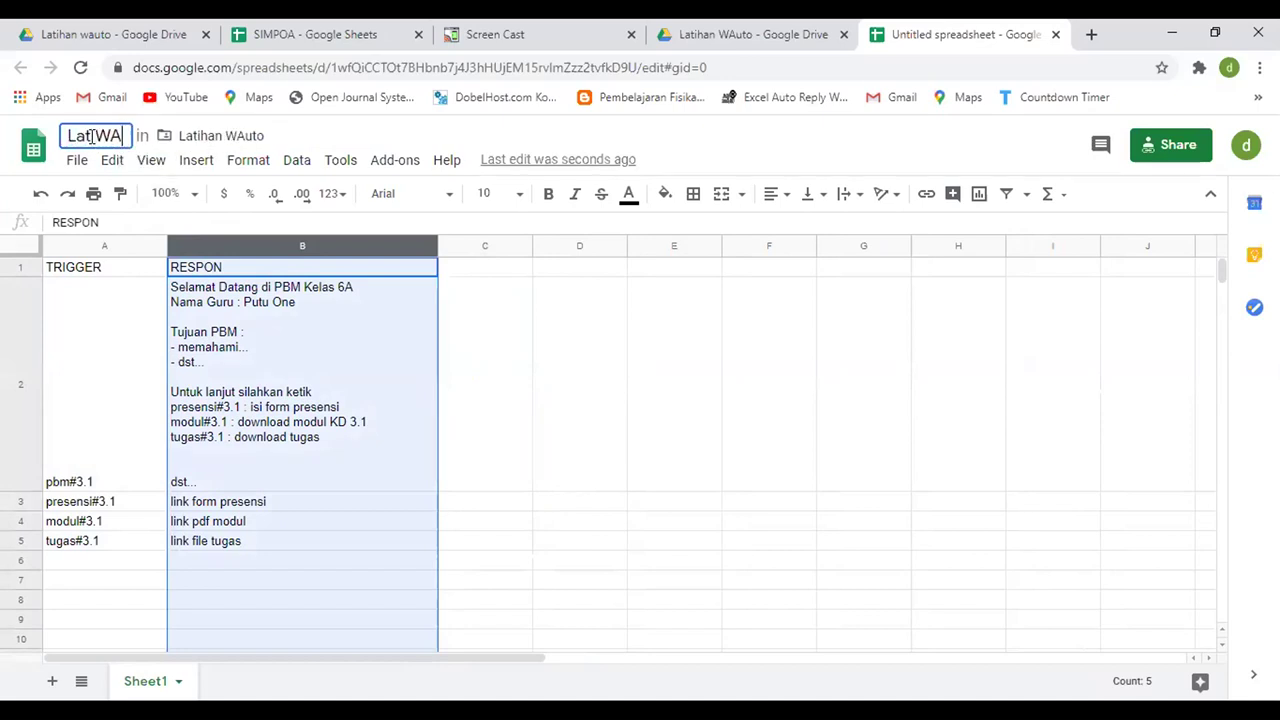
pyautogui.write('3.1')
pyautogui.press('Return')
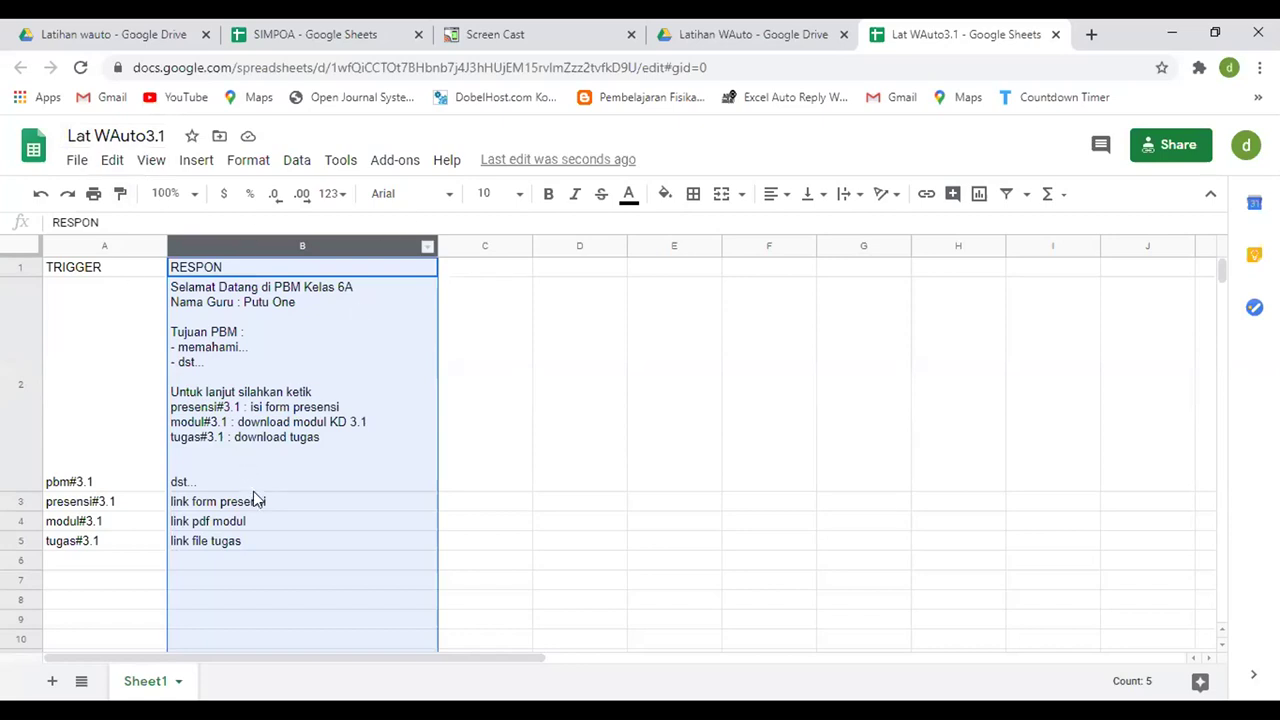
pyautogui.click(190, 508)
pyautogui.click(200, 524)
pyautogui.click(207, 542)
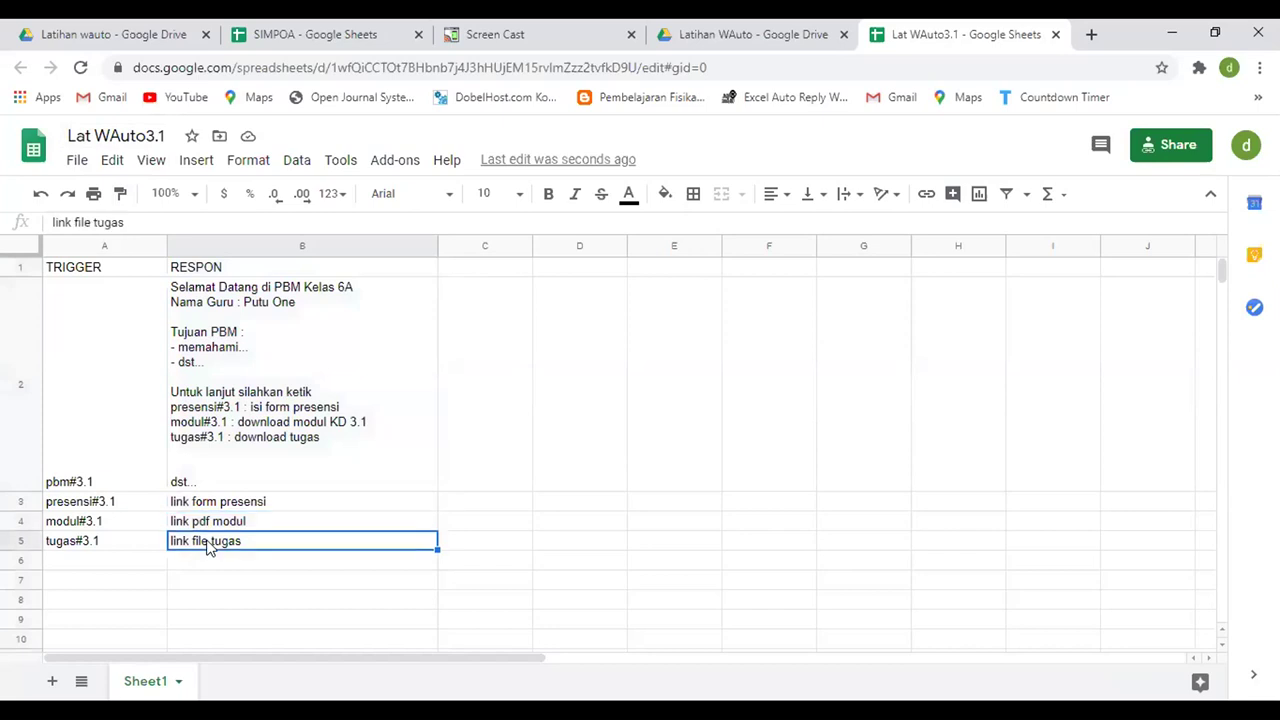
pyautogui.click(221, 503)
pyautogui.click(222, 523)
pyautogui.click(221, 542)
pyautogui.click(216, 503)
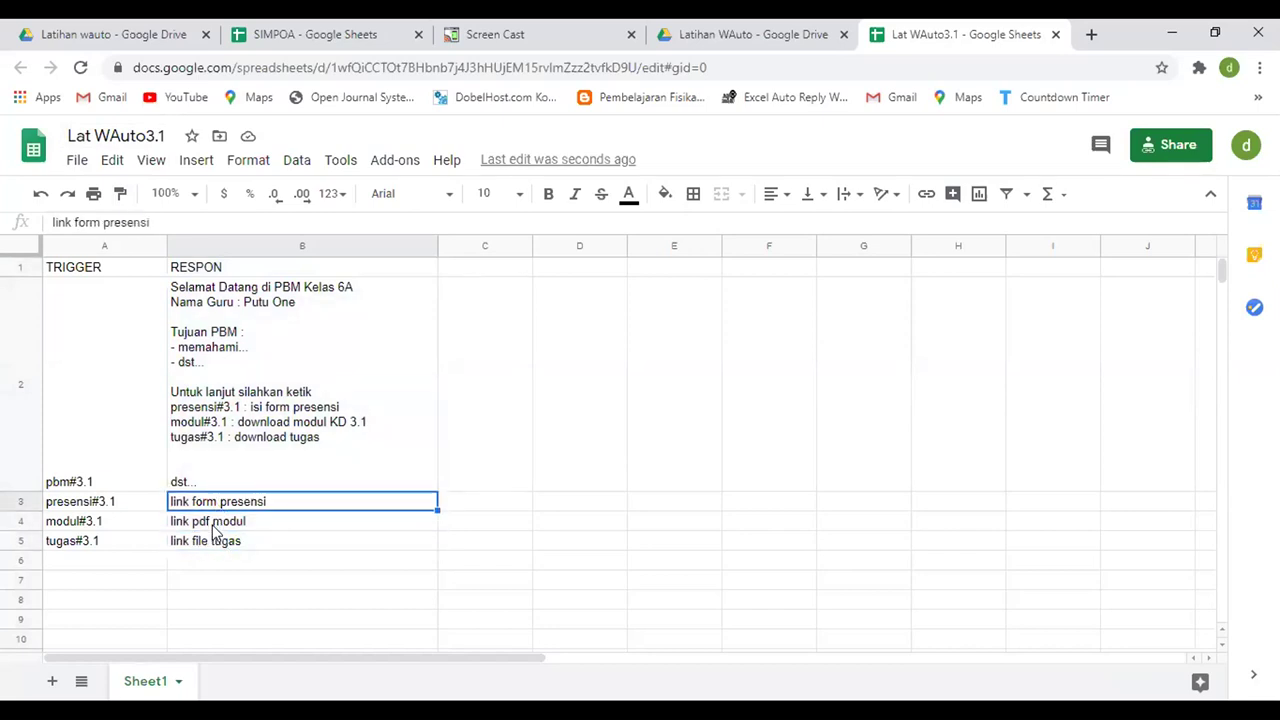
pyautogui.click(214, 524)
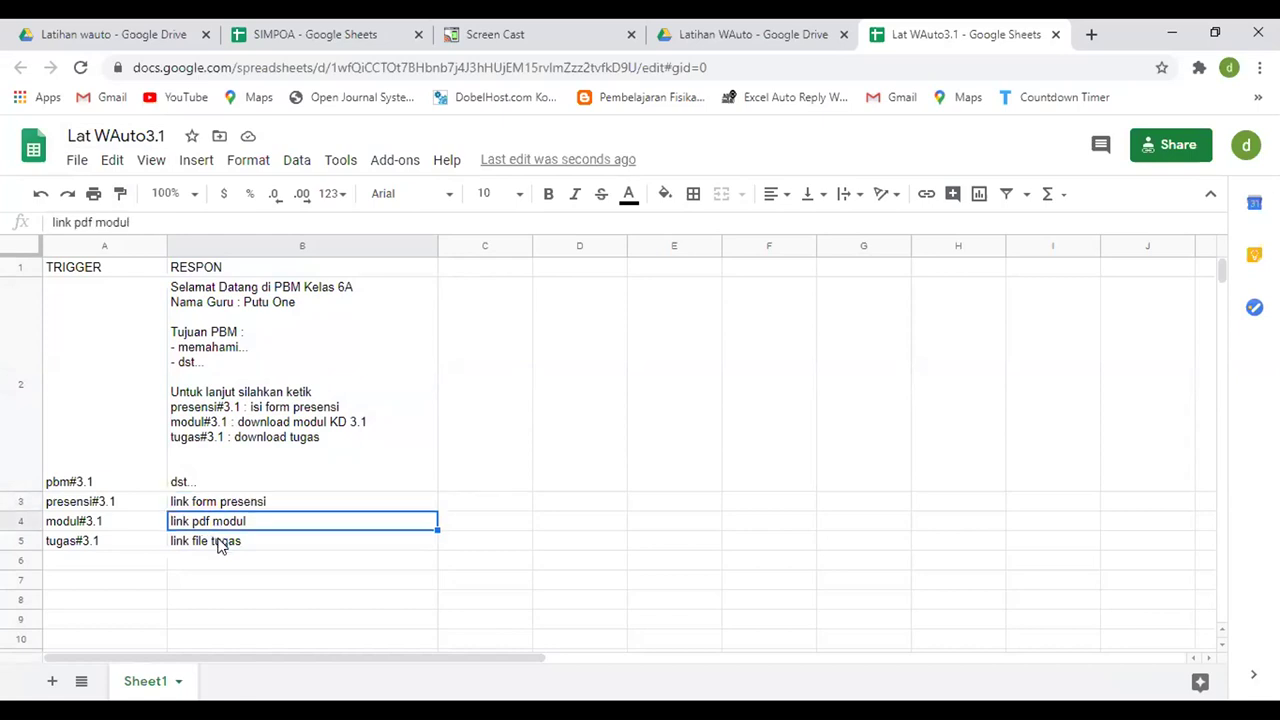
pyautogui.click(221, 543)
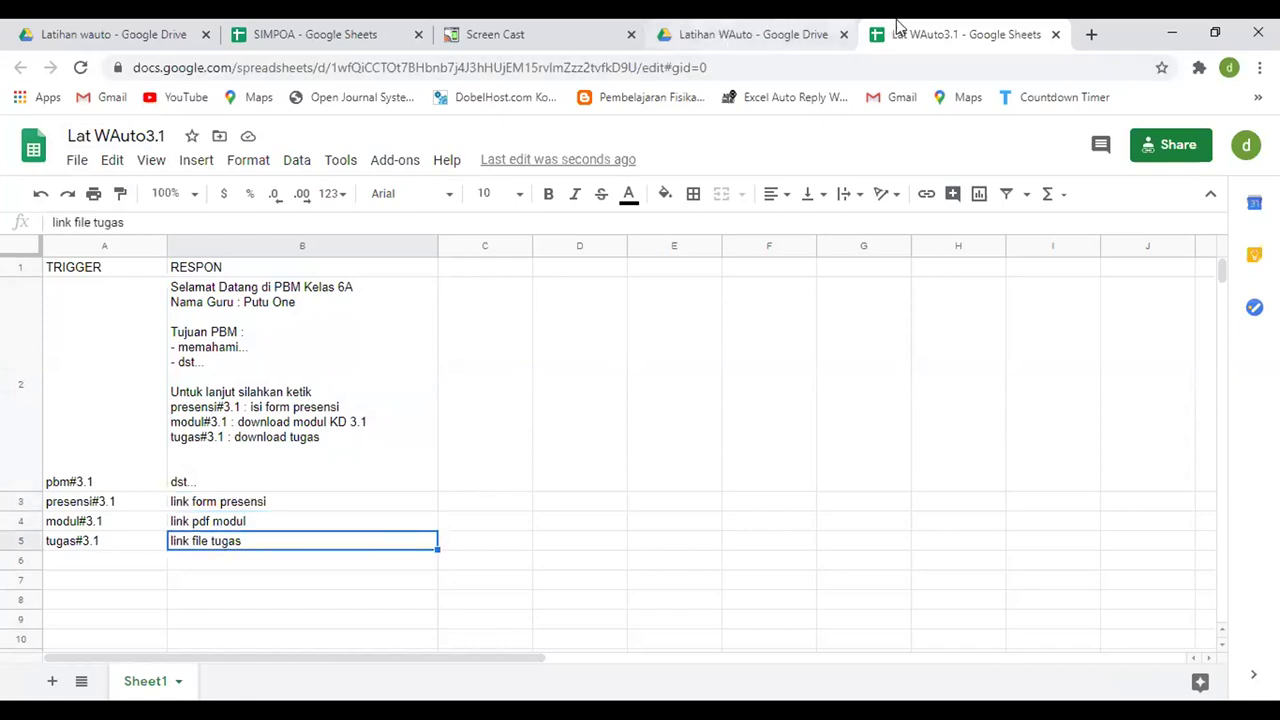
pyautogui.click(742, 30)
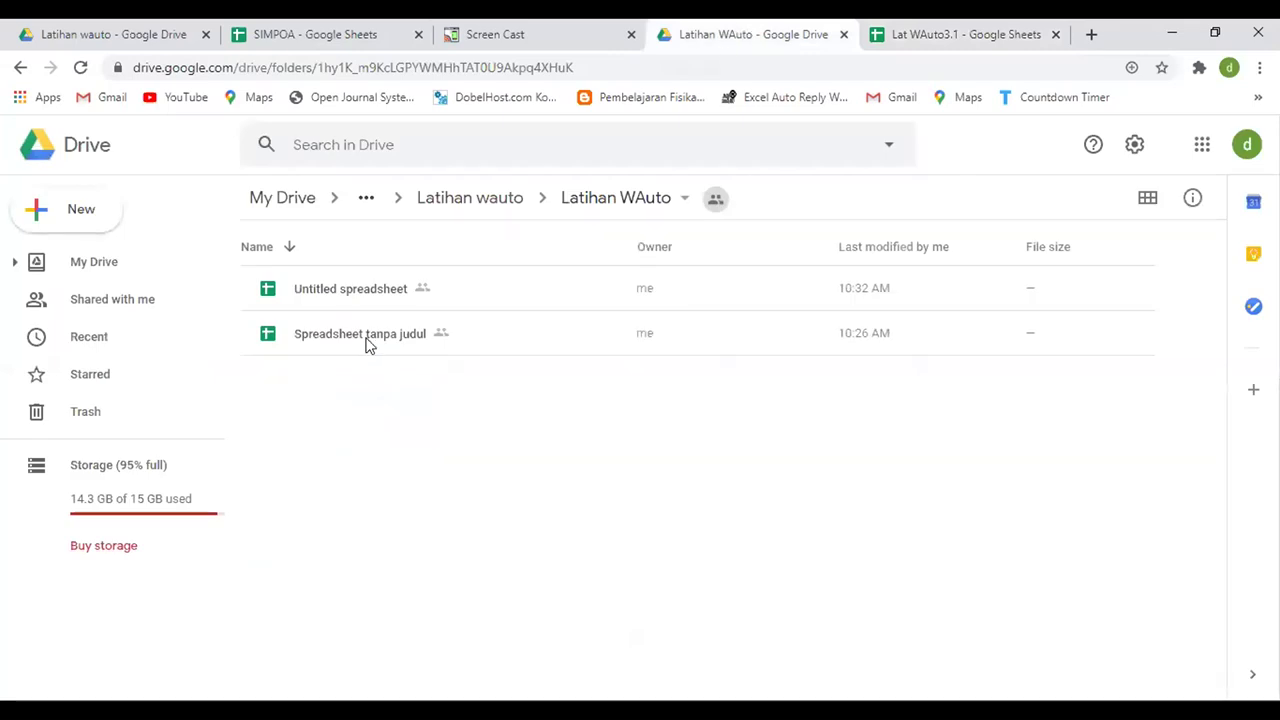
pyautogui.click(80, 69)
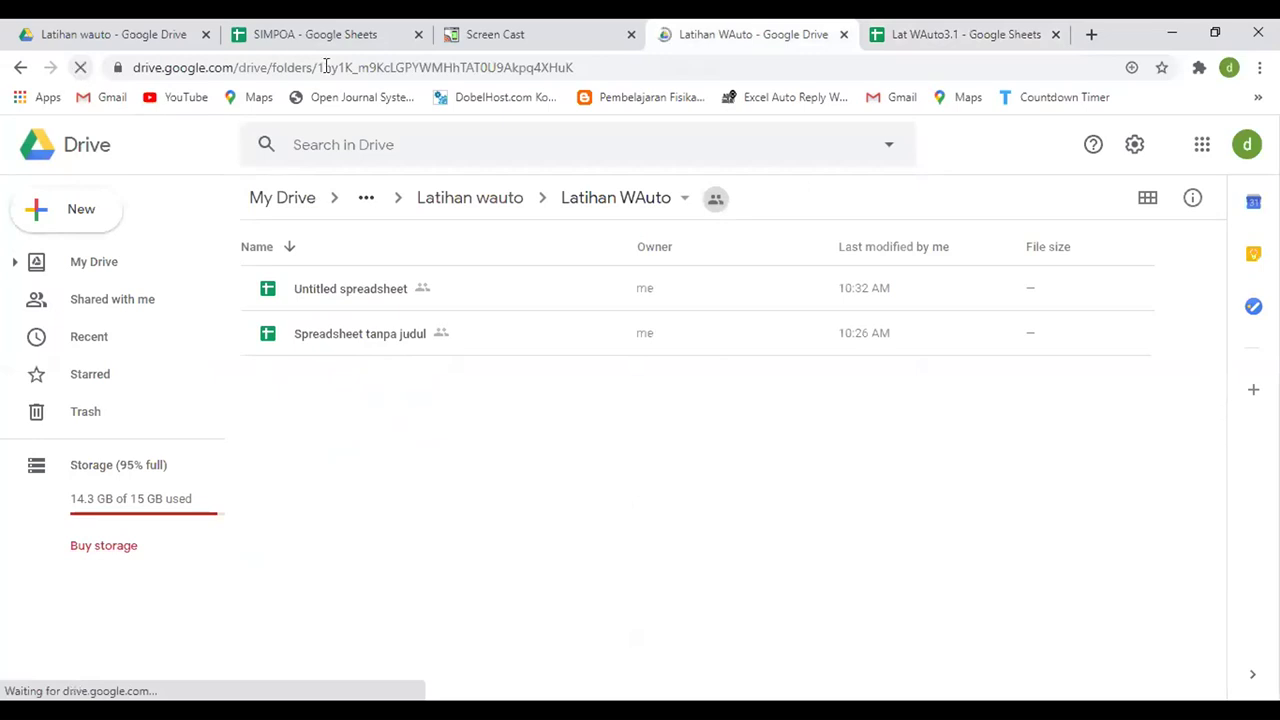
pyautogui.click(936, 38)
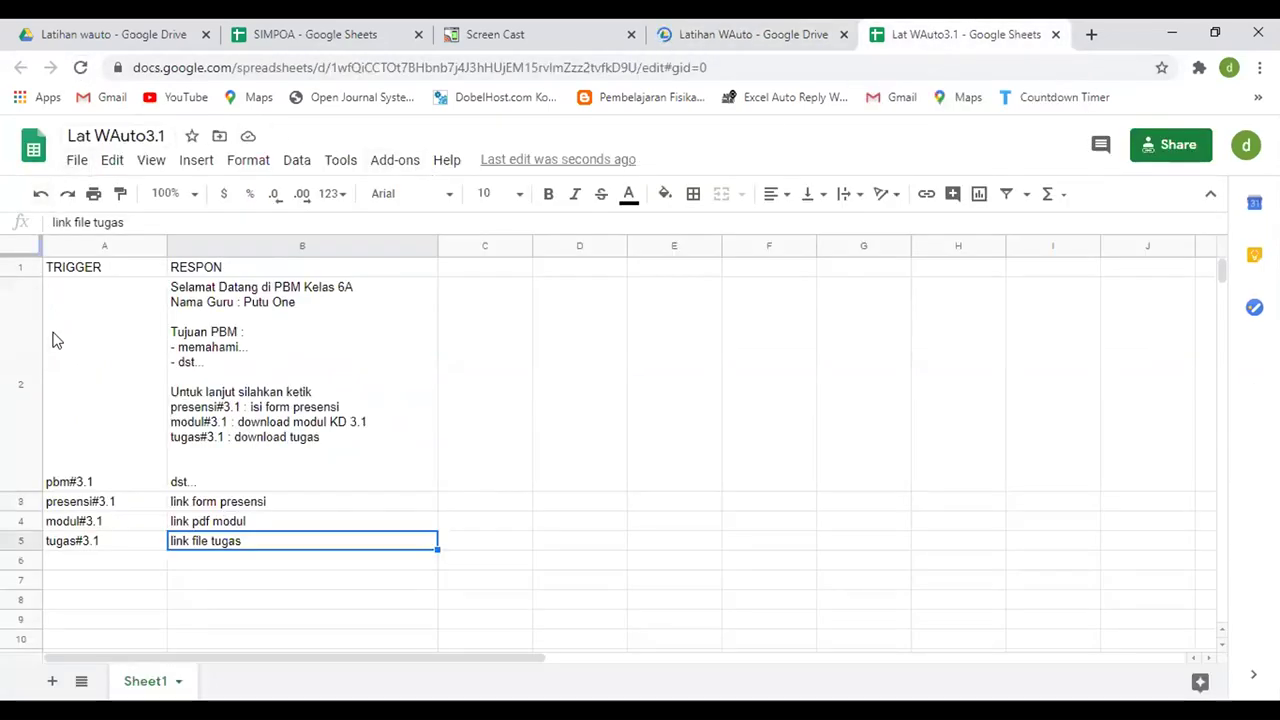
pyautogui.click(77, 161)
pyautogui.moveTo(129, 251)
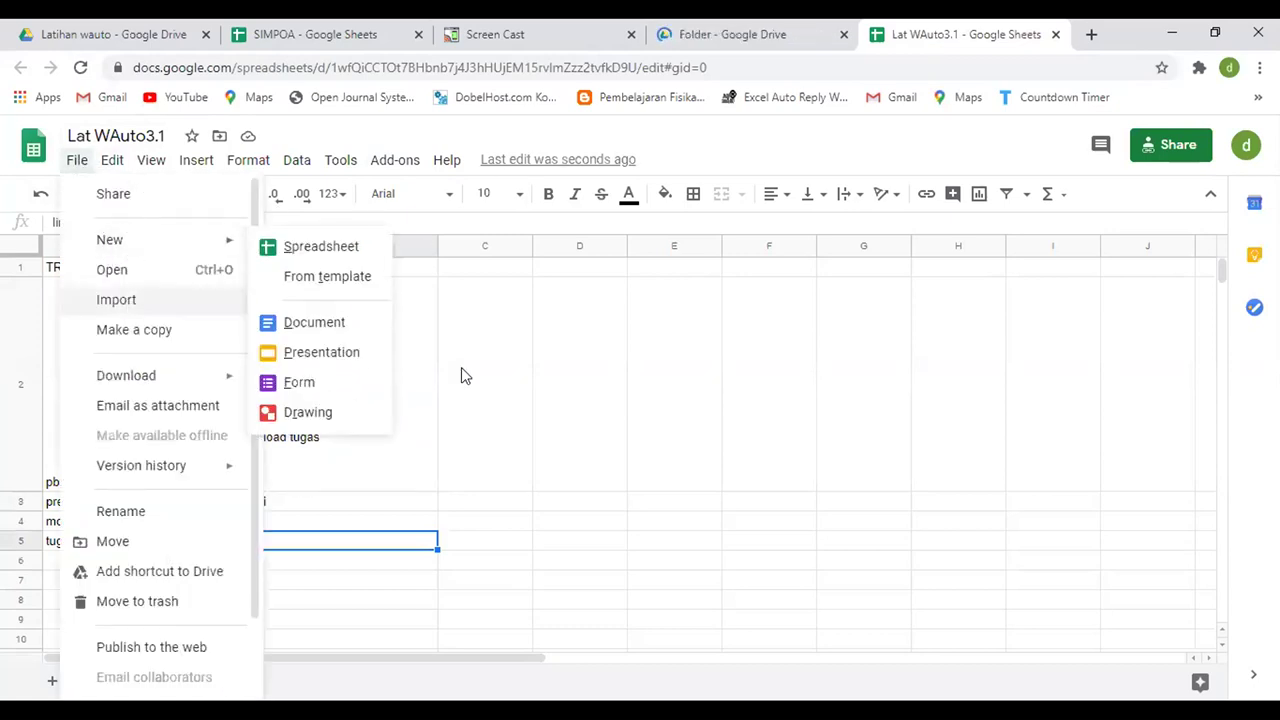
pyautogui.click(580, 382)
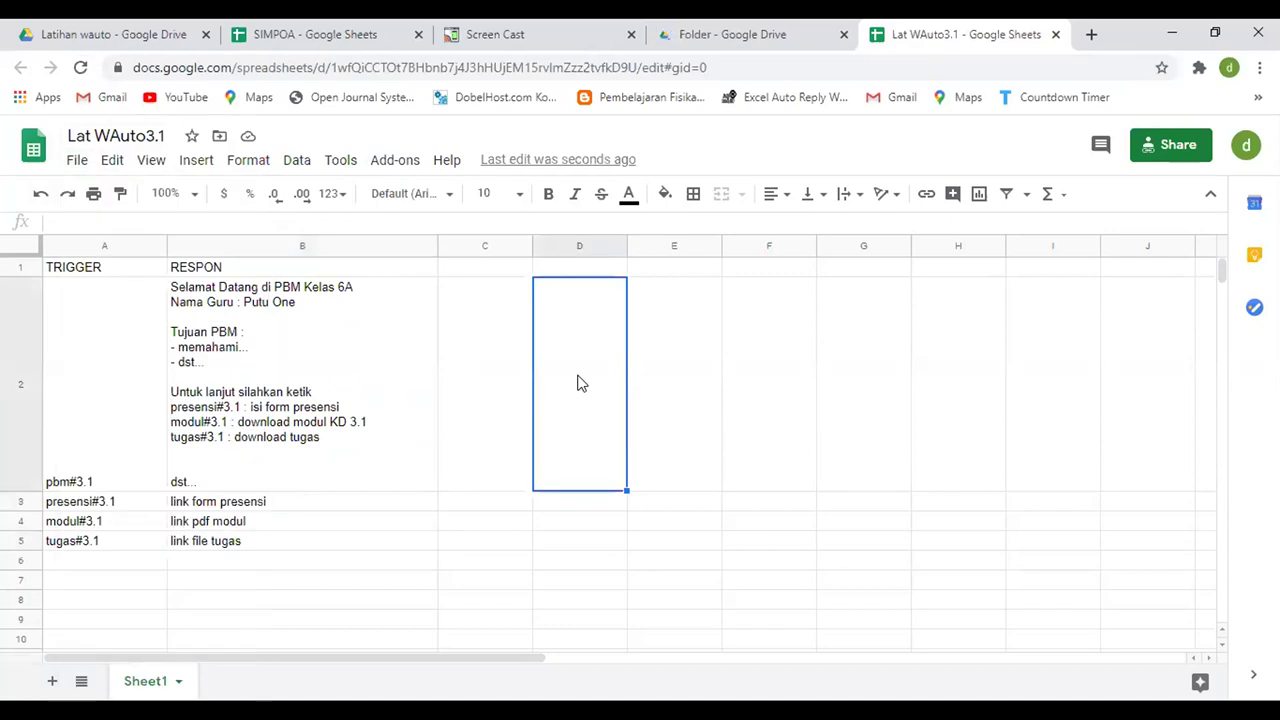
pyautogui.click(508, 366)
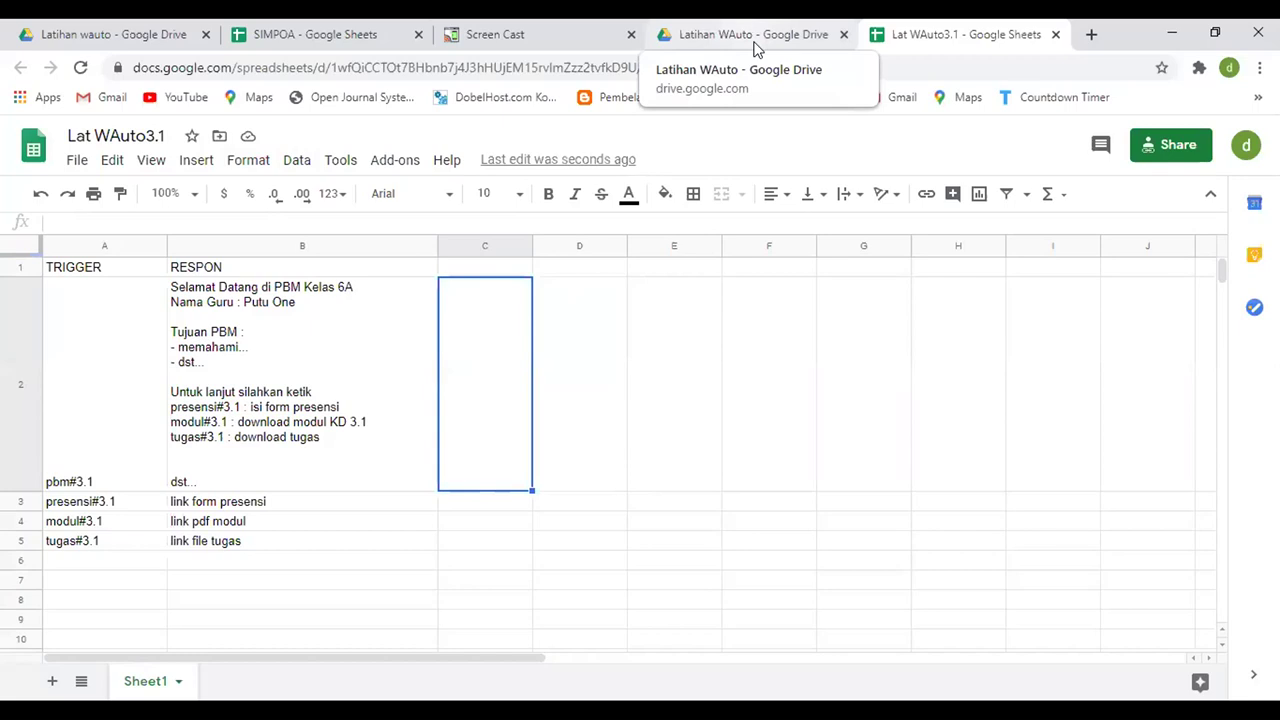
pyautogui.click(756, 44)
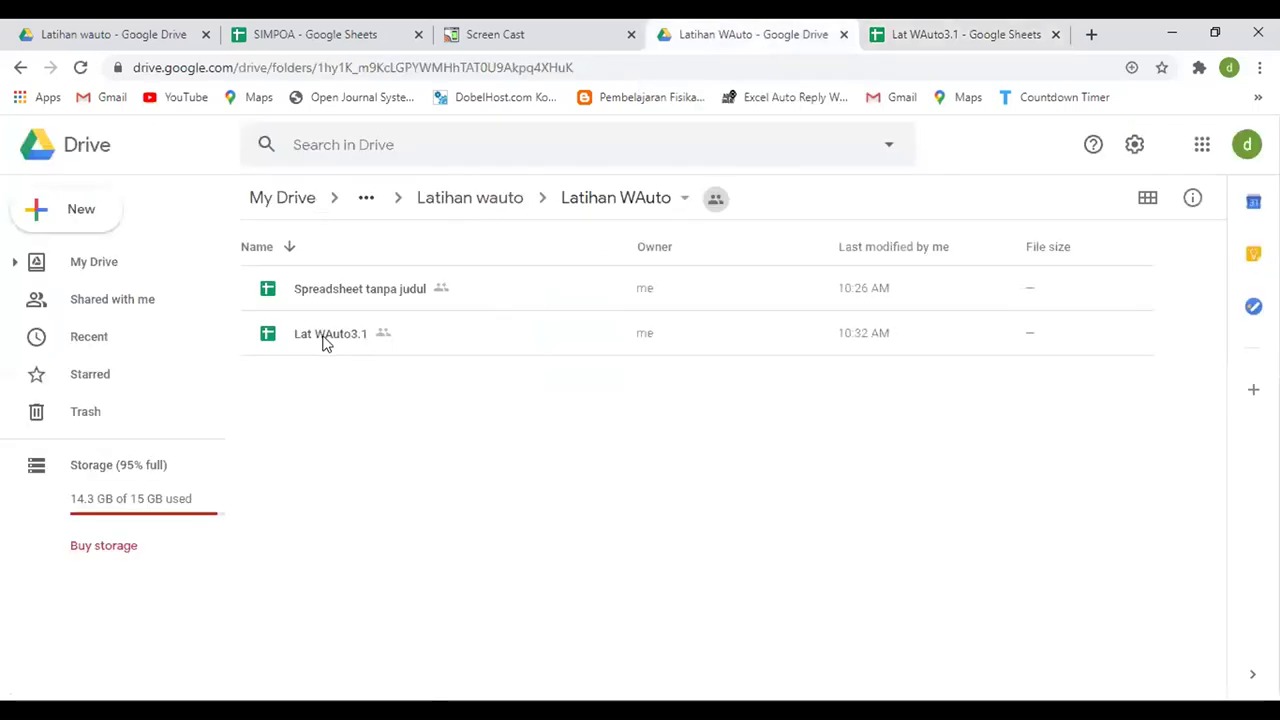
pyautogui.click(323, 340)
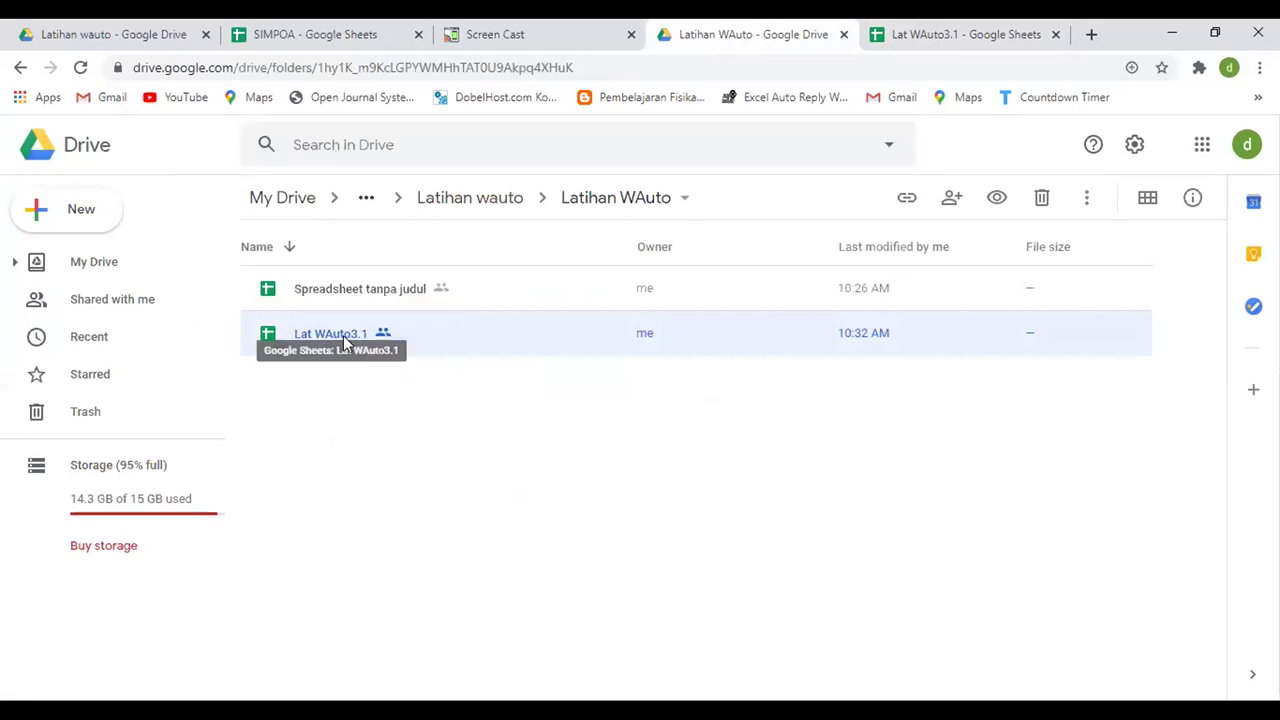
pyautogui.click(957, 26)
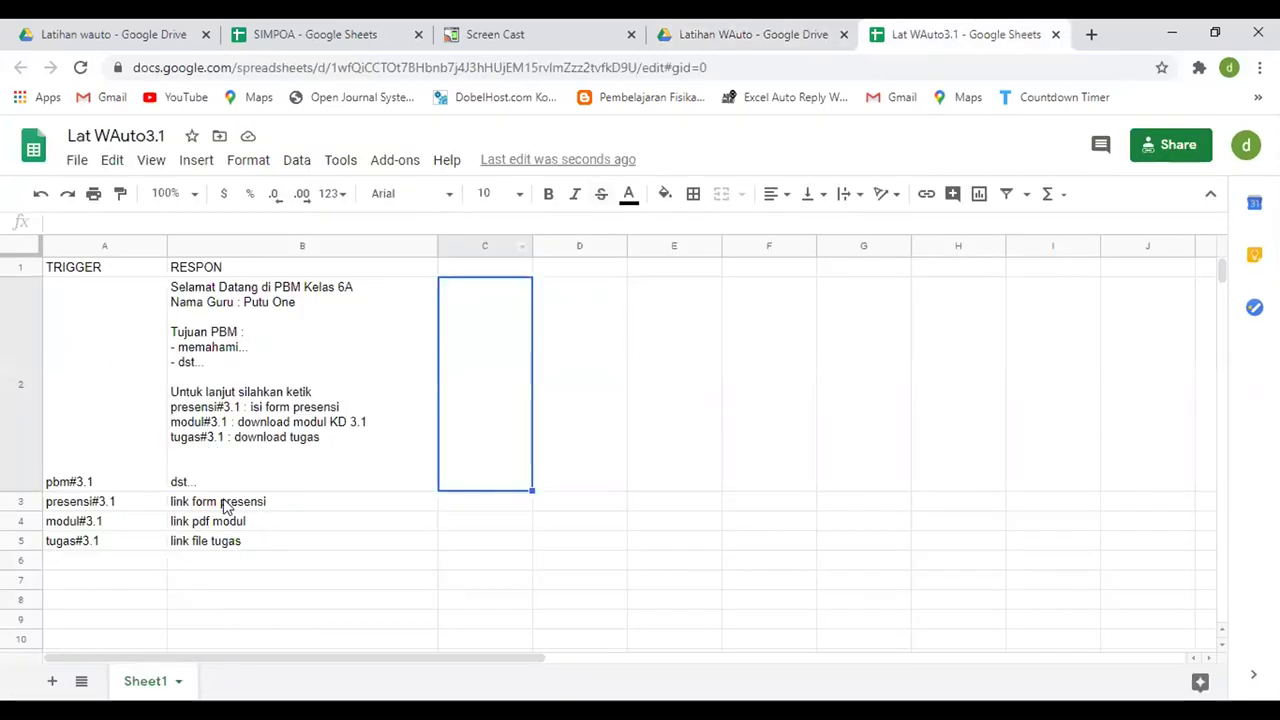
pyautogui.click(232, 505)
pyautogui.click(250, 527)
# - Create a blank Google Form in the shared Latihan WAuto folder
pyautogui.click(255, 543)
pyautogui.click(714, 30)
pyautogui.click(324, 443)
pyautogui.click(86, 212)
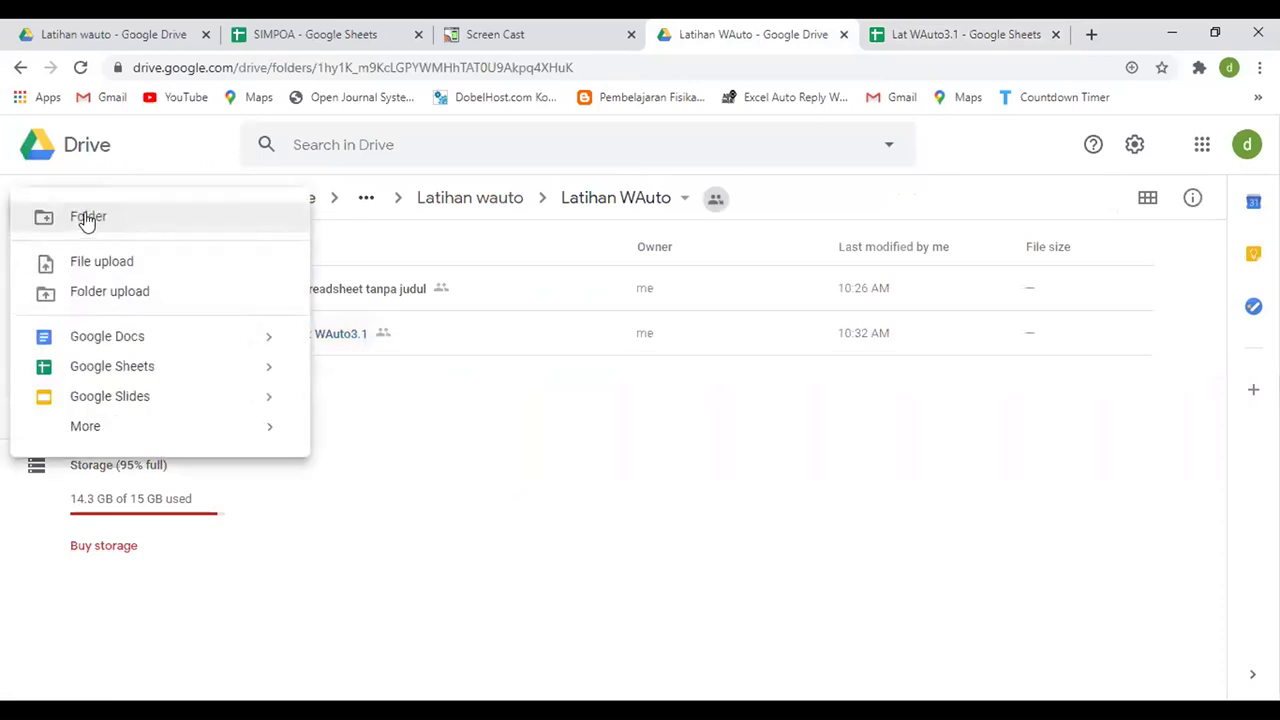
pyautogui.moveTo(174, 426)
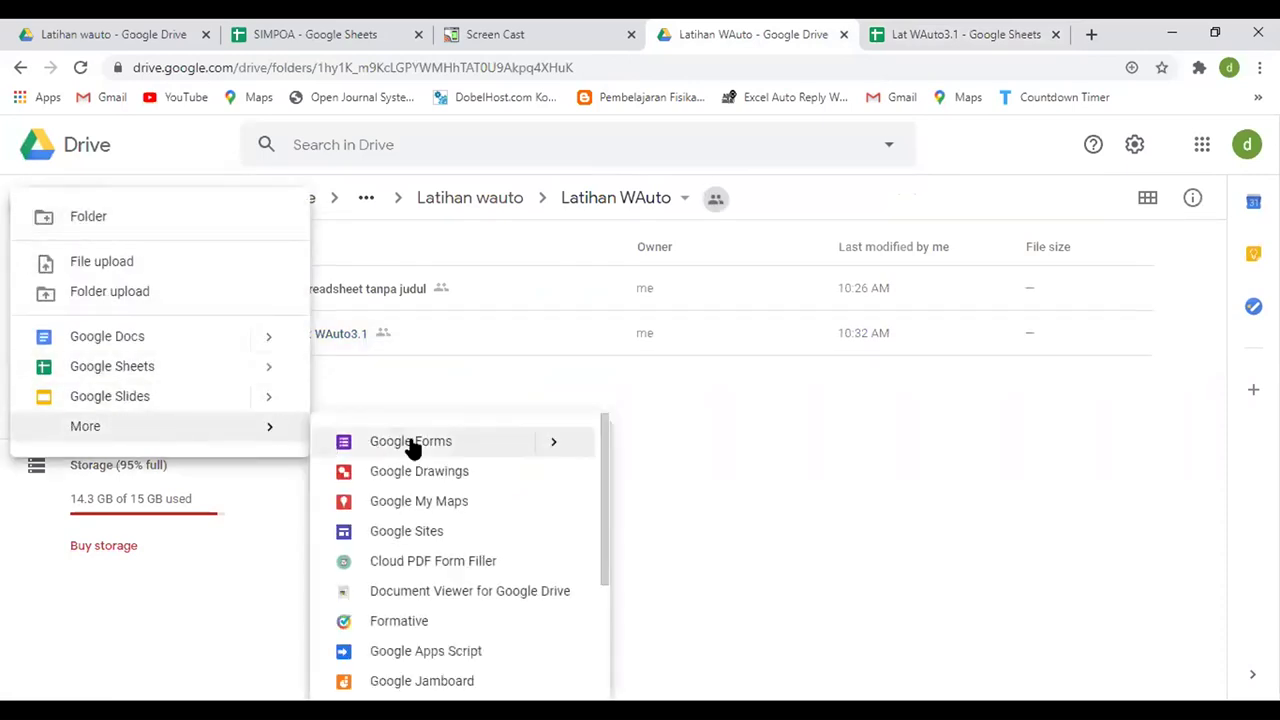
pyautogui.moveTo(503, 449)
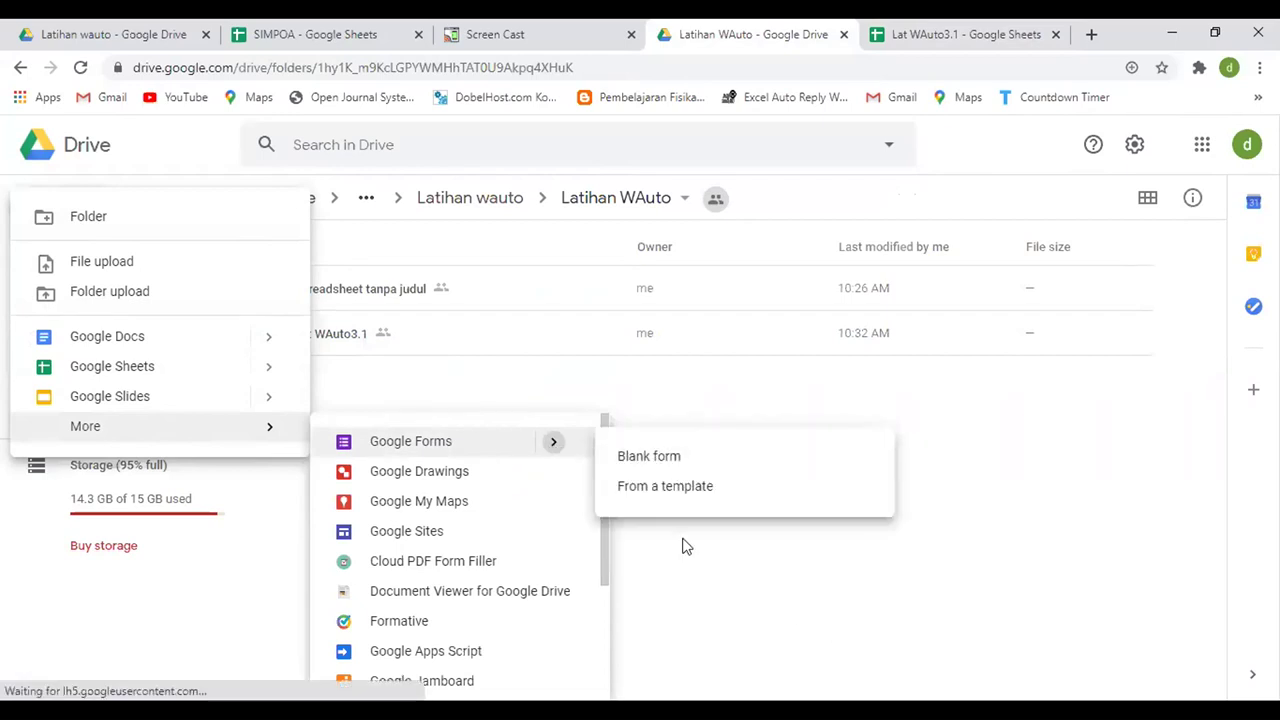
pyautogui.click(655, 466)
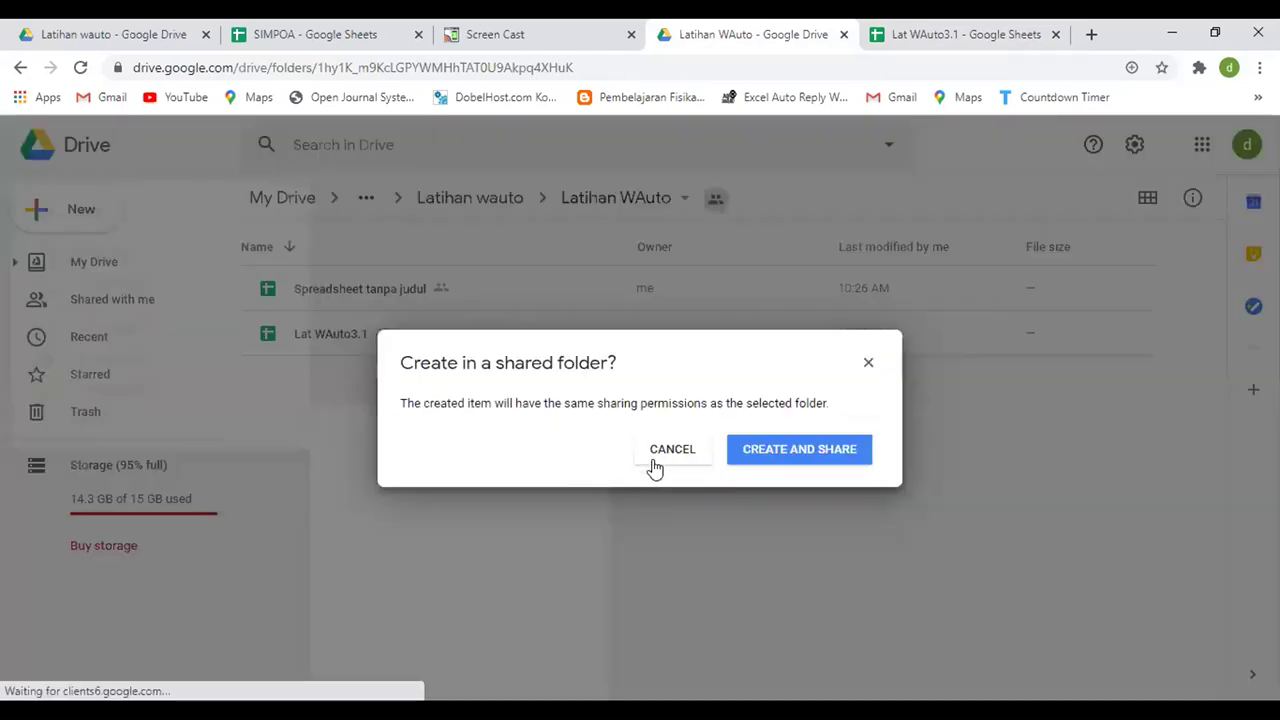
pyautogui.click(800, 459)
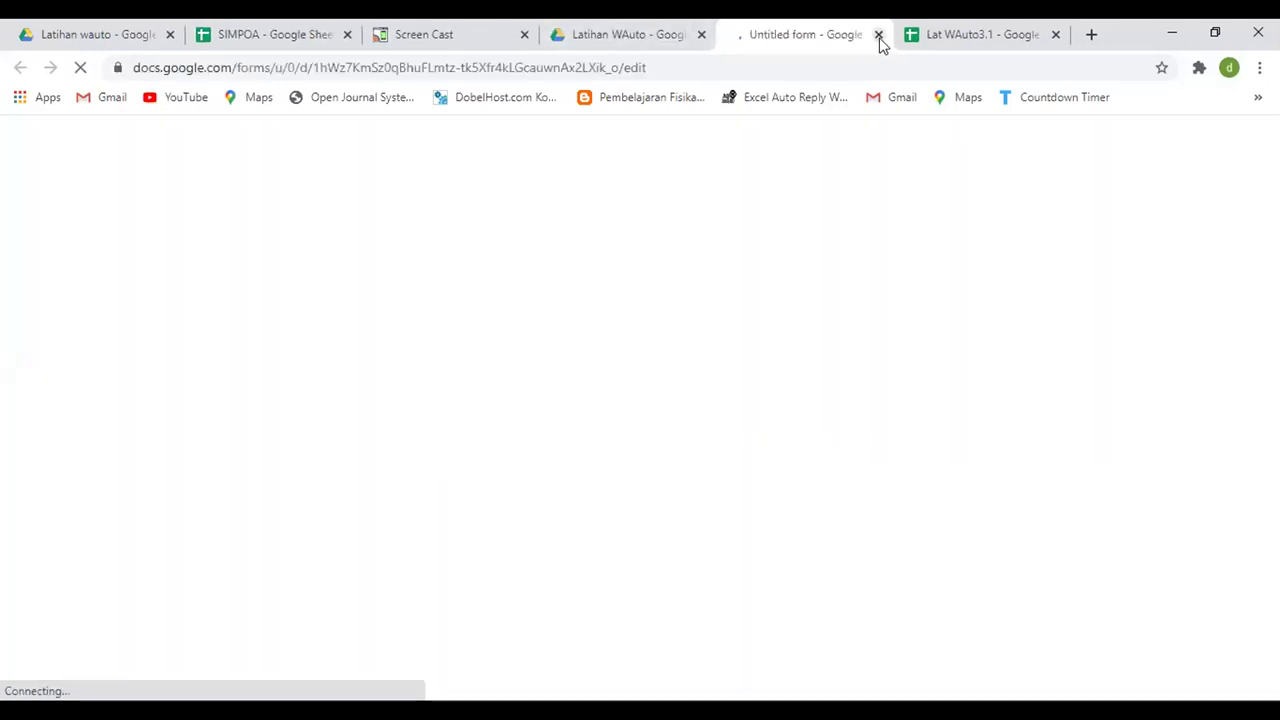
# - Back in the Drive folder, dismiss the New menu and switch to the untitled form
pyautogui.click(630, 32)
pyautogui.click(72, 211)
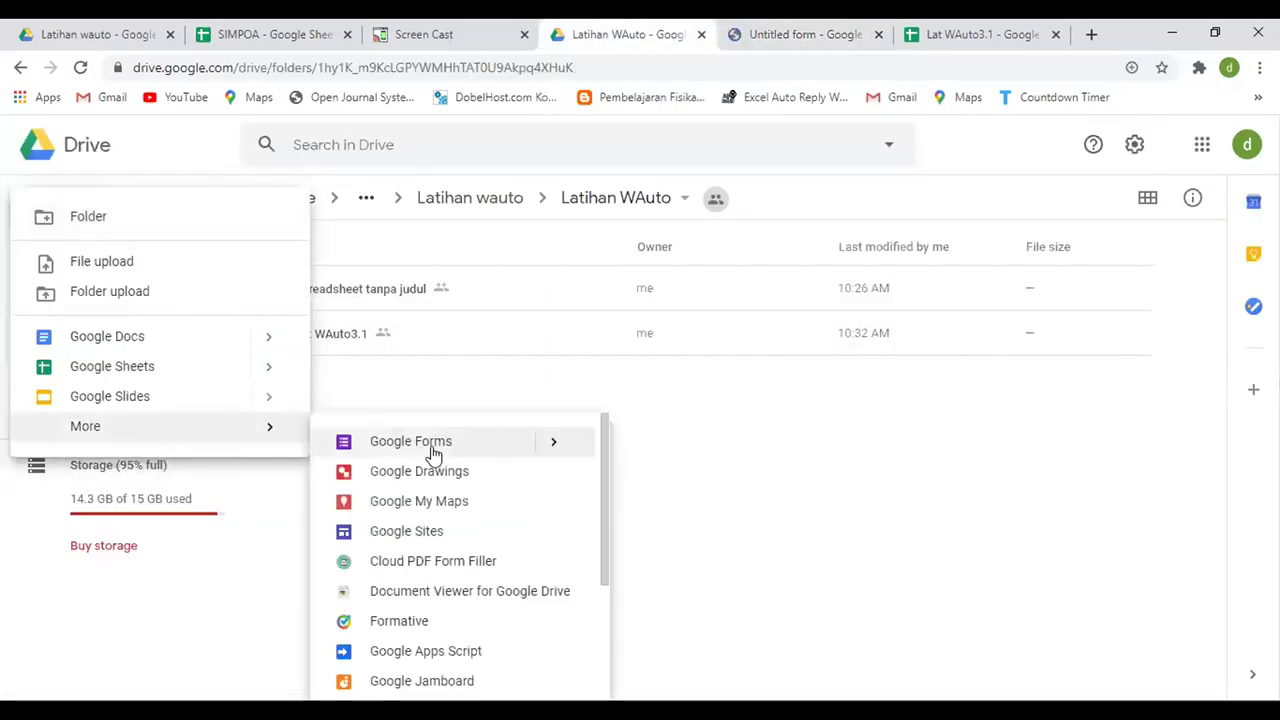
pyautogui.moveTo(560, 454)
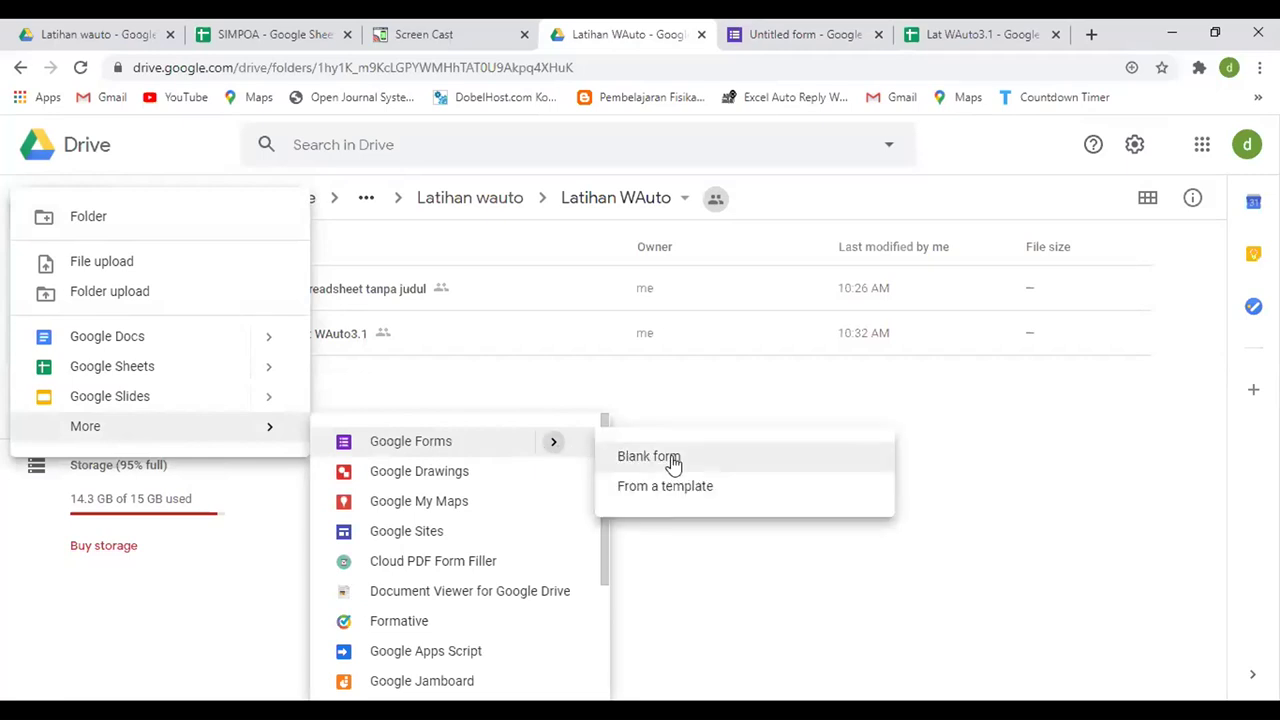
pyautogui.click(674, 387)
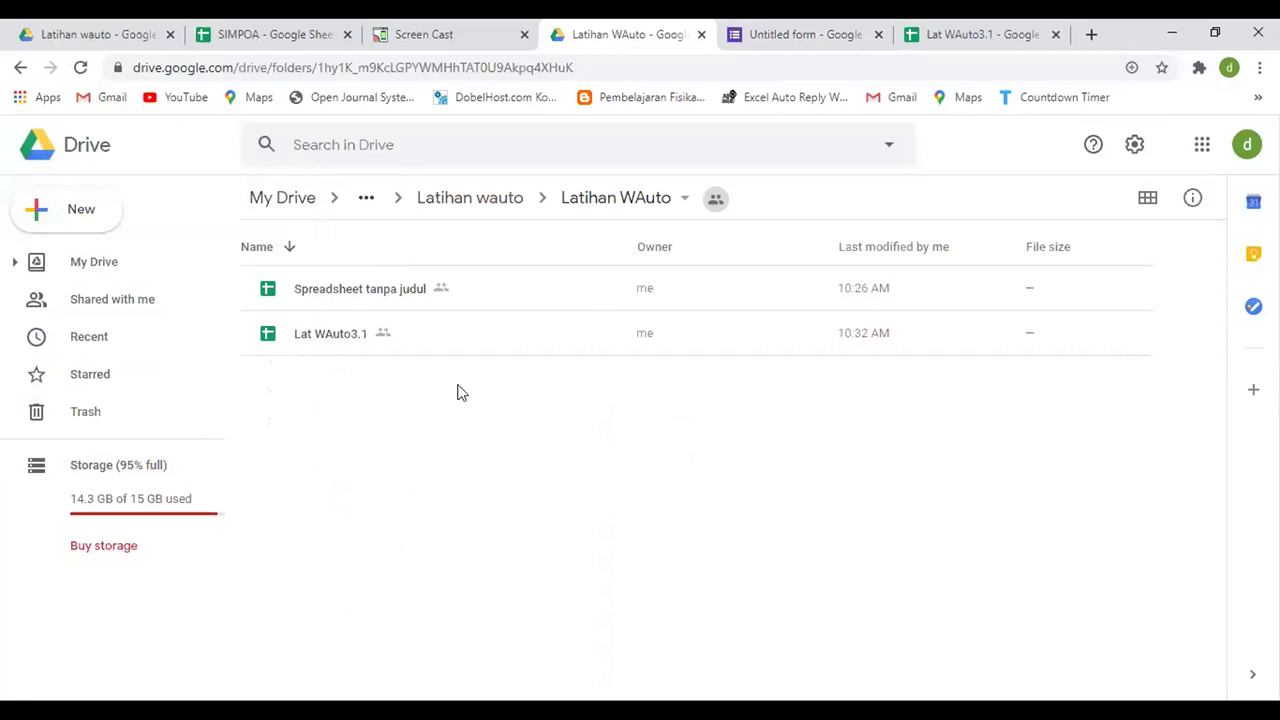
pyautogui.click(797, 34)
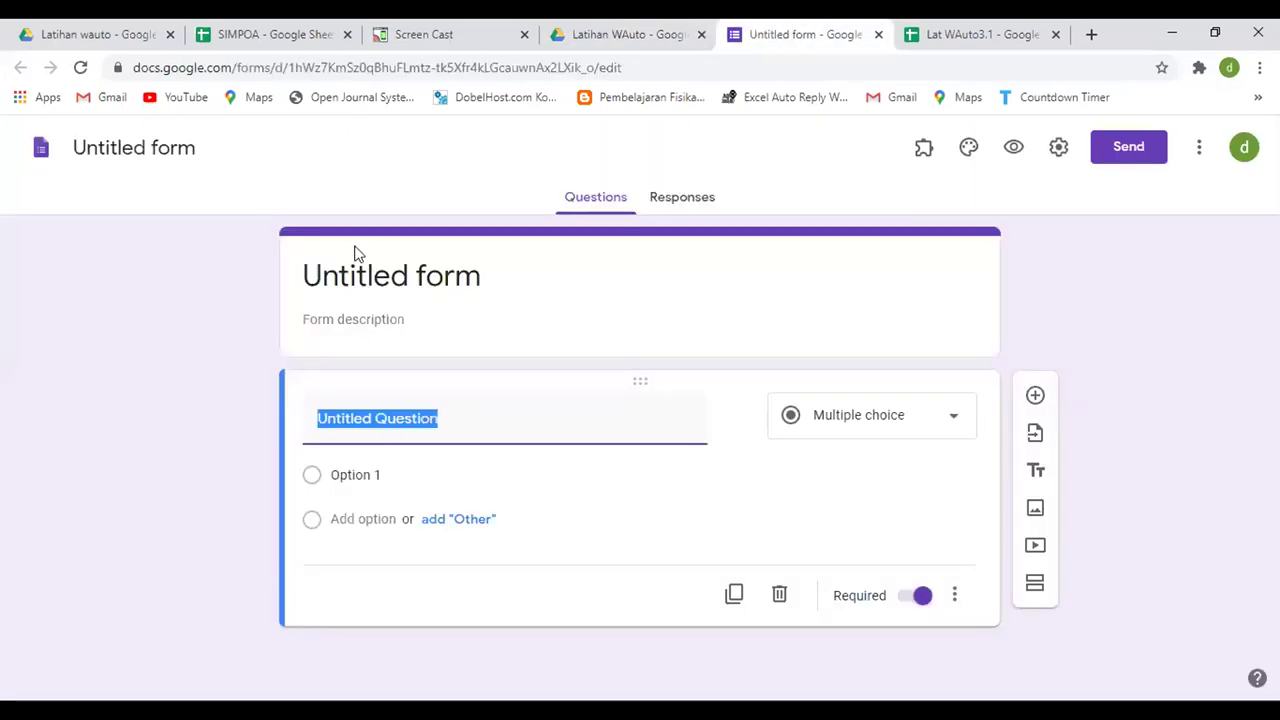
# - Rename the form to 'Presensi 3.1', then close it and reopen it from the Drive folder
pyautogui.click(378, 275)
pyautogui.write('Presensi')
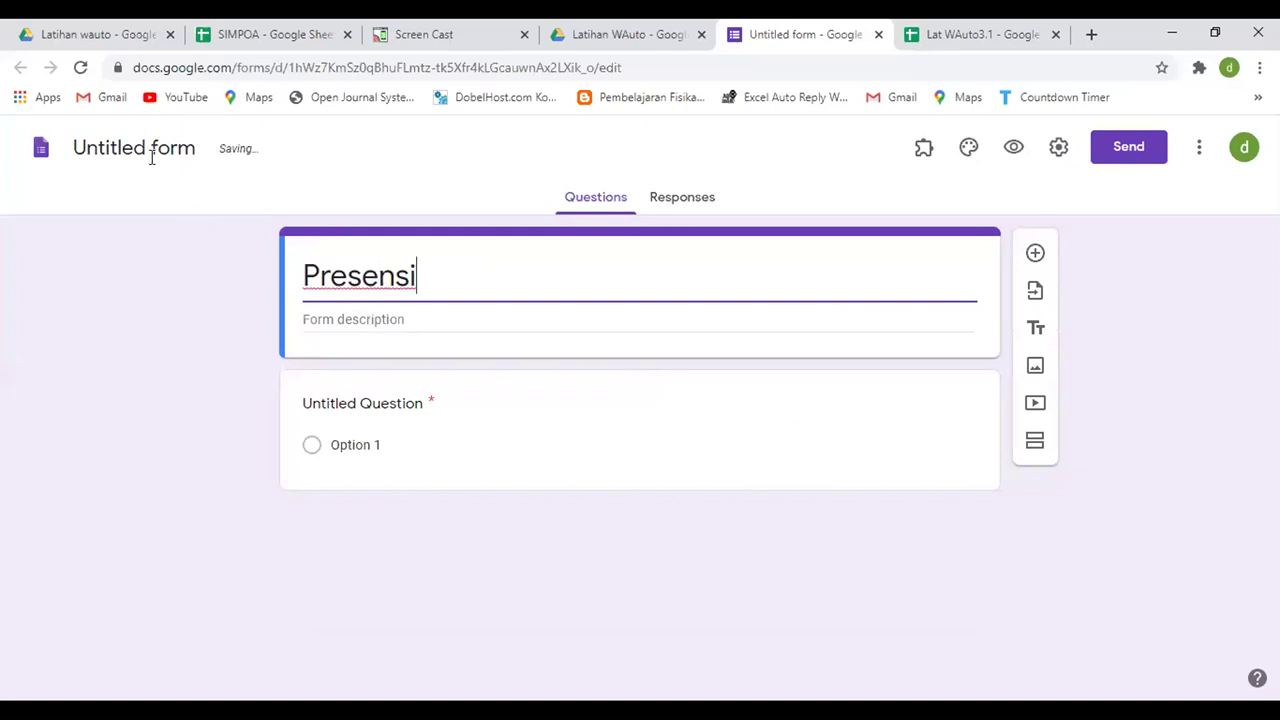
pyautogui.write(' 3.1')
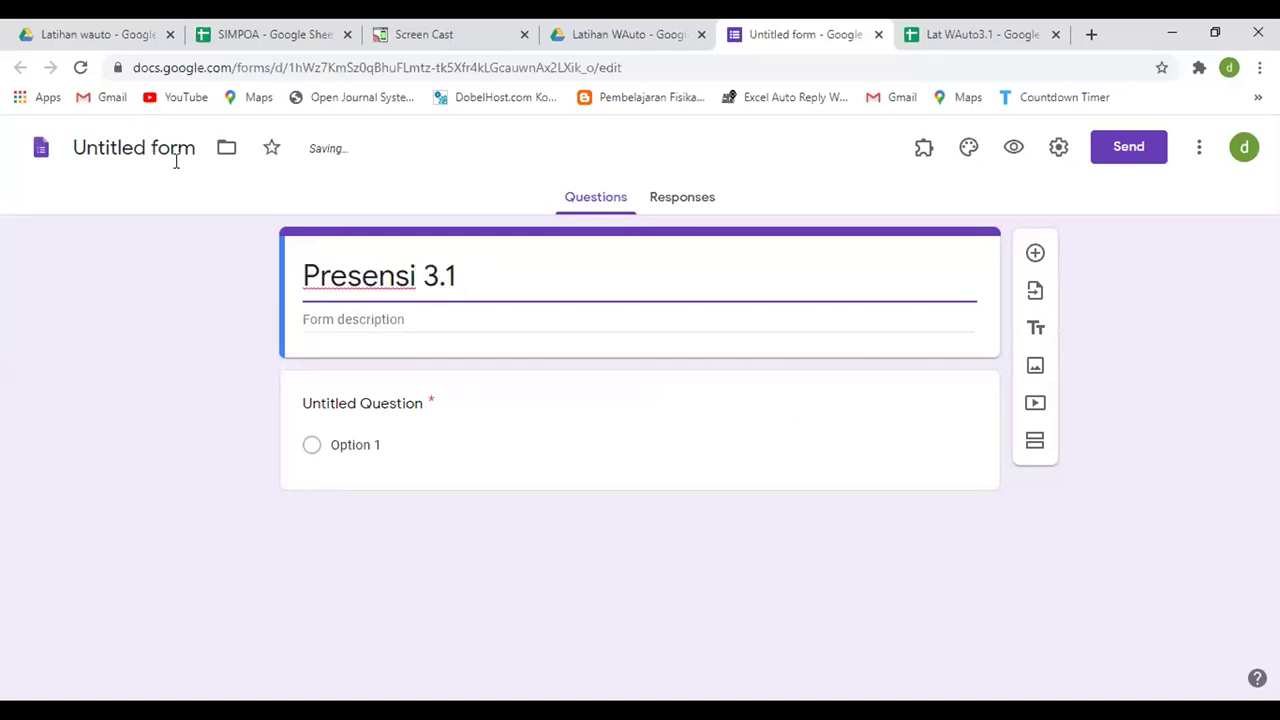
pyautogui.click(175, 156)
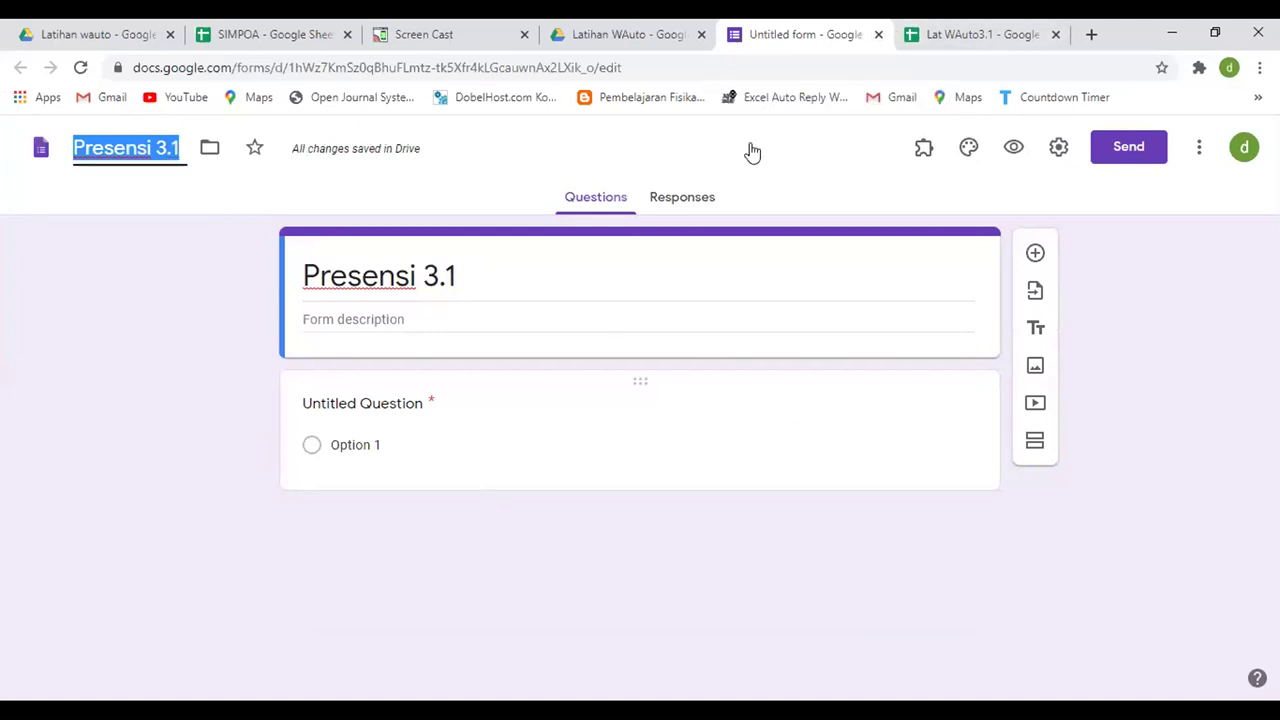
pyautogui.click(877, 36)
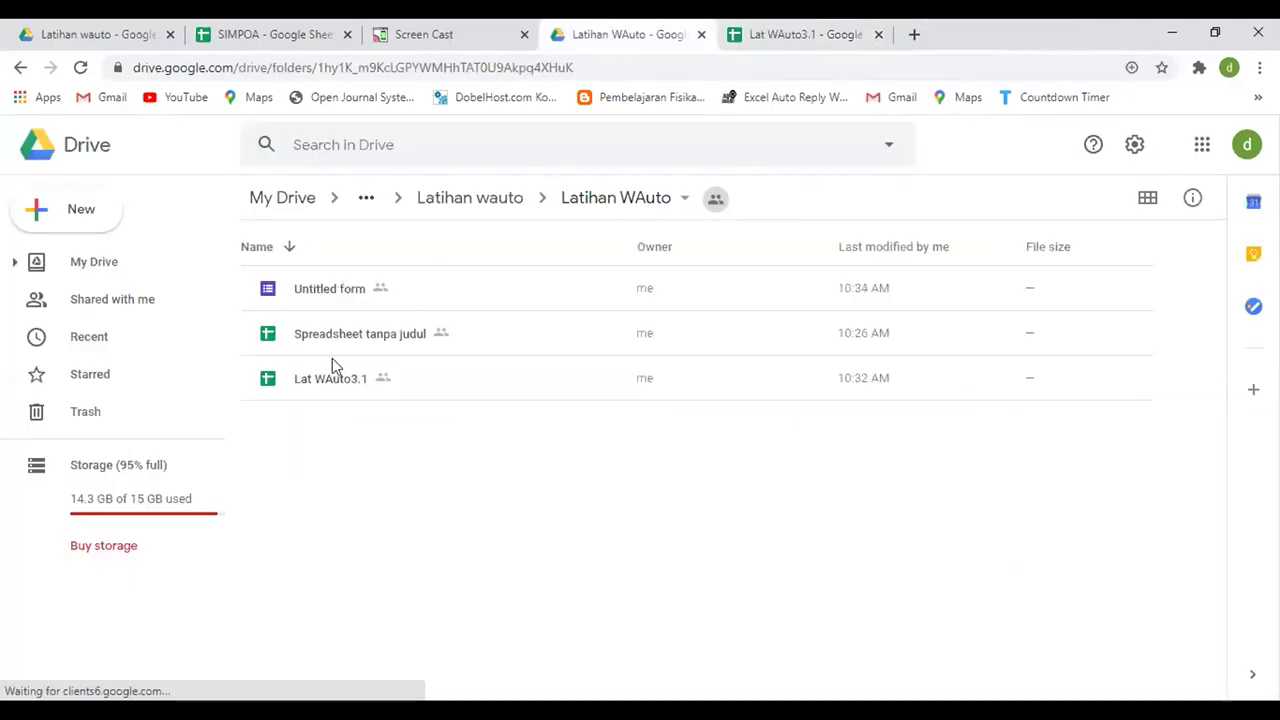
pyautogui.doubleClick(316, 302)
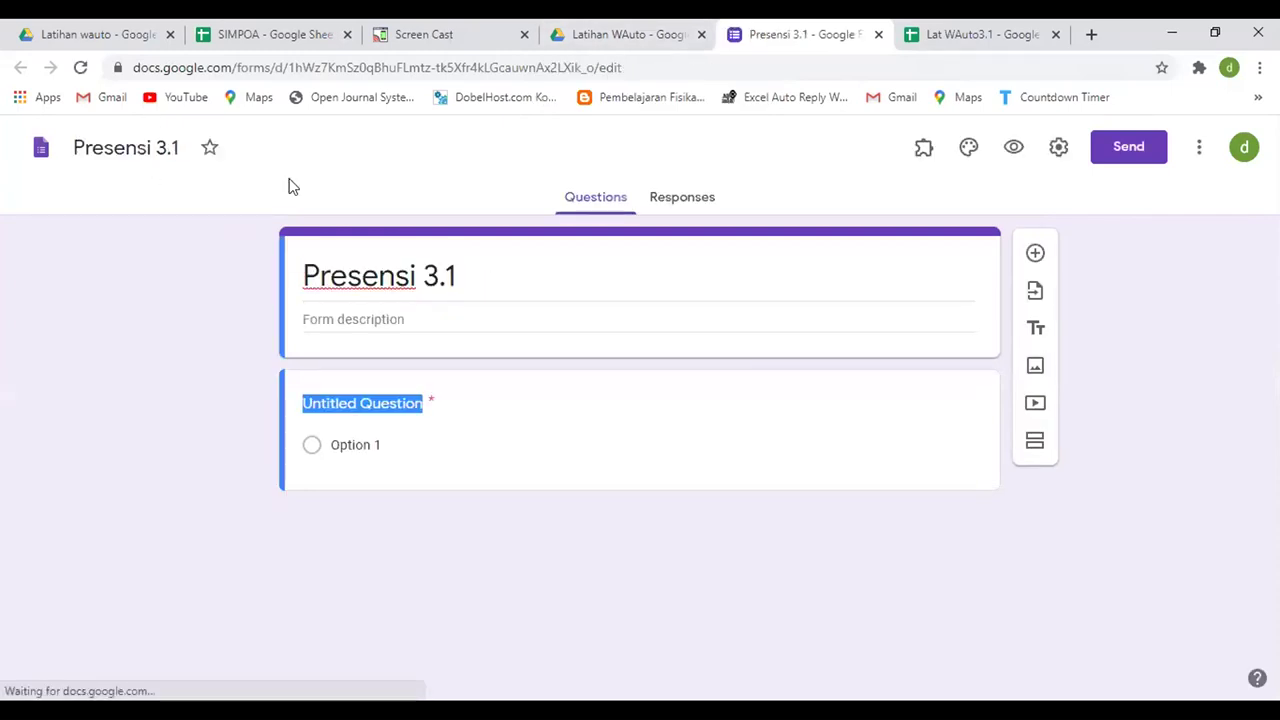
pyautogui.click(1130, 150)
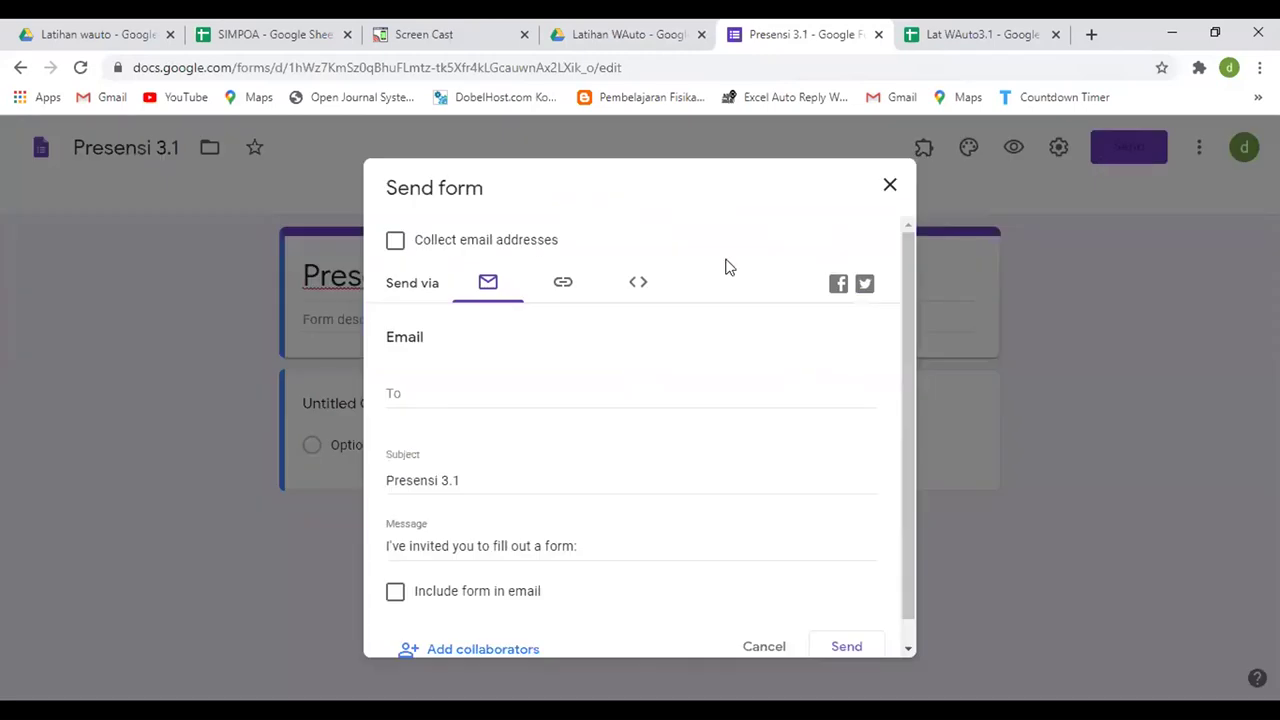
# - Copy the Presensi 3.1 form's shortened link and close the send window
pyautogui.click(563, 287)
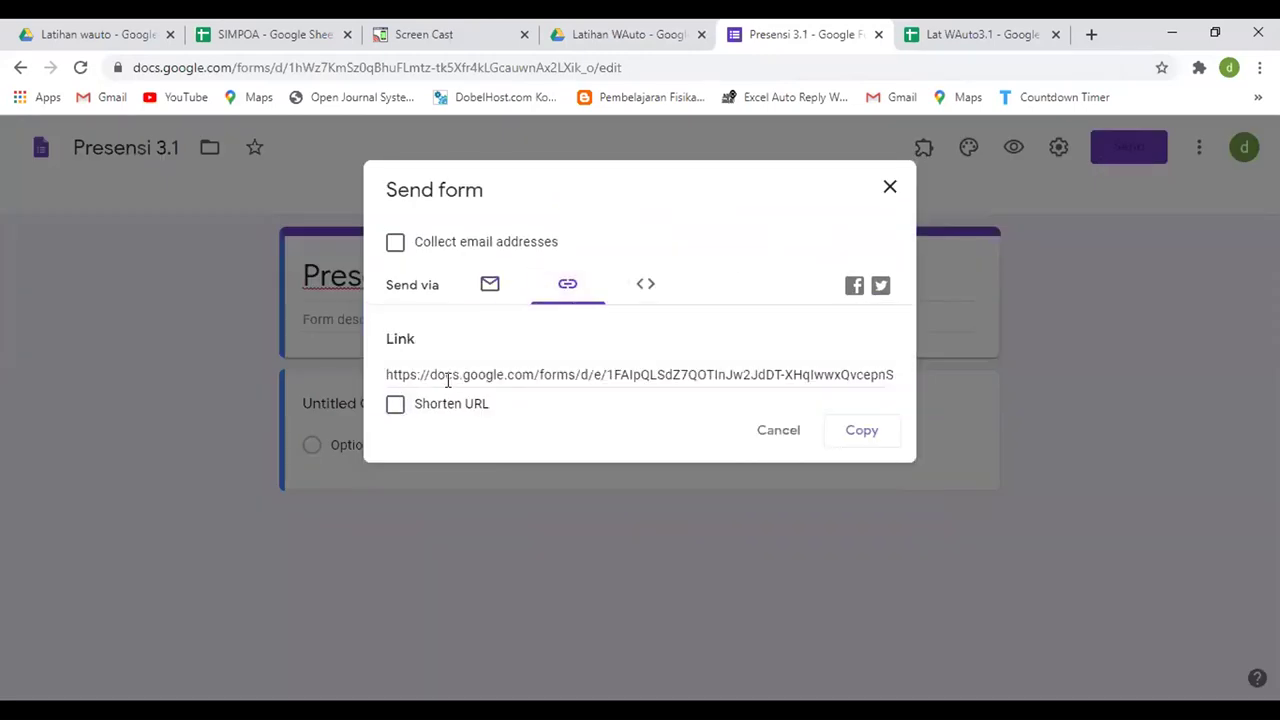
pyautogui.click(396, 406)
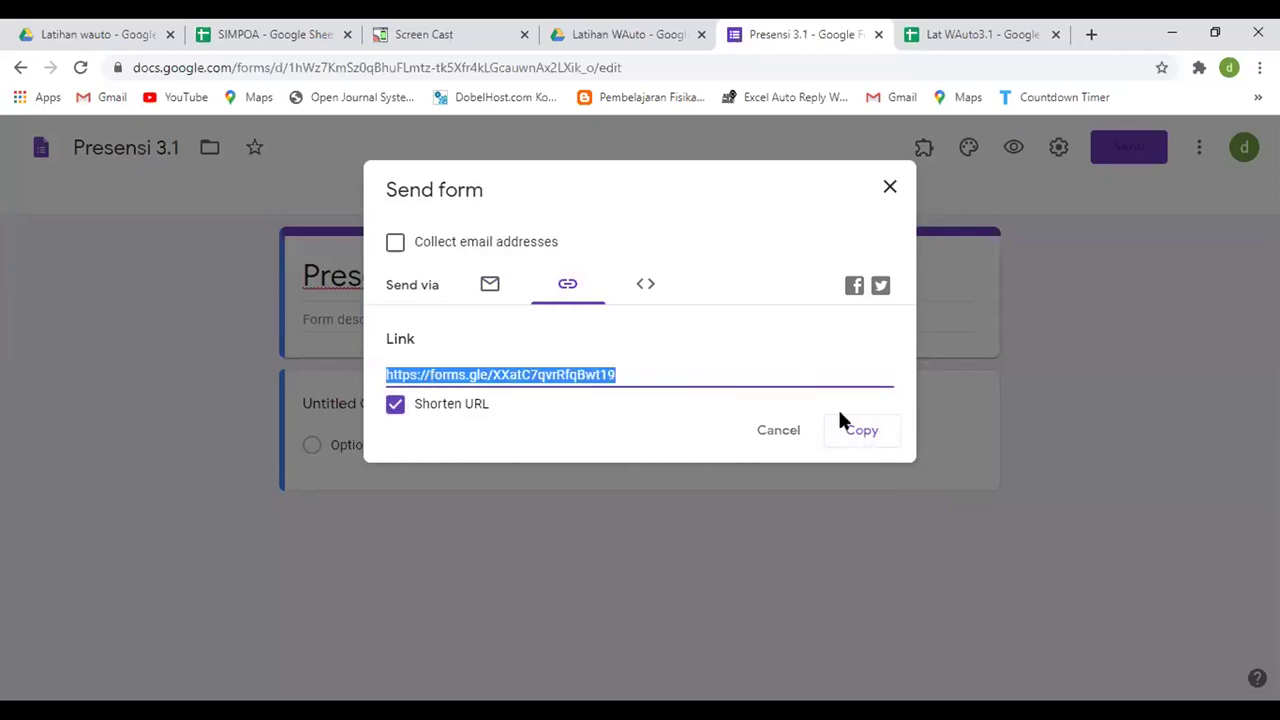
pyautogui.click(871, 432)
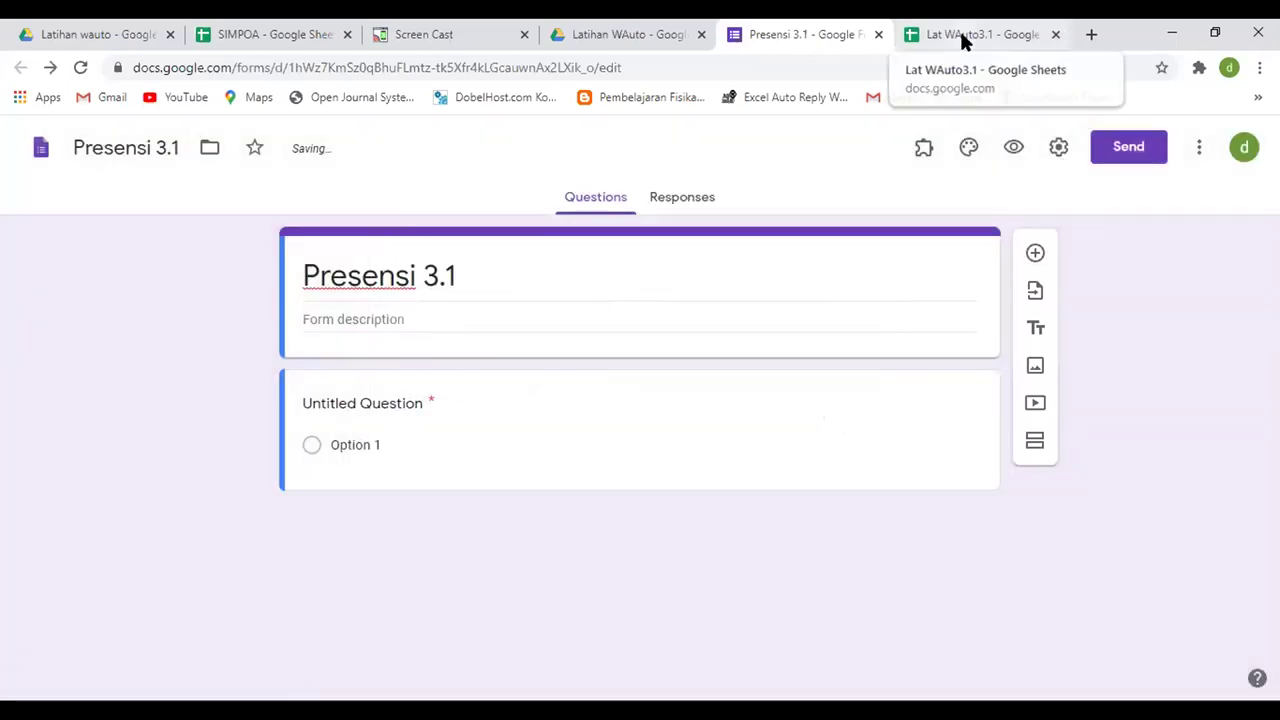
pyautogui.click(960, 32)
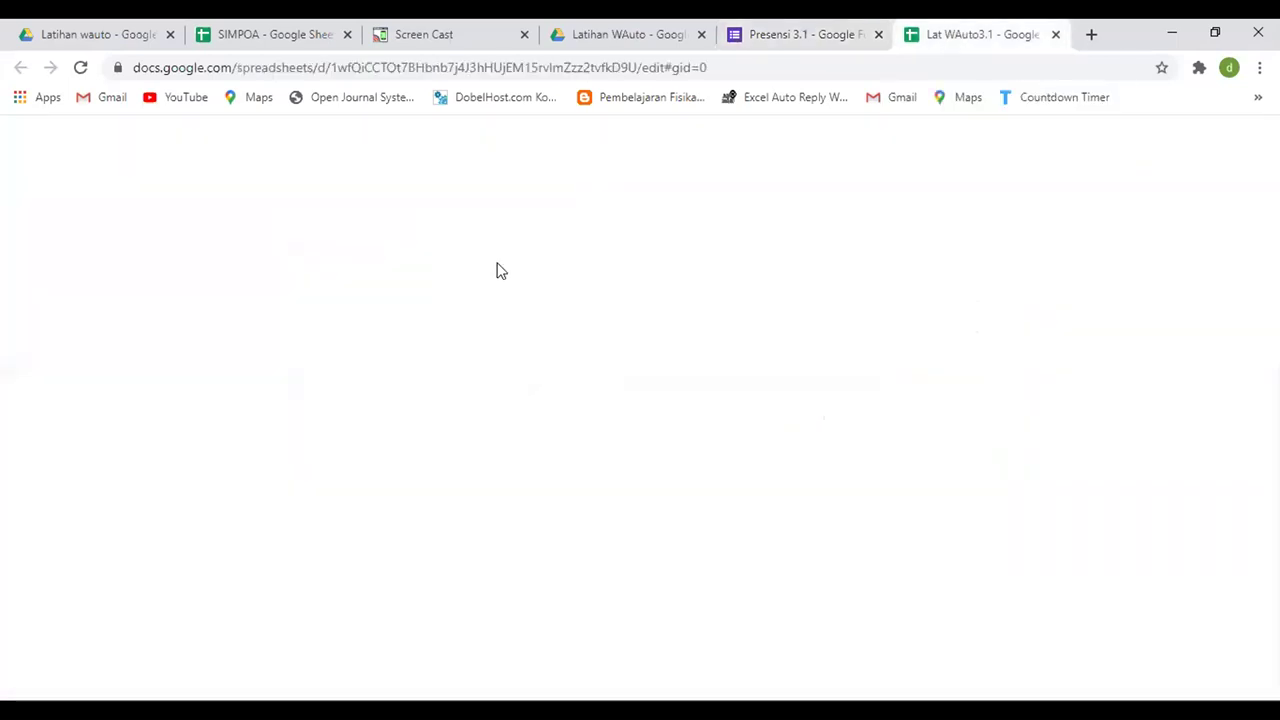
# - Replace the placeholder in B3 with the pasted forms.gle short link
pyautogui.click(251, 505)
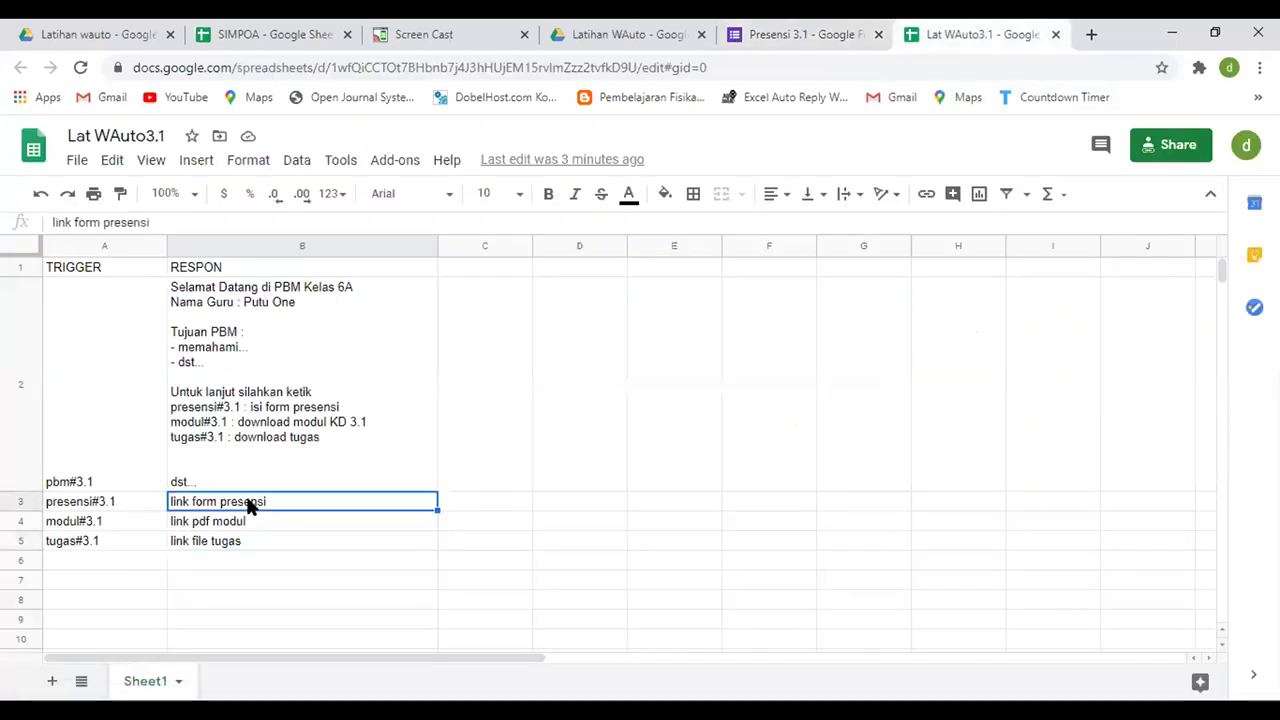
pyautogui.press('Delete')
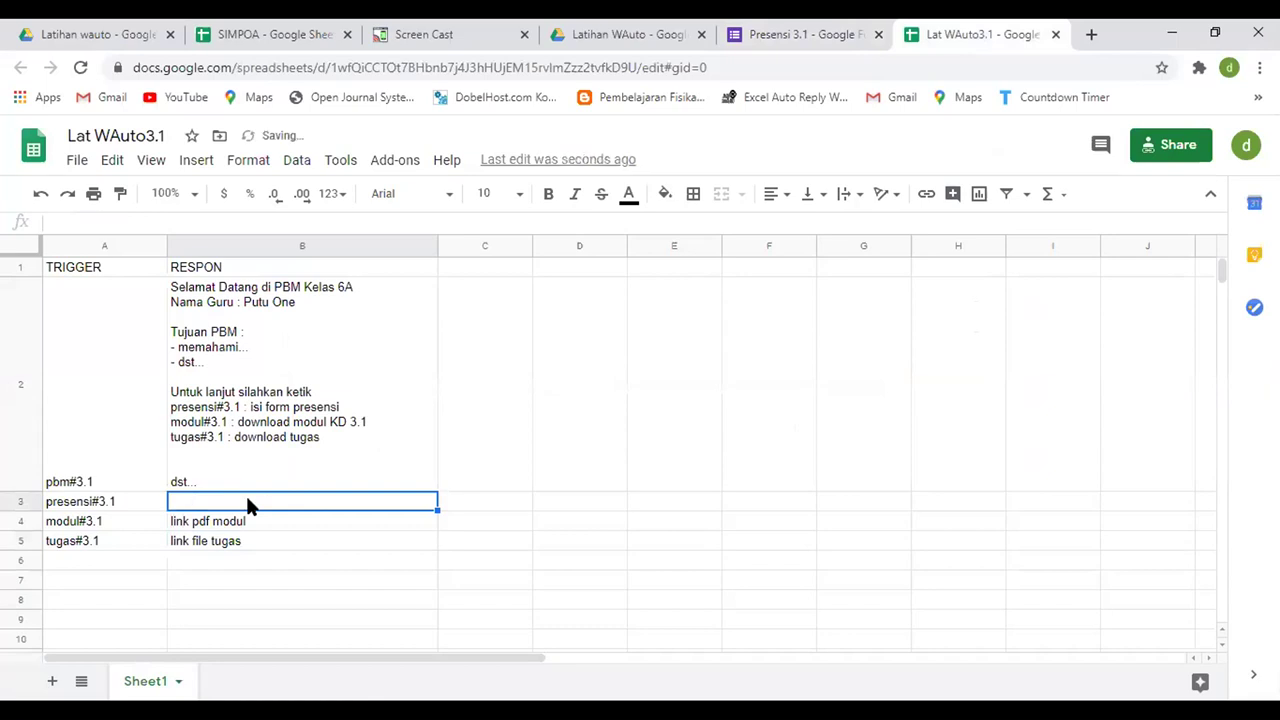
pyautogui.hotkey('ctrl', 'v')
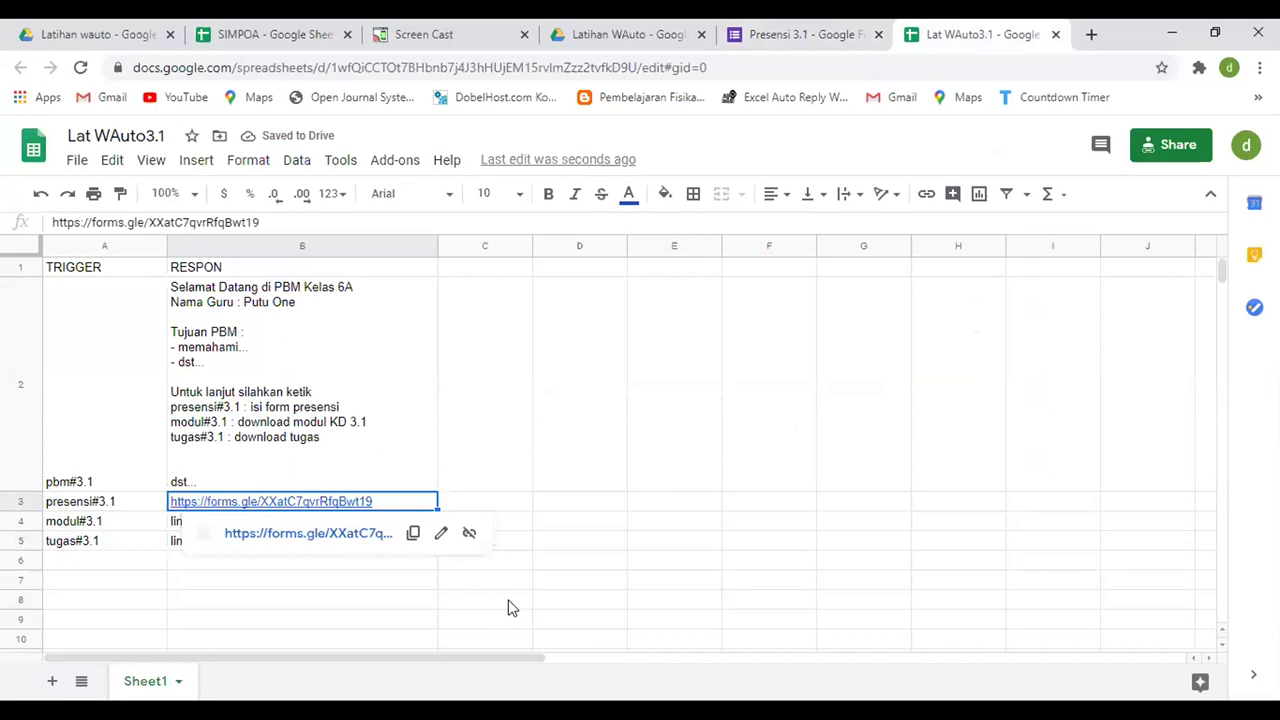
pyautogui.click(509, 603)
# - Close the Presensi 3.1 form and return to the Latihan WAuto folder in Drive
pyautogui.click(229, 525)
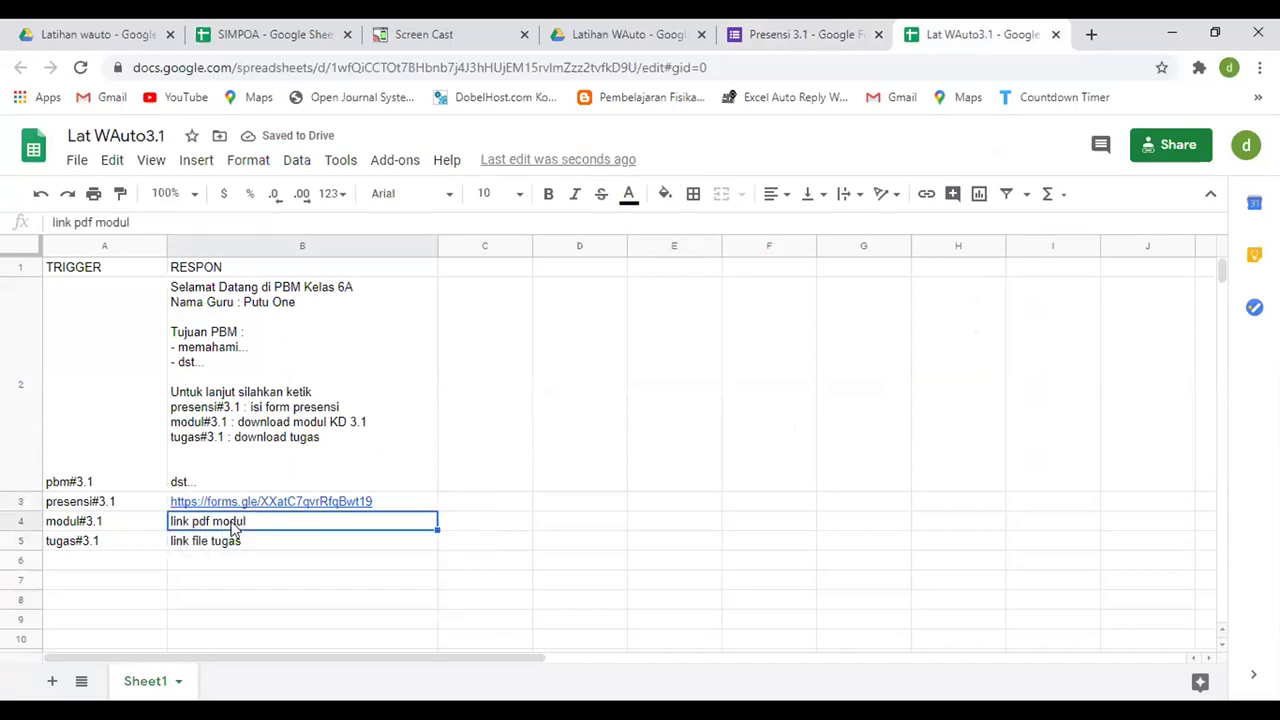
pyautogui.click(805, 36)
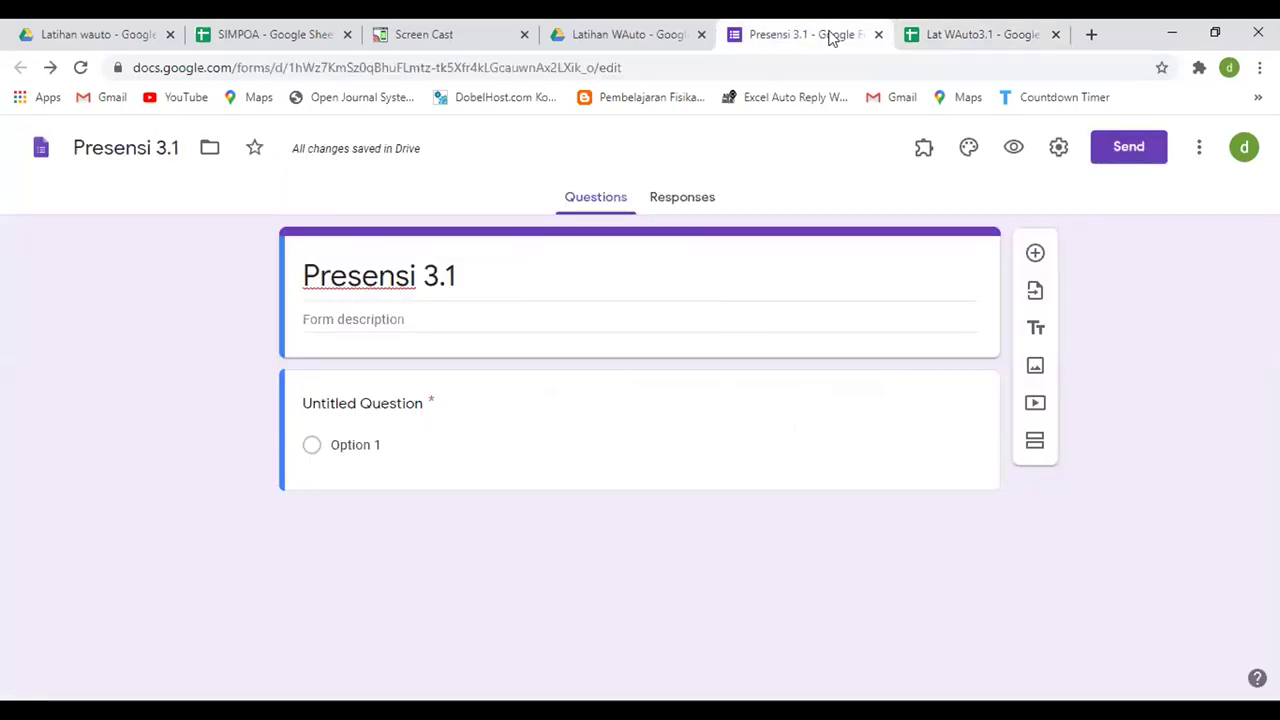
pyautogui.click(599, 30)
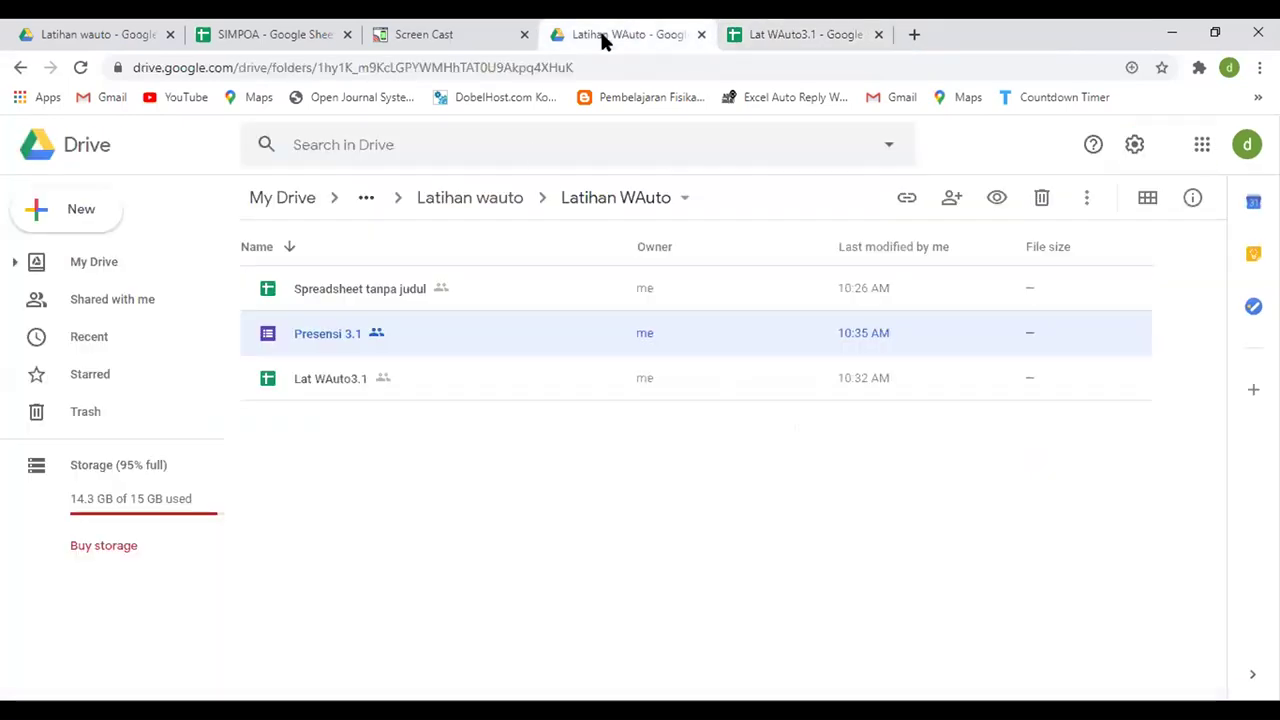
pyautogui.click(305, 450)
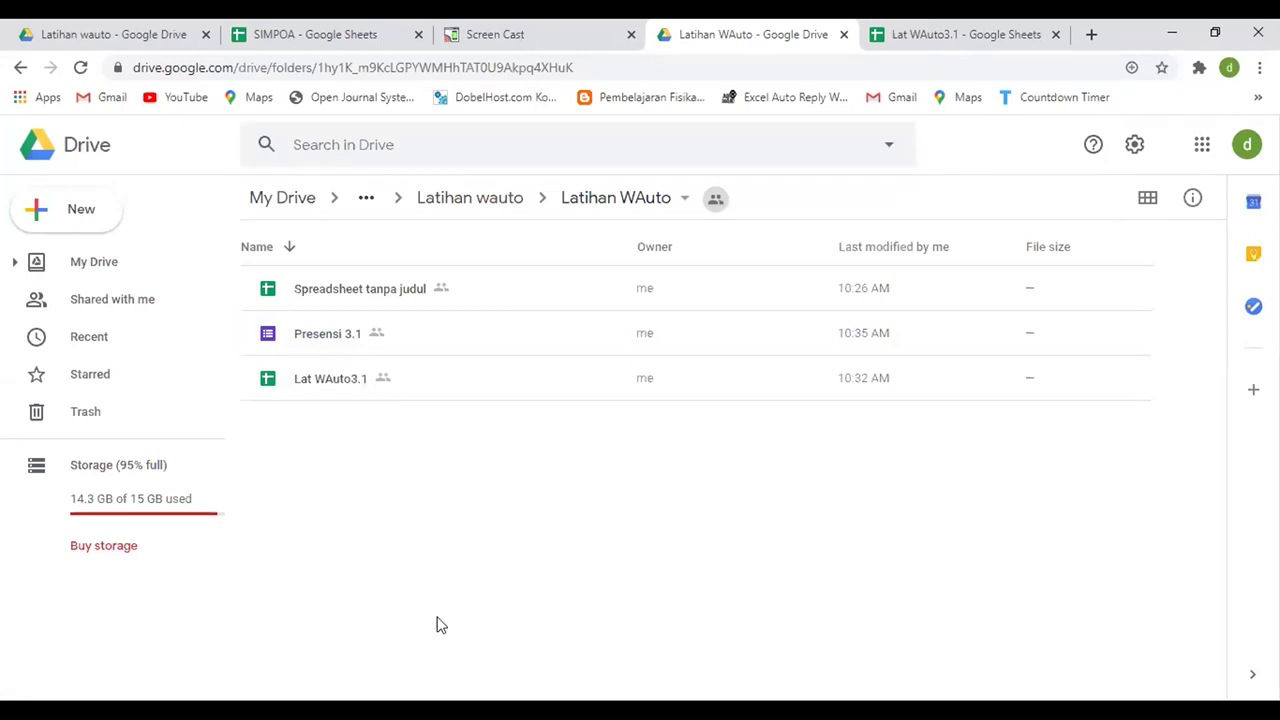
# - Upload modul3.1.pdf from the Documents folder into Latihan WAuto
pyautogui.click(84, 216)
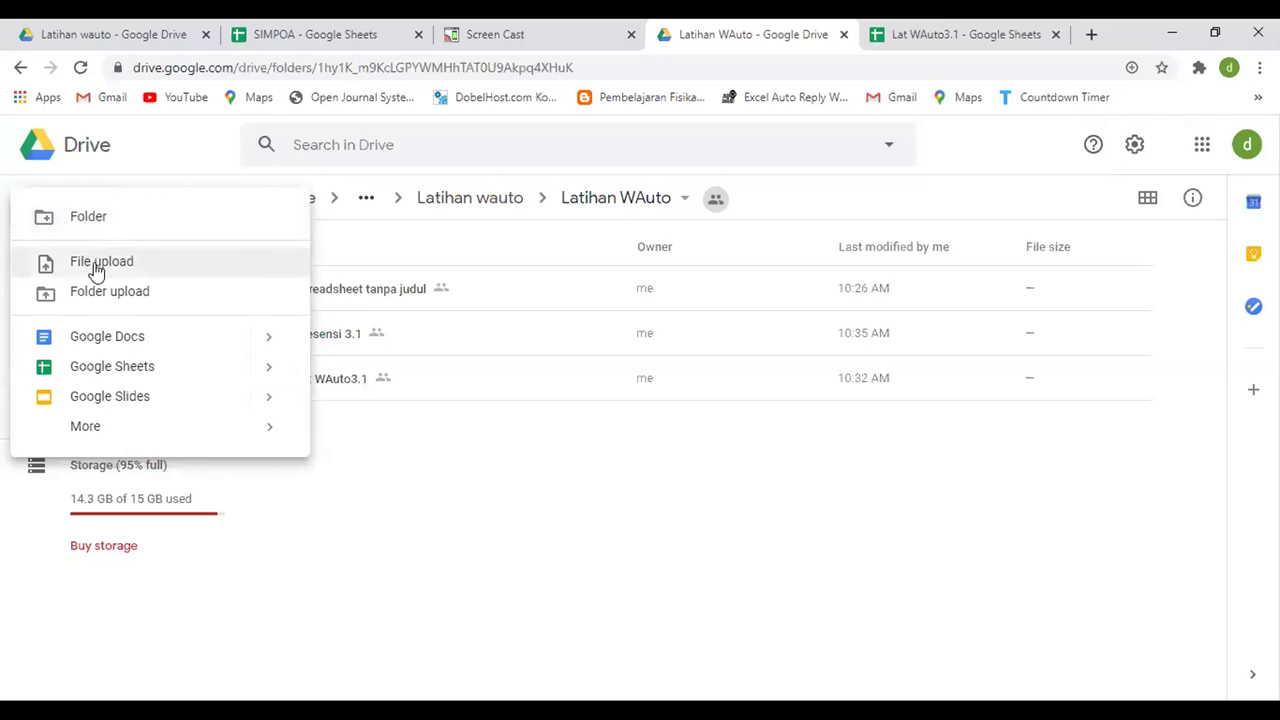
pyautogui.click(96, 266)
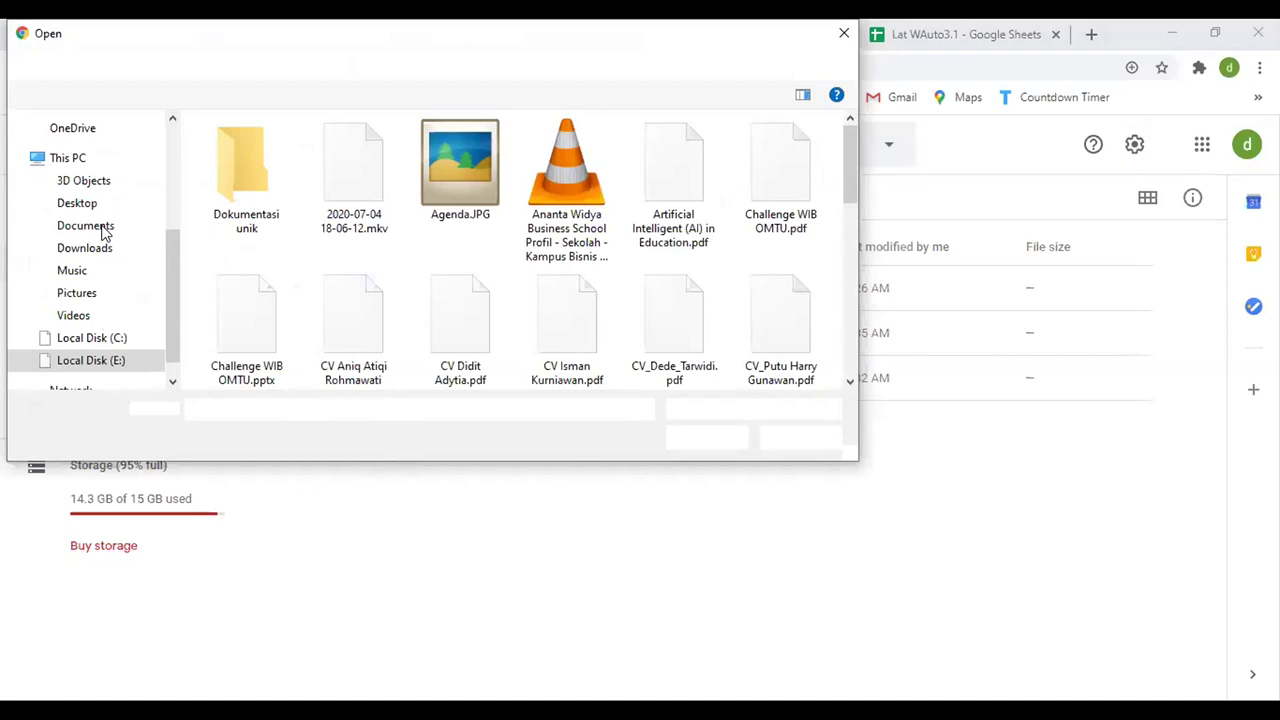
pyautogui.press('Escape')
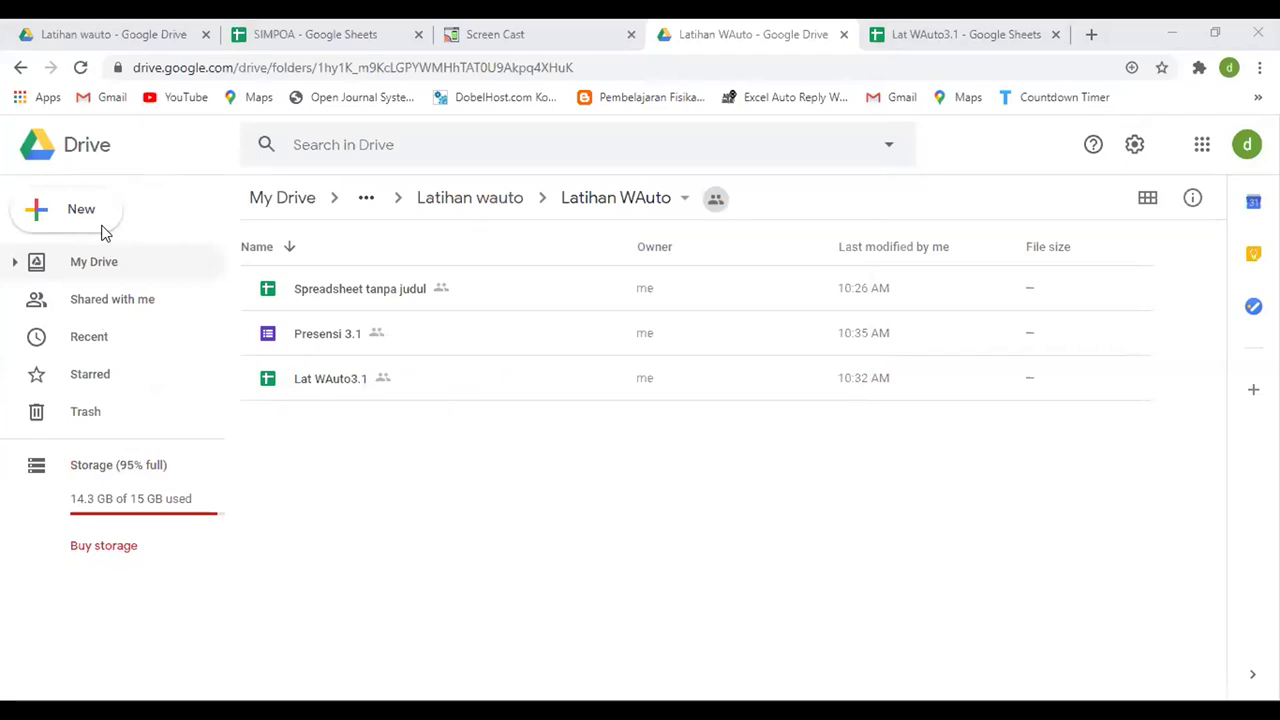
pyautogui.hotkey('shift', 'u')
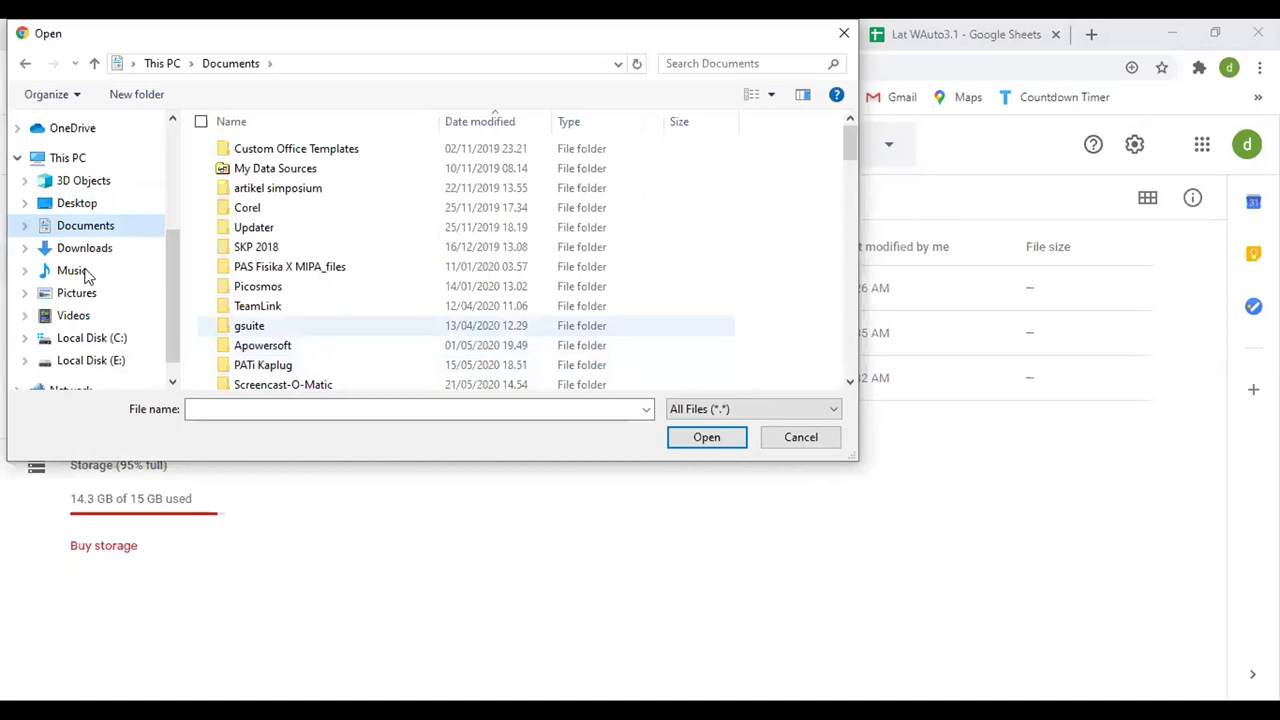
pyautogui.scroll(-12, 855, 362)
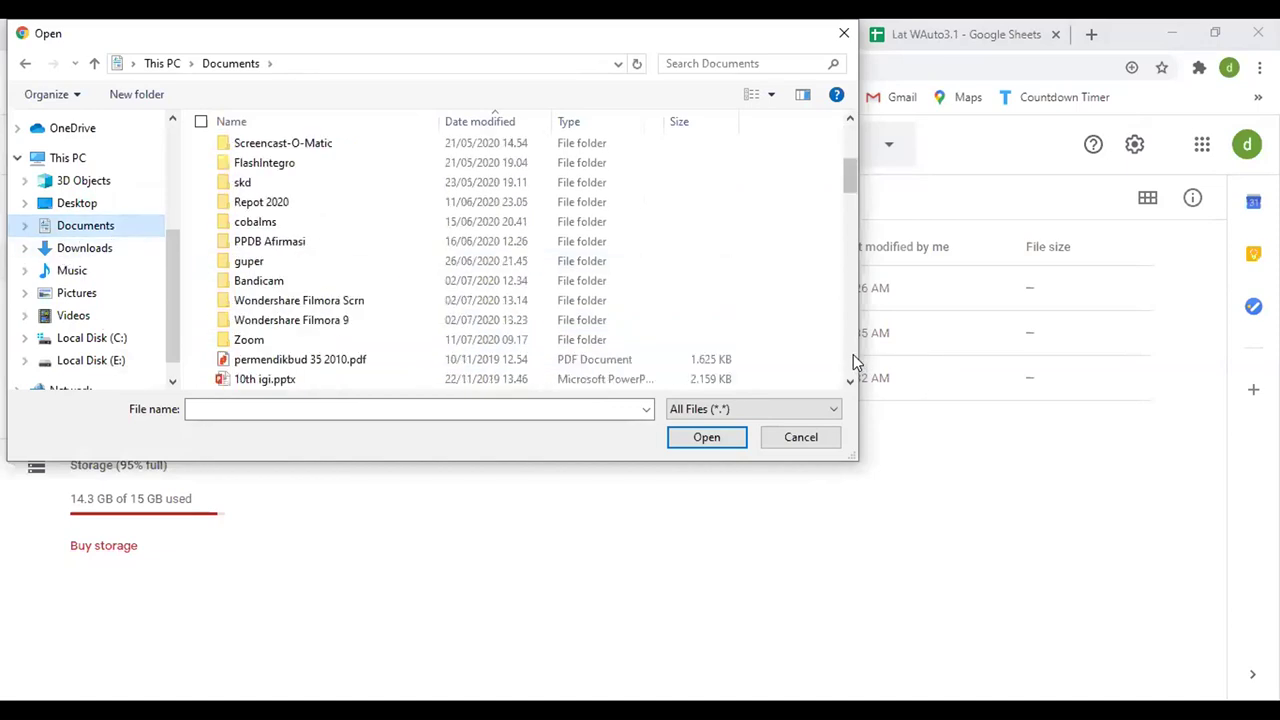
pyautogui.scroll(-8, 855, 362)
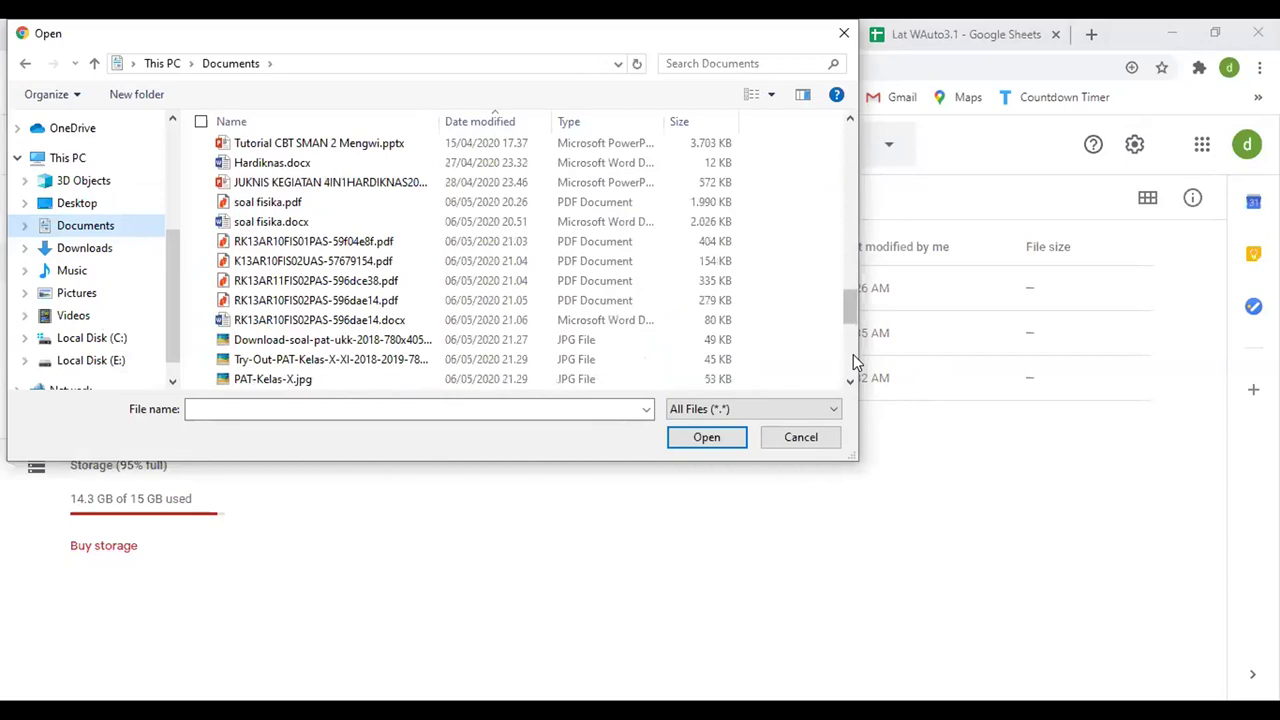
pyautogui.scroll(-4, 855, 362)
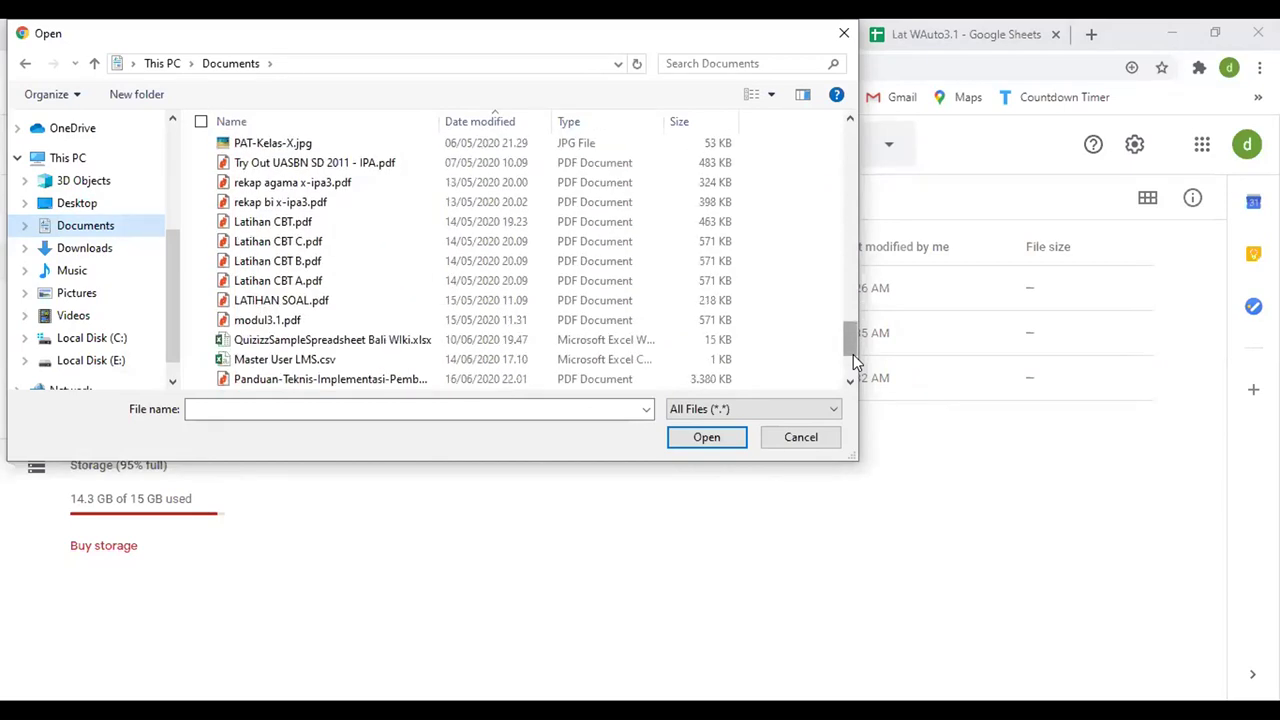
pyautogui.click(258, 320)
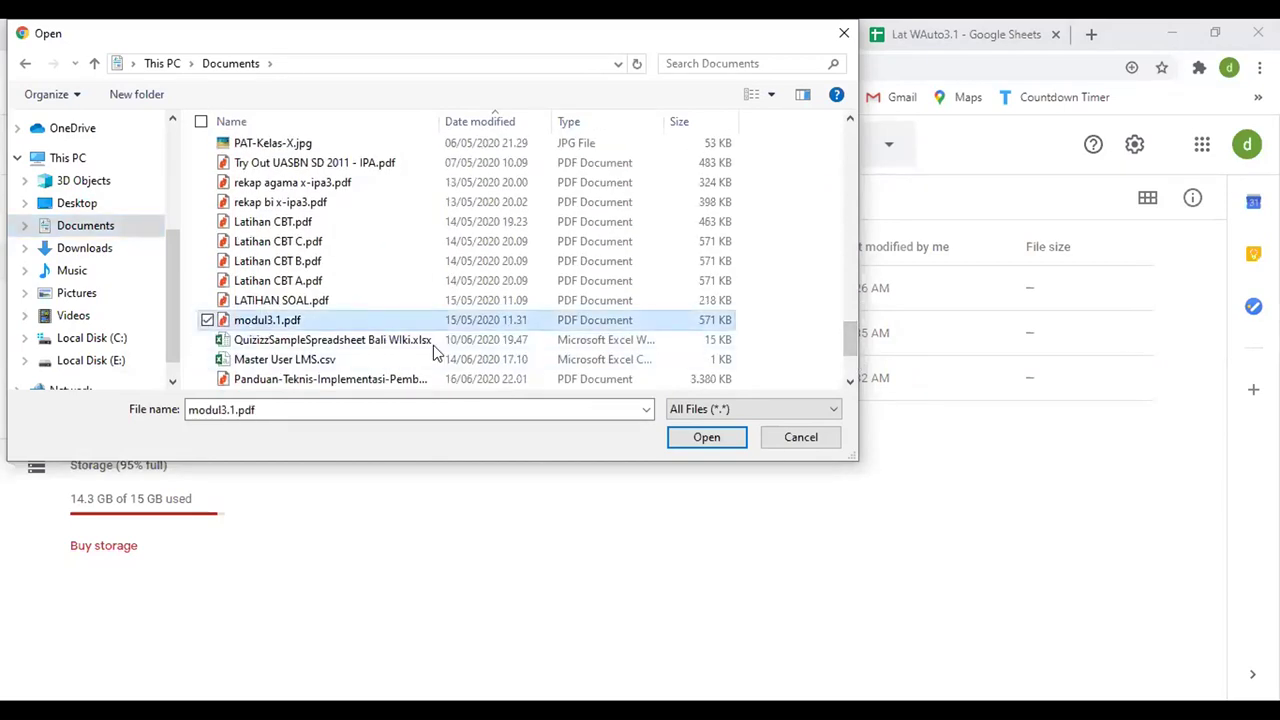
pyautogui.click(728, 437)
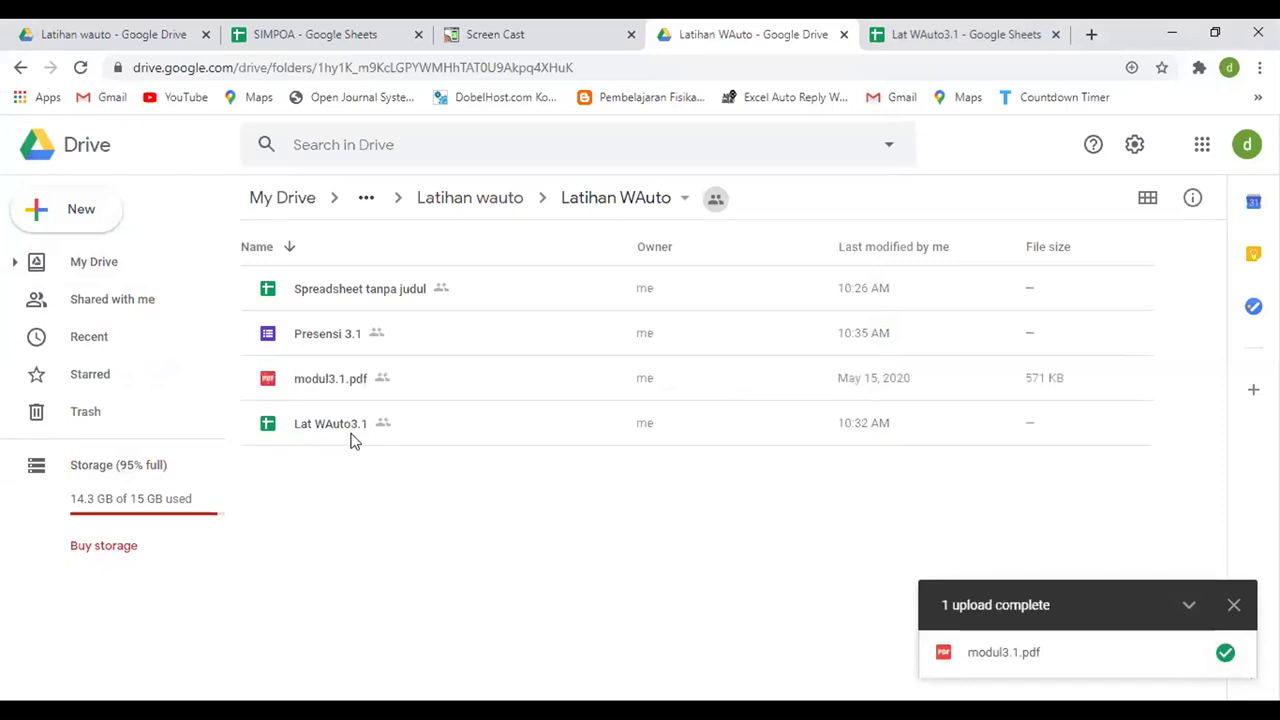
# - Set modul3.1.pdf's link access to Anyone with the link as Viewer
pyautogui.click(329, 383)
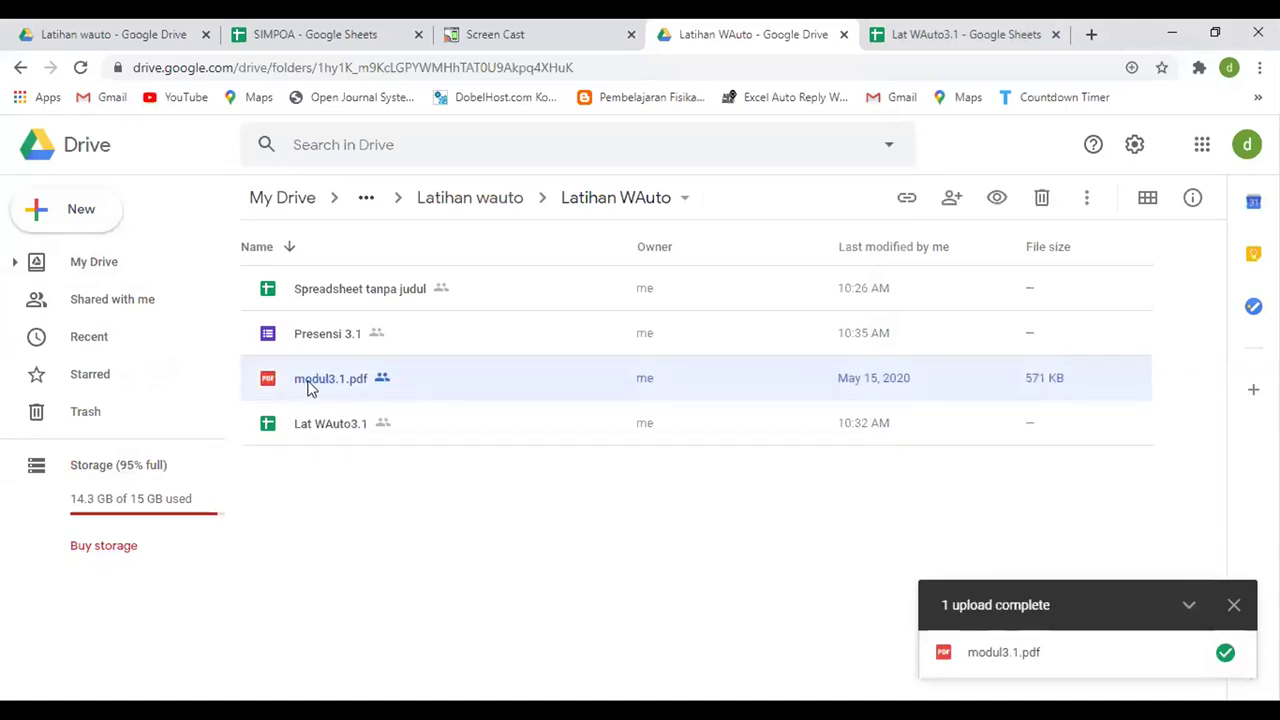
pyautogui.click(328, 532)
pyautogui.click(318, 390)
pyautogui.click(910, 200)
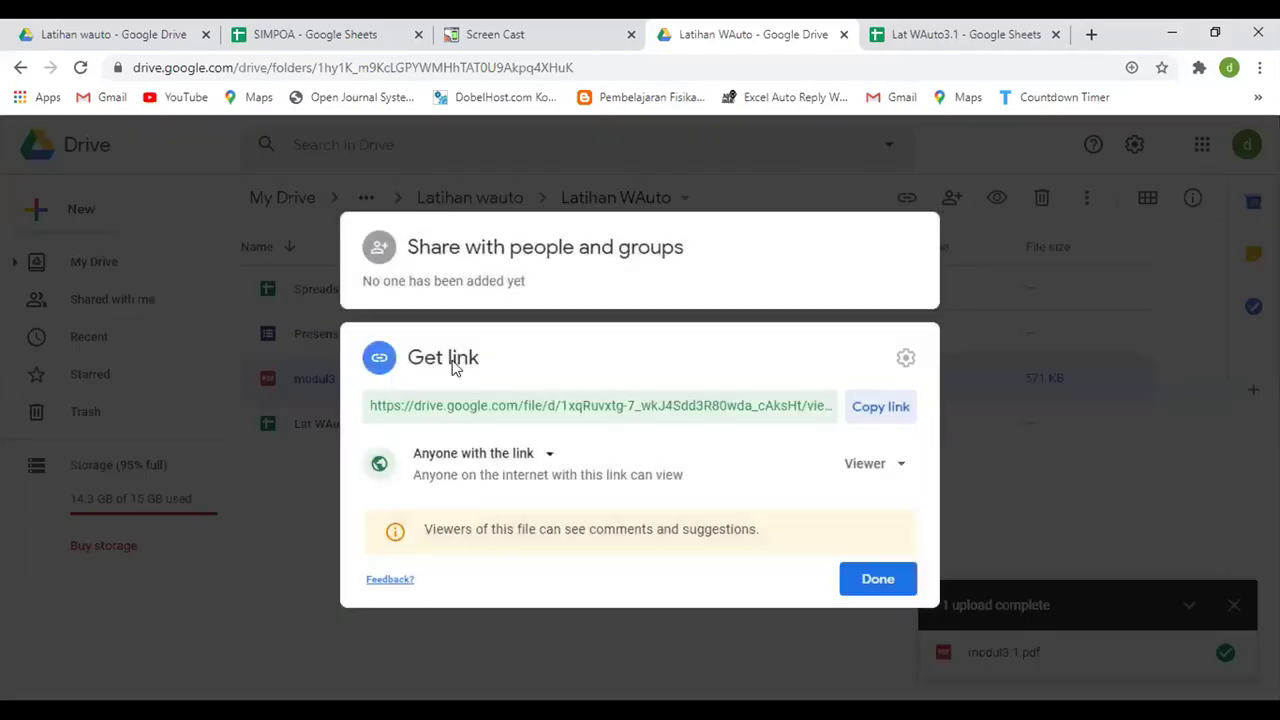
pyautogui.click(536, 457)
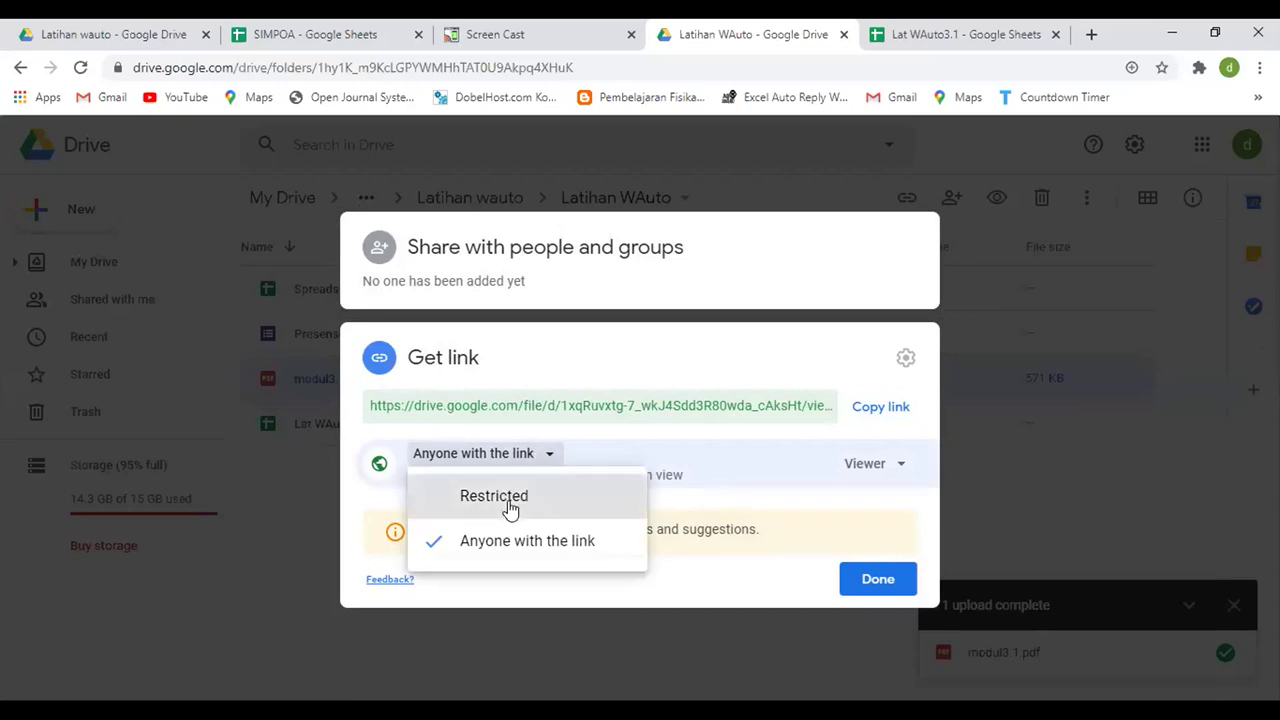
pyautogui.click(508, 496)
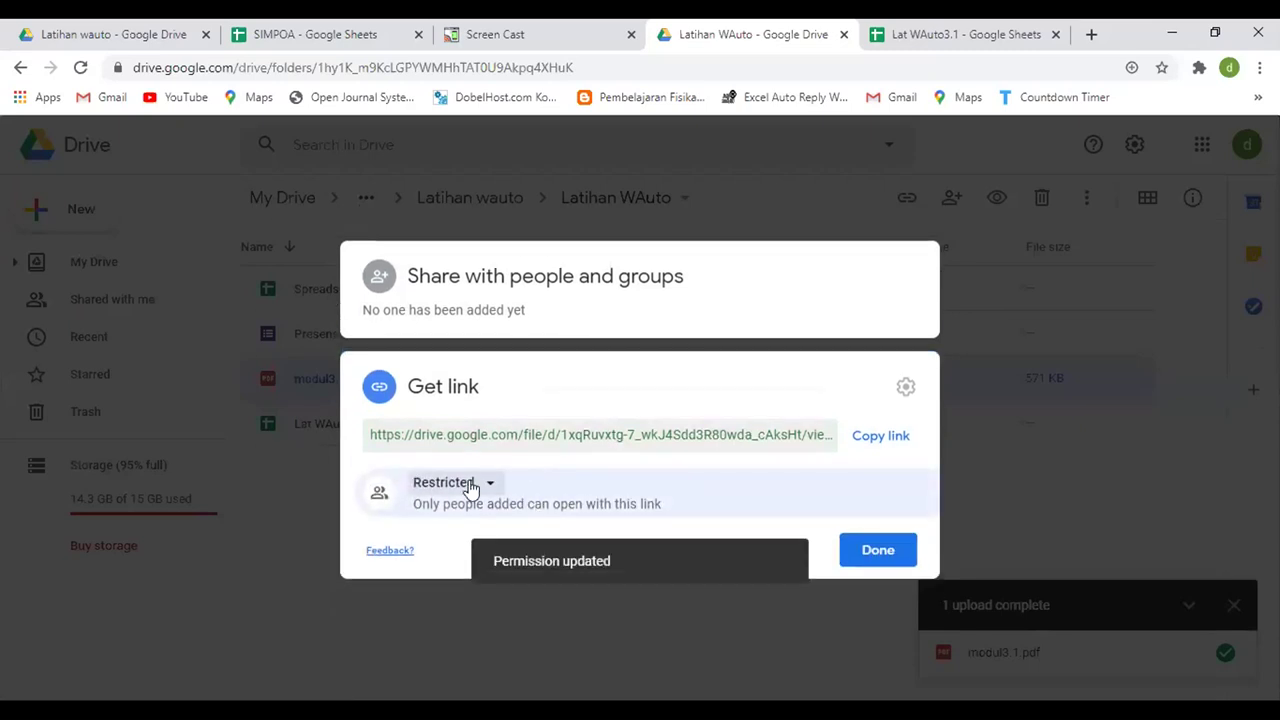
pyautogui.click(470, 487)
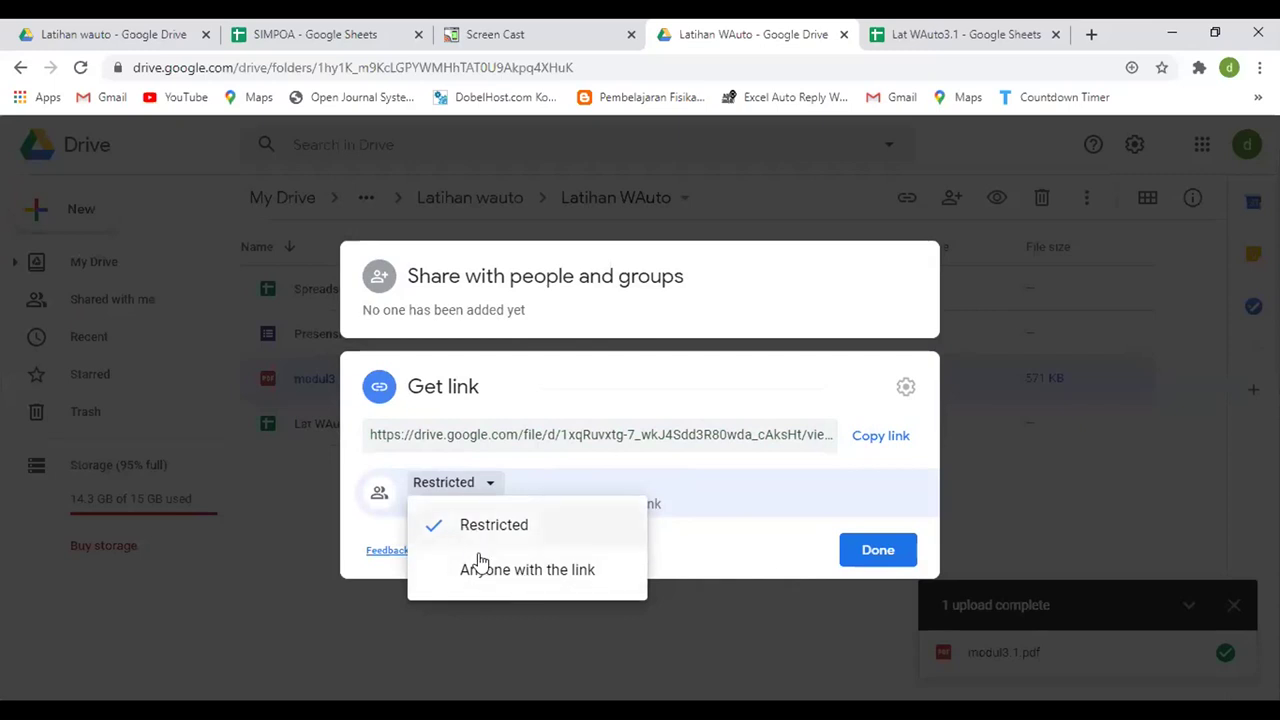
pyautogui.click(465, 573)
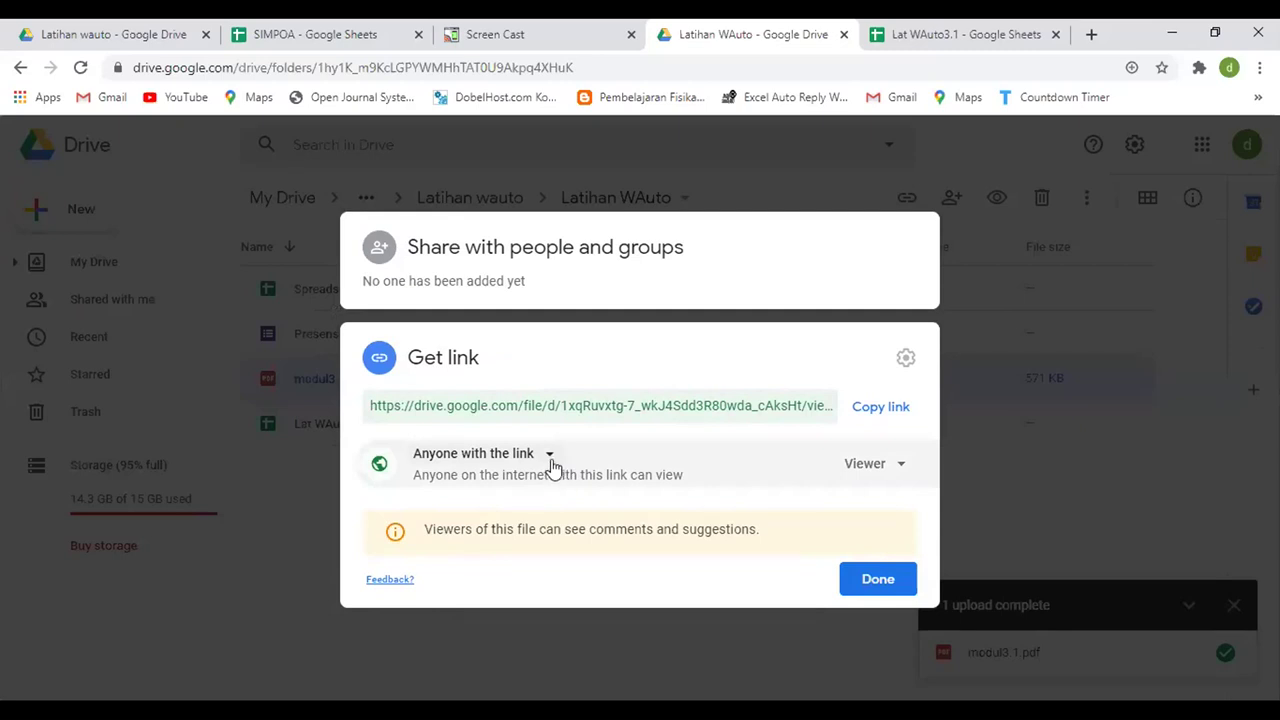
pyautogui.click(528, 456)
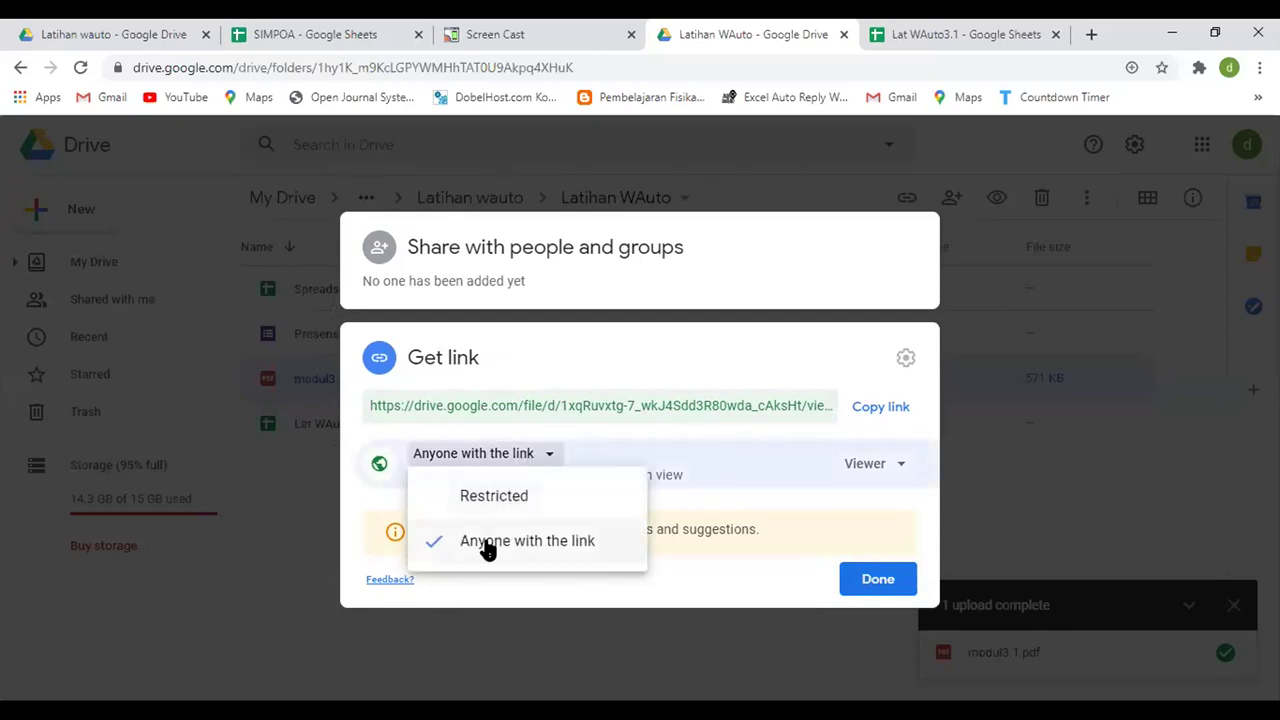
pyautogui.click(489, 545)
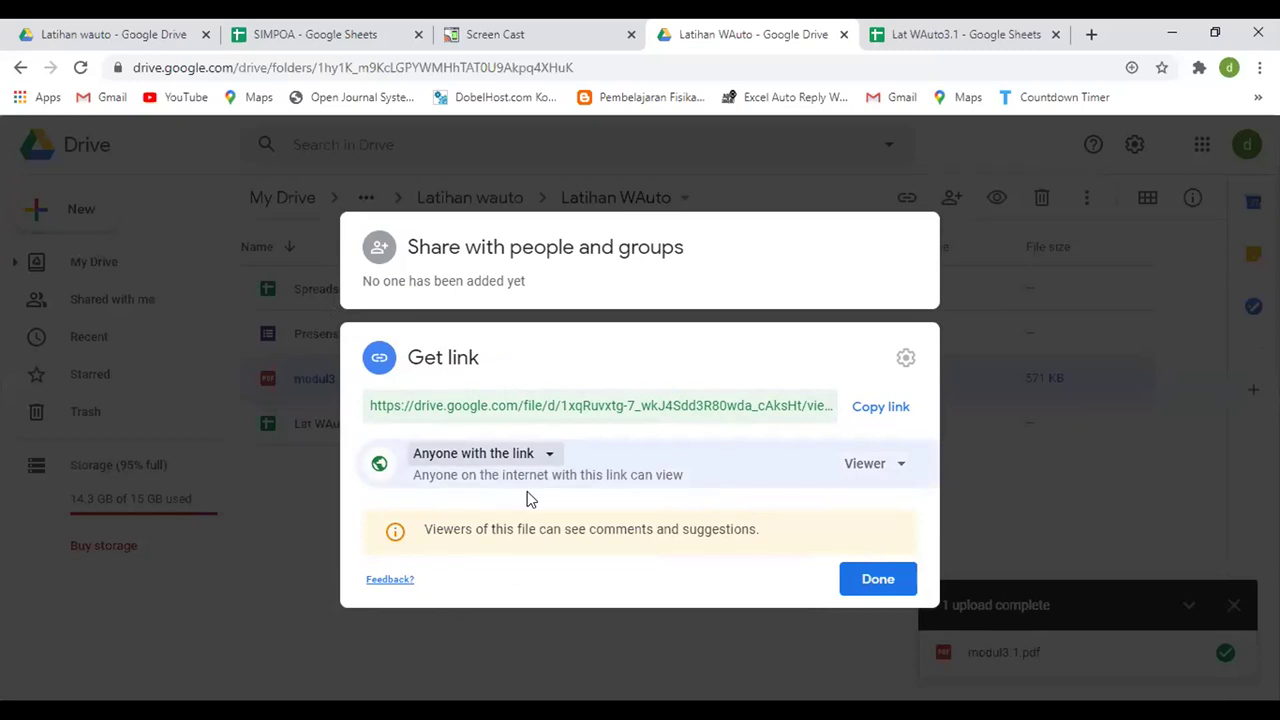
# - Copy modul3.1.pdf's share link and return to the Lat WAuto3.1 spreadsheet
pyautogui.click(890, 412)
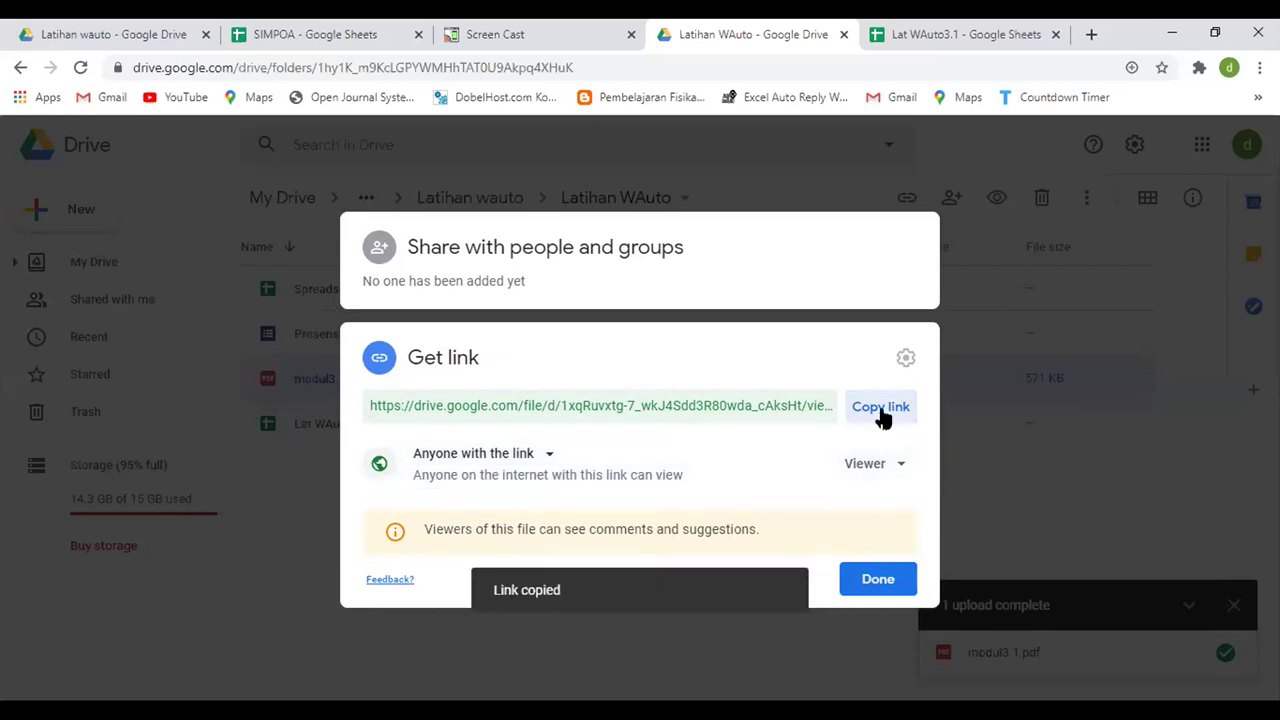
pyautogui.click(507, 463)
pyautogui.click(508, 546)
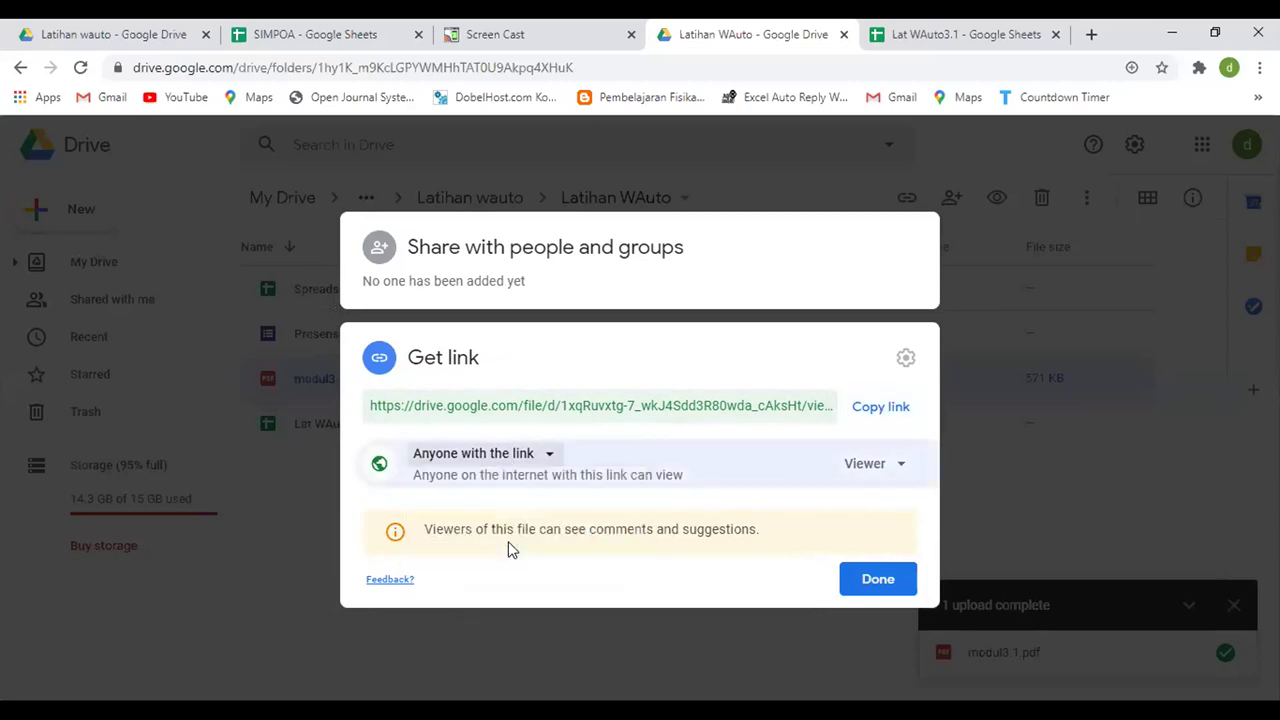
pyautogui.click(880, 407)
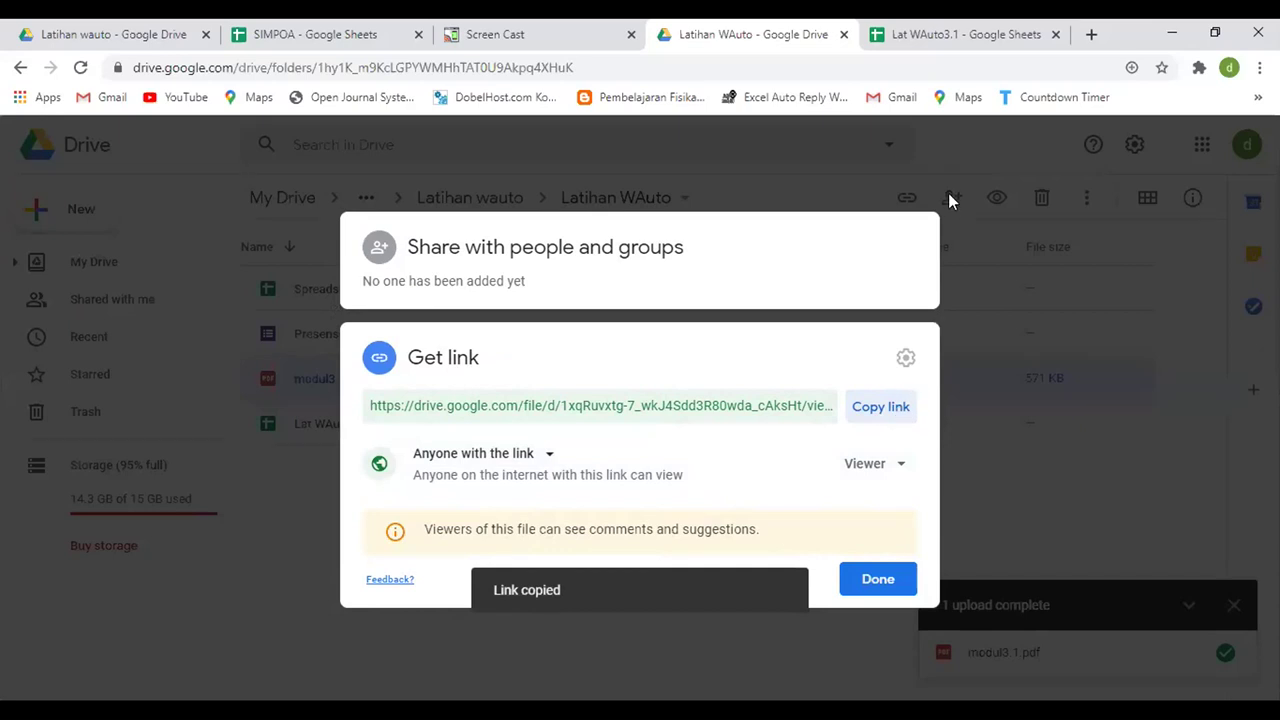
pyautogui.click(958, 34)
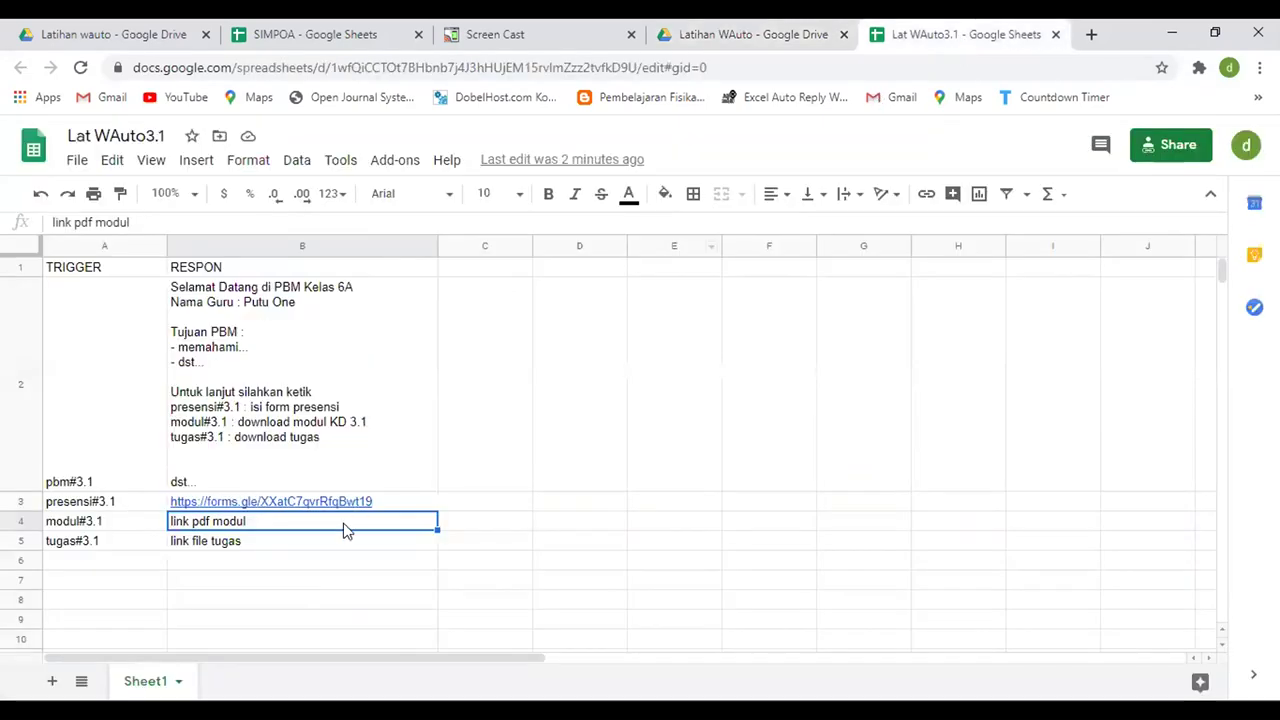
# - Paste the modul3.1.pdf share link into B4 and clear the tugas#3.1 placeholder in B5
pyautogui.press('Delete')
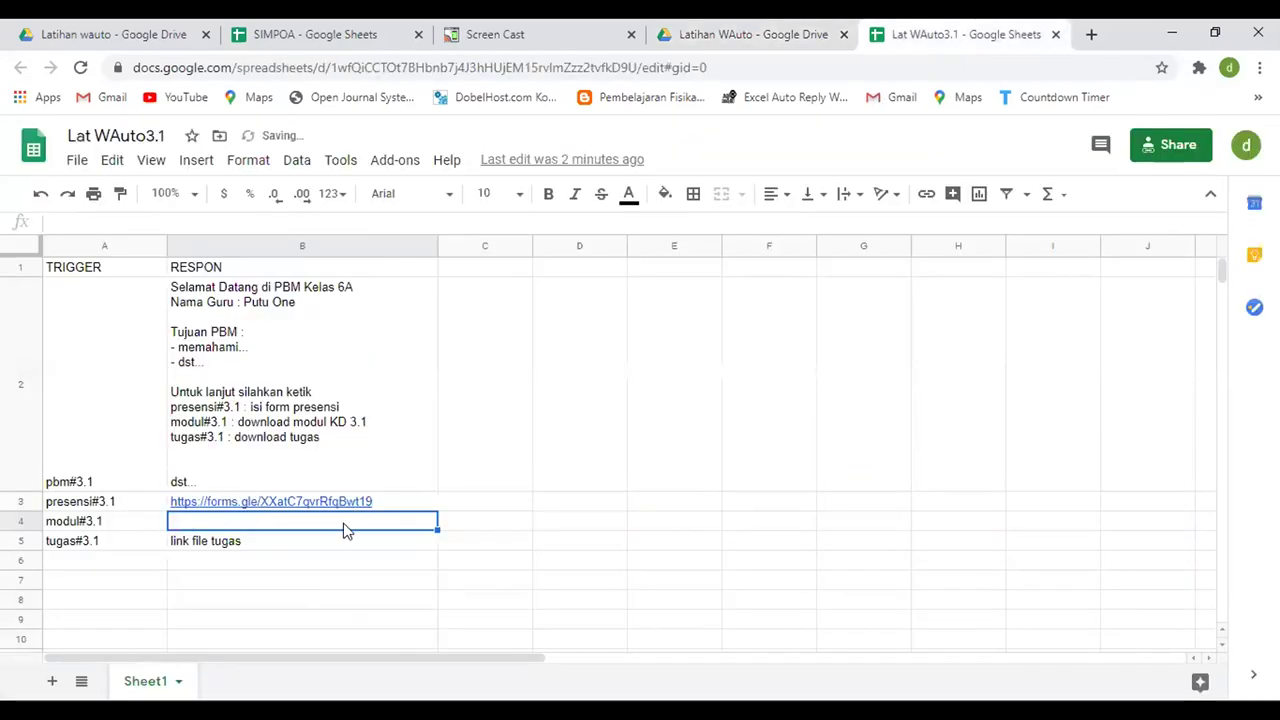
pyautogui.hotkey('ctrl', 'v')
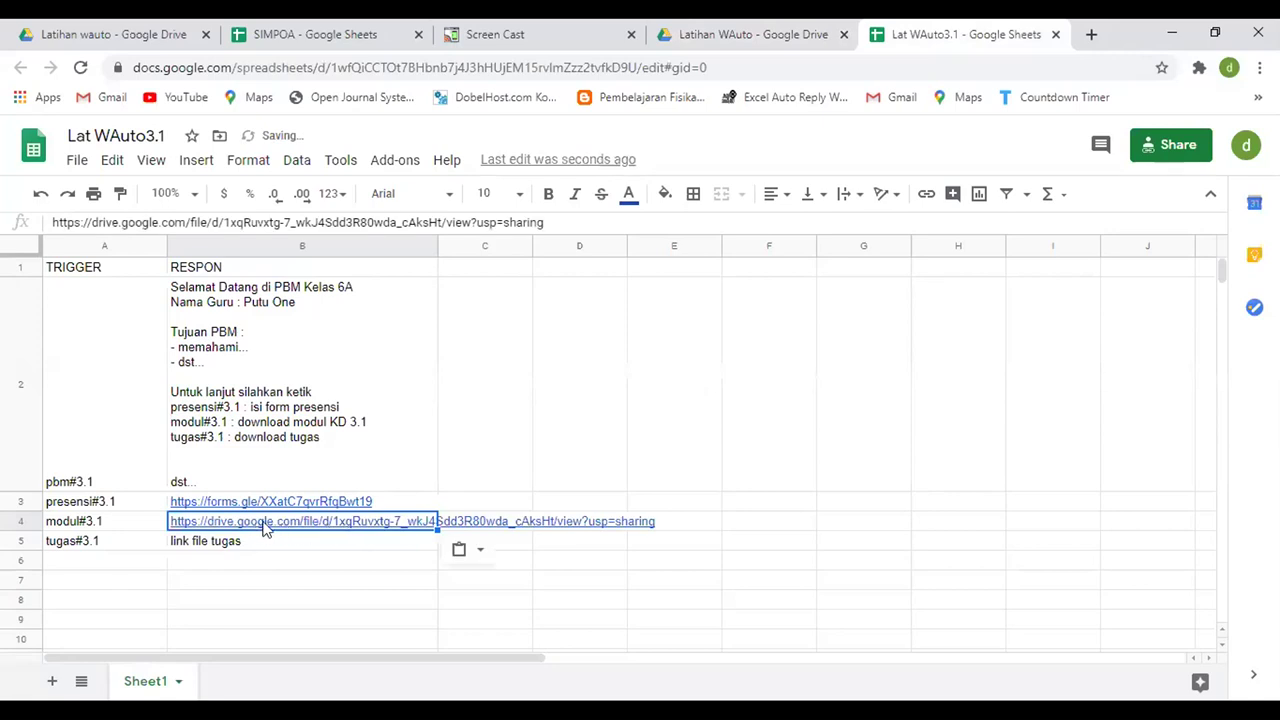
pyautogui.moveTo(334, 523)
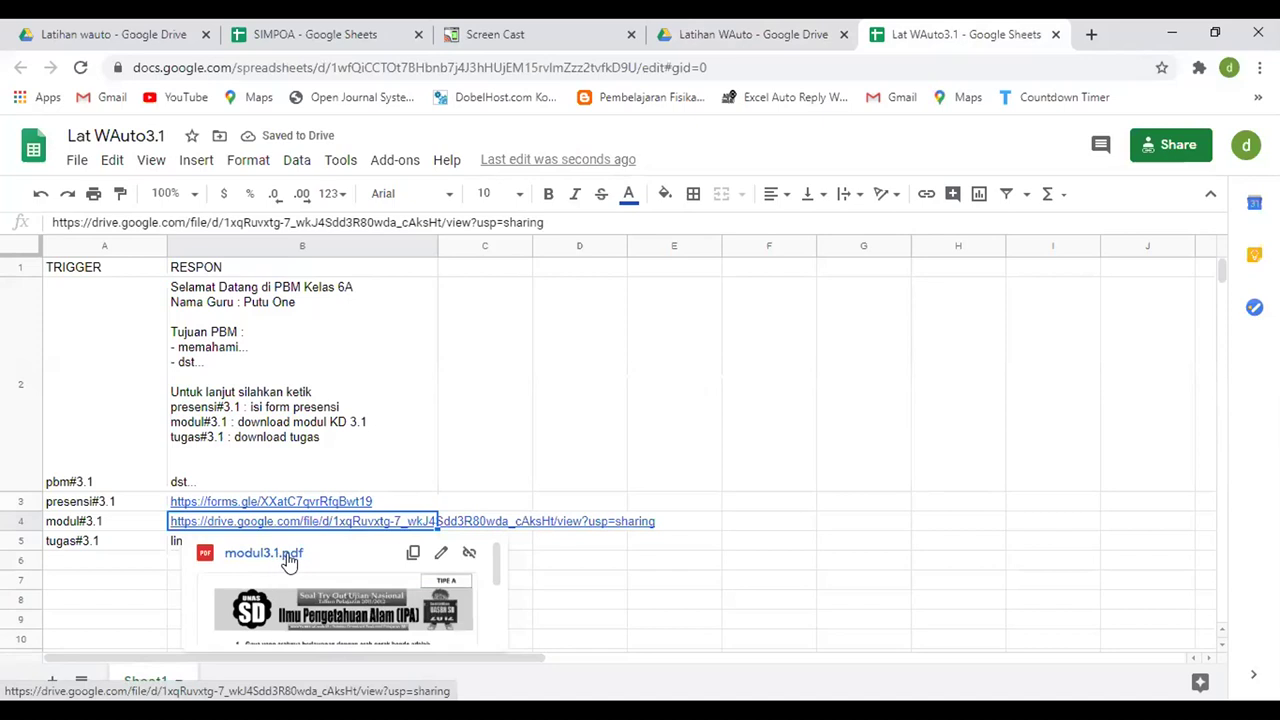
pyautogui.click(560, 582)
pyautogui.click(226, 549)
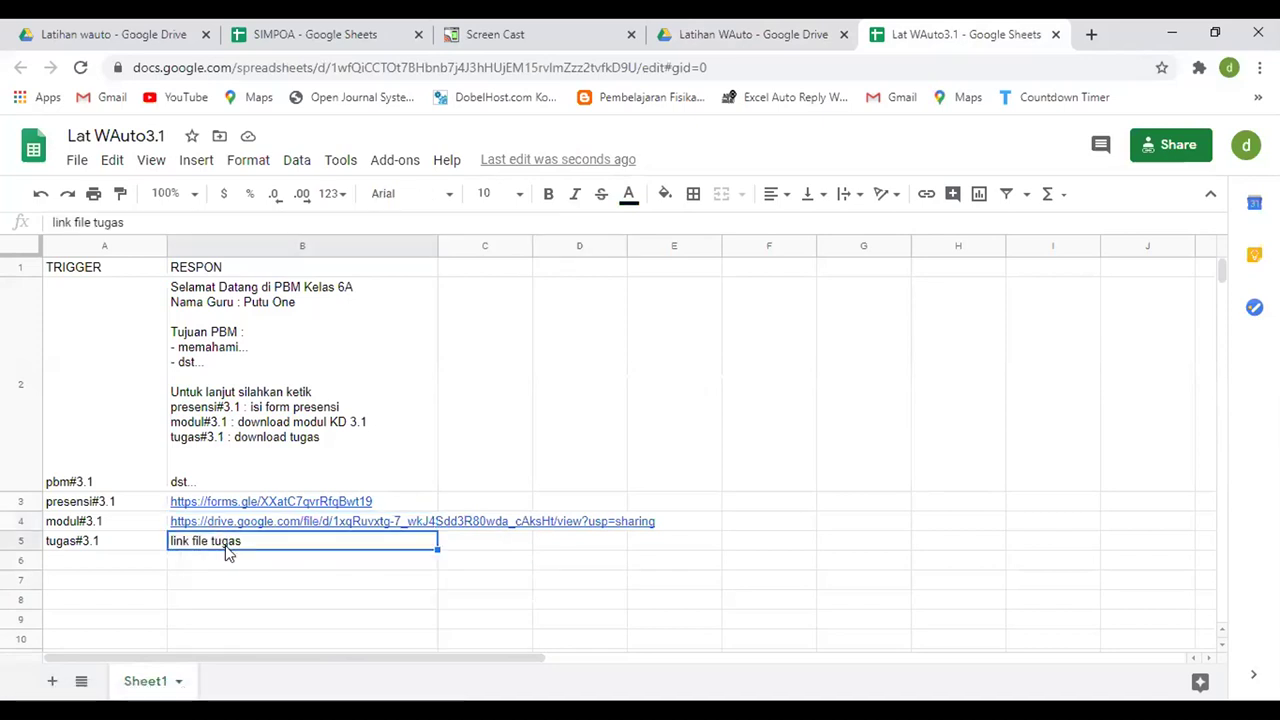
pyautogui.press('Delete')
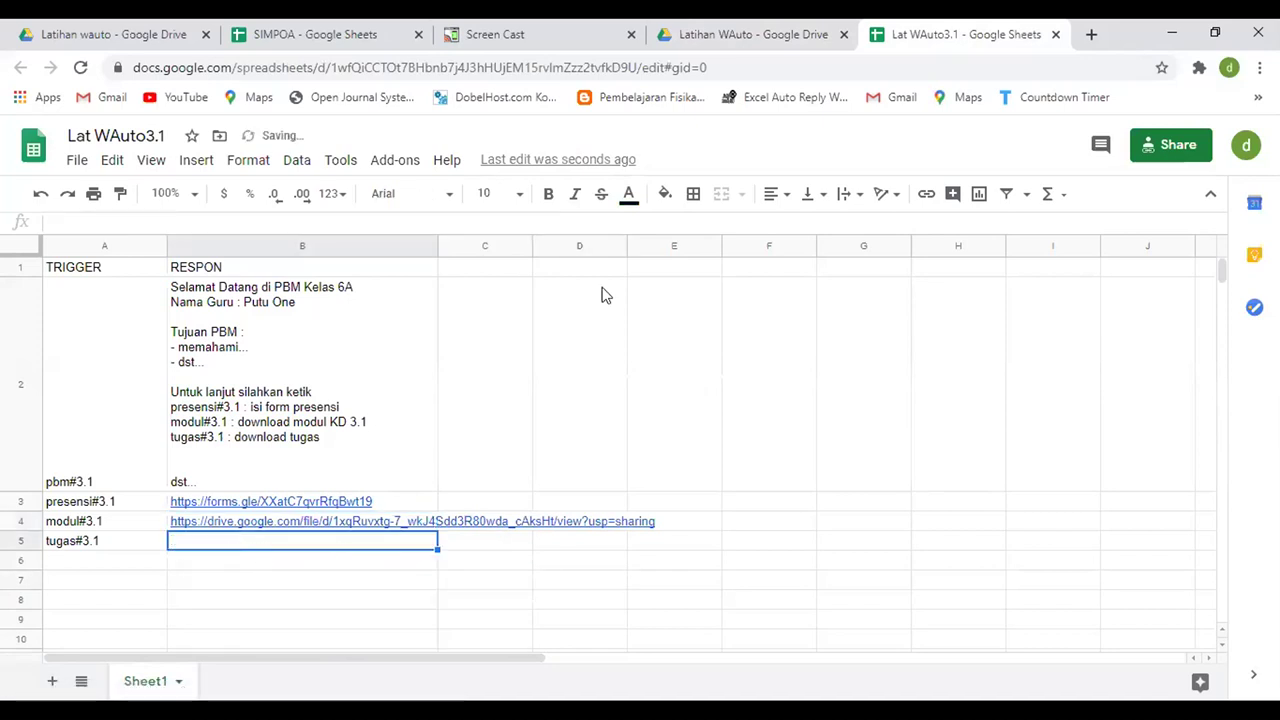
# - Back in Drive, close modul3.1.pdf's sharing settings and deselect the file
pyautogui.click(727, 36)
pyautogui.click(874, 578)
pyautogui.click(369, 533)
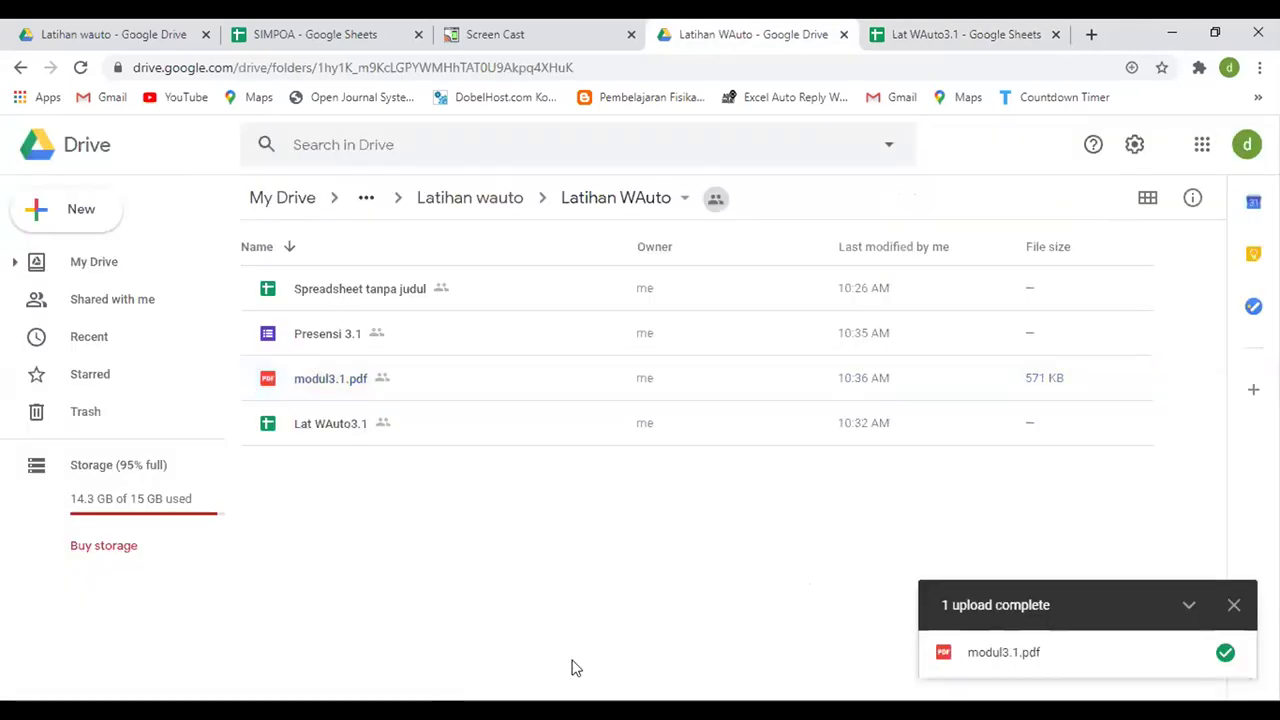
# - Create a blank Google Docs document in Latihan WAuto, after cancelling a stray file upload
pyautogui.click(78, 210)
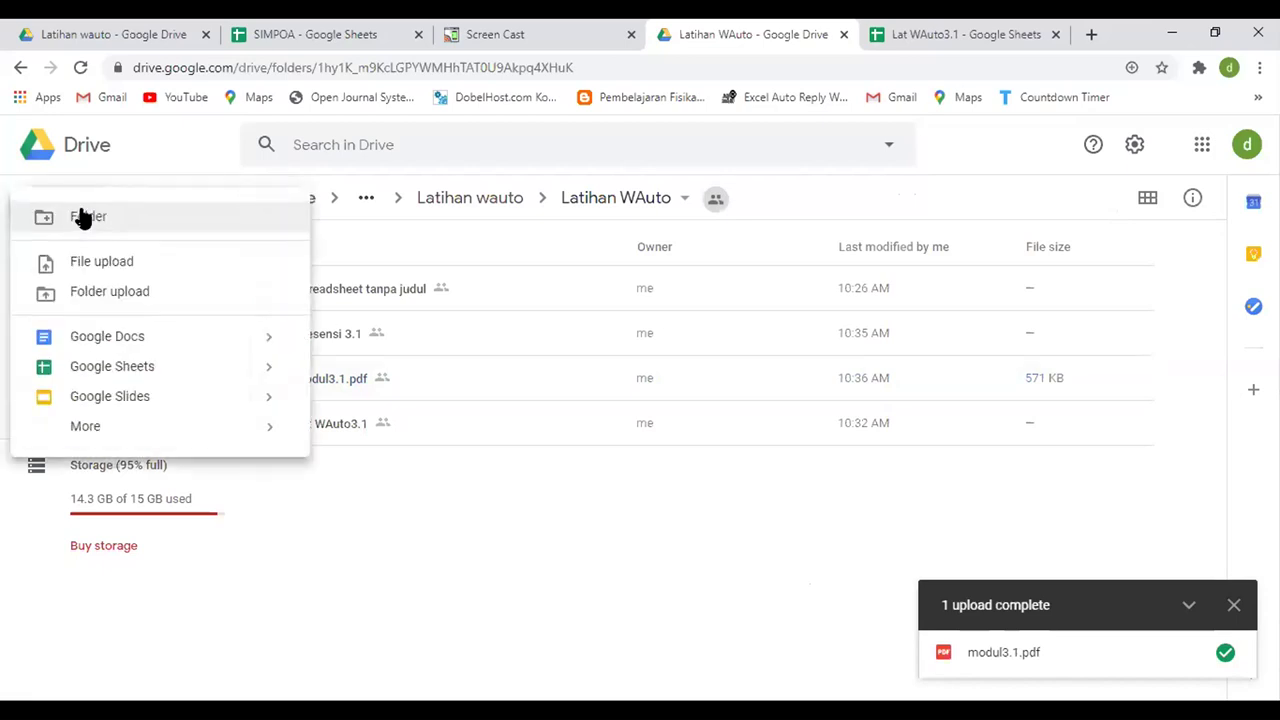
pyautogui.click(107, 264)
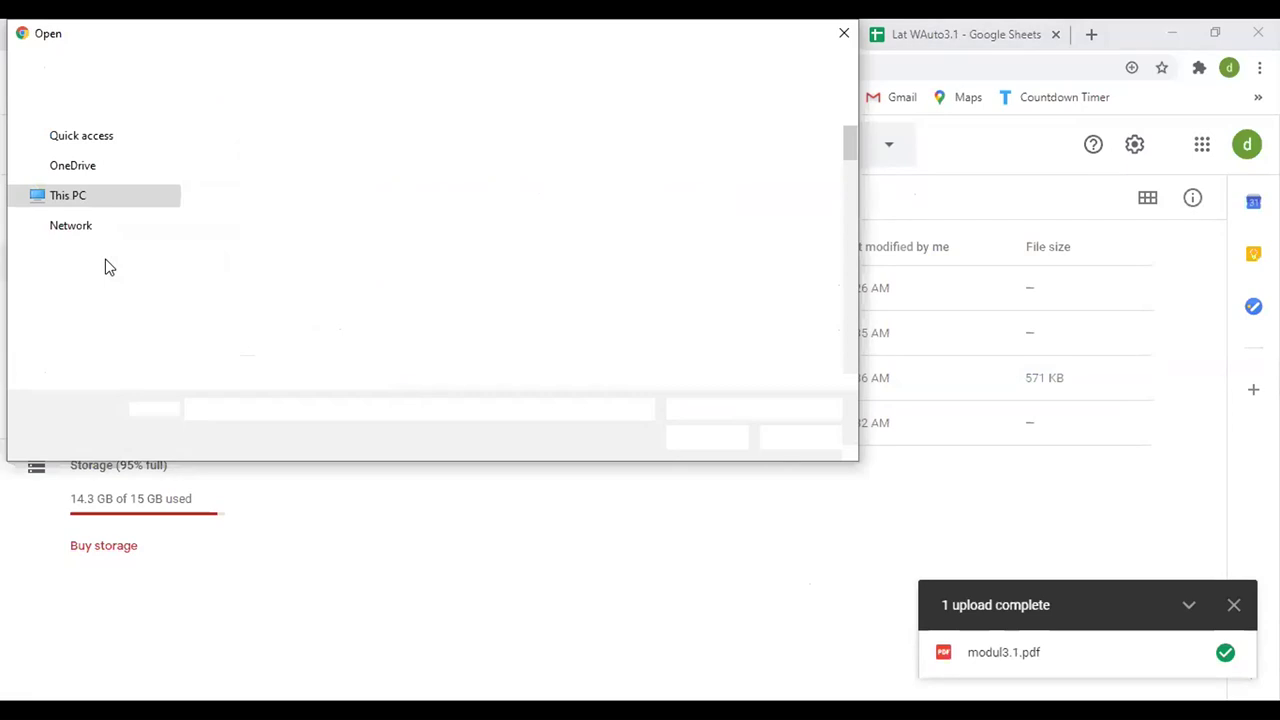
pyautogui.moveTo(849, 155); pyautogui.dragTo(845, 265)
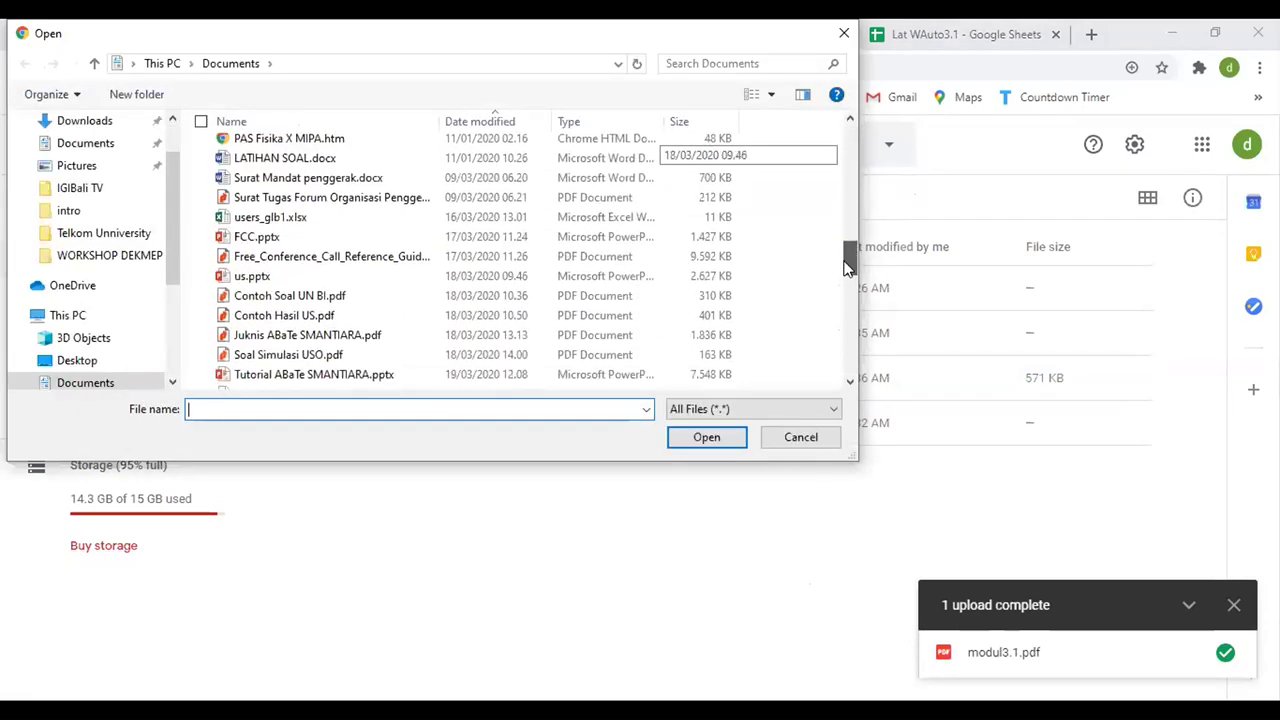
pyautogui.click(798, 448)
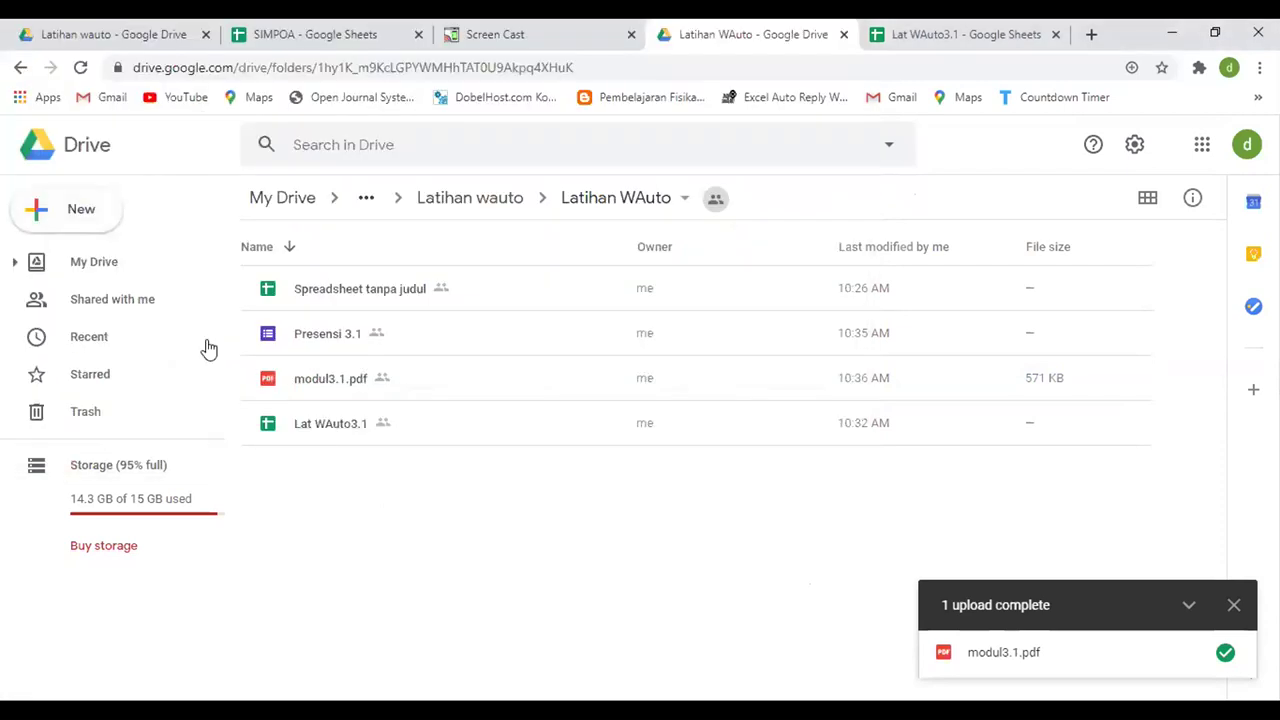
pyautogui.click(80, 210)
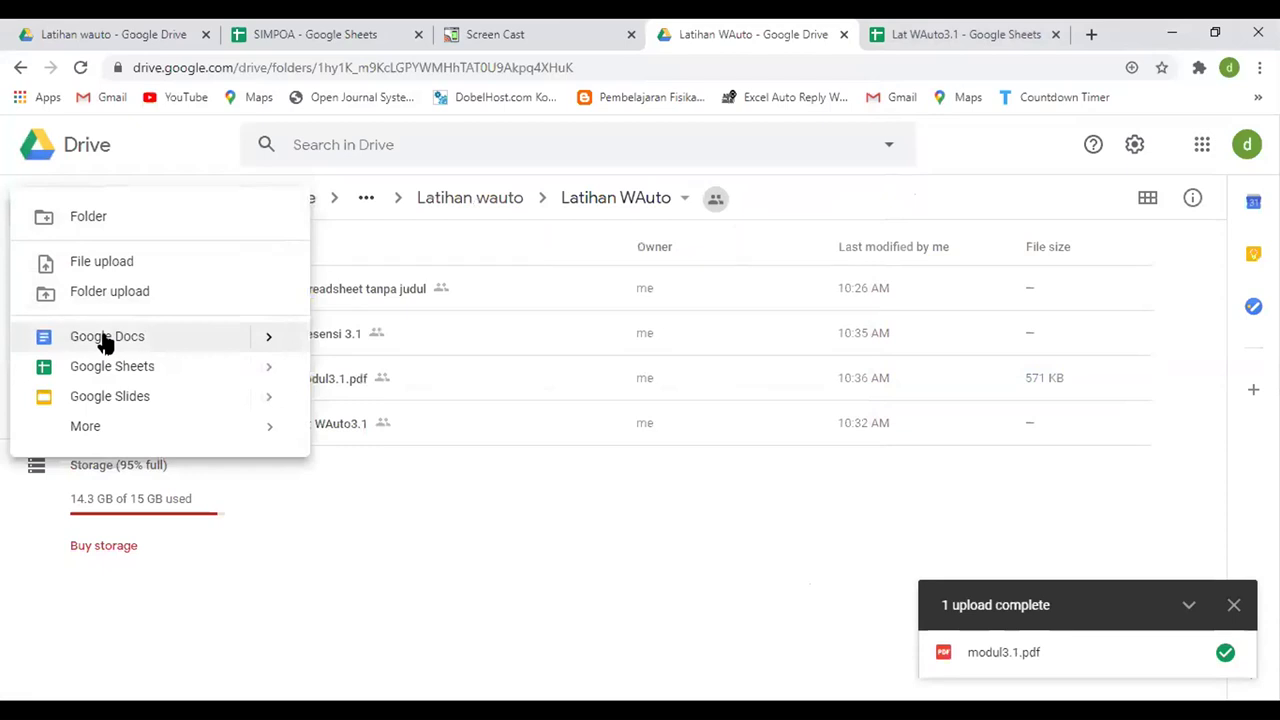
pyautogui.moveTo(266, 340)
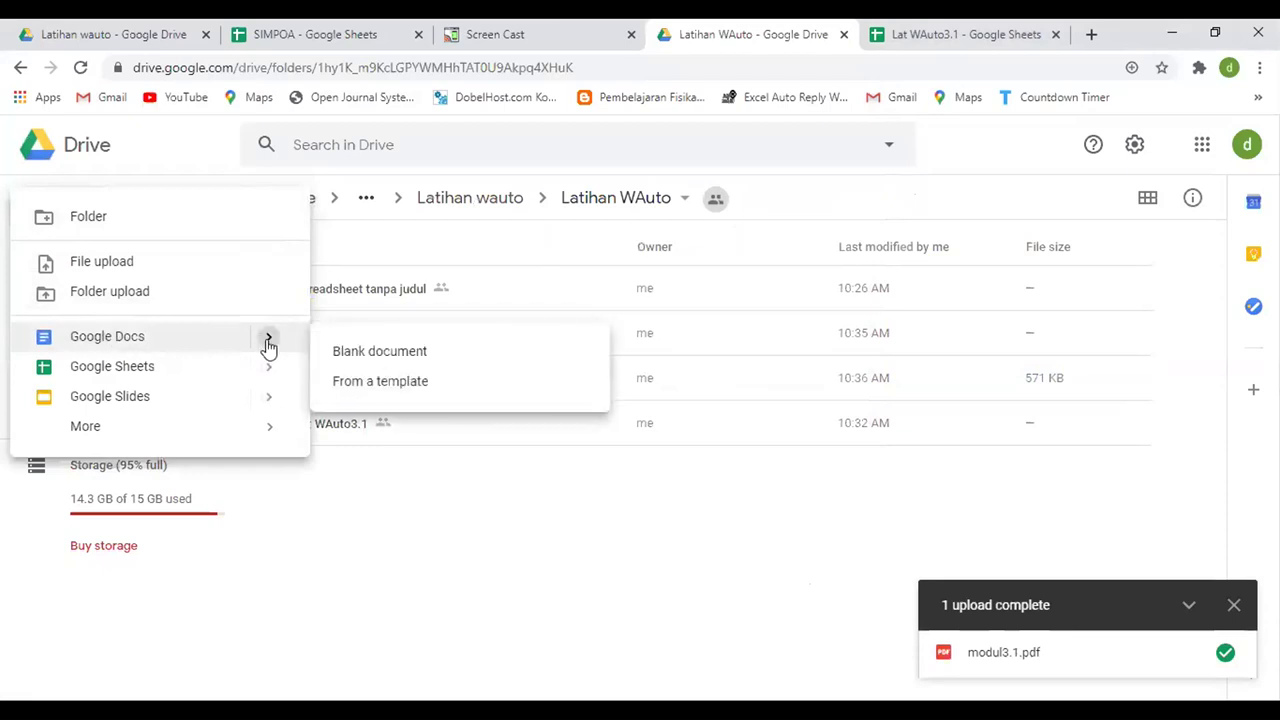
pyautogui.click(398, 356)
# - Confirm creation in the shared folder and type the Tugas .1 heading and resume instruction line
pyautogui.click(831, 463)
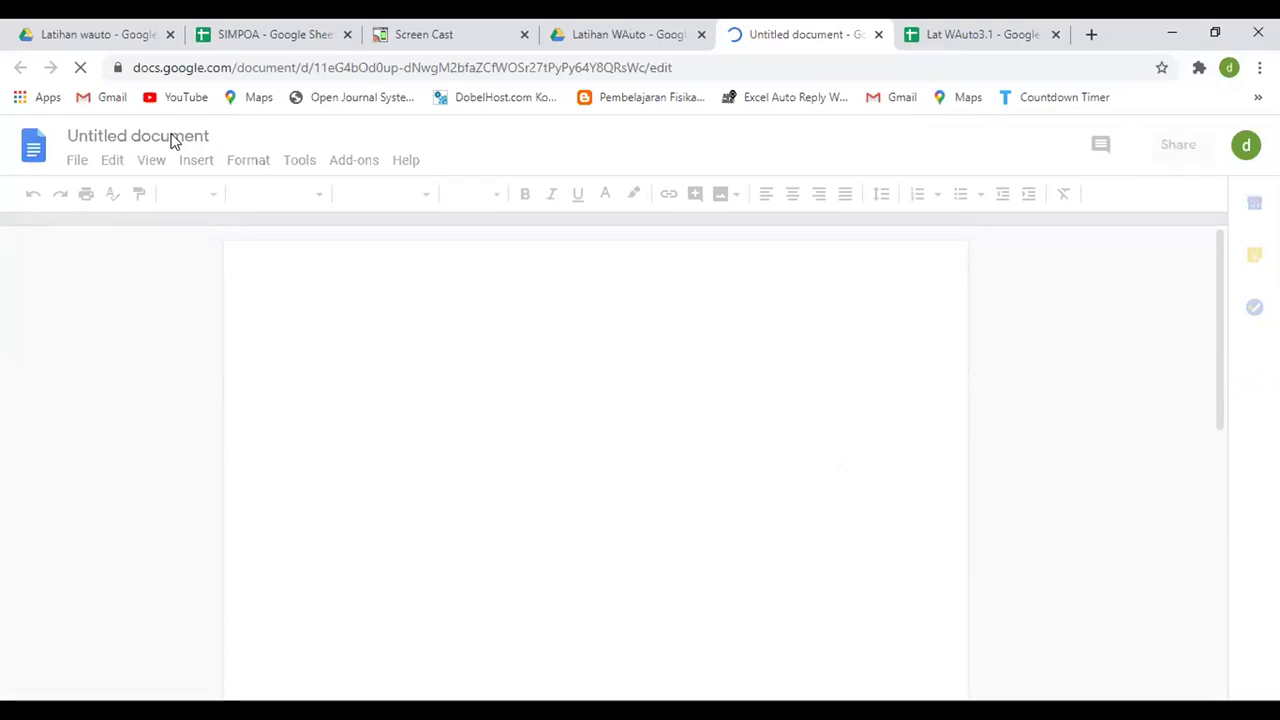
pyautogui.click(166, 138)
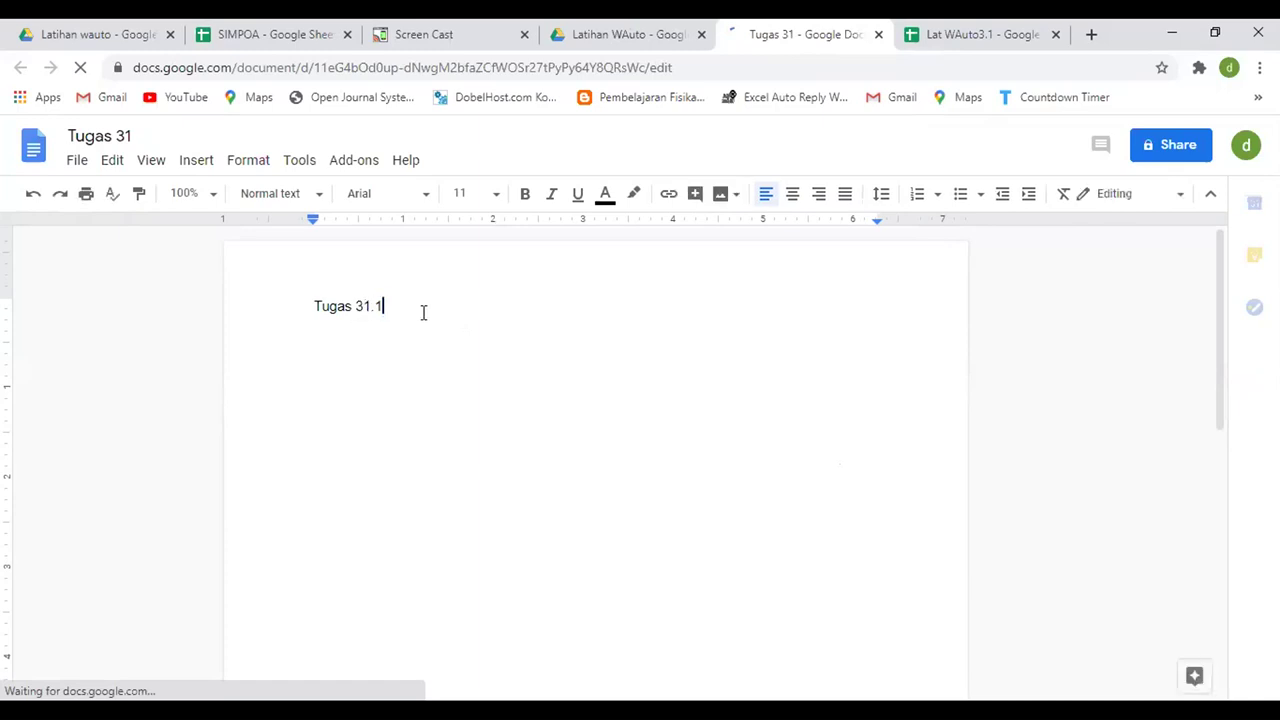
pyautogui.press('BackSpace')
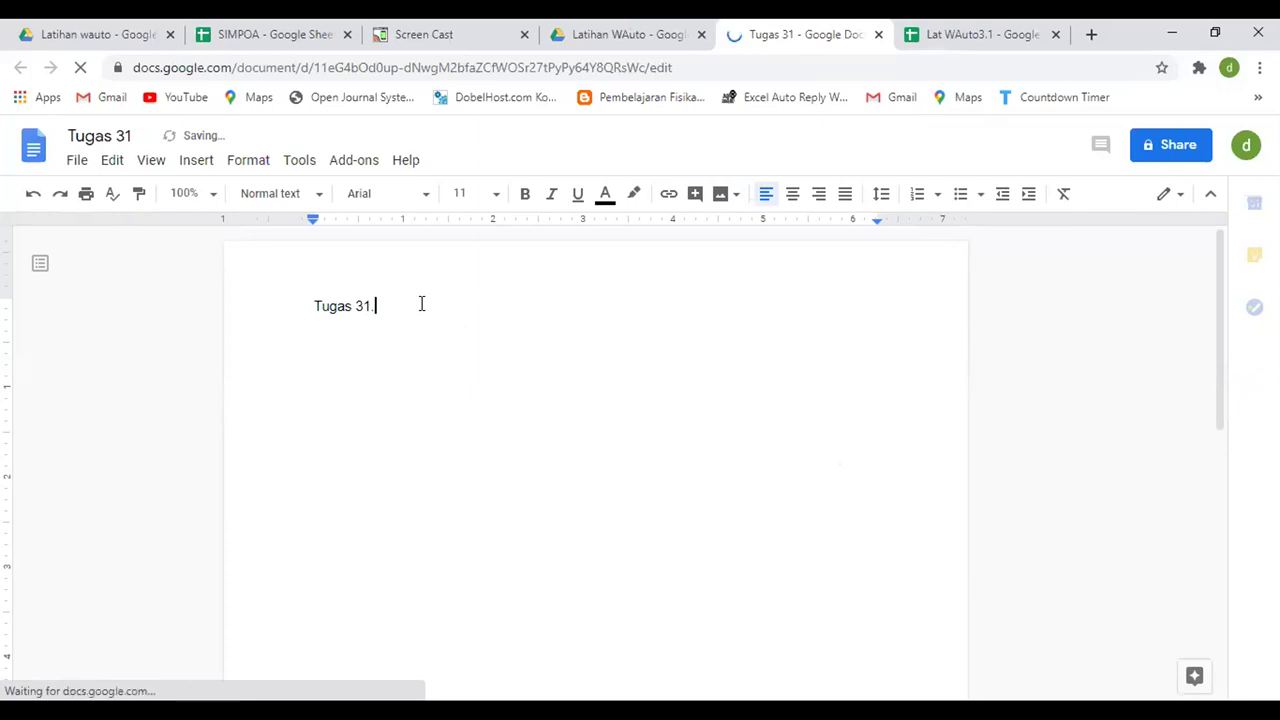
pyautogui.press('BackSpace')
pyautogui.press('BackSpace')
pyautogui.press('BackSpace')
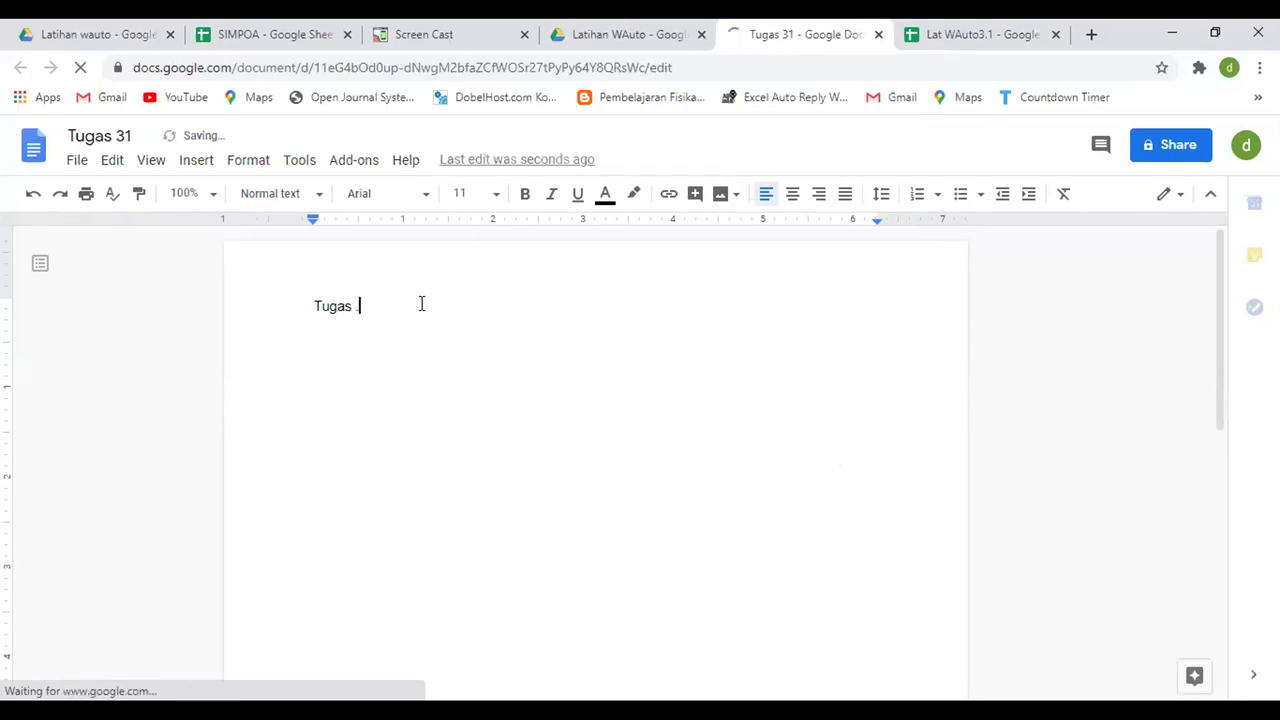
pyautogui.write('1')
pyautogui.press('Return')
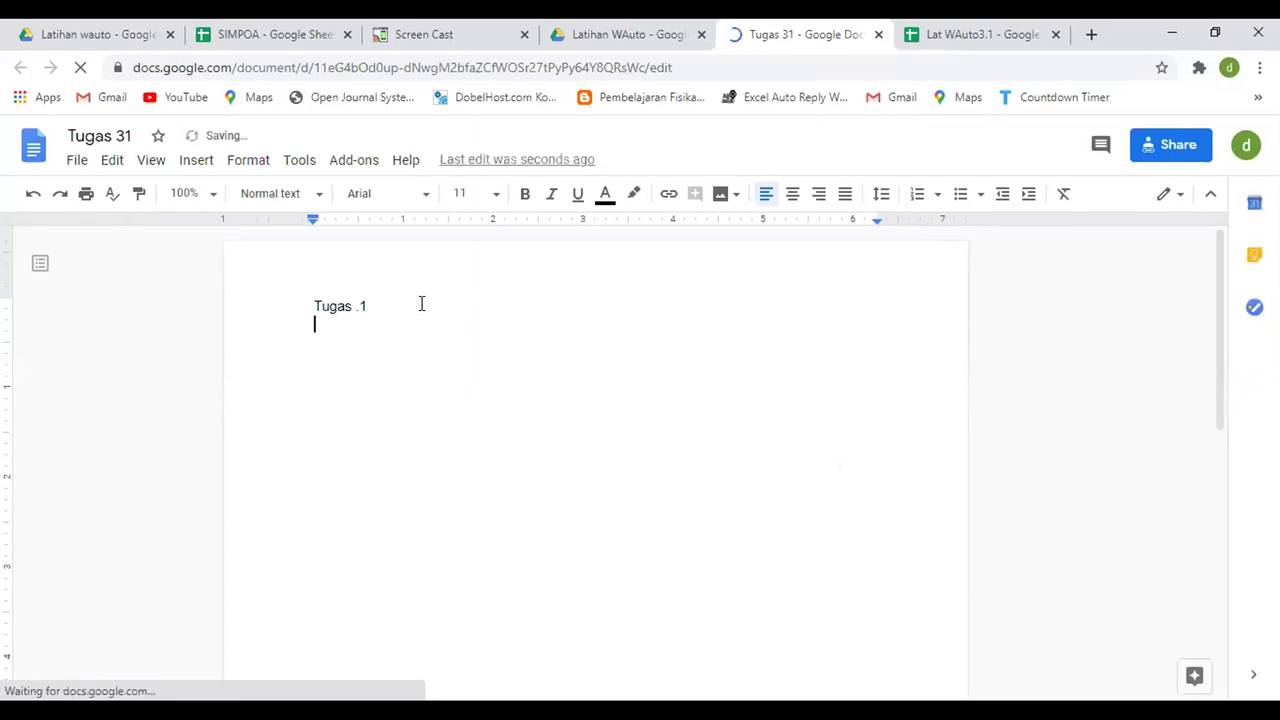
pyautogui.press('Return')
pyautogui.write('Dari modul yg sudah dipe')
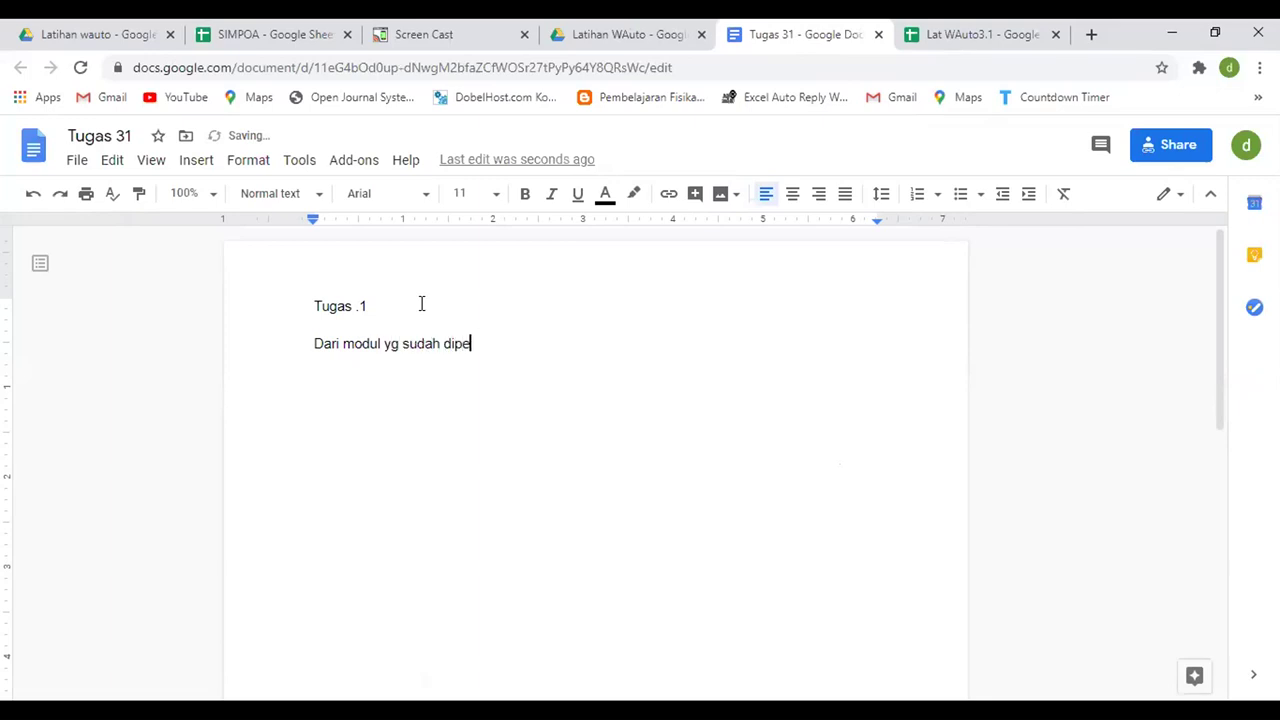
pyautogui.write('kan buat resume singkat')
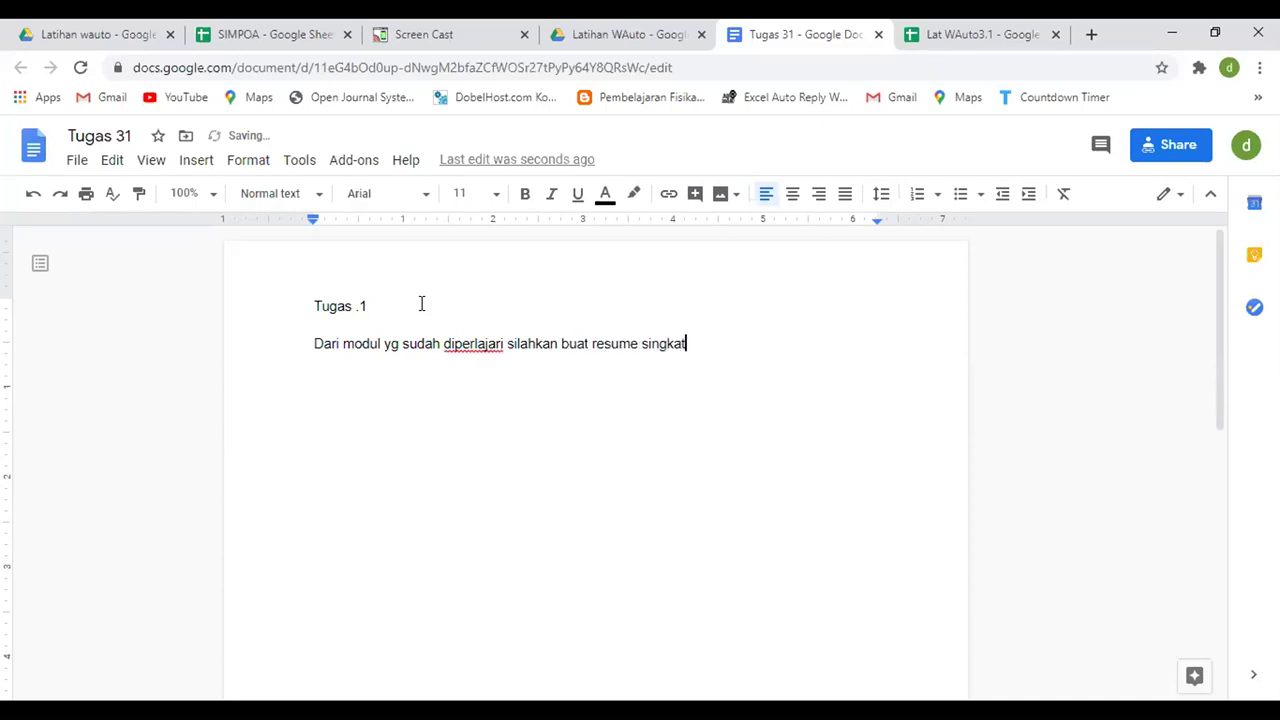
pyautogui.hotkey('shift', 'Left')
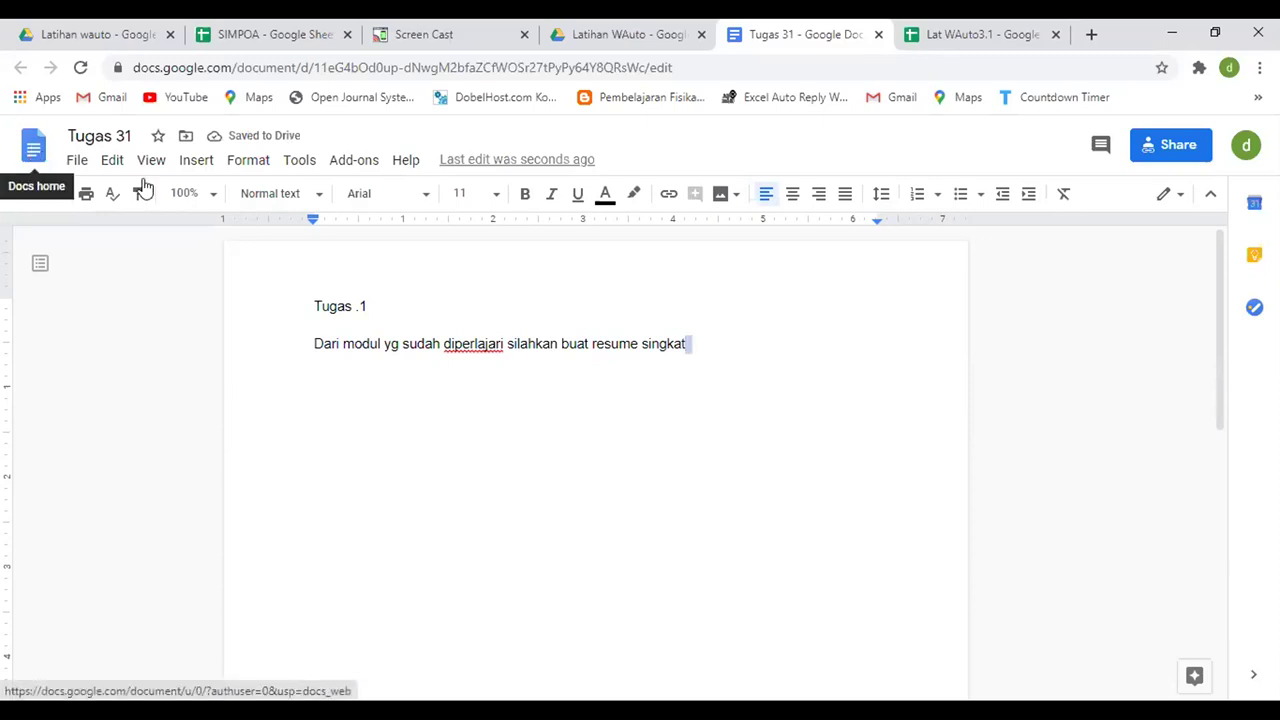
pyautogui.press('BackSpace')
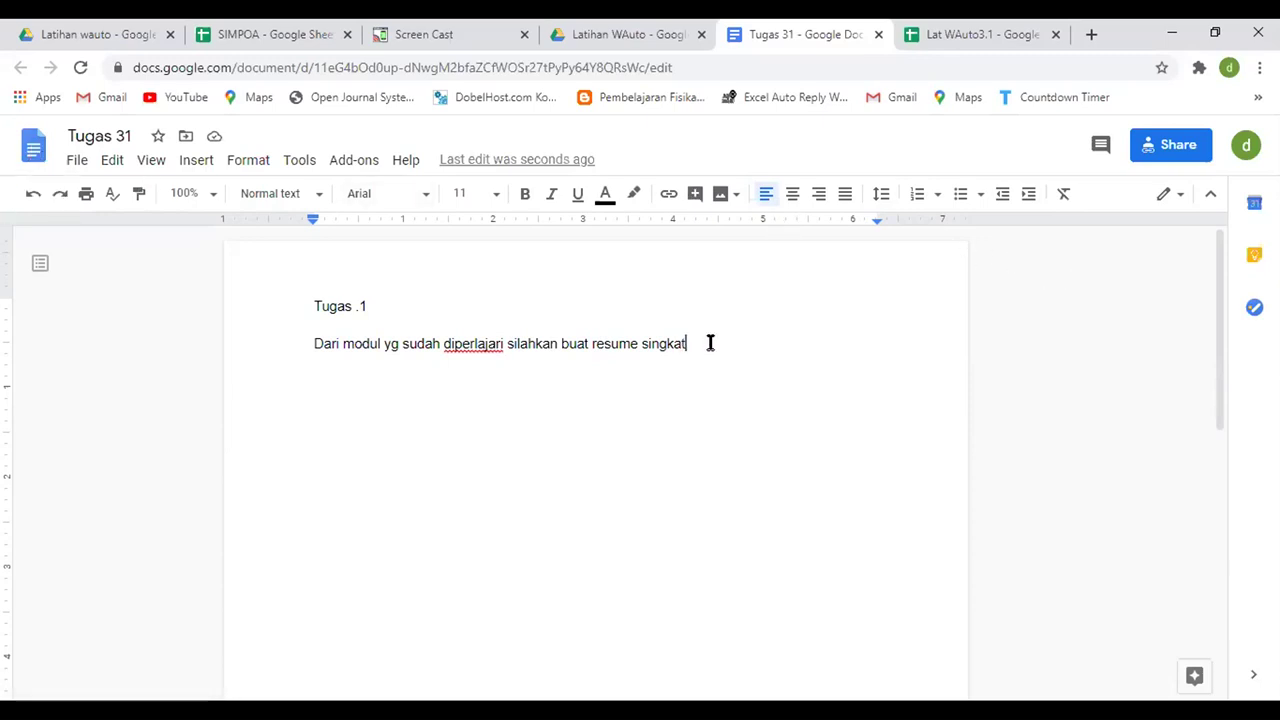
# - Edit the document title, then close the doc and select it in the Drive folder
pyautogui.click(124, 137)
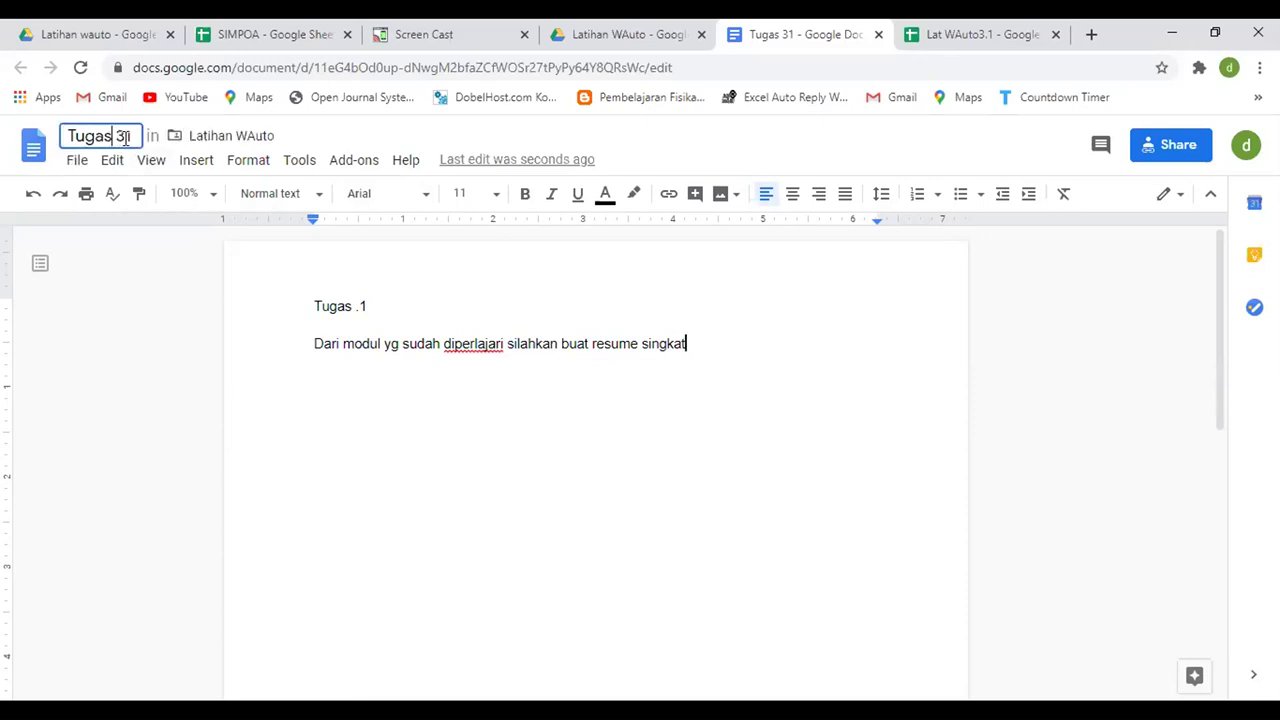
pyautogui.write('.')
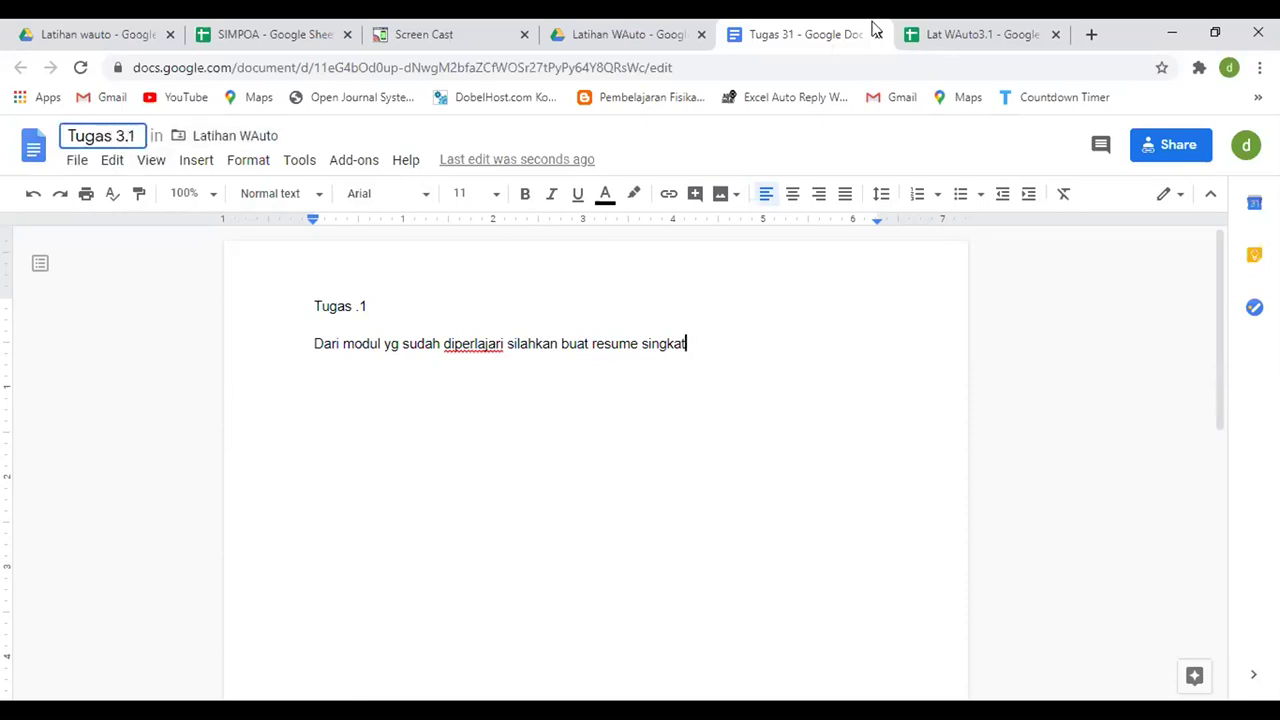
pyautogui.click(879, 34)
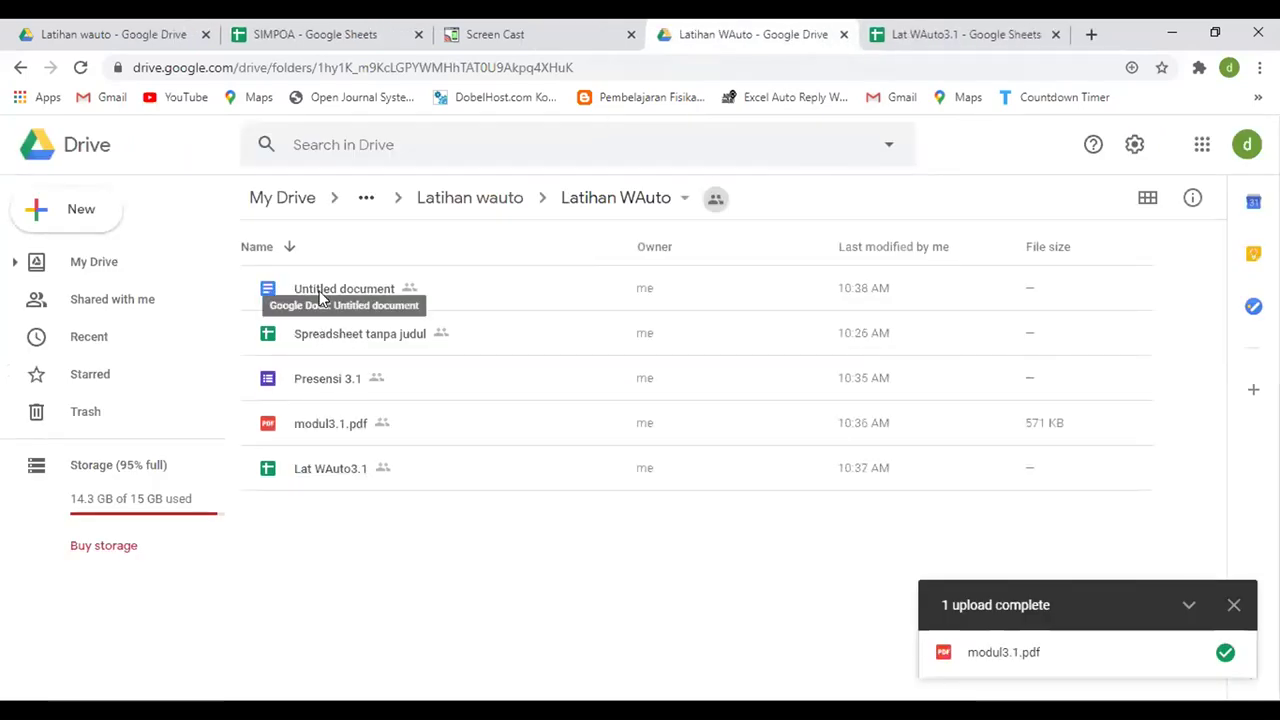
pyautogui.click(320, 296)
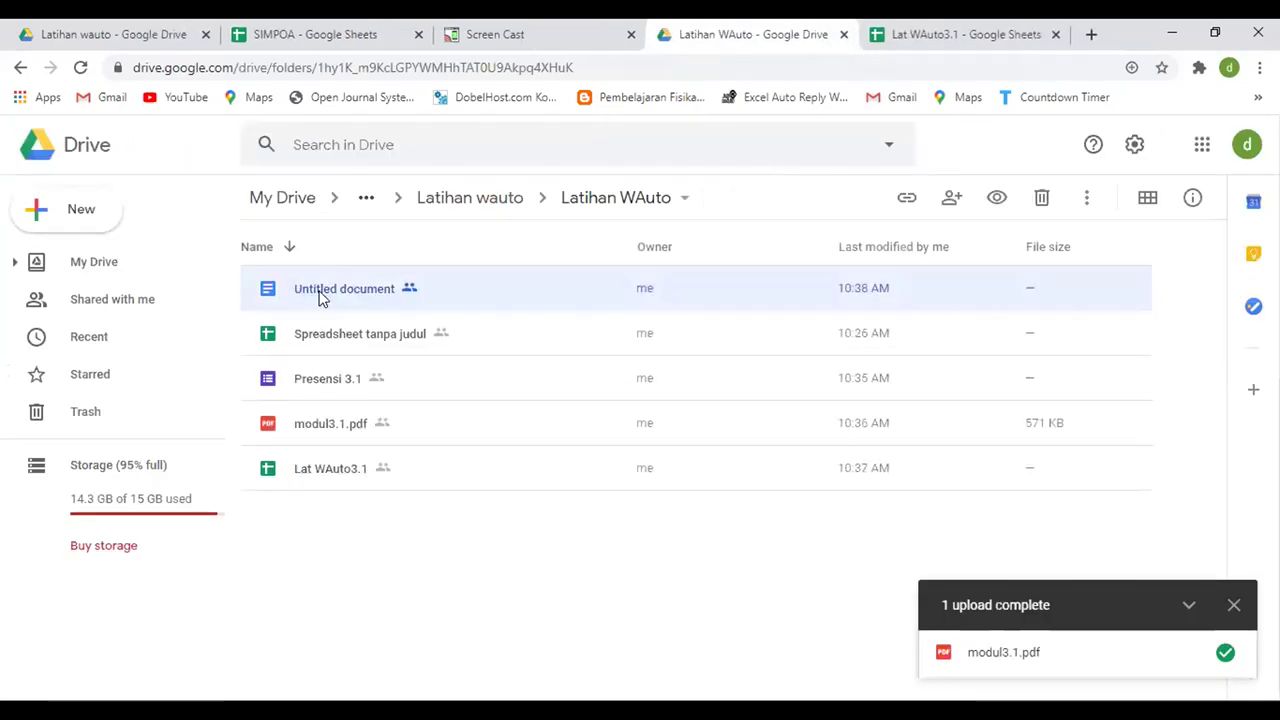
# - Reopen the Untitled document, rename it 'Tugas 3.1', and close it back to Drive
pyautogui.click(81, 70)
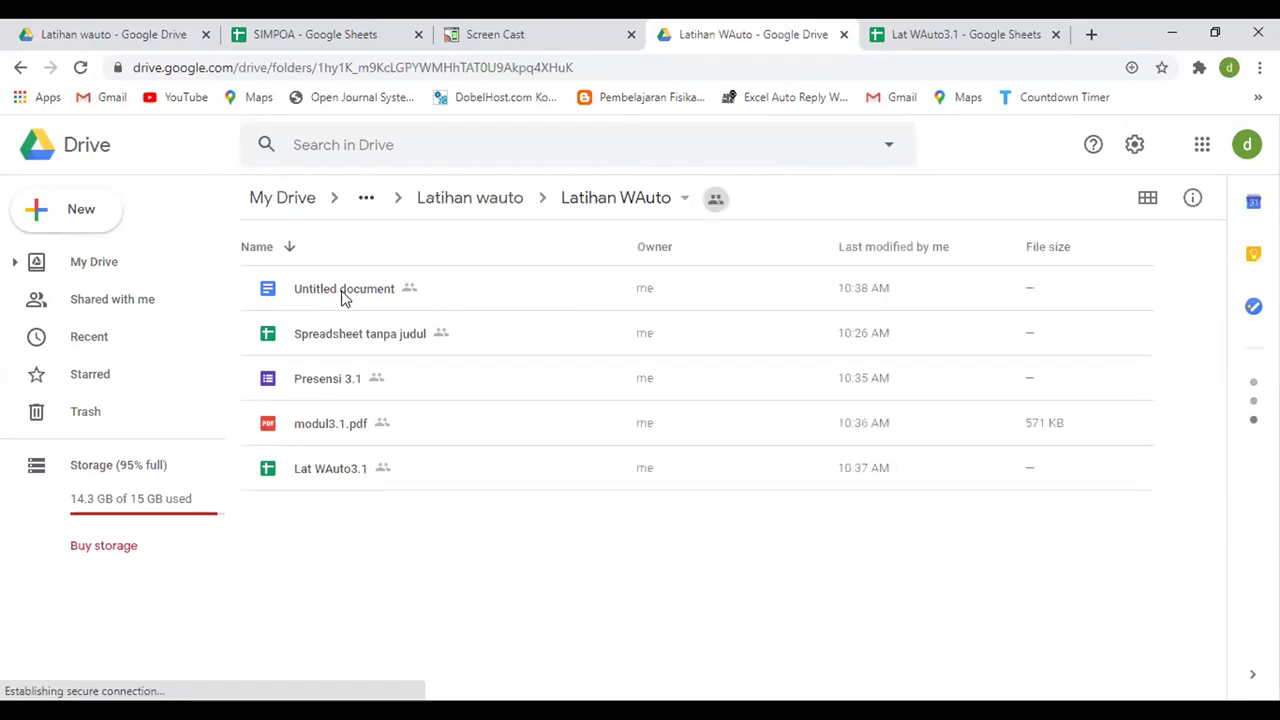
pyautogui.doubleClick(343, 293)
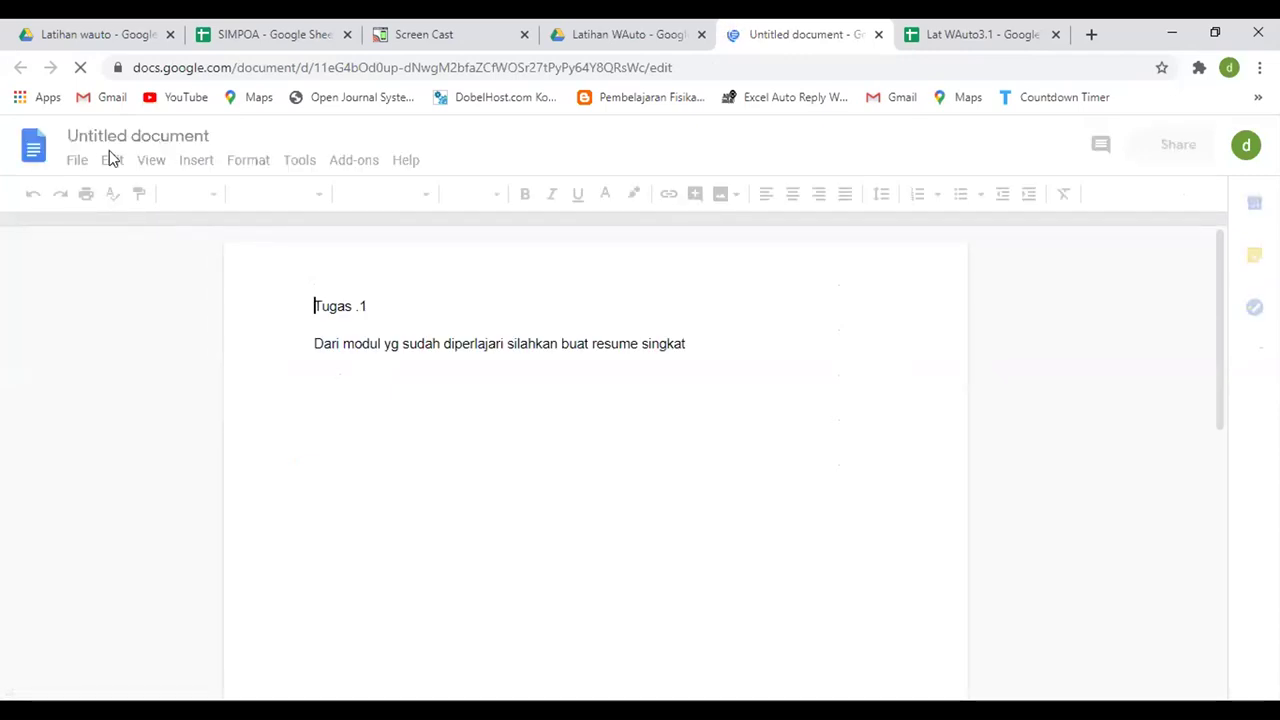
pyautogui.click(126, 135)
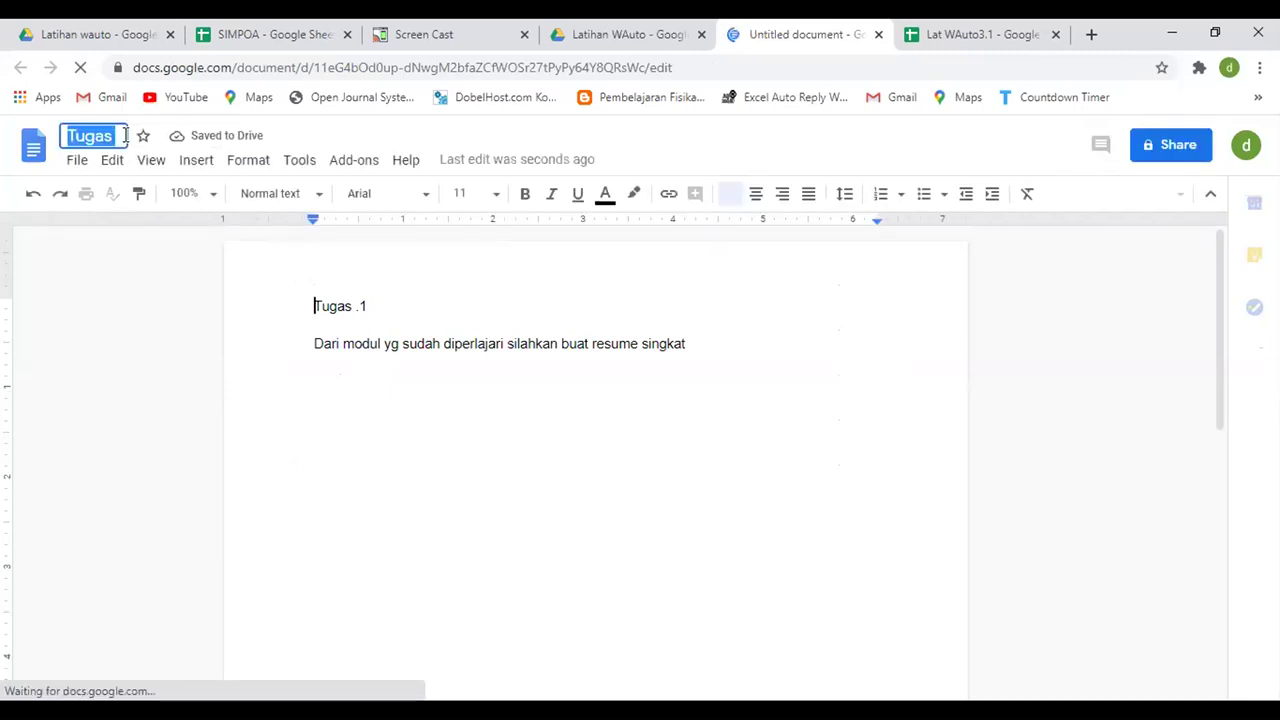
pyautogui.click(121, 136)
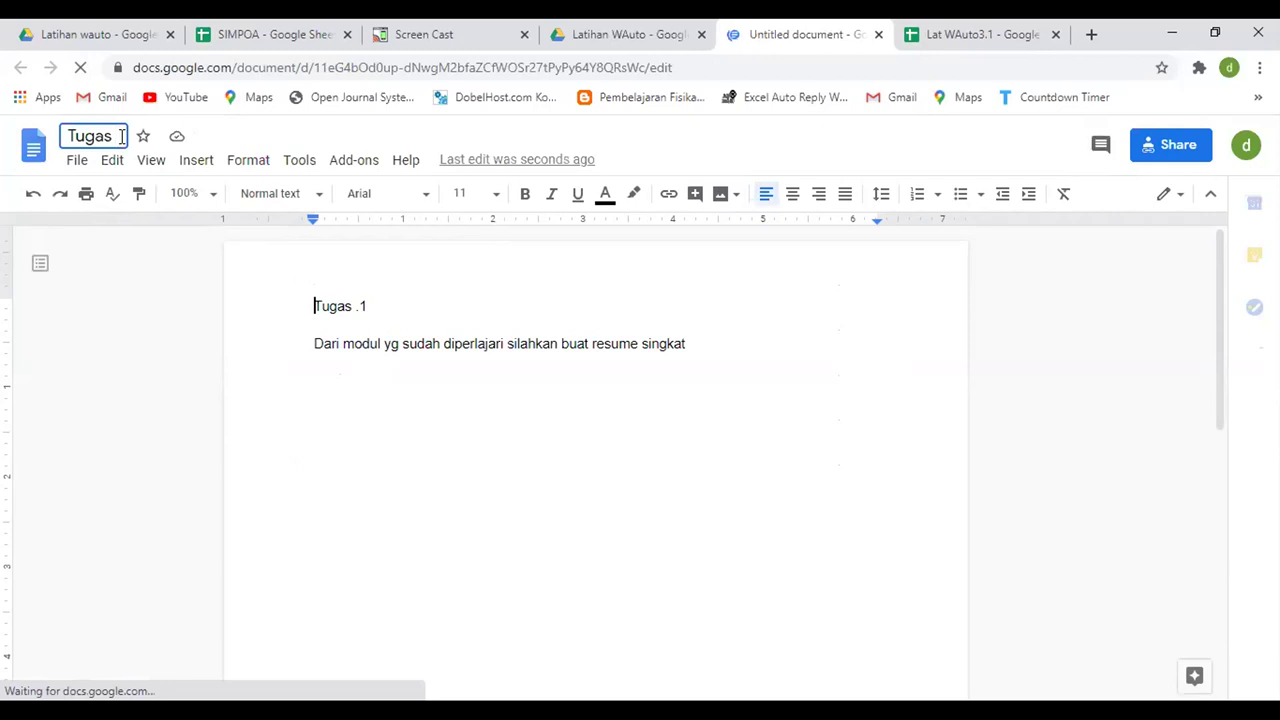
pyautogui.write('3.1')
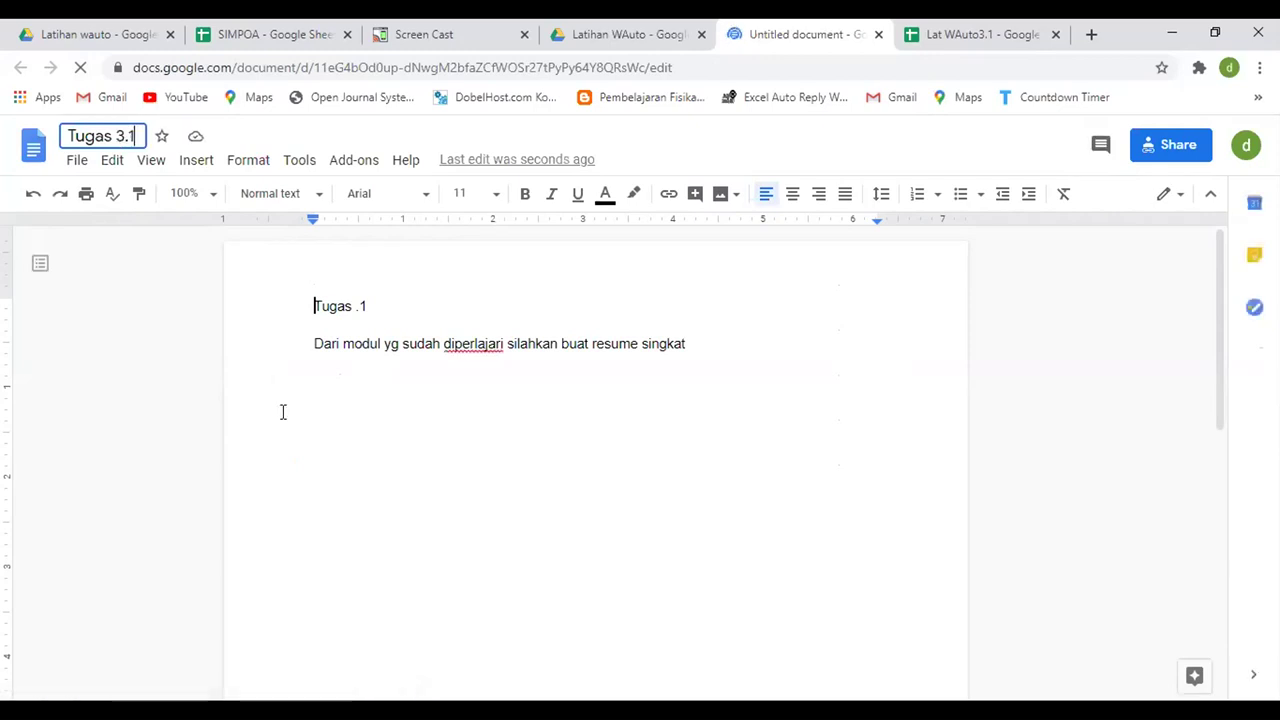
pyautogui.click(339, 494)
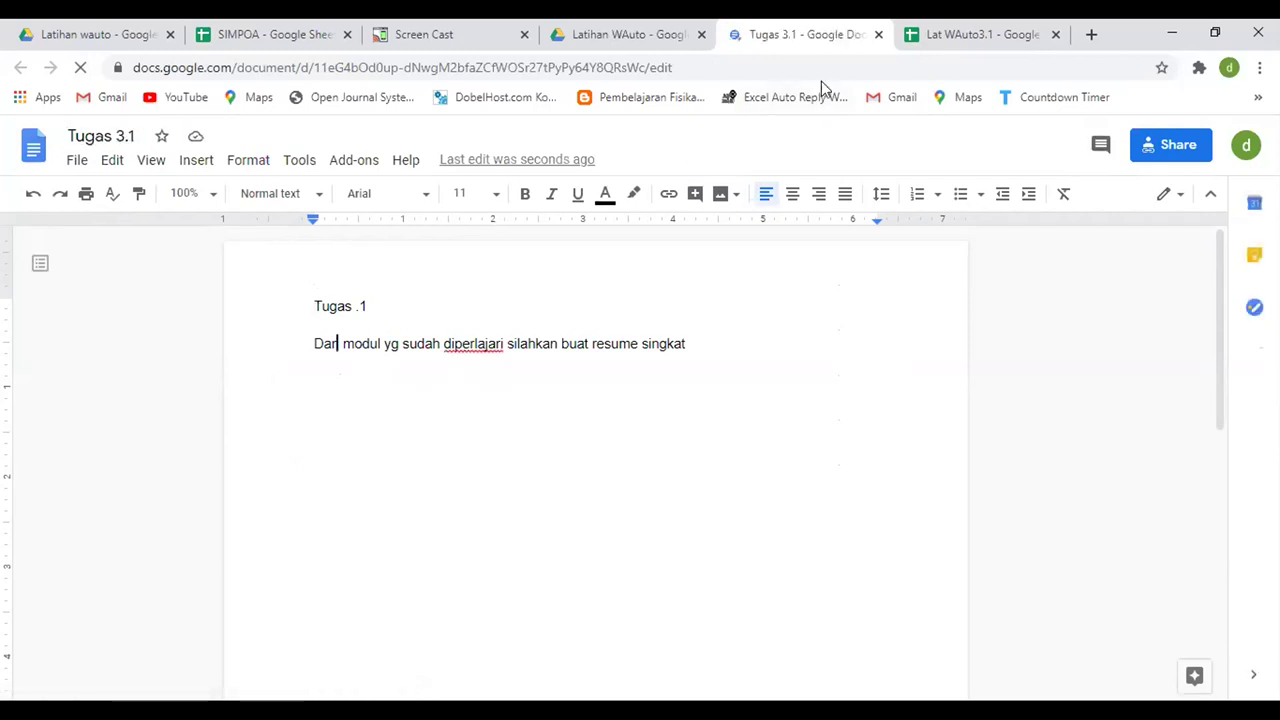
pyautogui.click(878, 35)
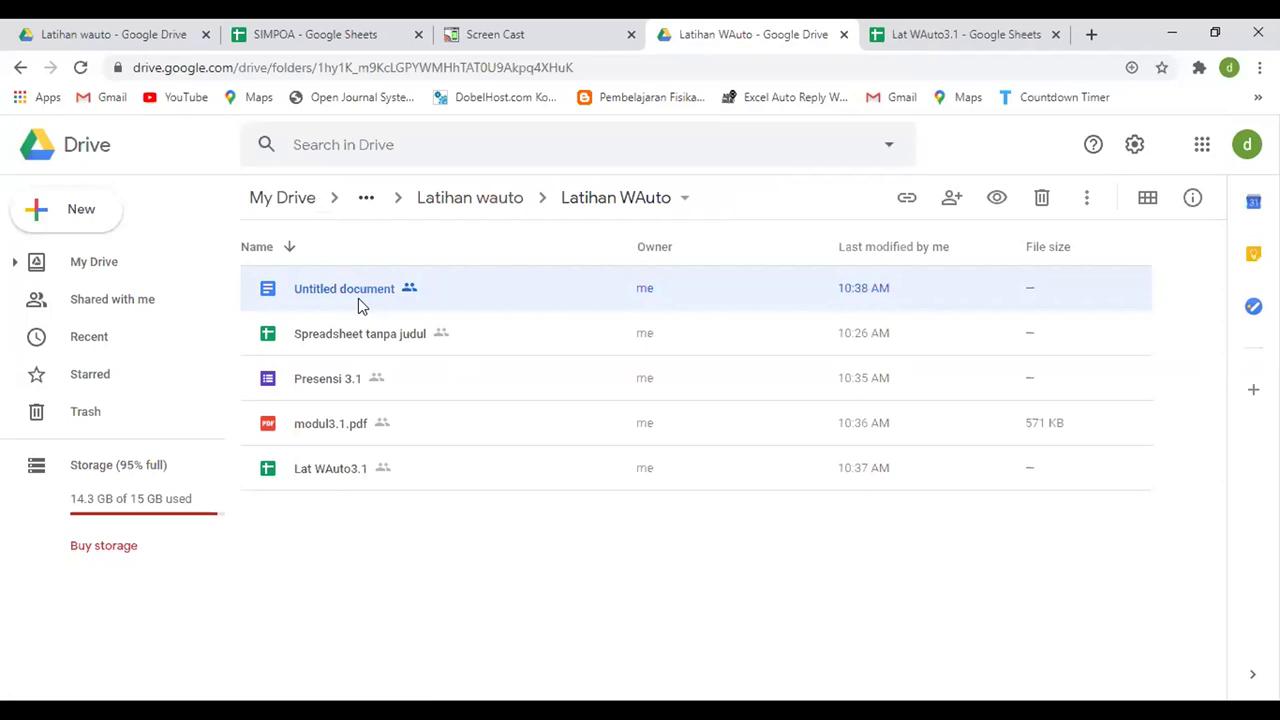
pyautogui.click(80, 67)
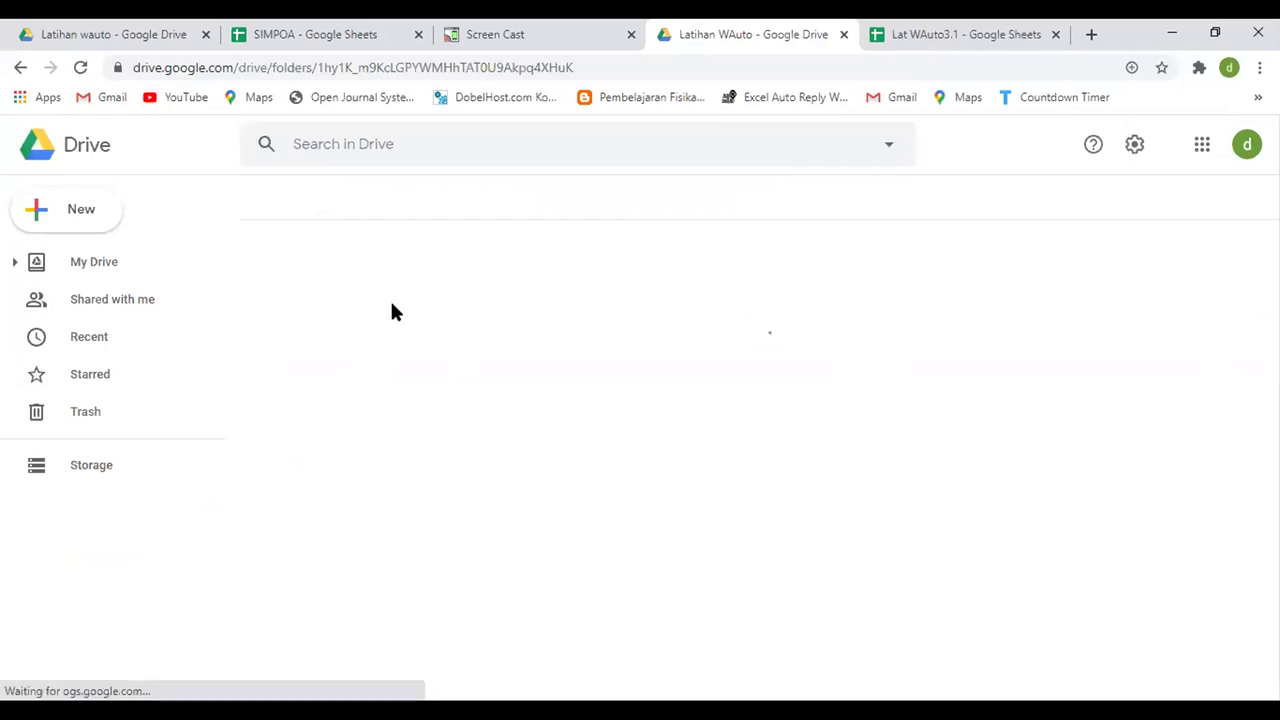
pyautogui.click(963, 34)
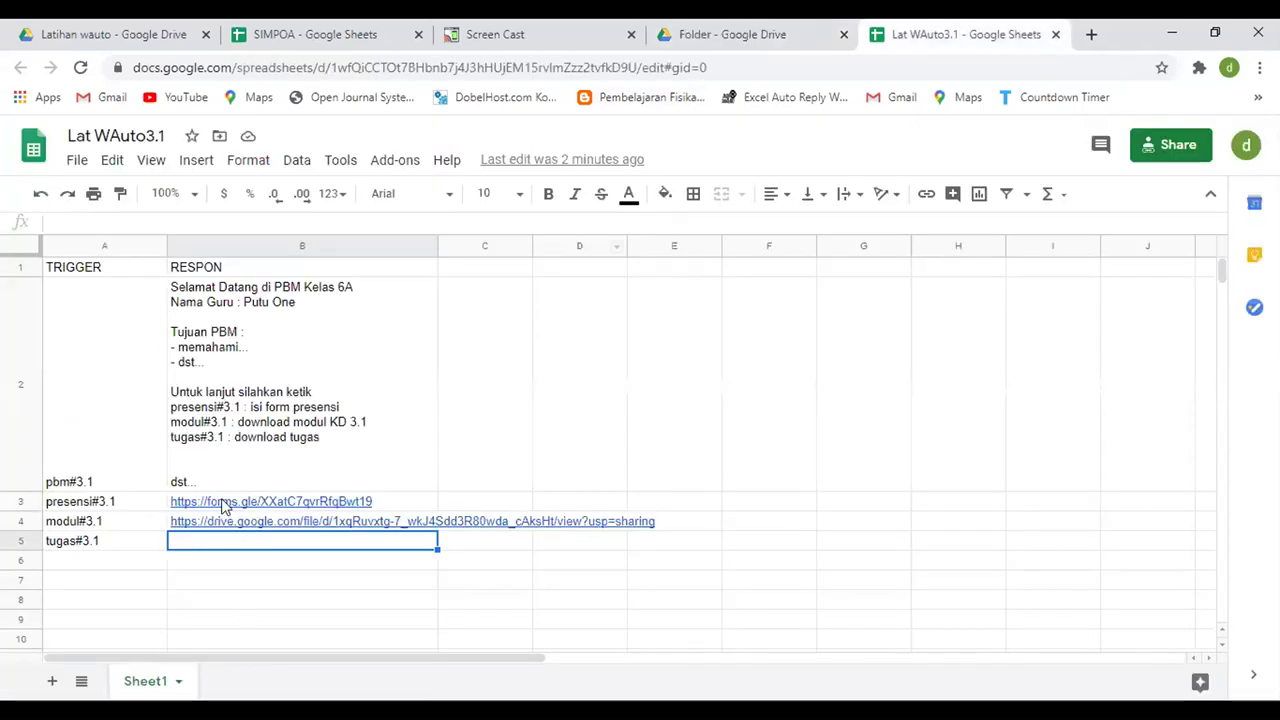
# - Check the B3 and B4 links, select B5, then select Tugas 3.1 in the Drive folder
pyautogui.click(222, 505)
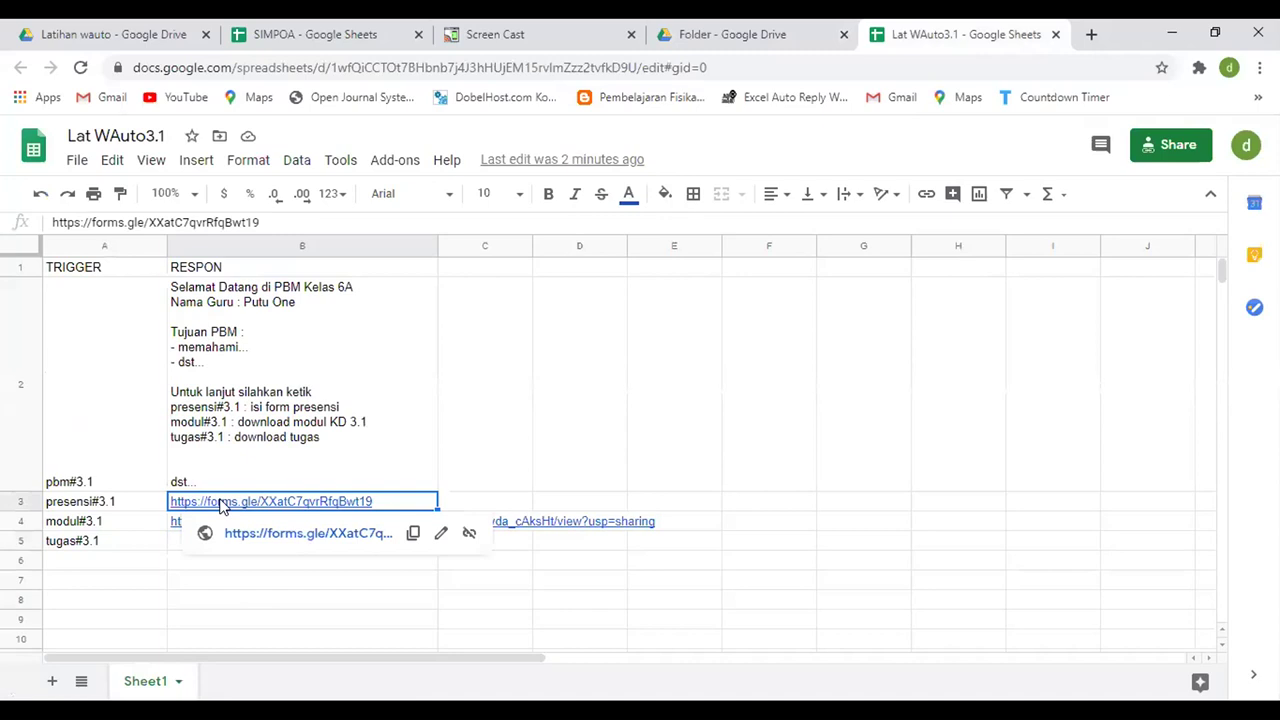
pyautogui.click(180, 523)
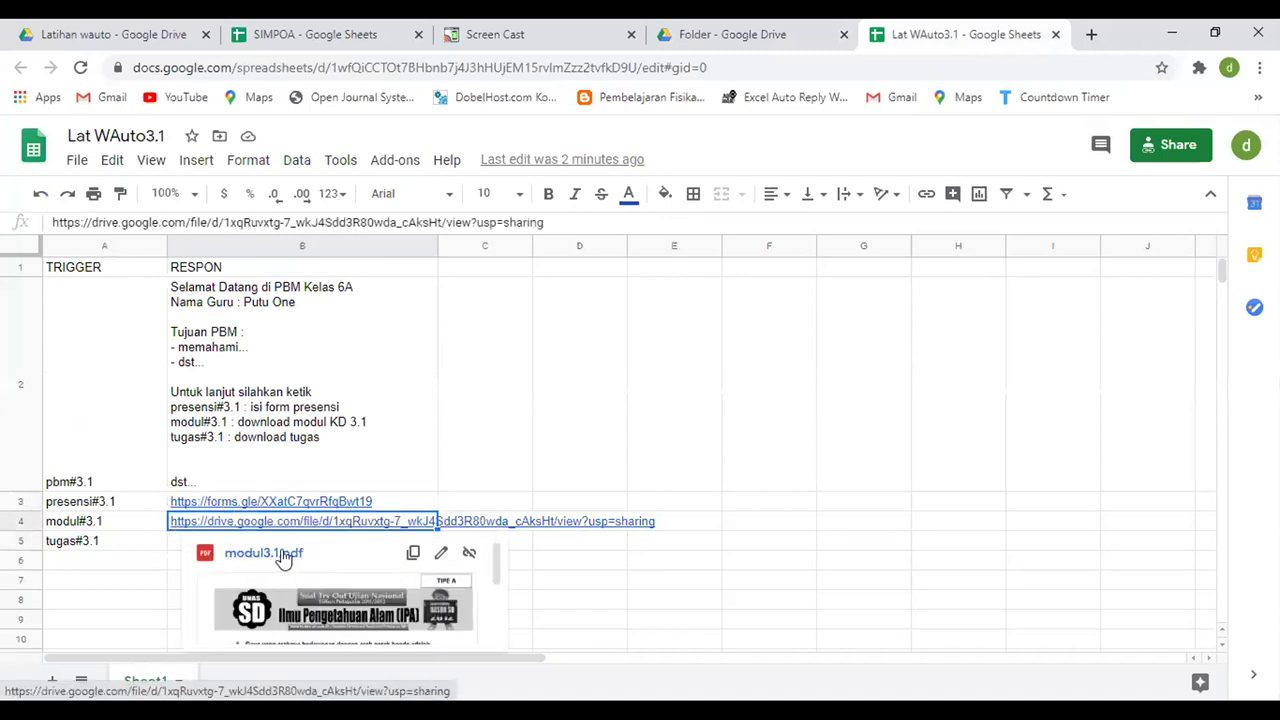
pyautogui.click(583, 561)
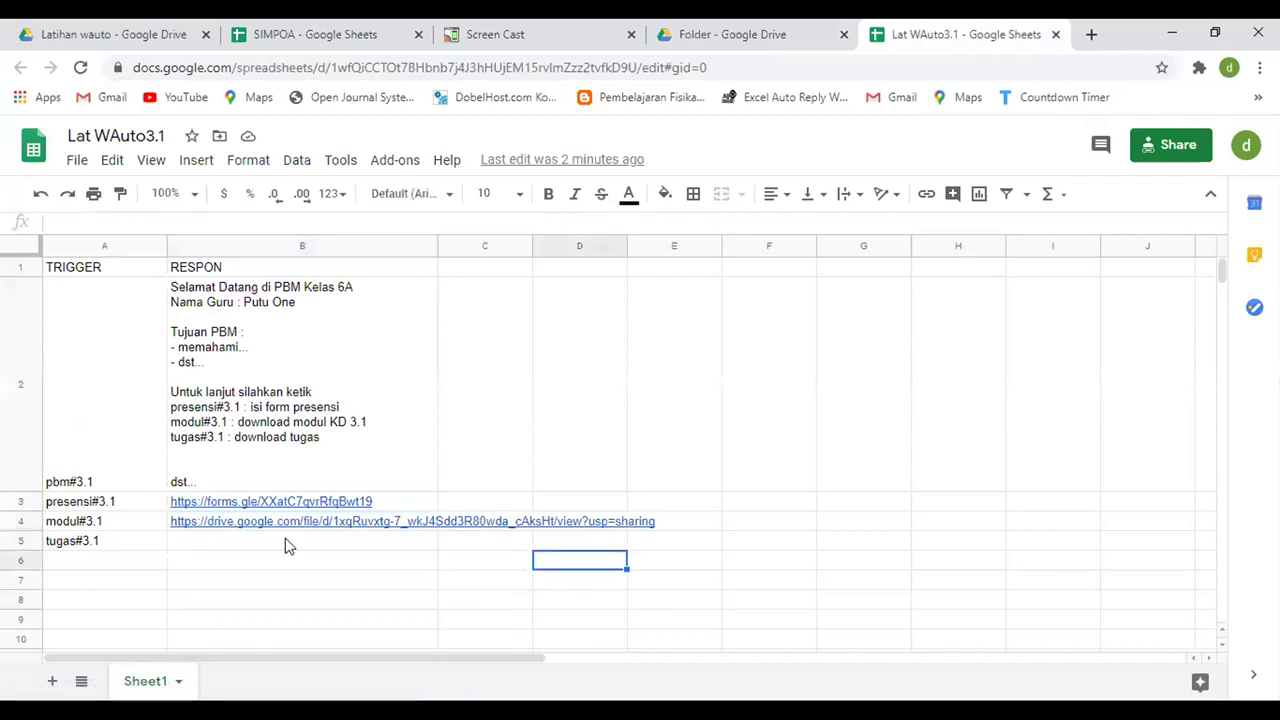
pyautogui.click(285, 545)
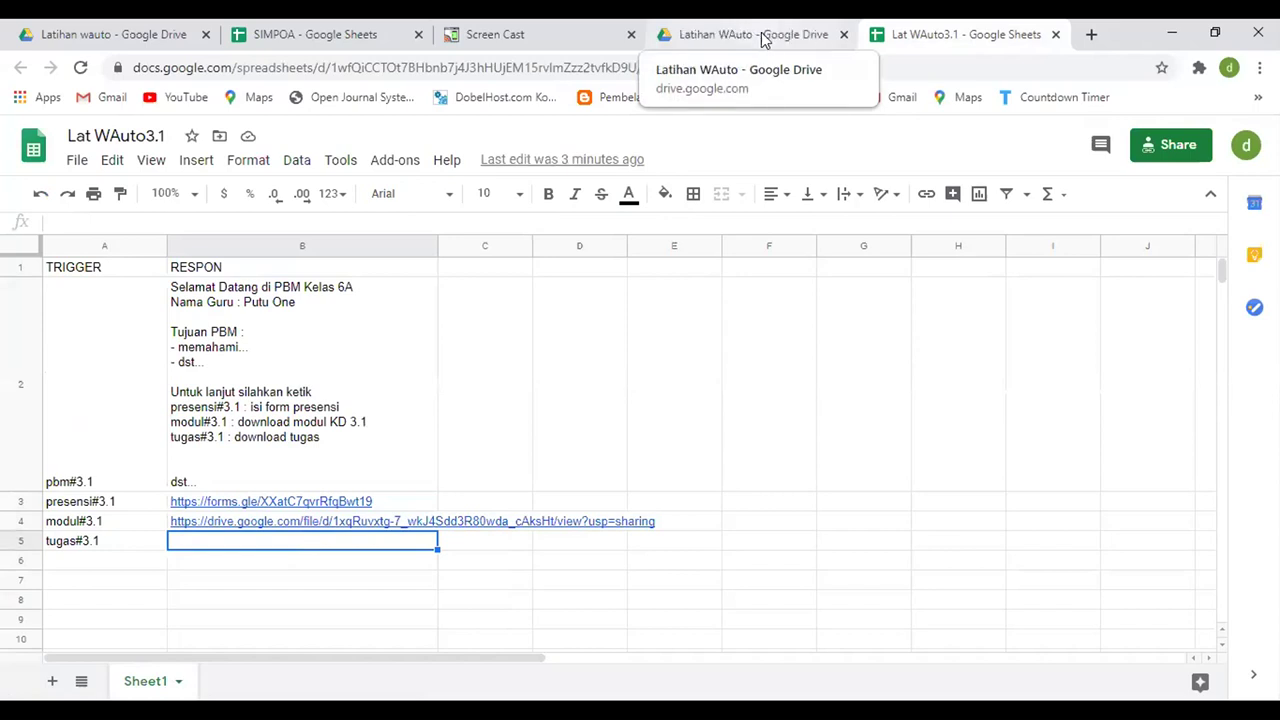
pyautogui.click(761, 32)
pyautogui.click(328, 290)
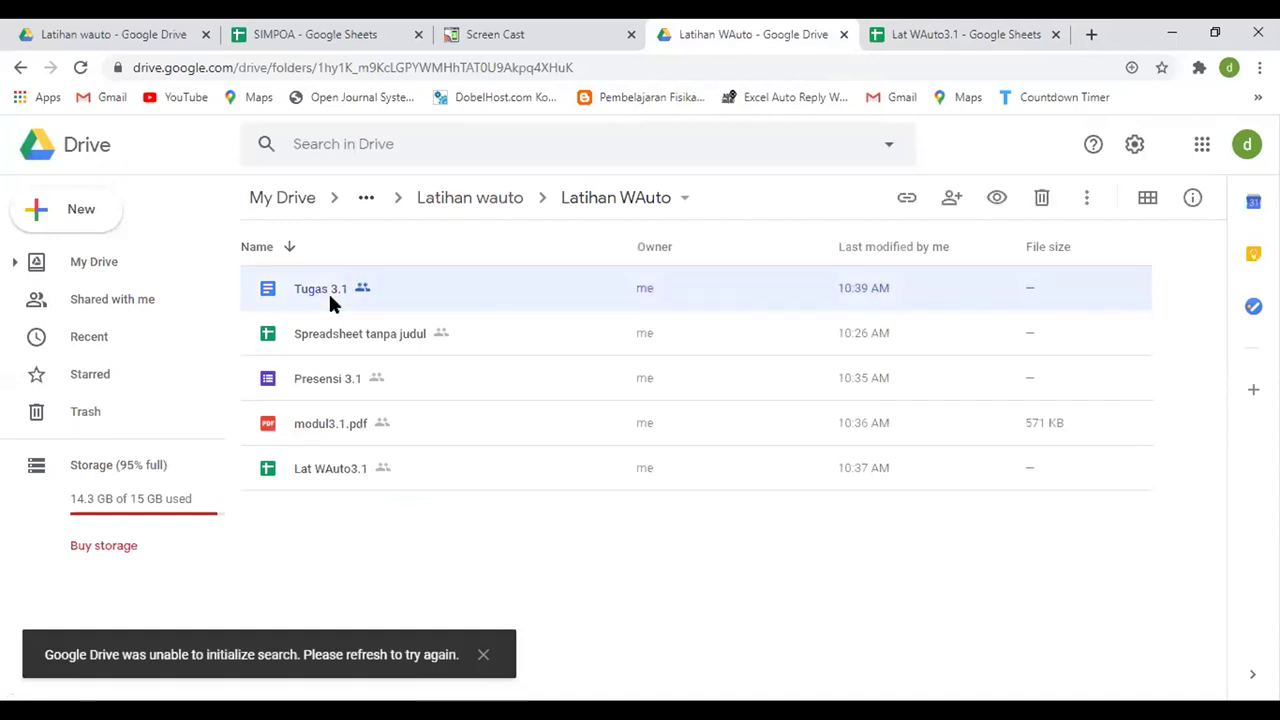
# - Share Tugas 3.1 as 'Anyone with the link' (Viewer), copy its link, and return to Lat WAuto3.1
pyautogui.click(909, 199)
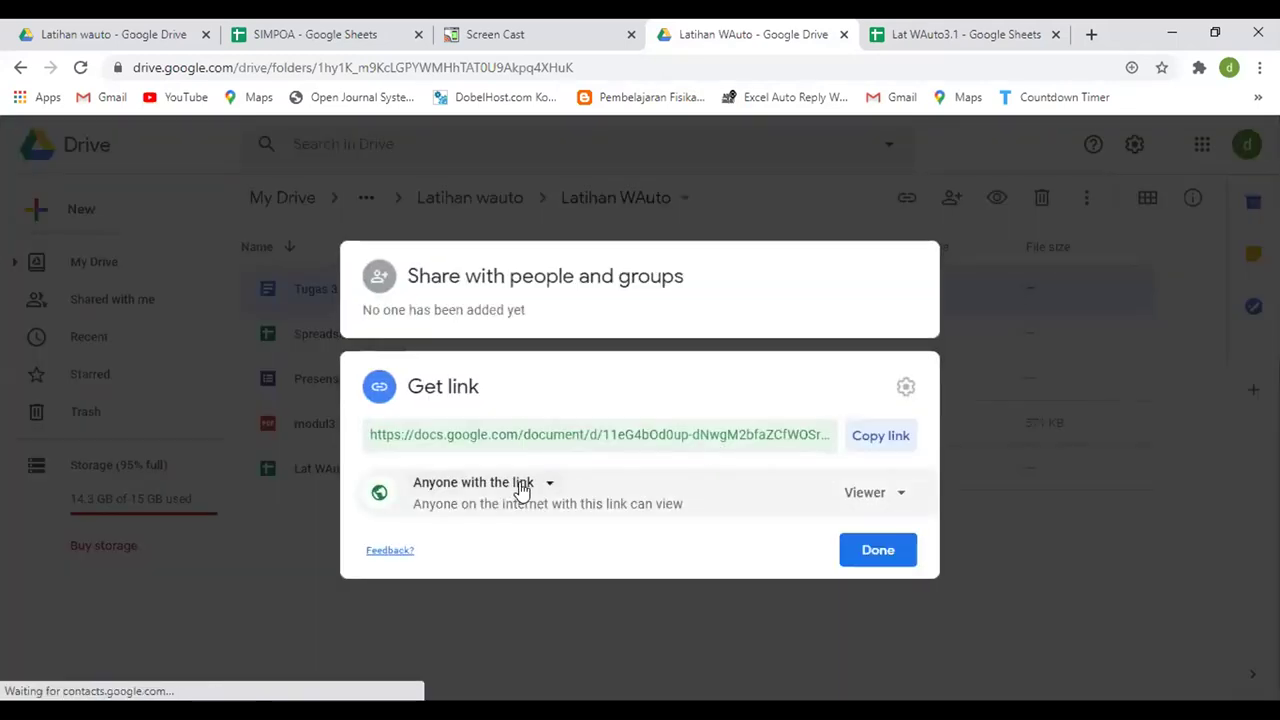
pyautogui.click(520, 487)
pyautogui.click(503, 528)
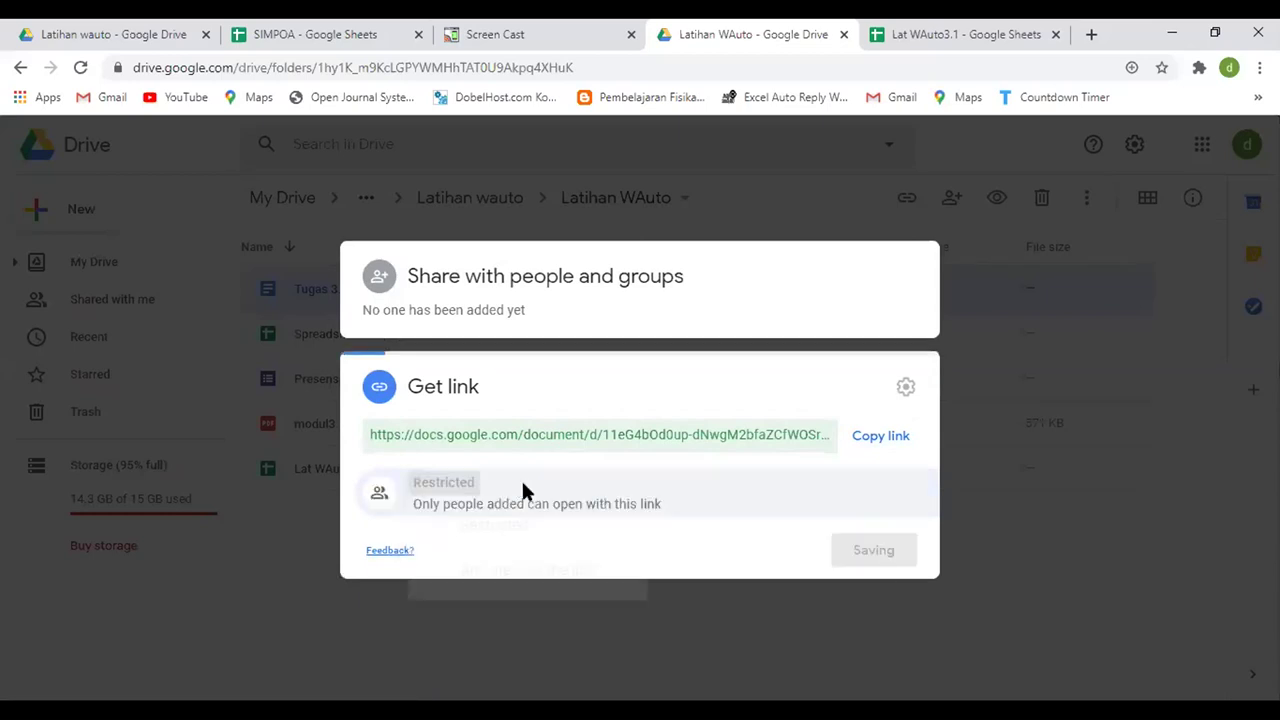
pyautogui.click(464, 484)
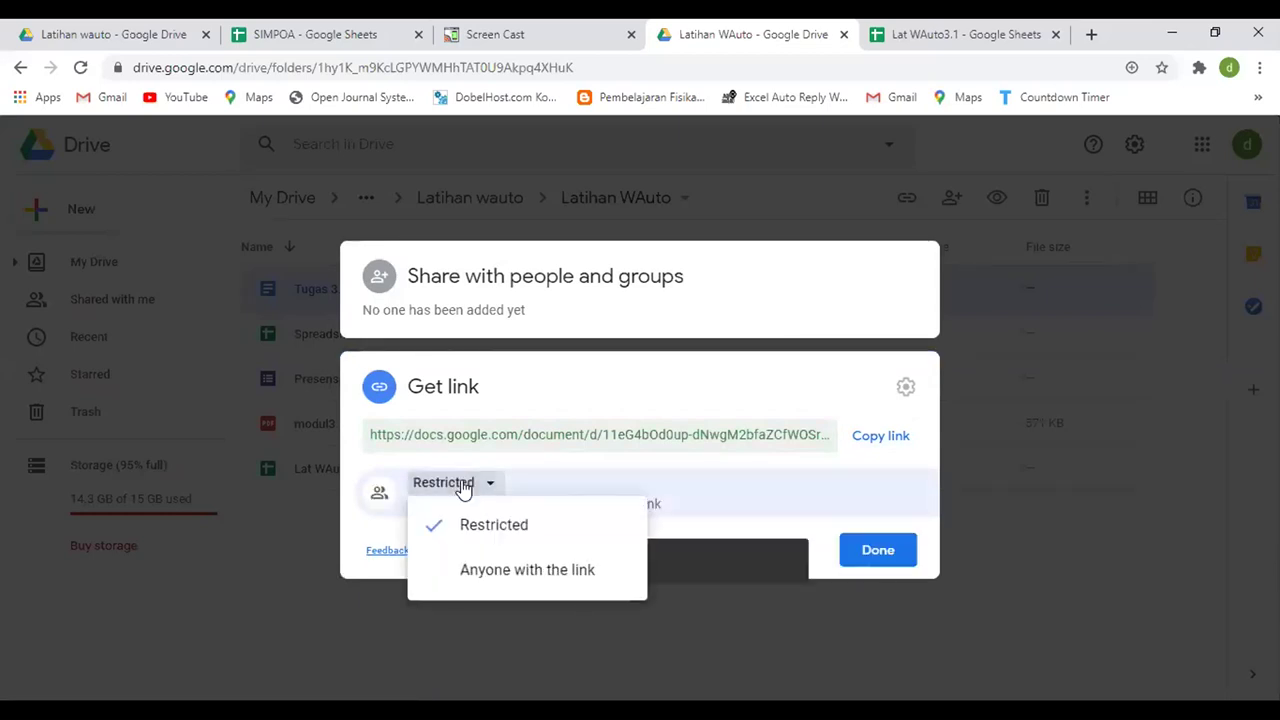
pyautogui.click(481, 580)
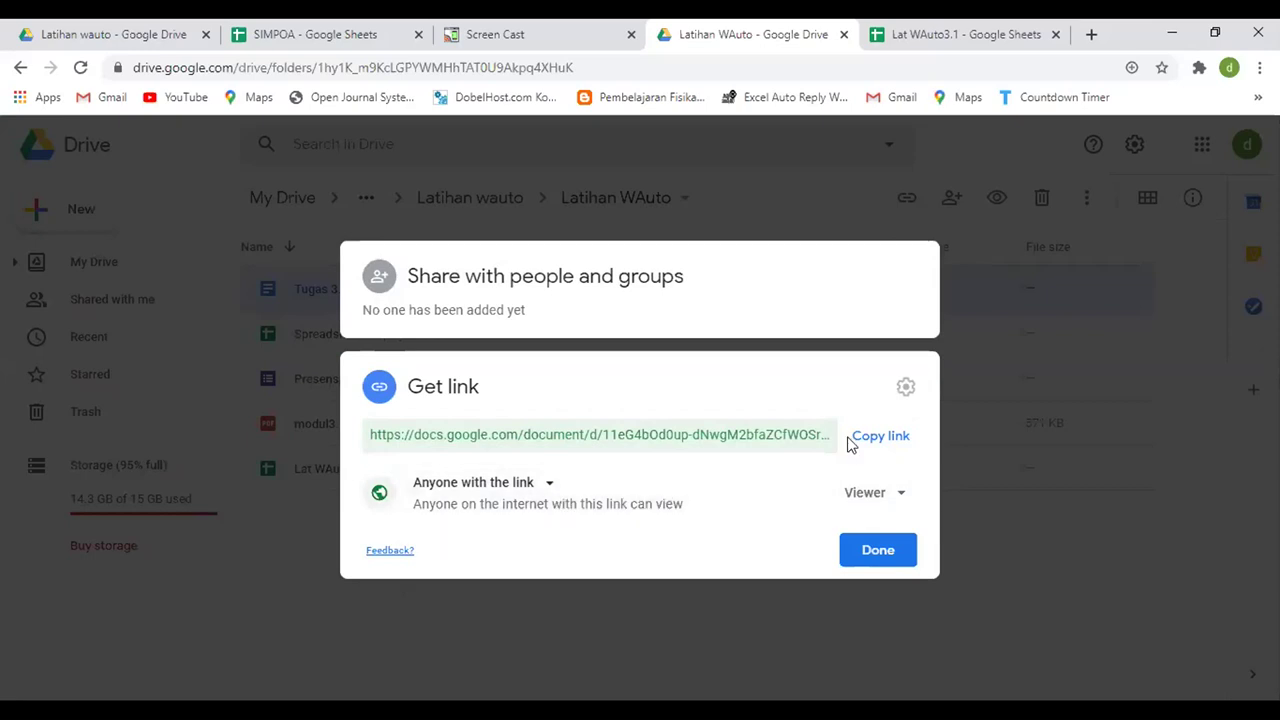
pyautogui.click(879, 441)
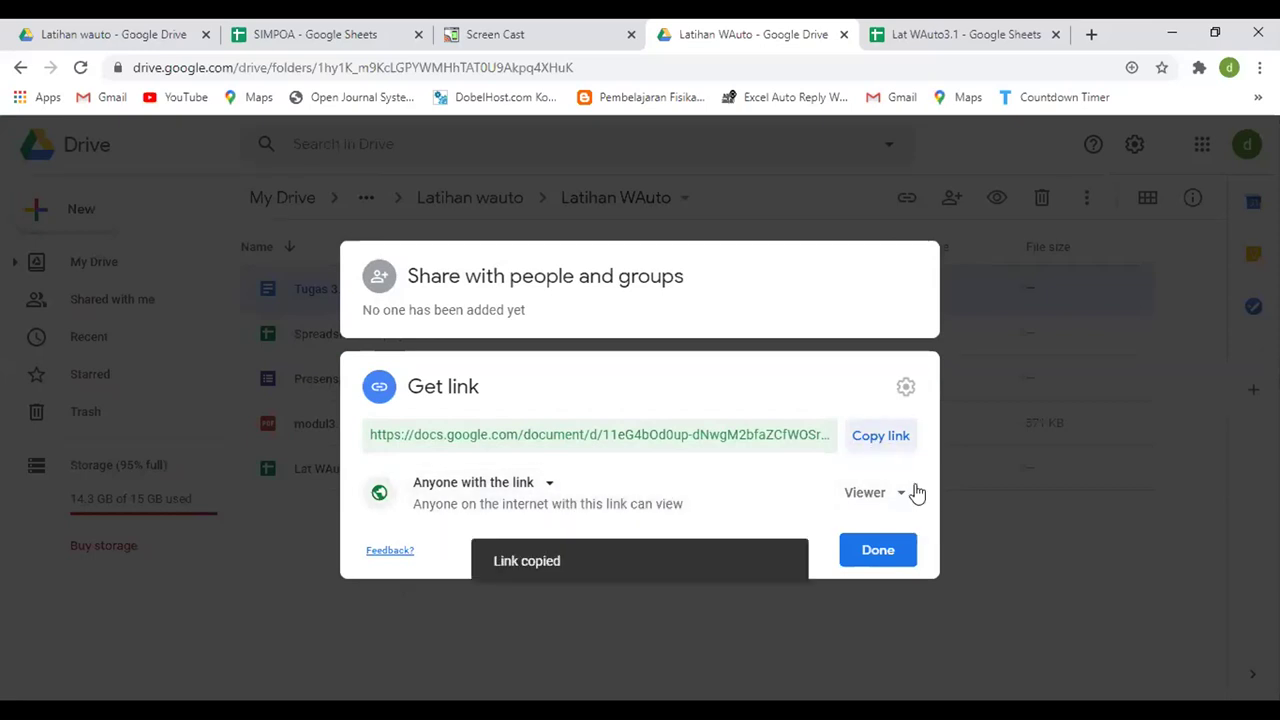
pyautogui.click(943, 38)
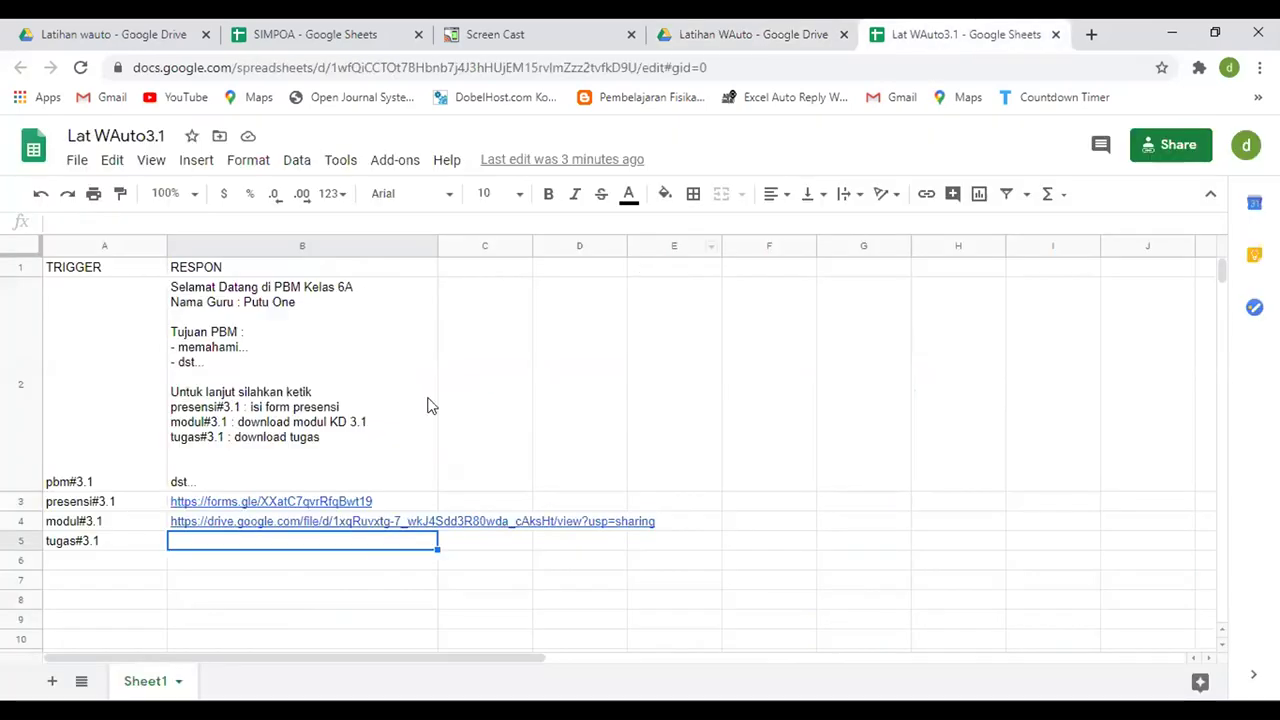
# - Paste the copied Tugas 3.1 document link into cell B5 and commit it
pyautogui.moveTo(341, 528)
pyautogui.hotkey('ctrl', 'v')
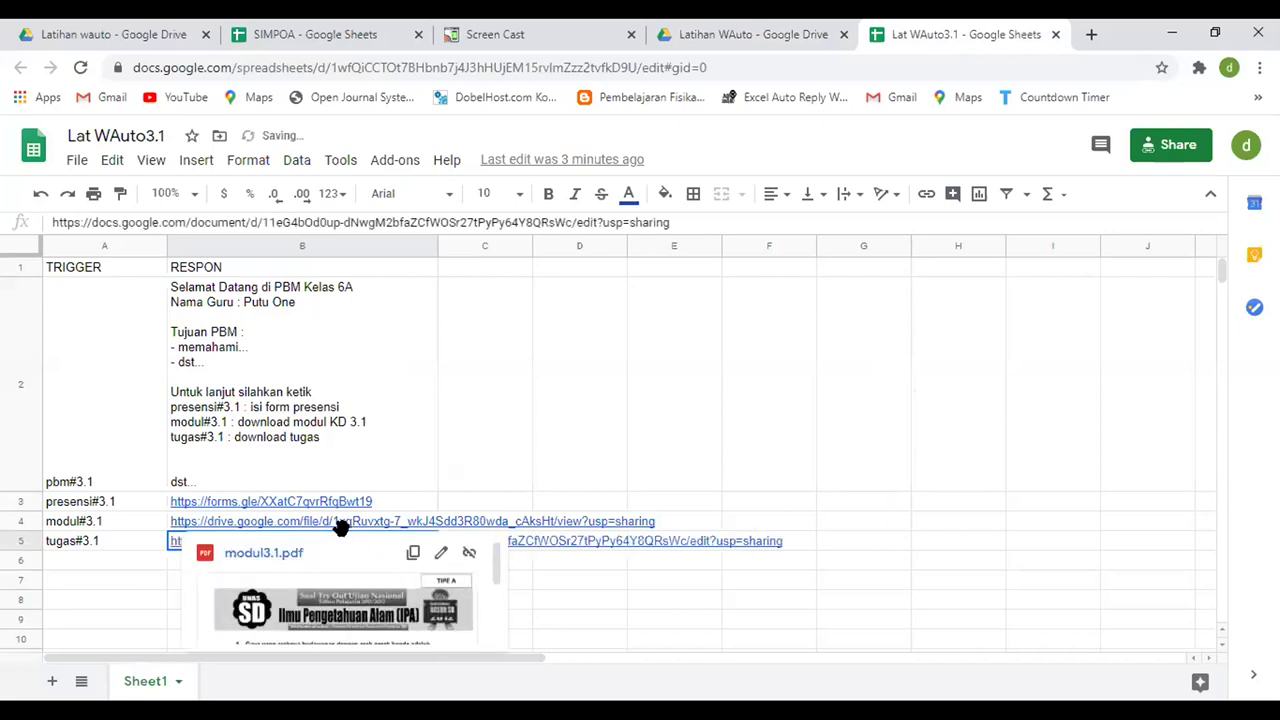
pyautogui.click(638, 588)
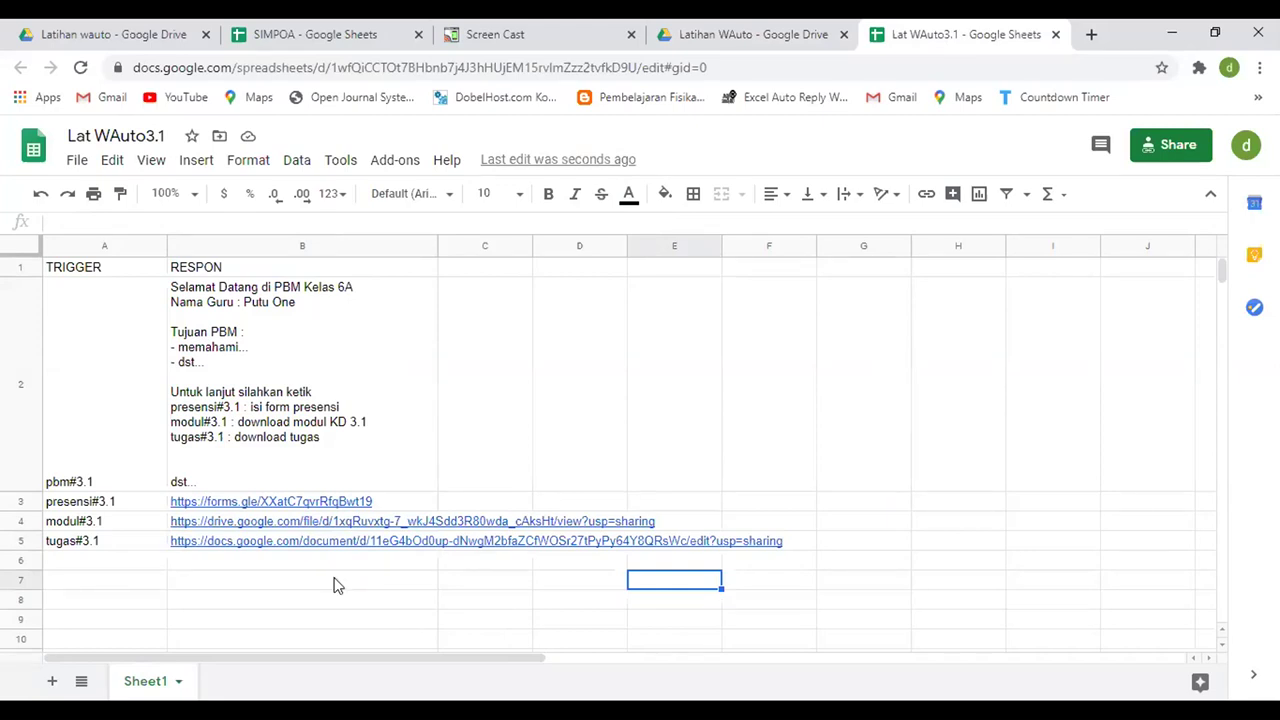
pyautogui.click(567, 342)
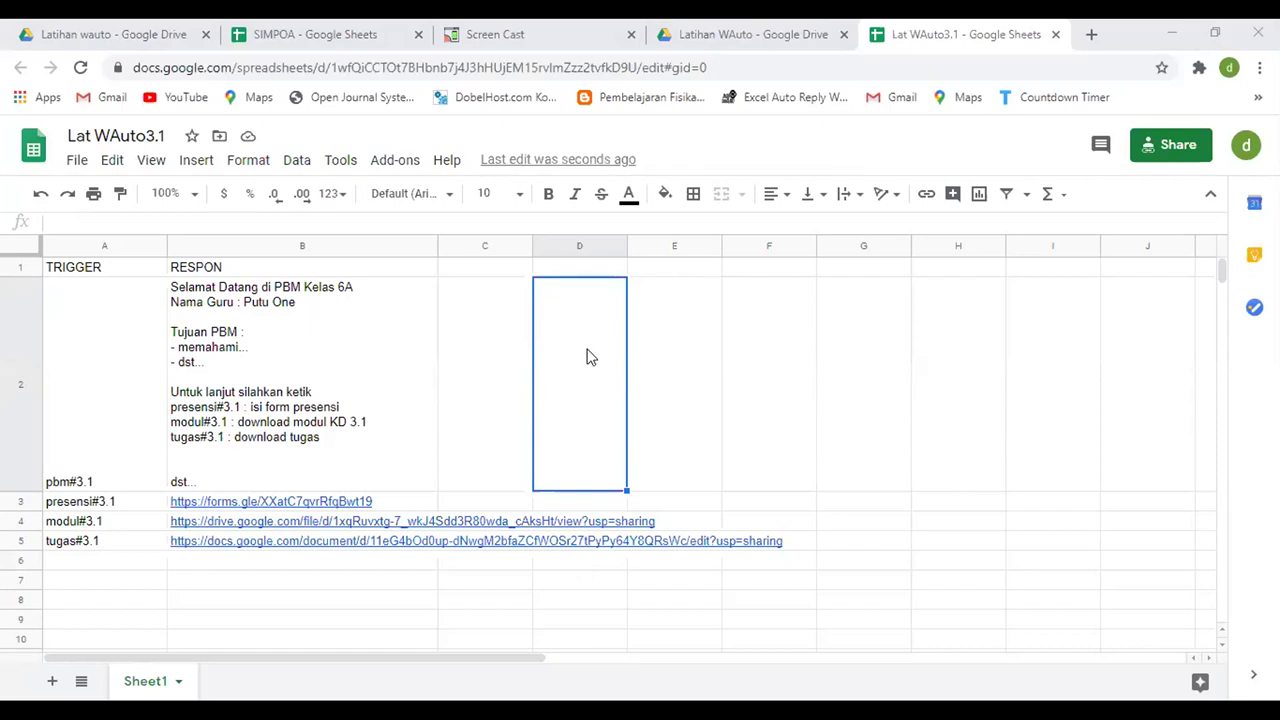
# - Enter 'SAYA SEDANG MAKAN NASI' in D2 with a line break before MAKAN
pyautogui.click(556, 586)
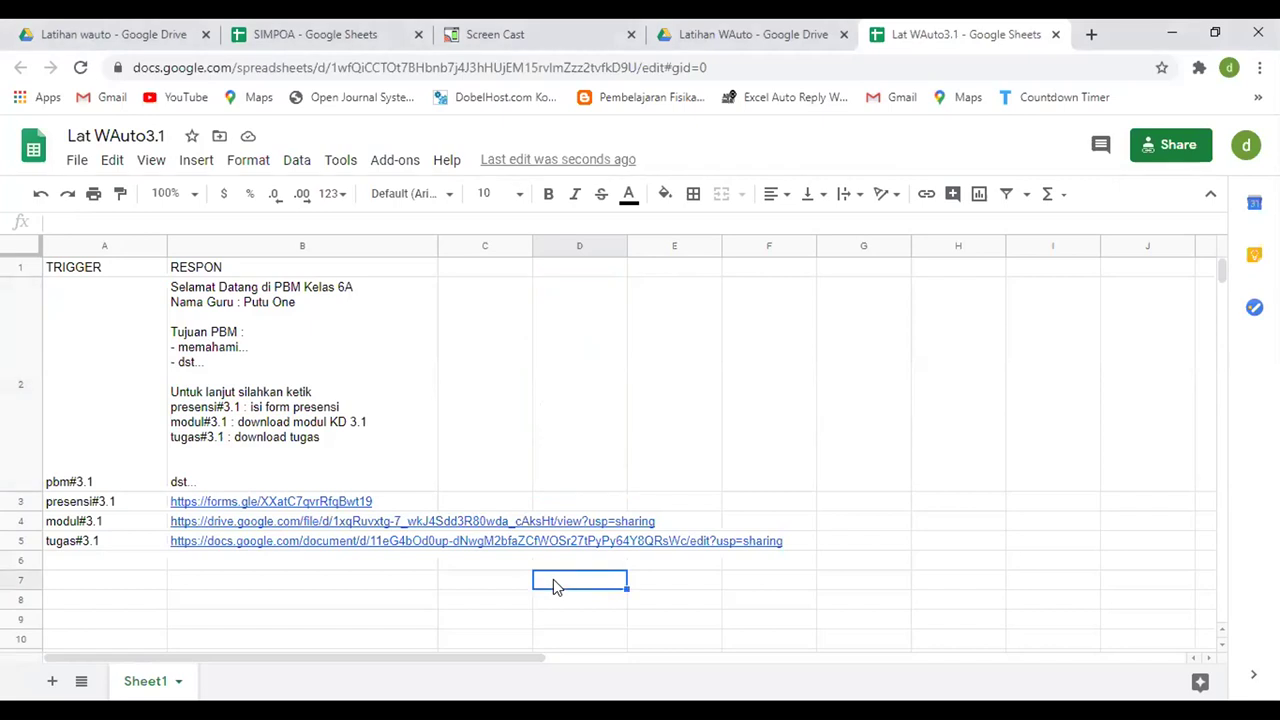
pyautogui.write('SA')
pyautogui.press('BackSpace')
pyautogui.press('BackSpace')
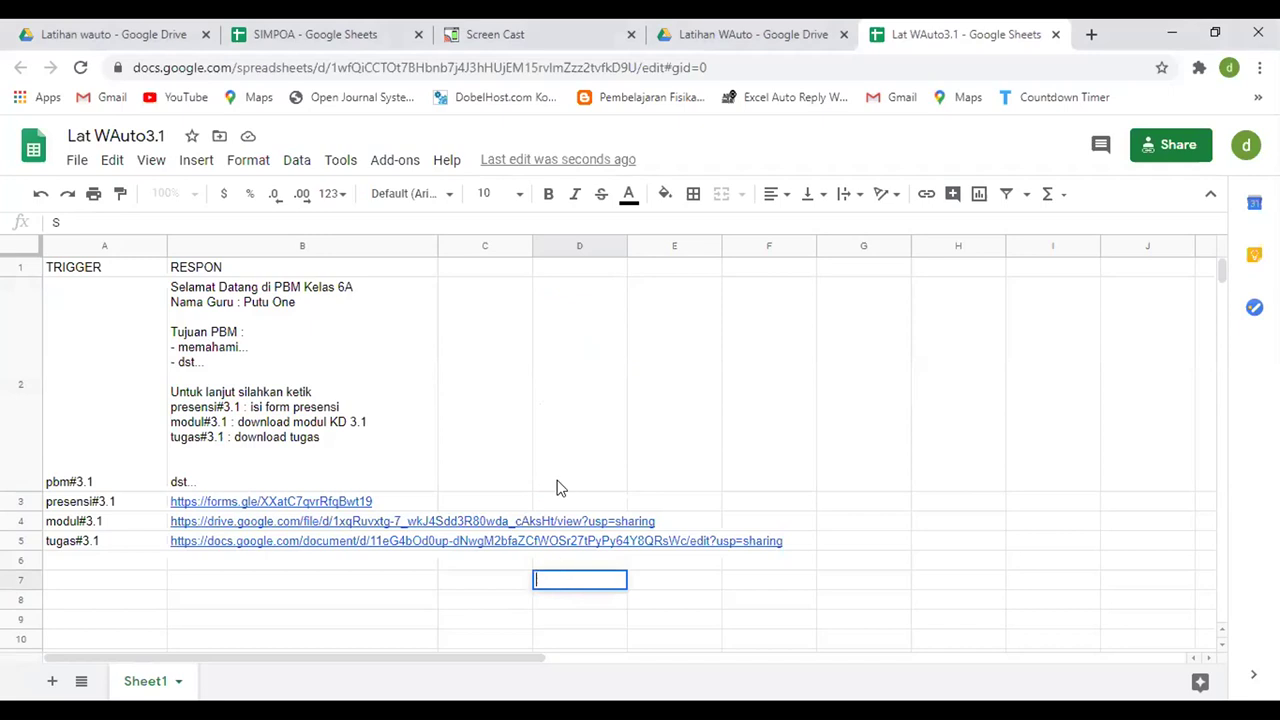
pyautogui.click(586, 370)
pyautogui.write('SAYA')
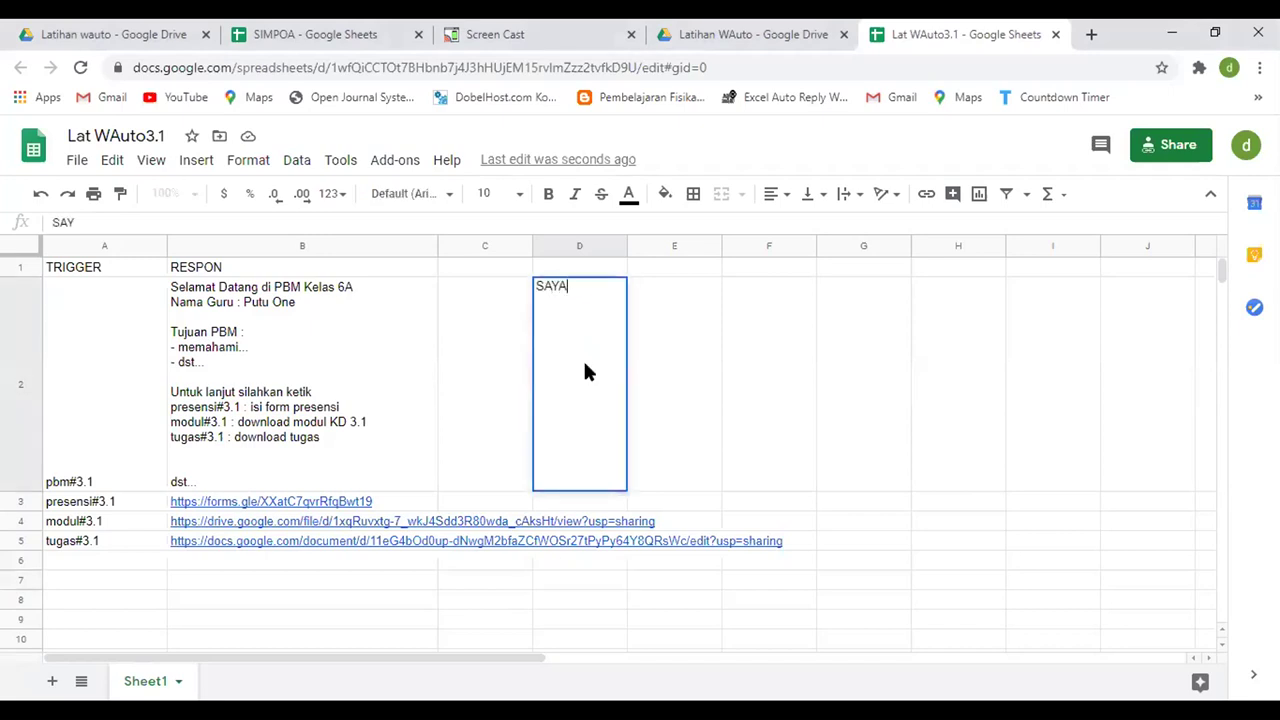
pyautogui.write(' SEDANG')
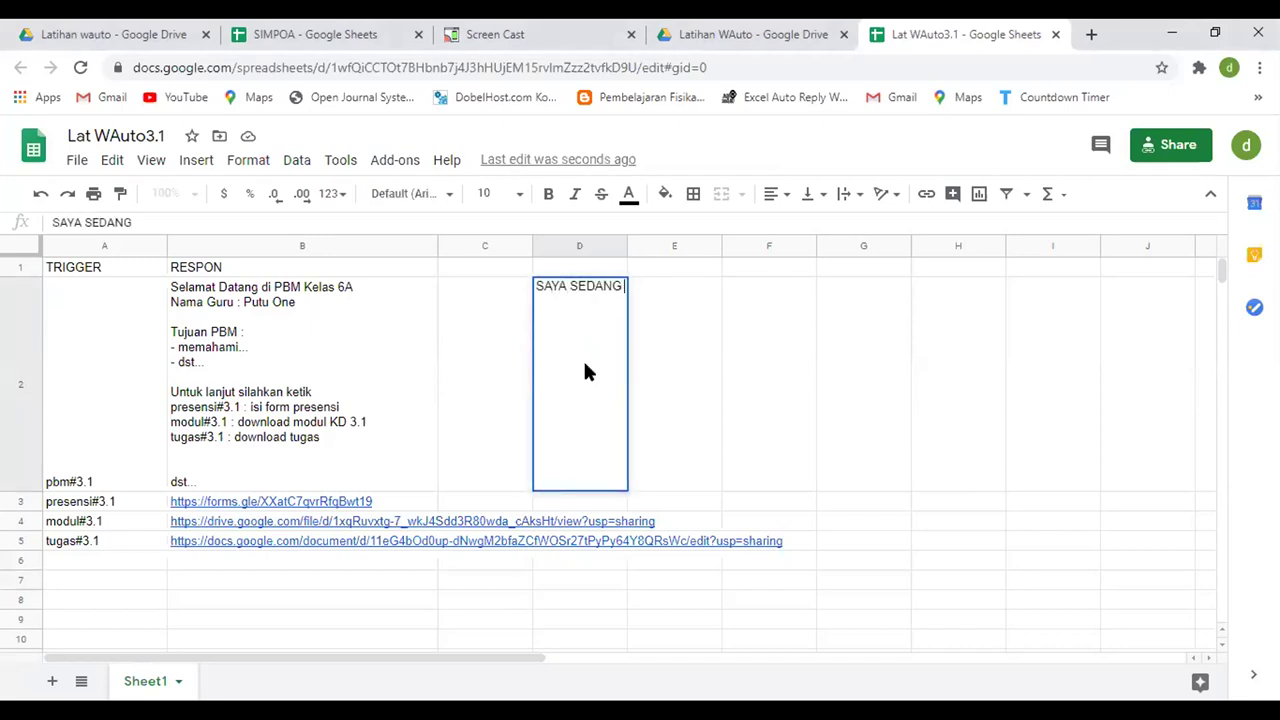
pyautogui.write(' MAKAN')
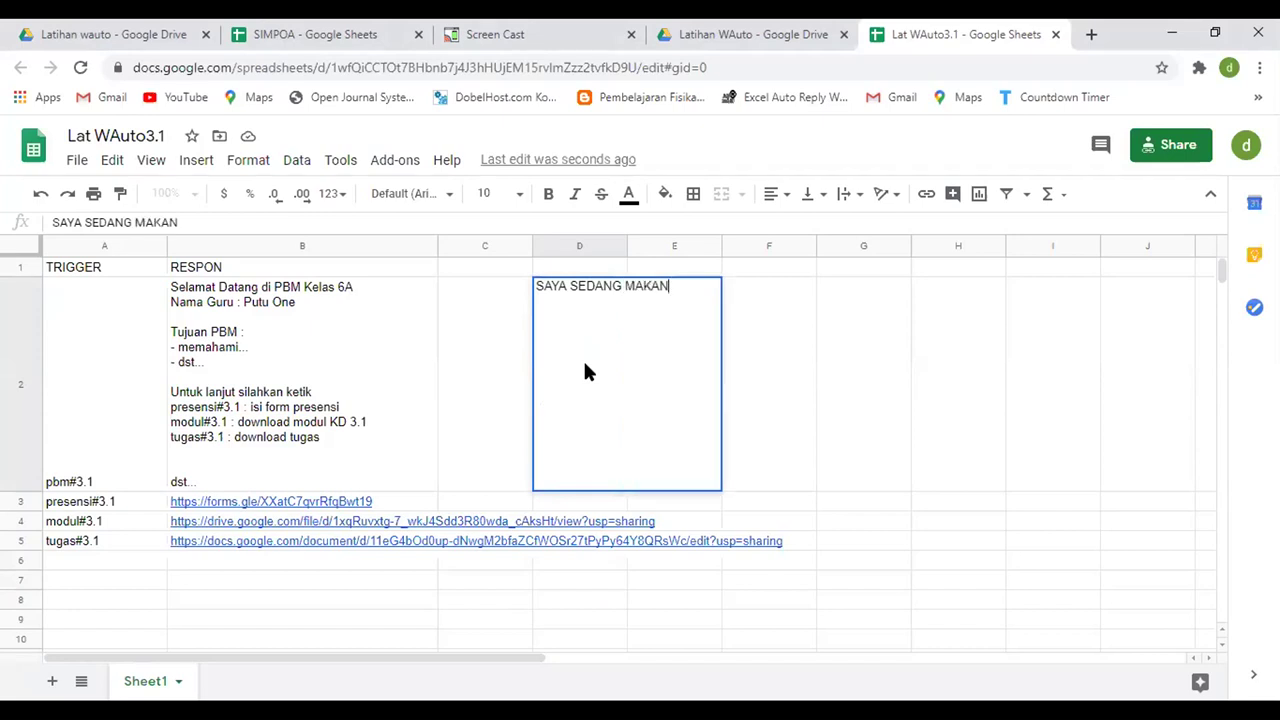
pyautogui.write(' NASI')
pyautogui.hotkey('ctrl', 'Left')
pyautogui.hotkey('ctrl', 'Left')
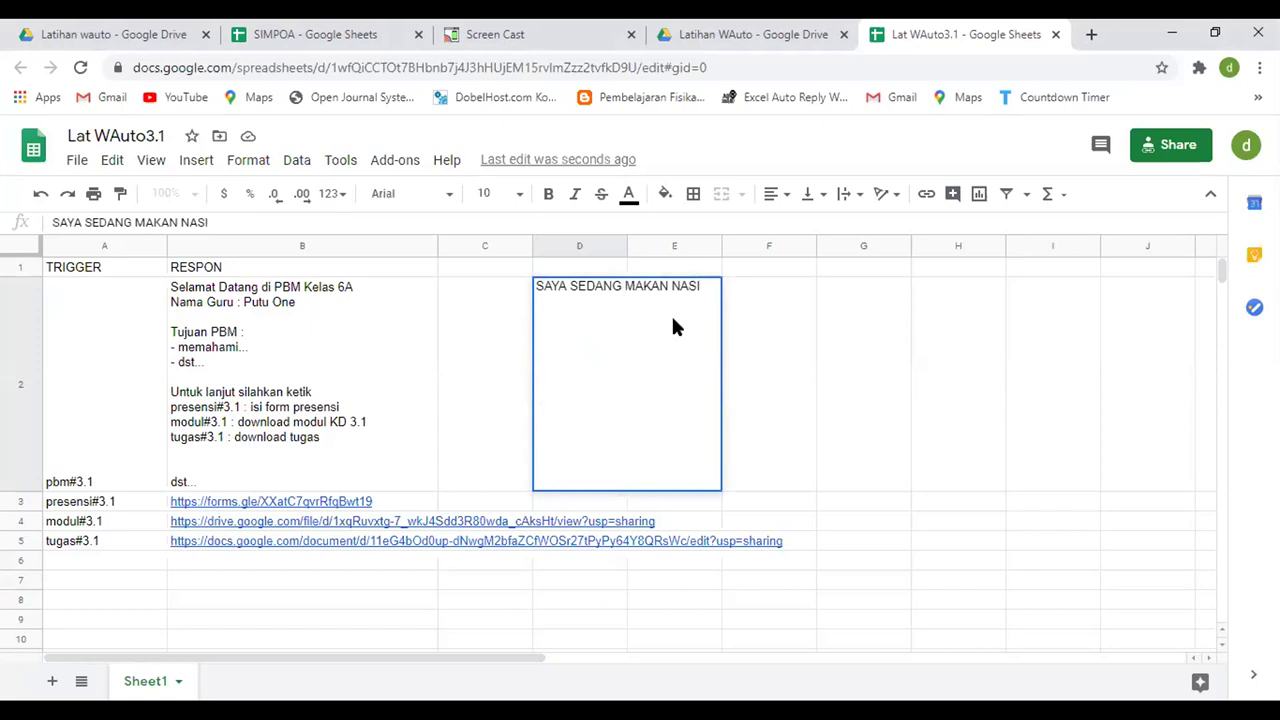
pyautogui.hotkey('alt', 'Return')
pyautogui.hotkey('alt', 'Return')
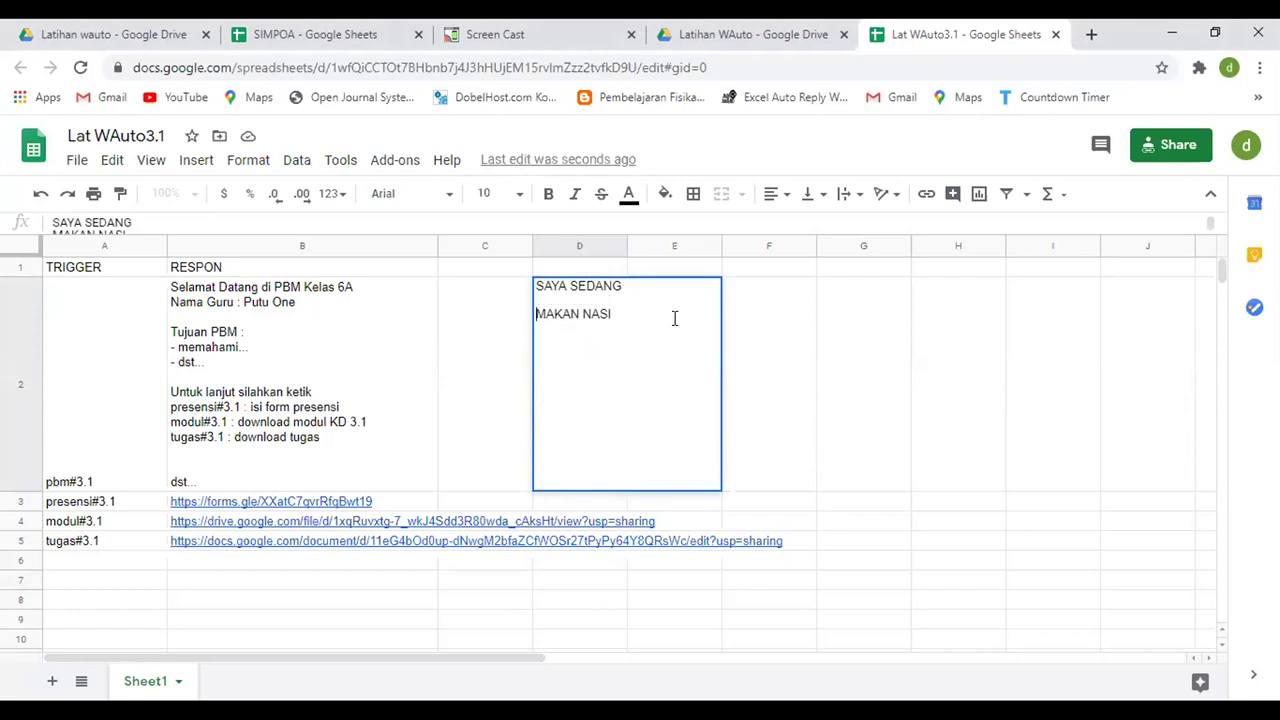
pyautogui.click(759, 340)
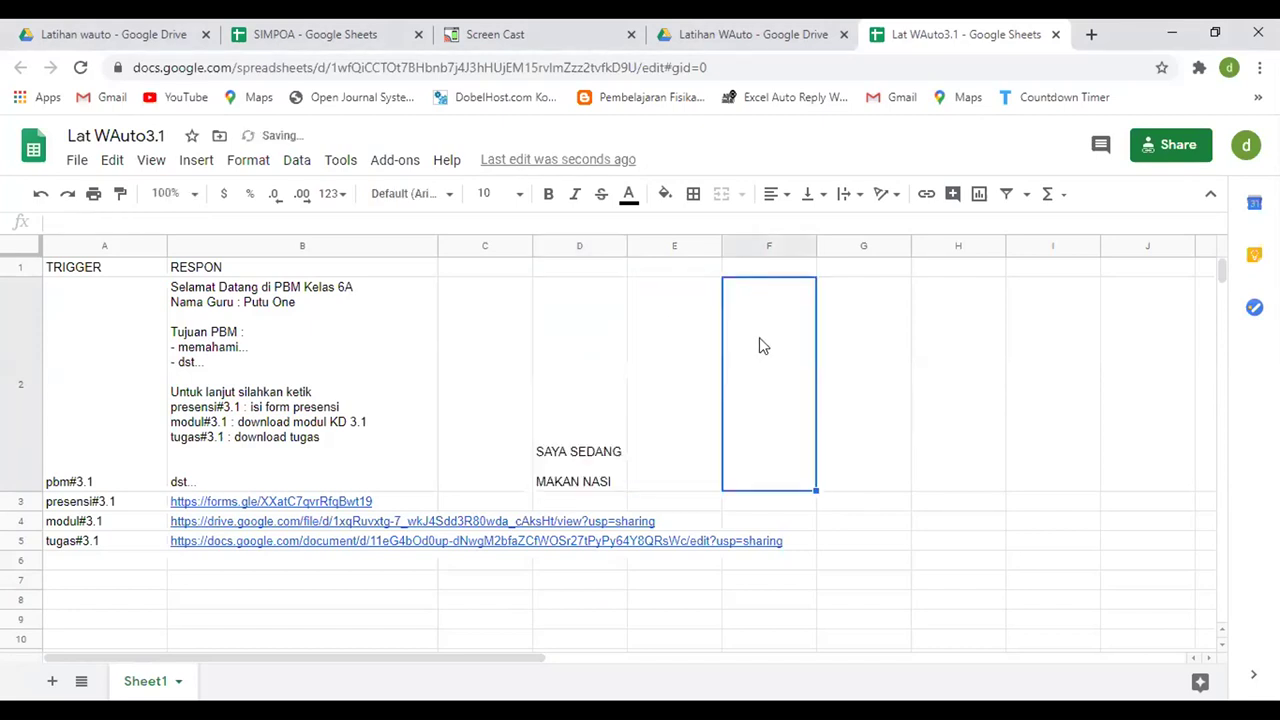
# - Write the note 'ALT + ENTER' in F2 and reopen D2 to show its two lines
pyautogui.write('ALT +')
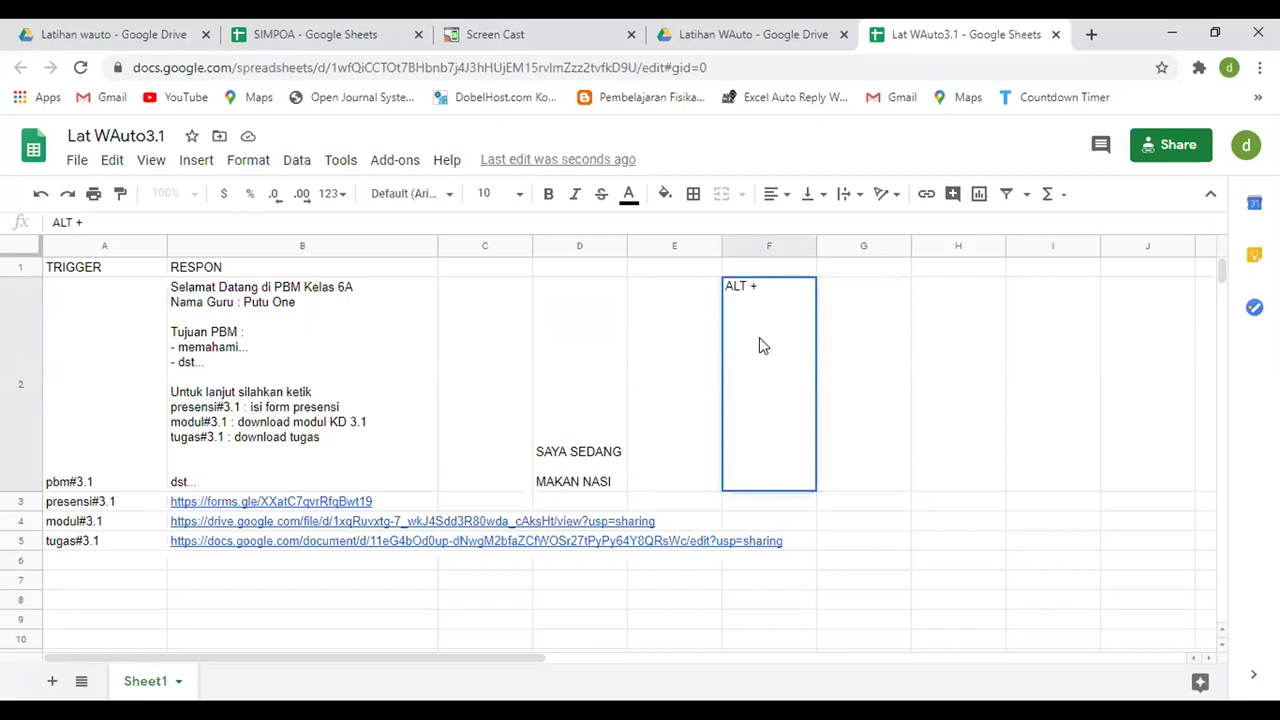
pyautogui.write(' ENTER')
pyautogui.press('Return')
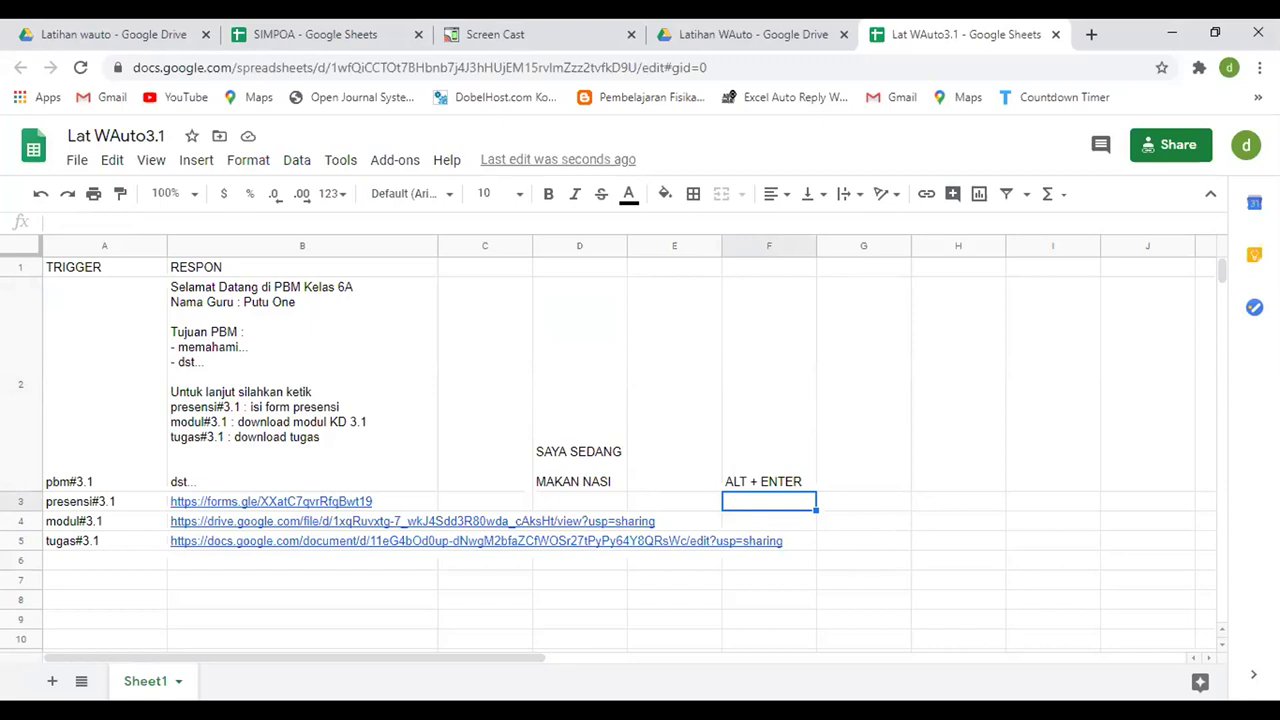
pyautogui.press('Up')
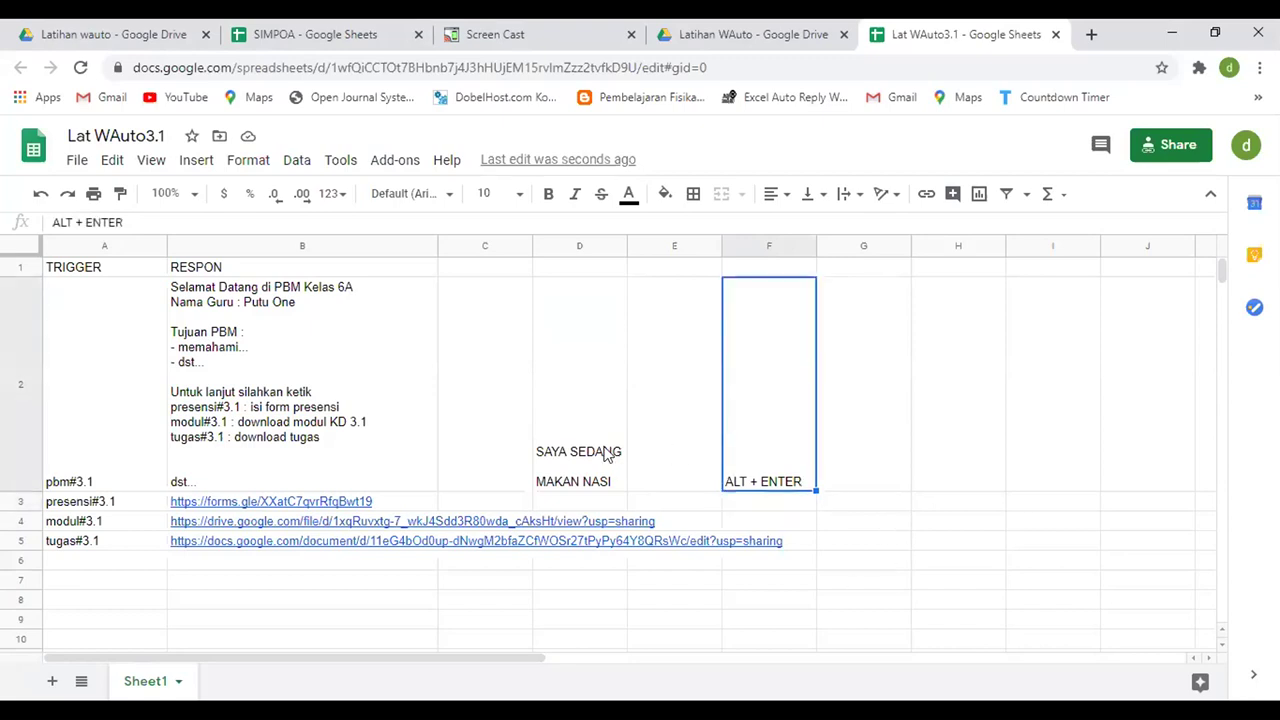
pyautogui.click(606, 451)
pyautogui.doubleClick(598, 420)
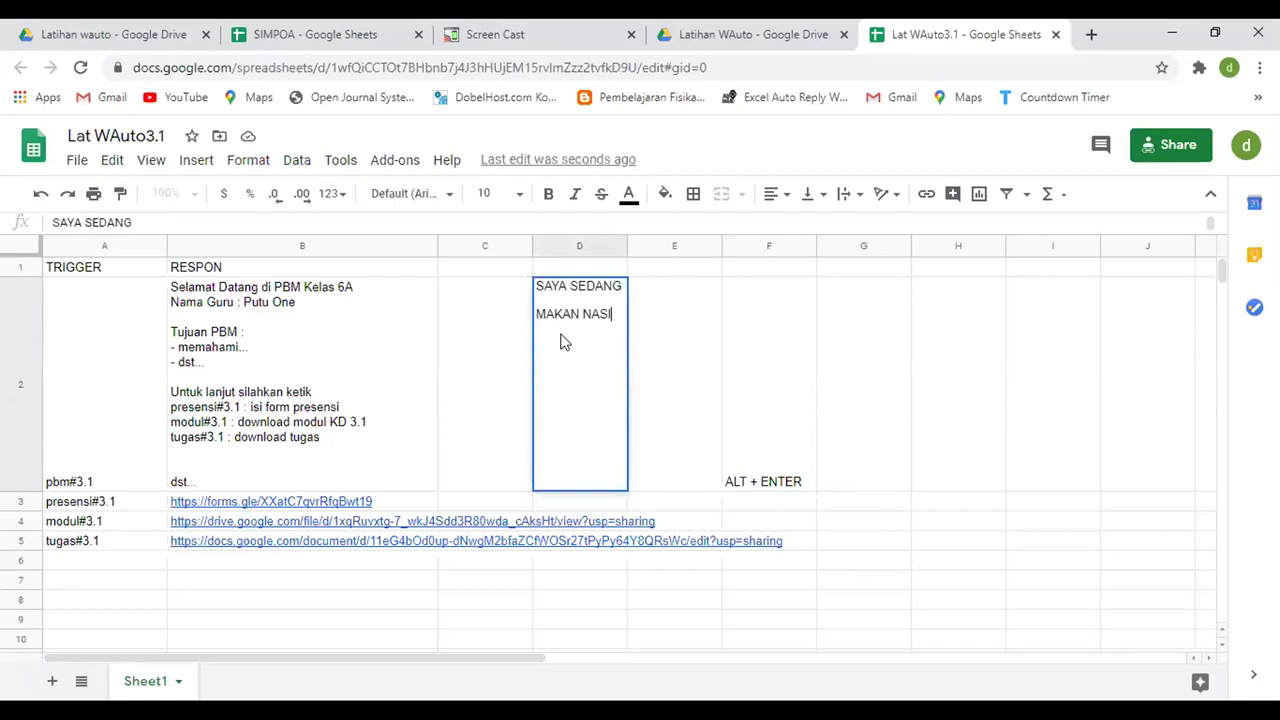
pyautogui.click(772, 449)
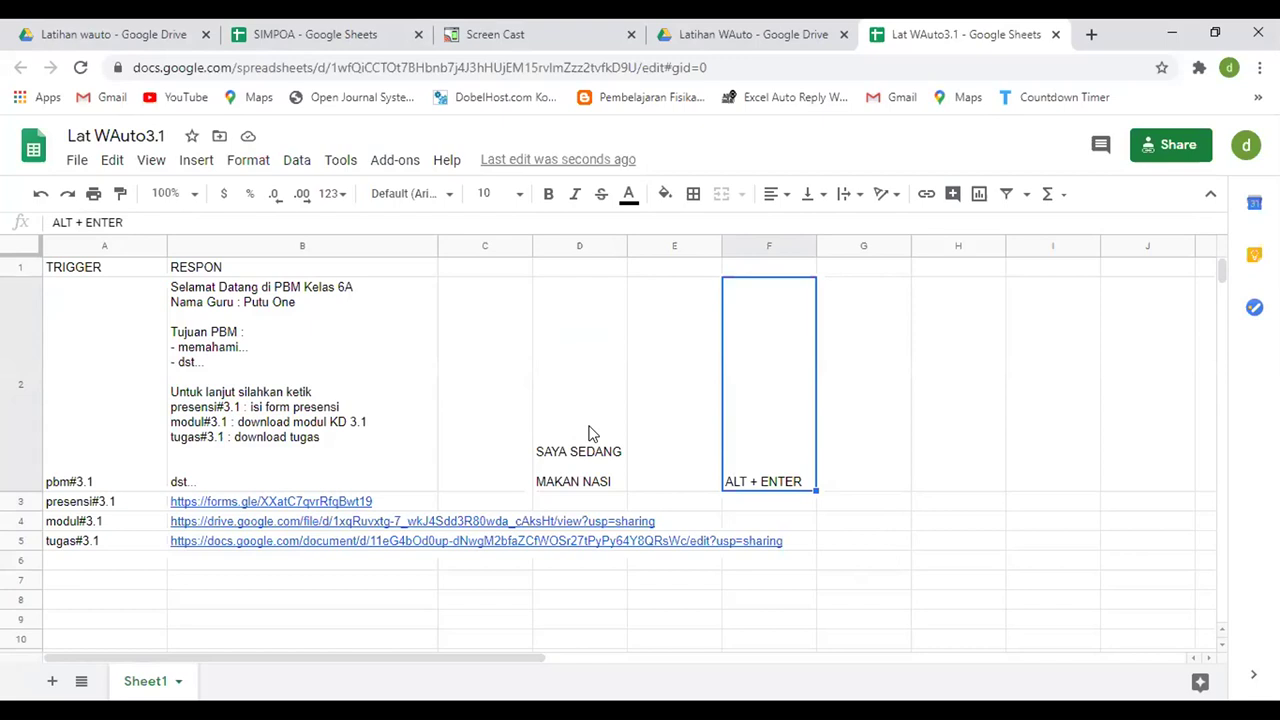
# - Clear the practice text from D2 through F2 and go back to the Drive tab
pyautogui.moveTo(589, 433); pyautogui.dragTo(754, 443)
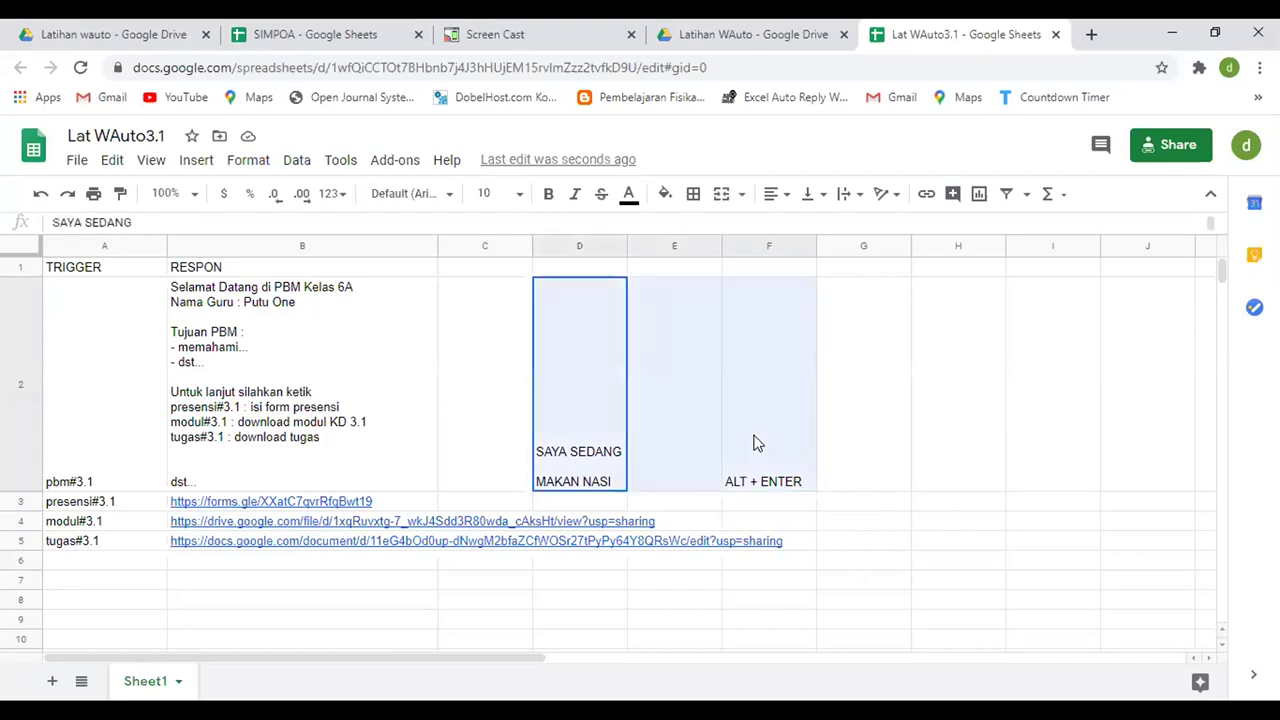
pyautogui.press('Delete')
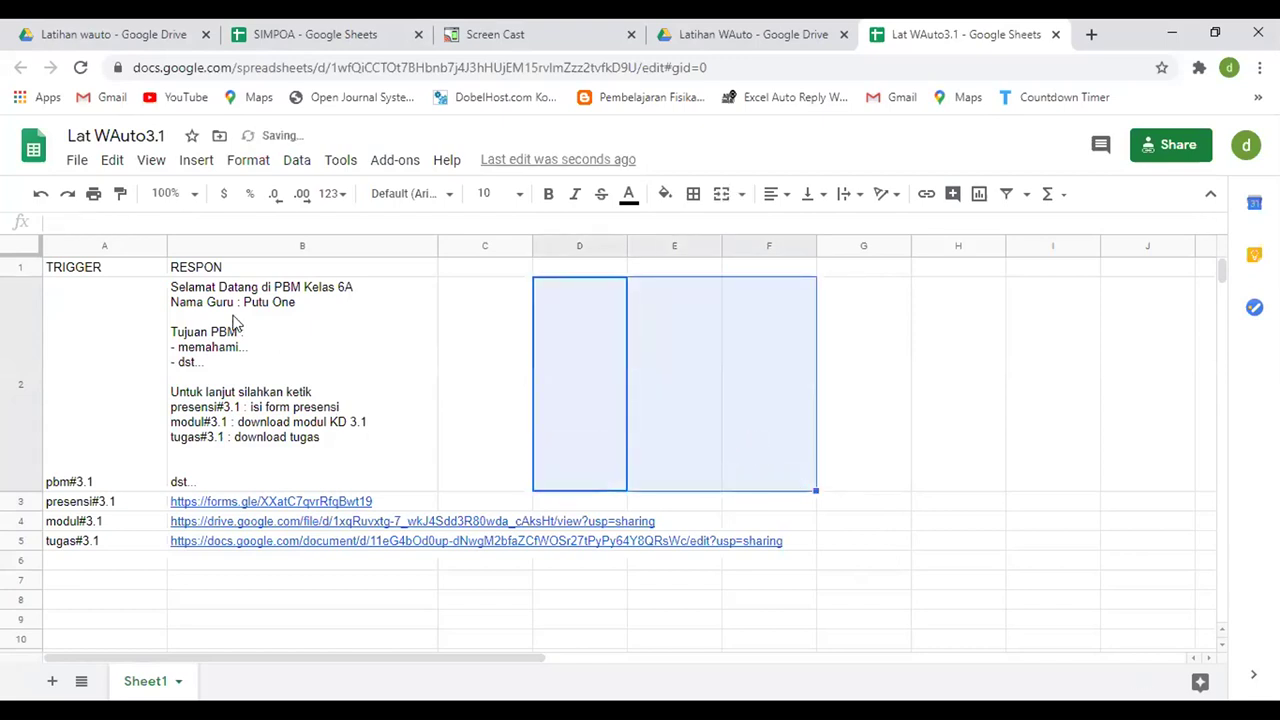
pyautogui.click(565, 380)
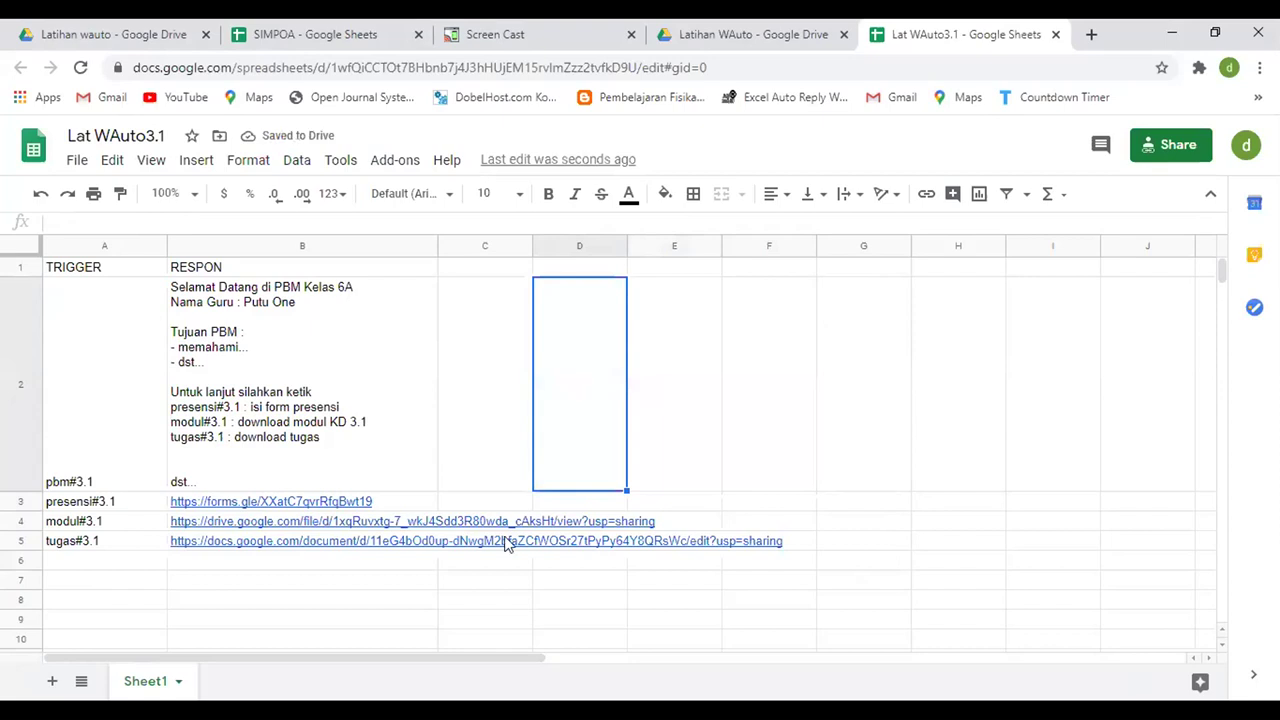
pyautogui.click(728, 40)
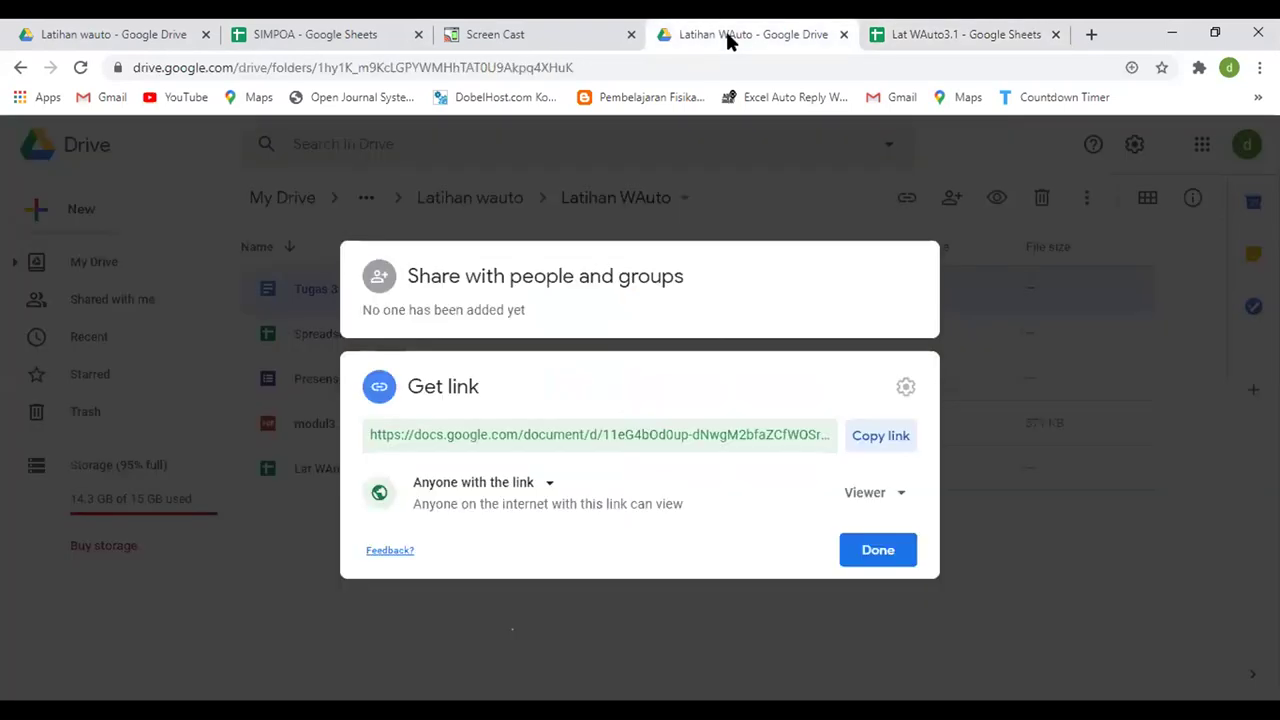
# - Close the sharing dialog and open the Latihan WAuto folder to show its files
pyautogui.click(878, 551)
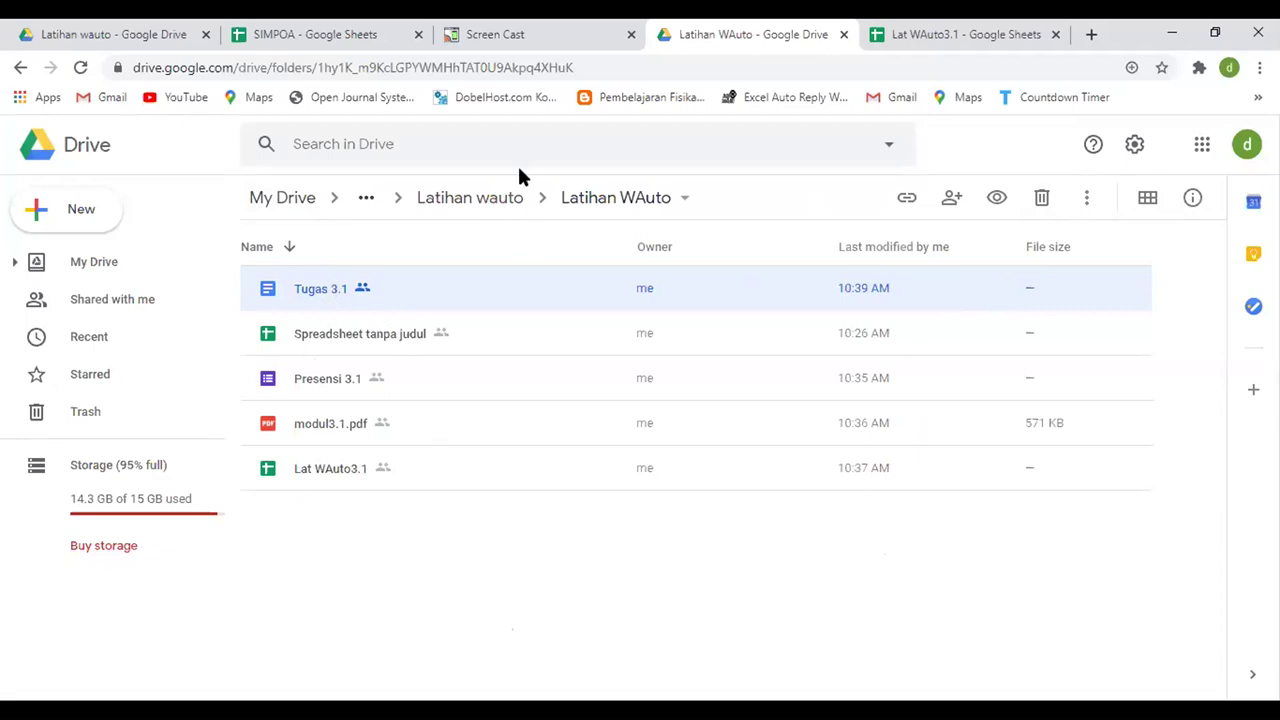
pyautogui.click(448, 199)
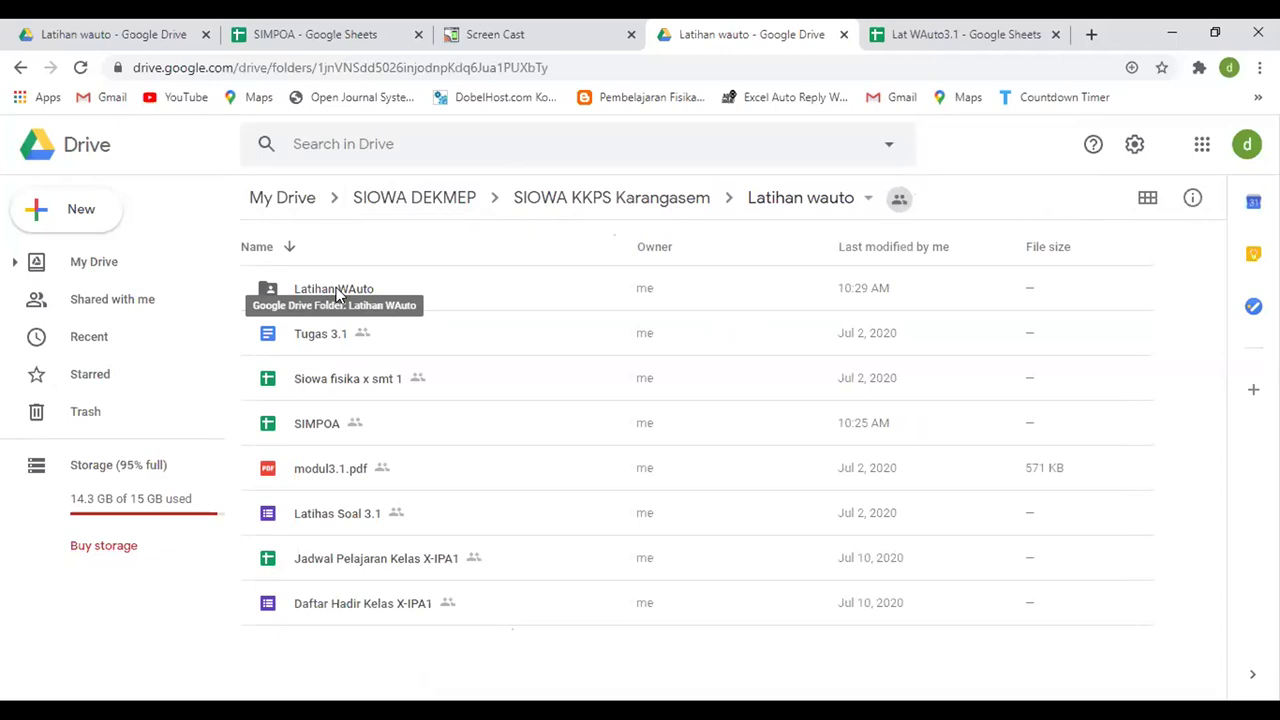
pyautogui.doubleClick(337, 293)
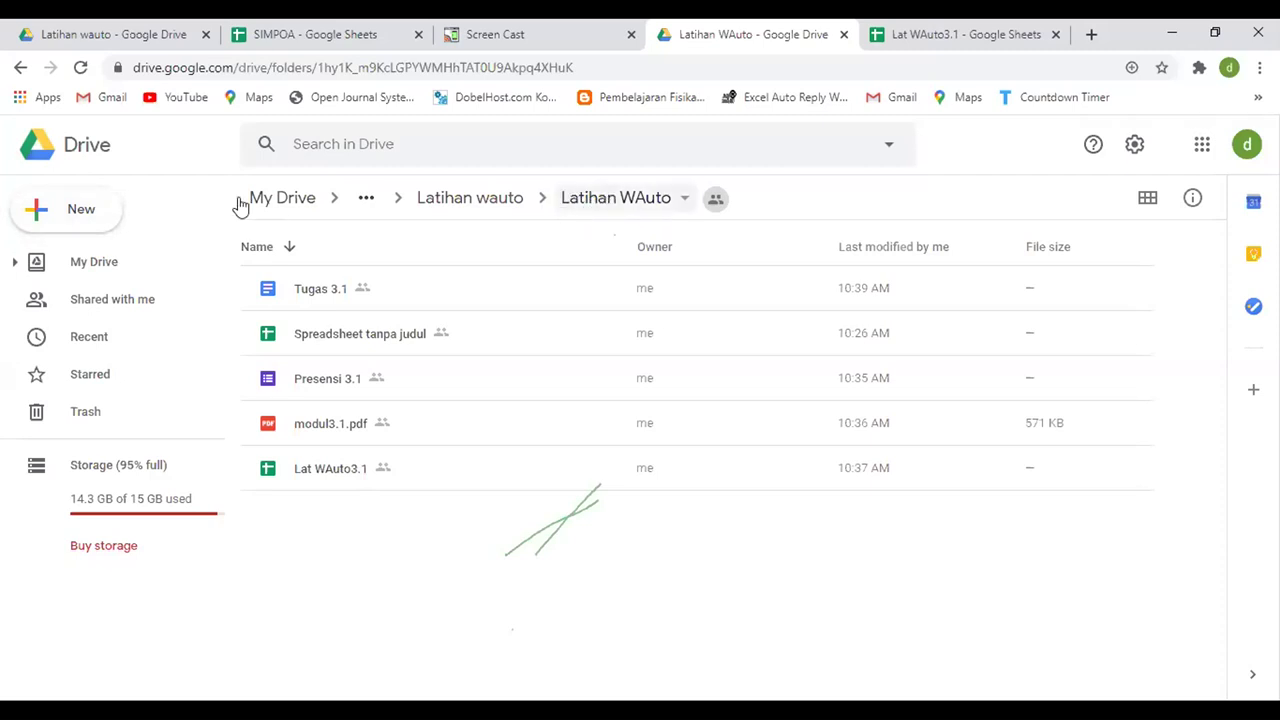
pyautogui.click(86, 211)
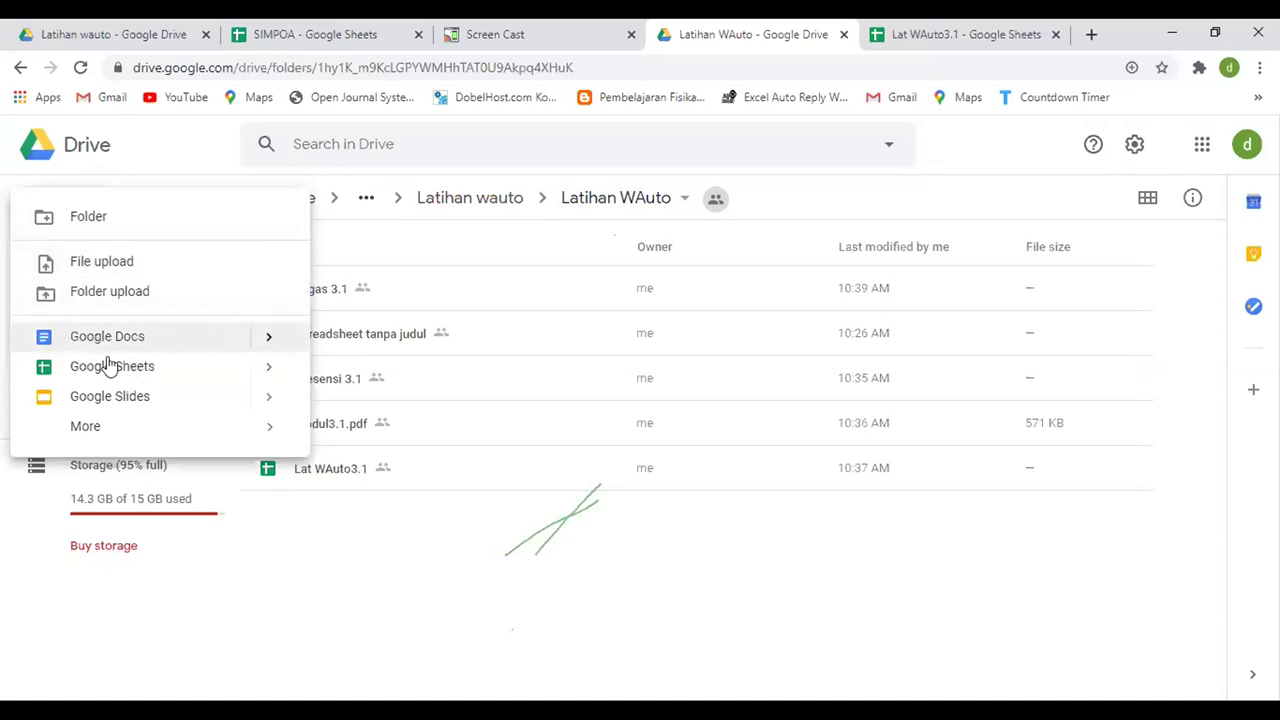
pyautogui.click(406, 553)
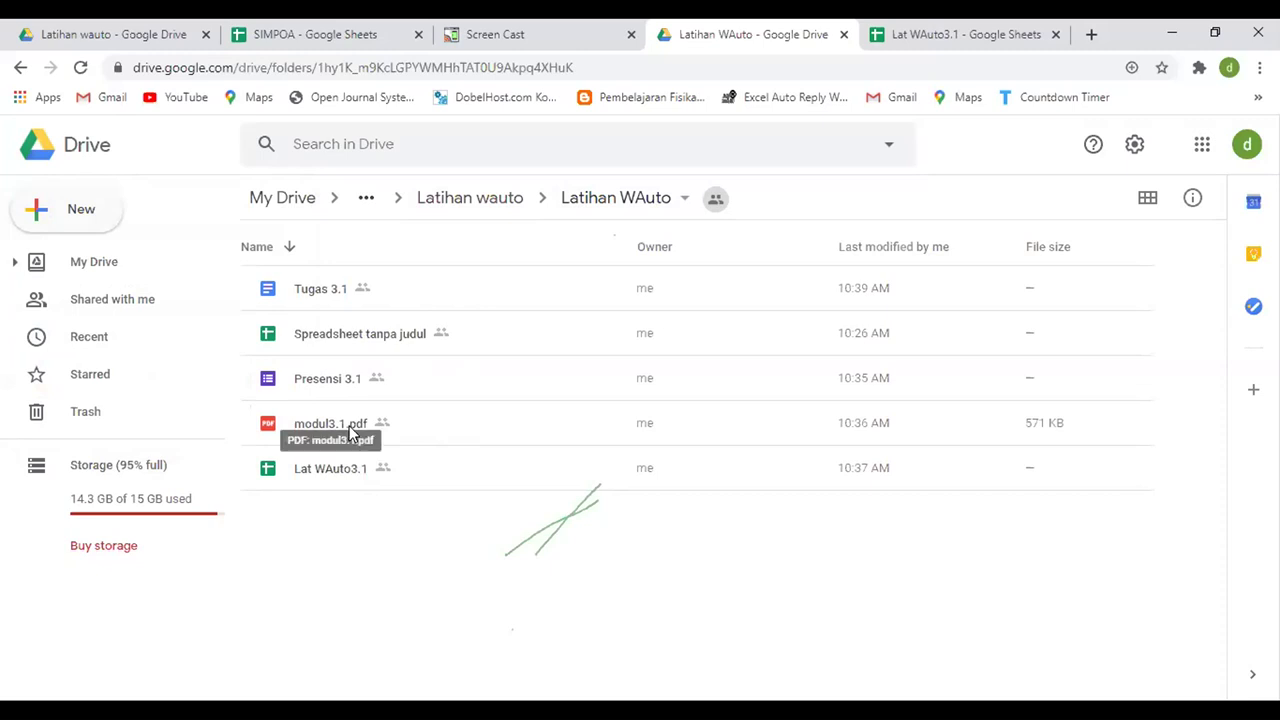
pyautogui.click(351, 431)
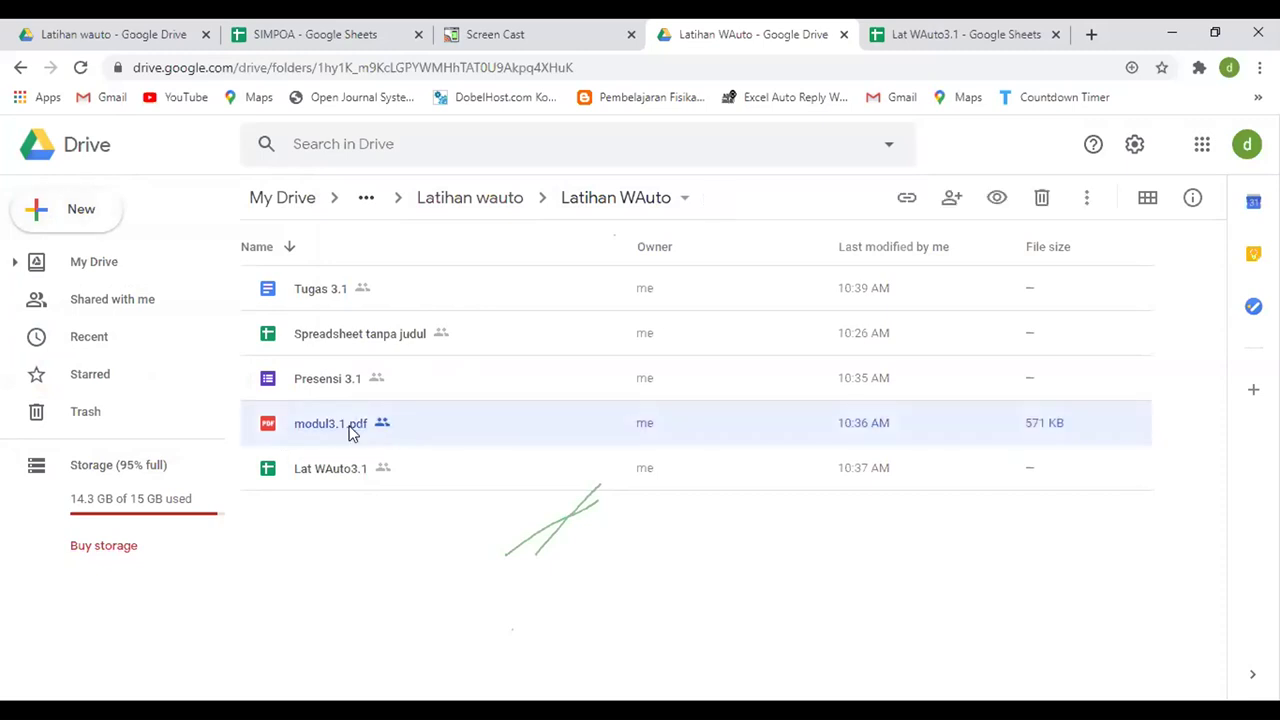
pyautogui.click(366, 509)
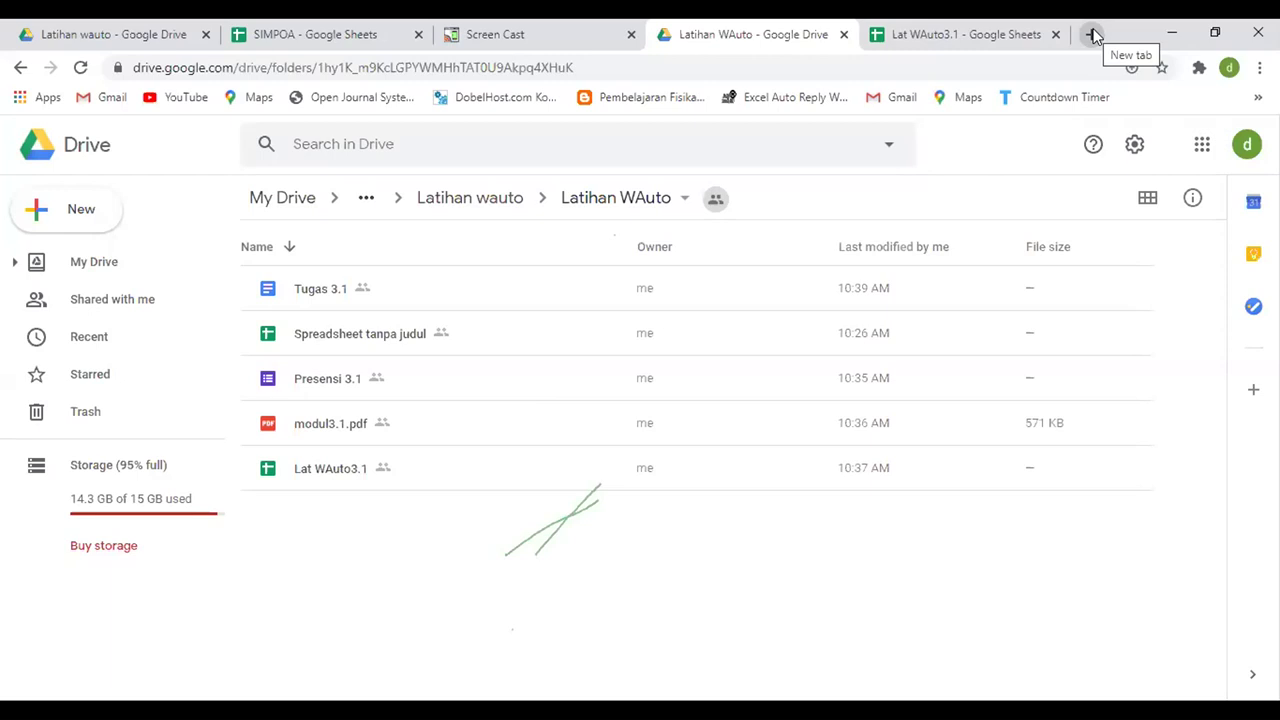
pyautogui.click(548, 37)
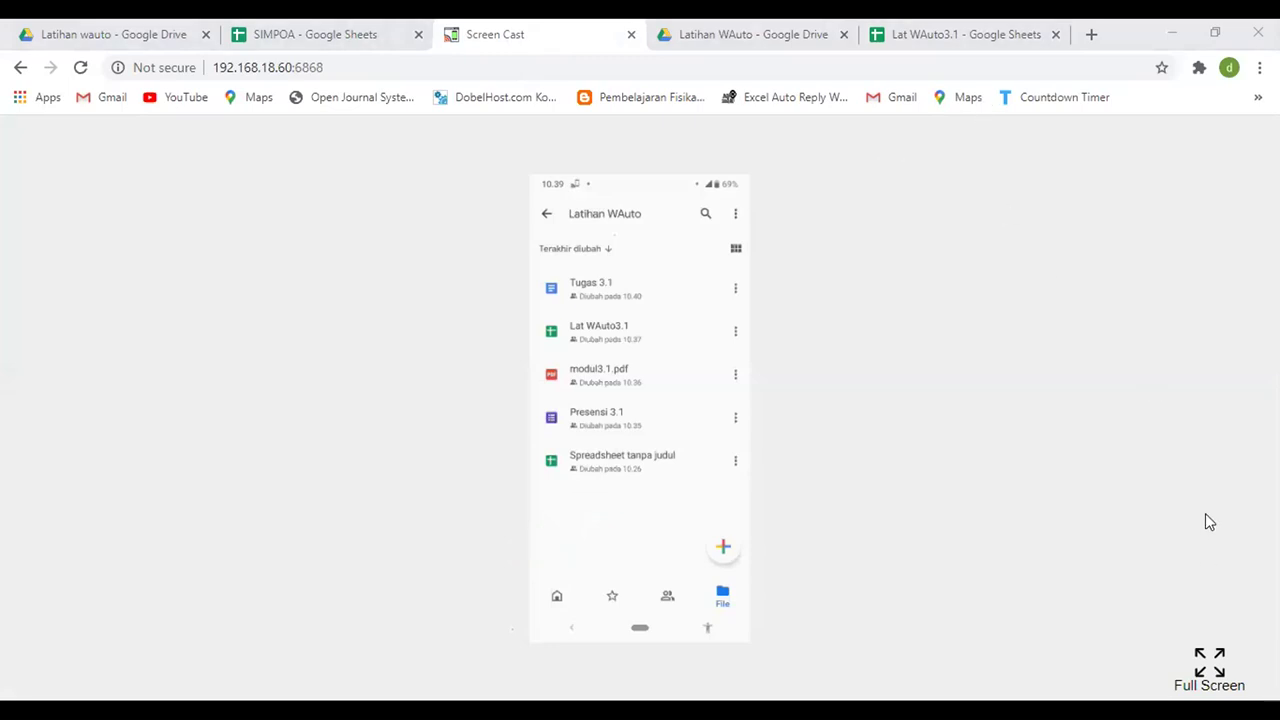
# - Show the phone mirror full screen and return the phone to its home screen
pyautogui.click(1217, 660)
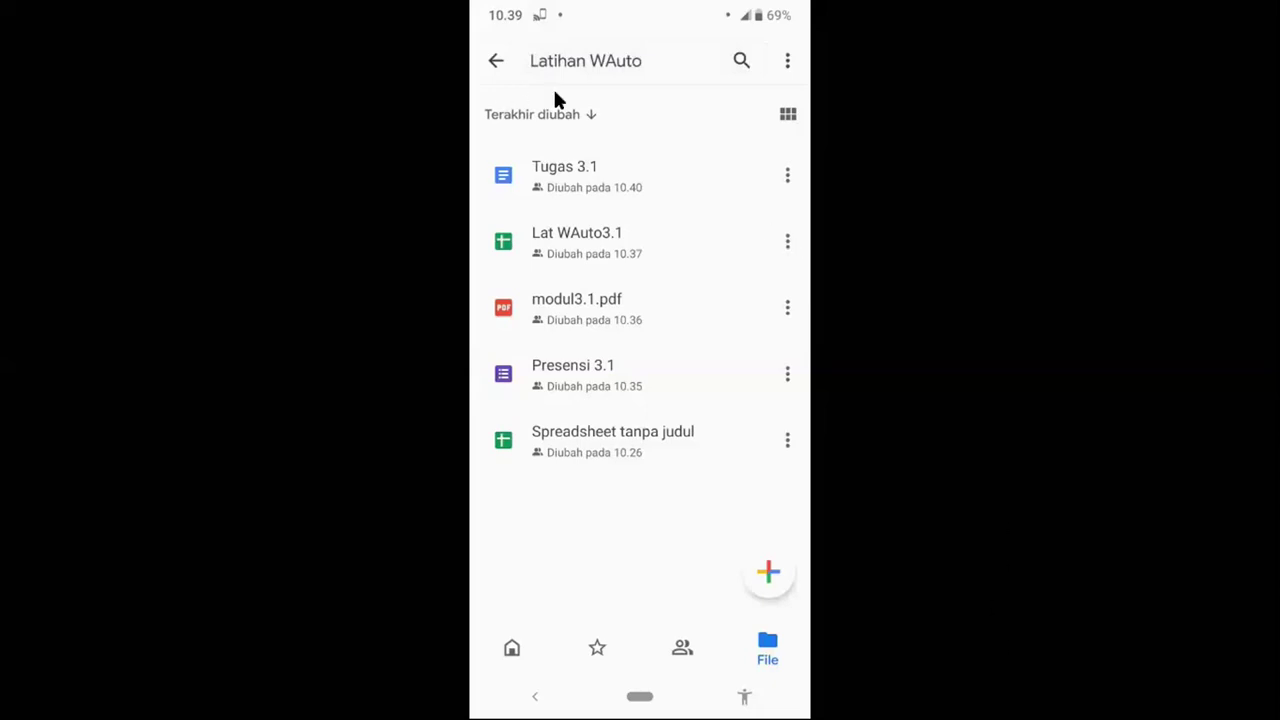
pyautogui.press('super')
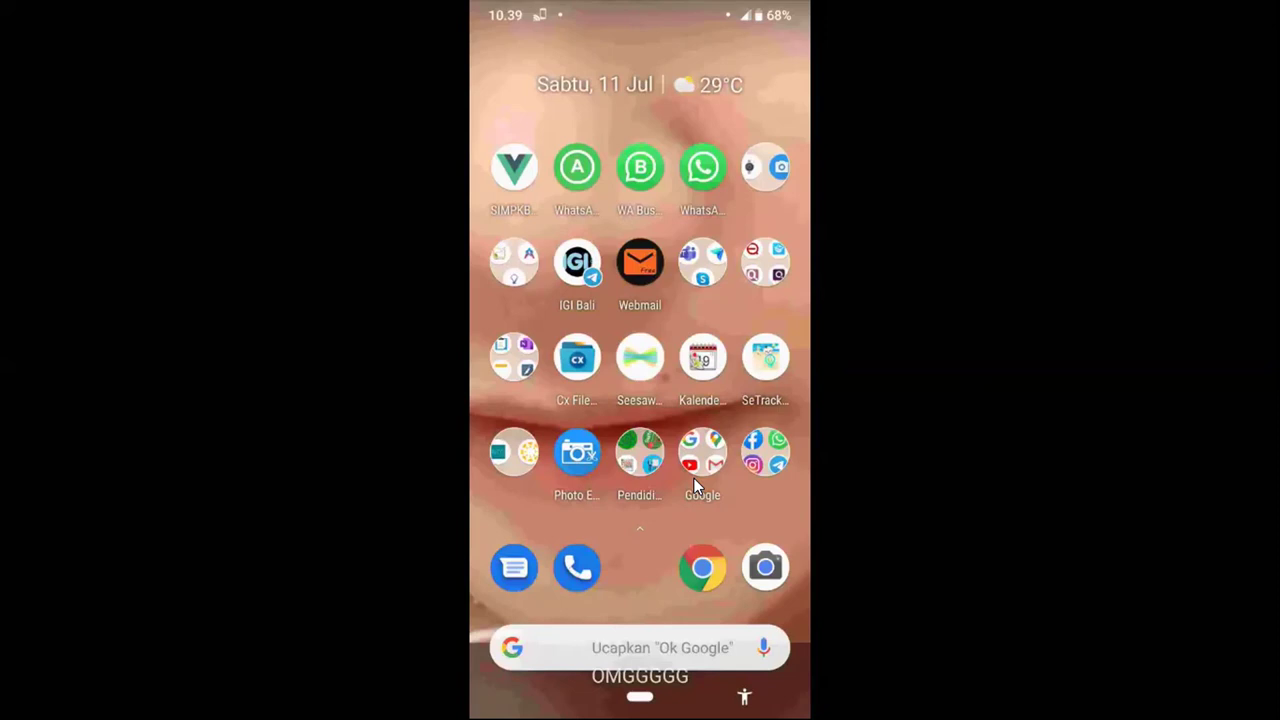
pyautogui.click(700, 458)
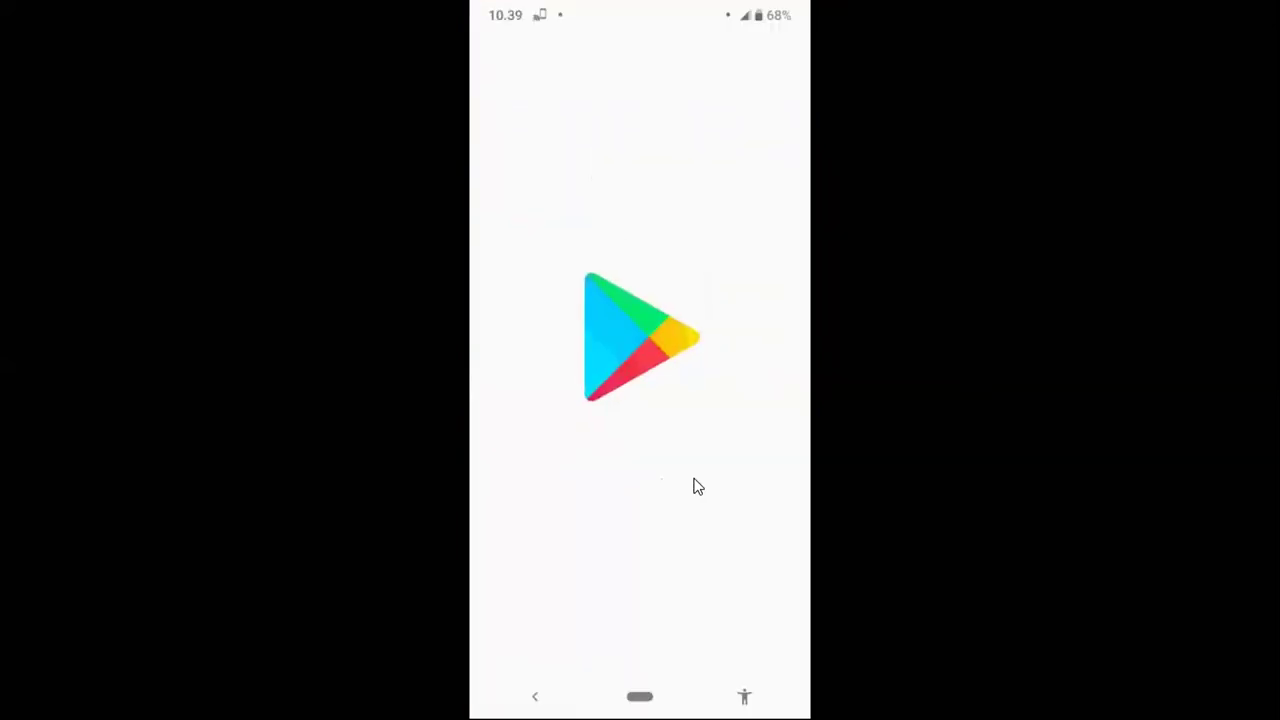
pyautogui.rightClick(697, 487)
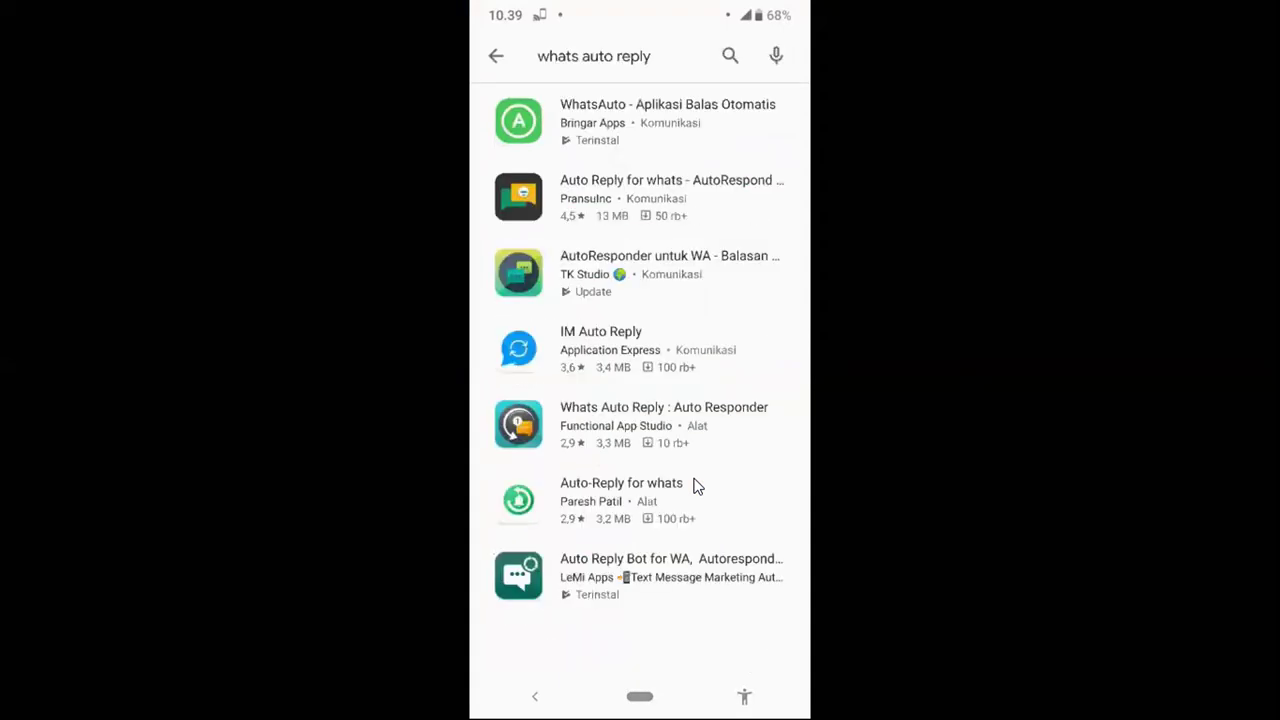
pyautogui.rightClick(697, 487)
pyautogui.rightClick(697, 487)
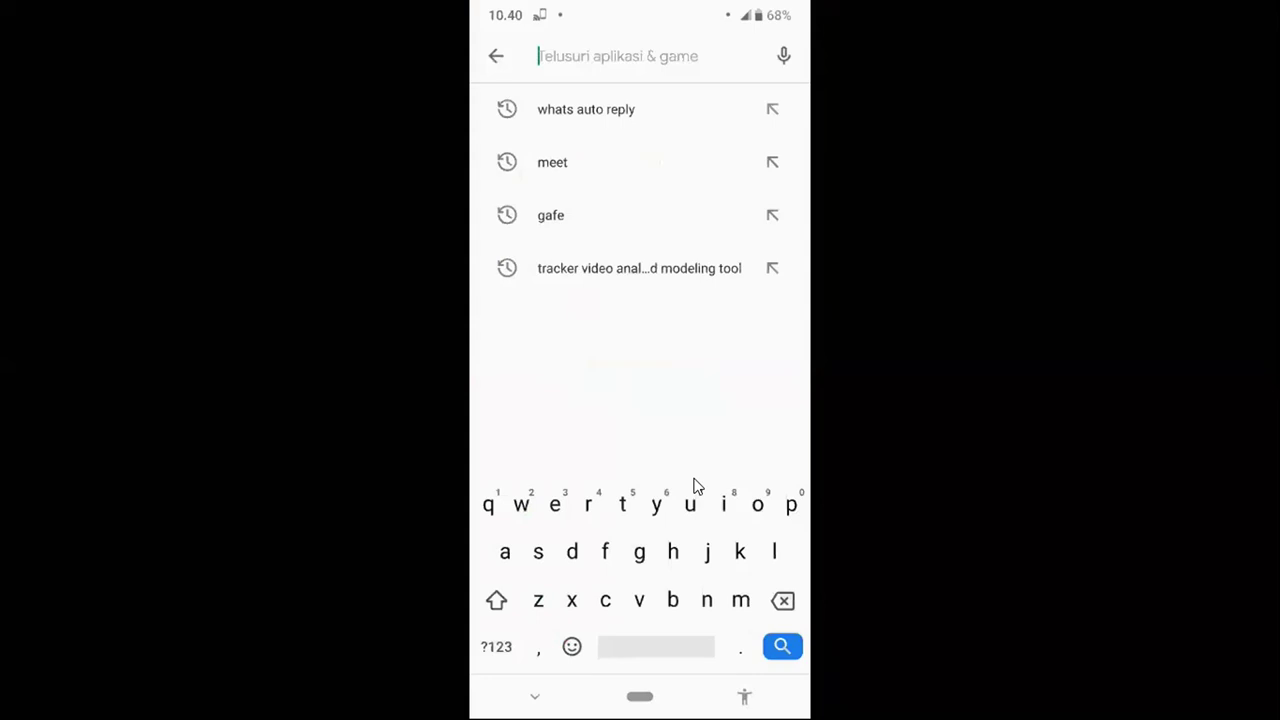
pyautogui.write('d')
pyautogui.press('BackSpace')
pyautogui.write('g')
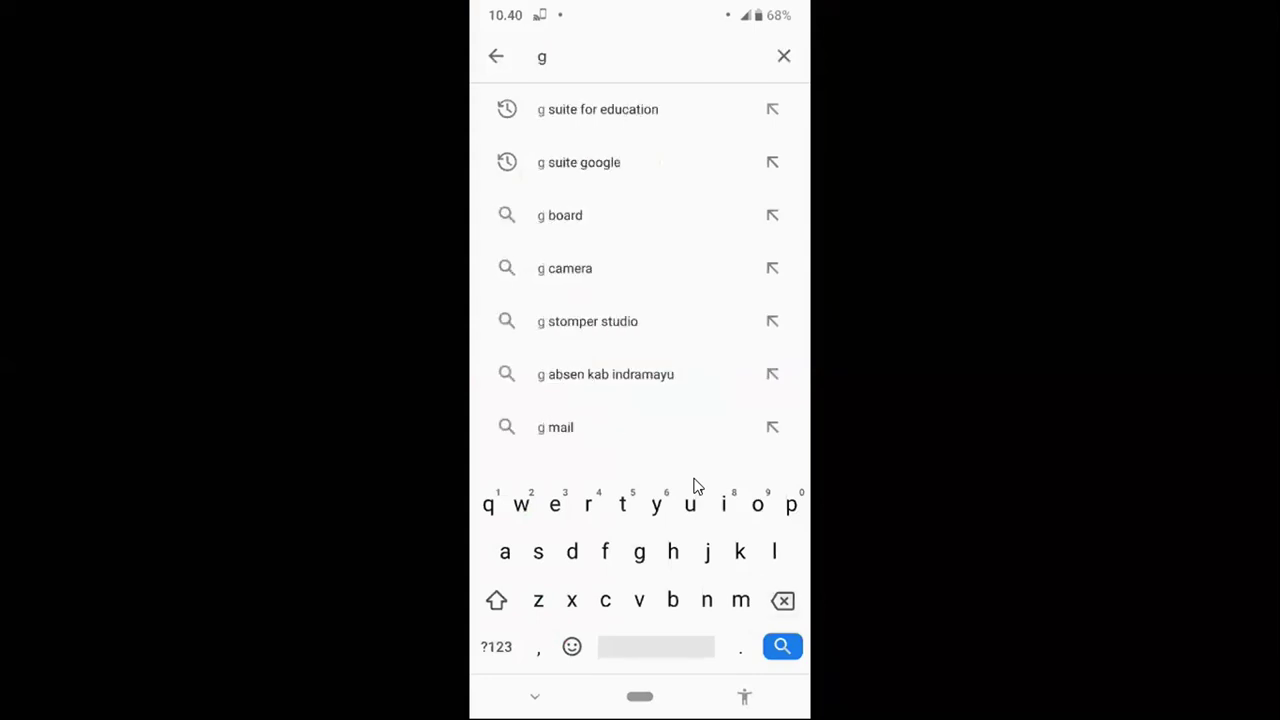
pyautogui.write(' rive')
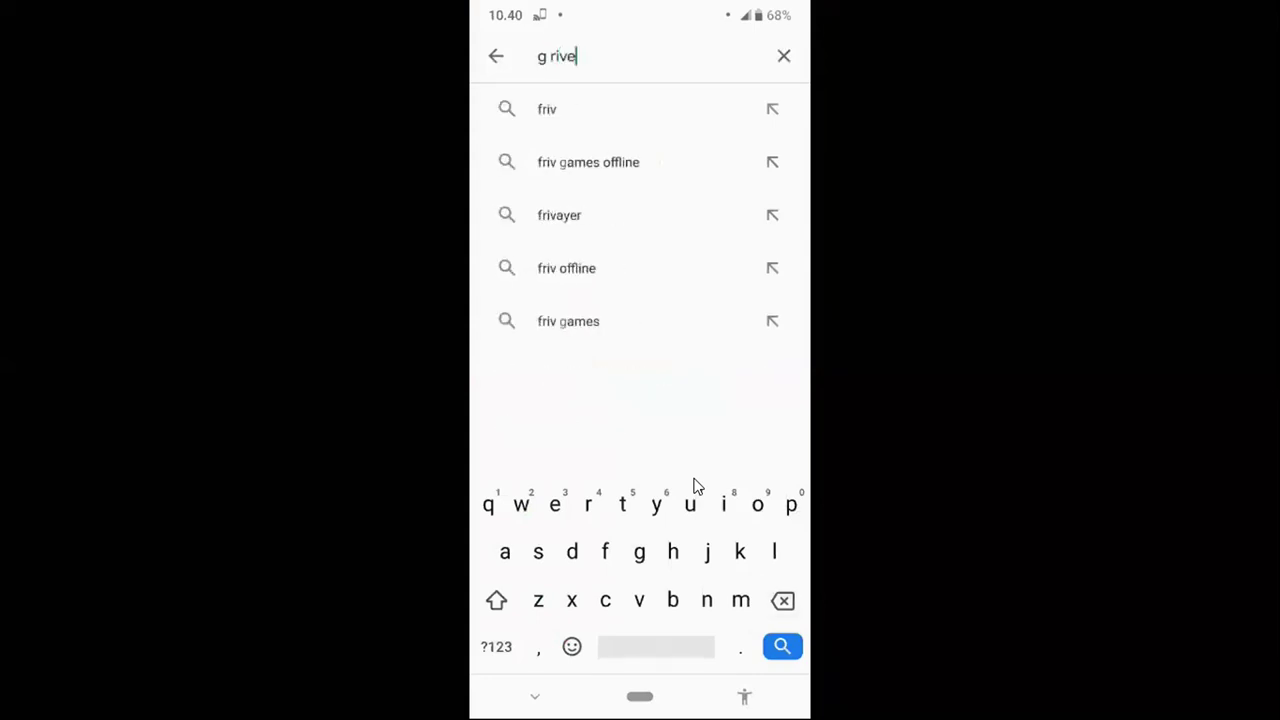
pyautogui.press('Return')
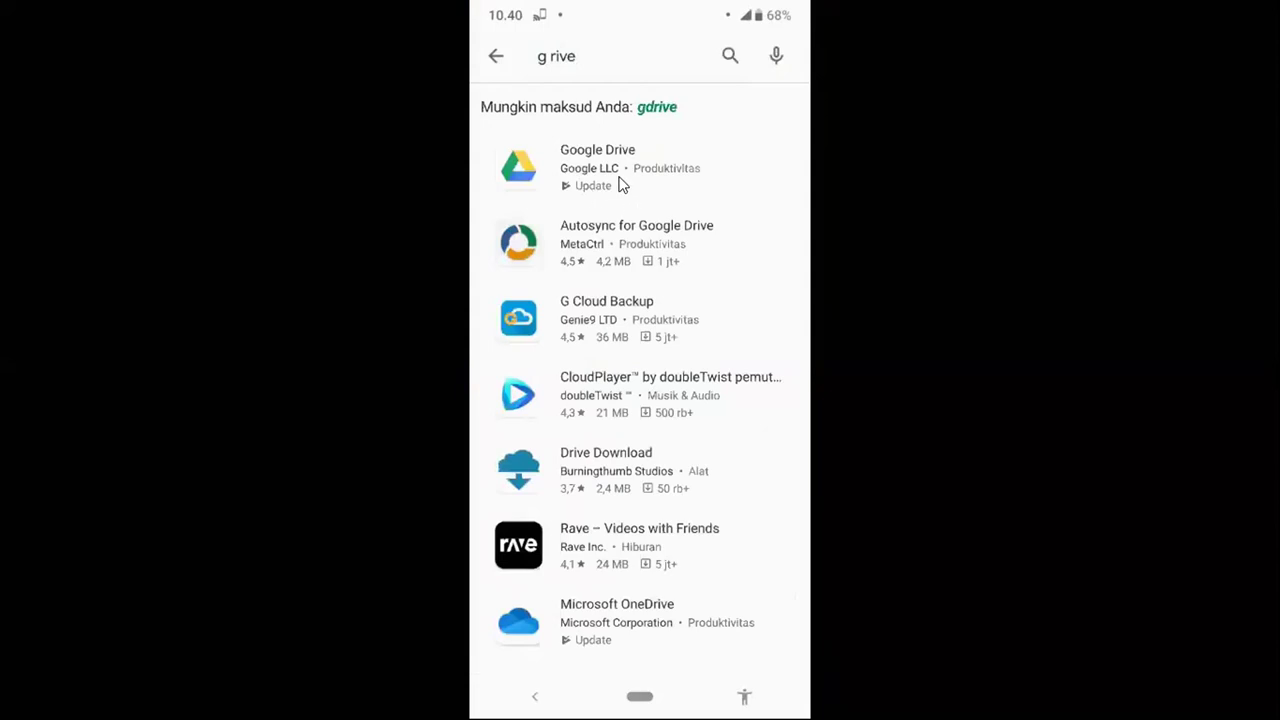
pyautogui.click(620, 185)
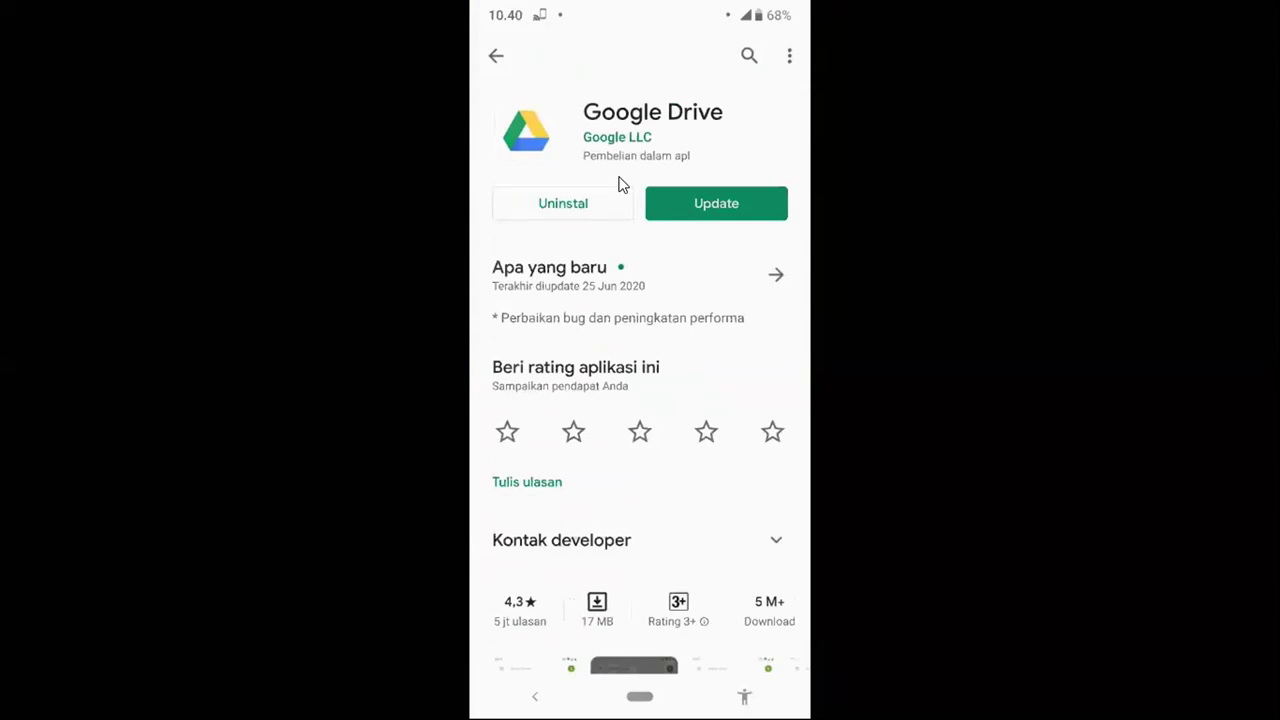
pyautogui.rightClick(651, 377)
pyautogui.middleClick(684, 431)
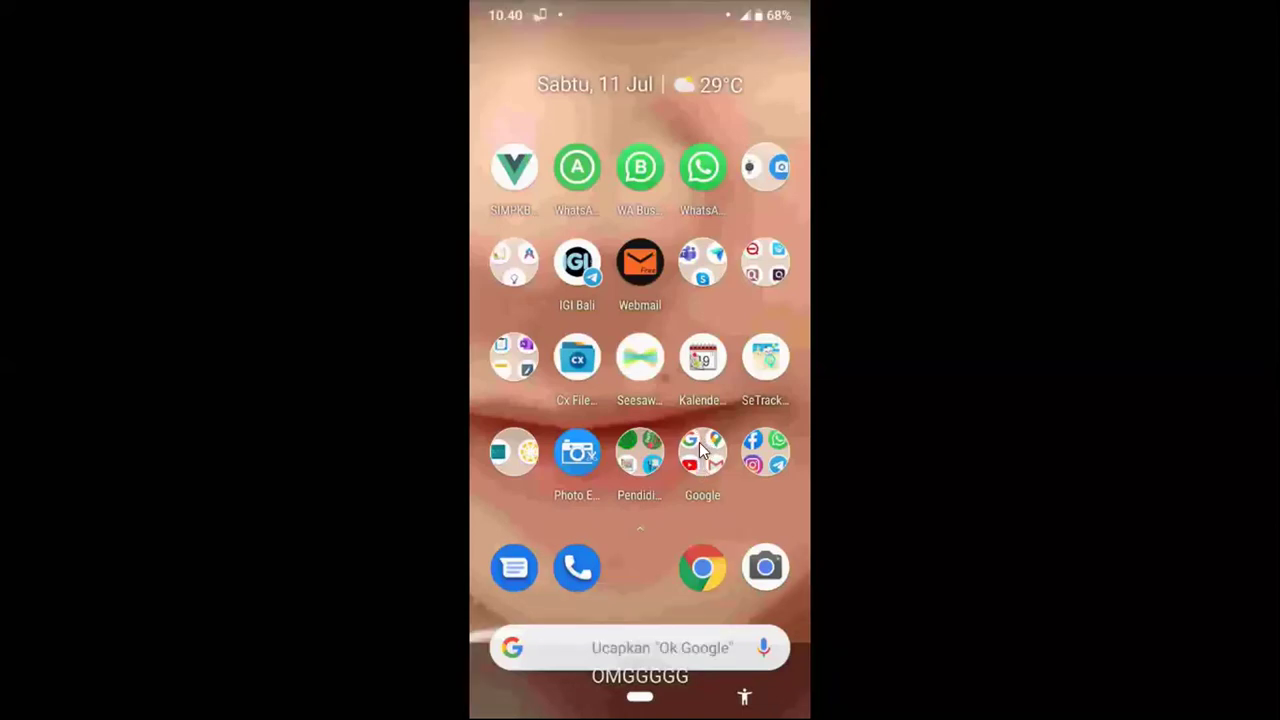
# - On the phone, launch Google Drive, go up to My Drive, and open SIOWA DEKMEP
pyautogui.click(733, 439)
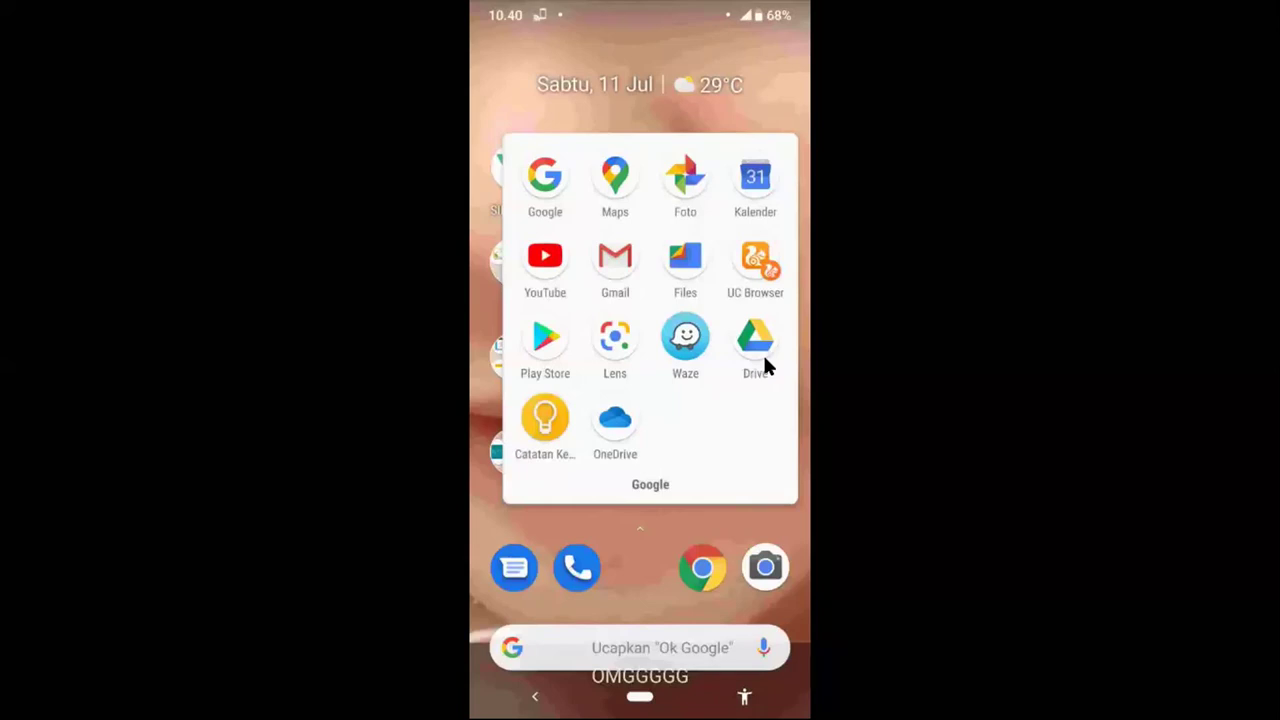
pyautogui.click(764, 359)
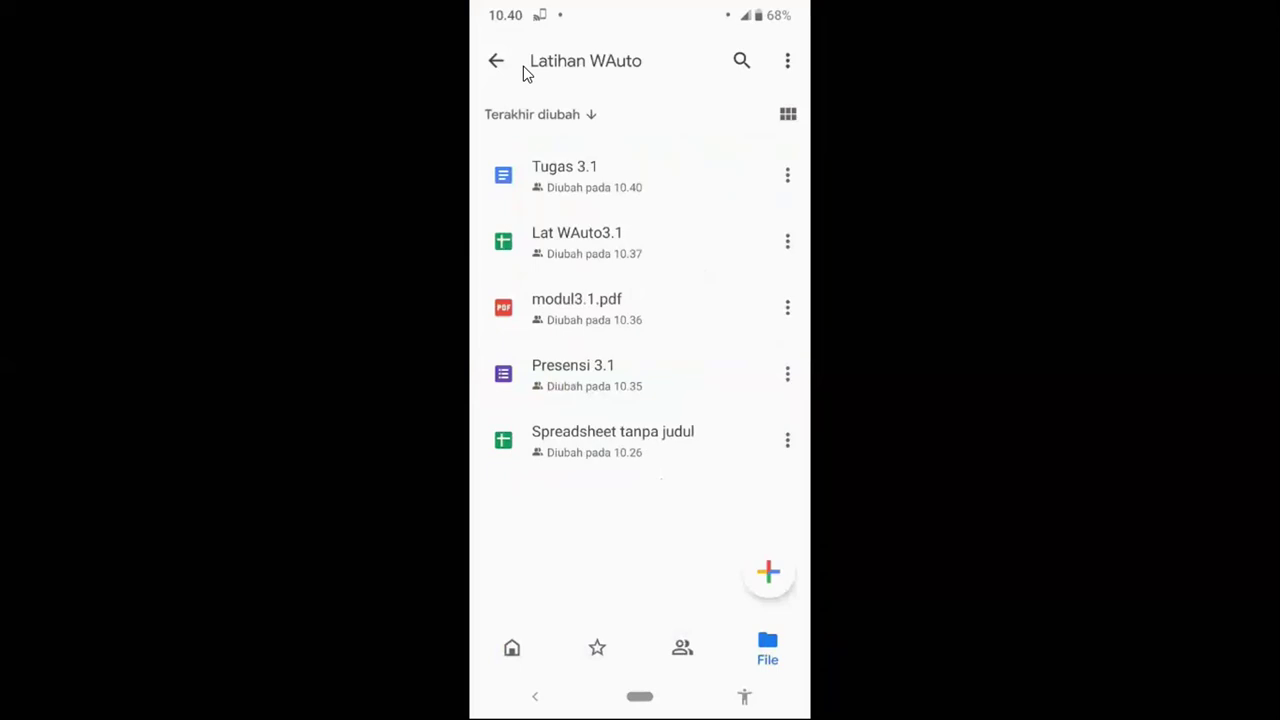
pyautogui.click(523, 68)
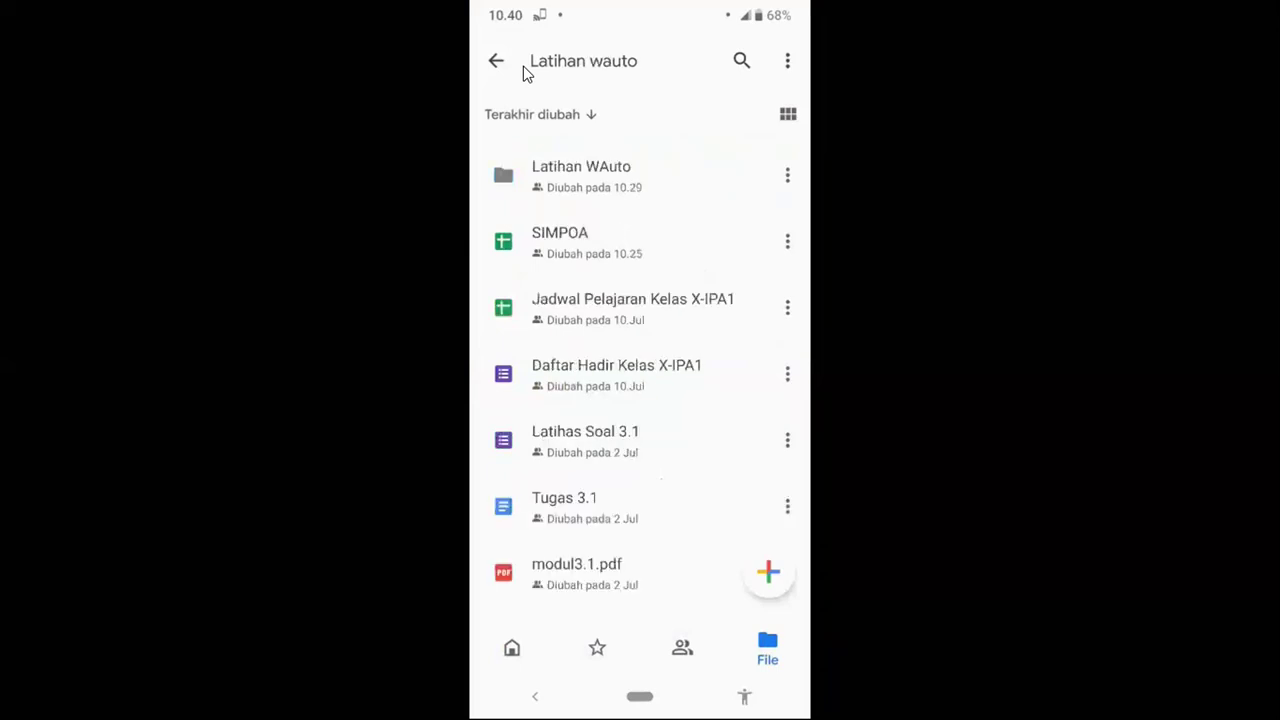
pyautogui.click(523, 68)
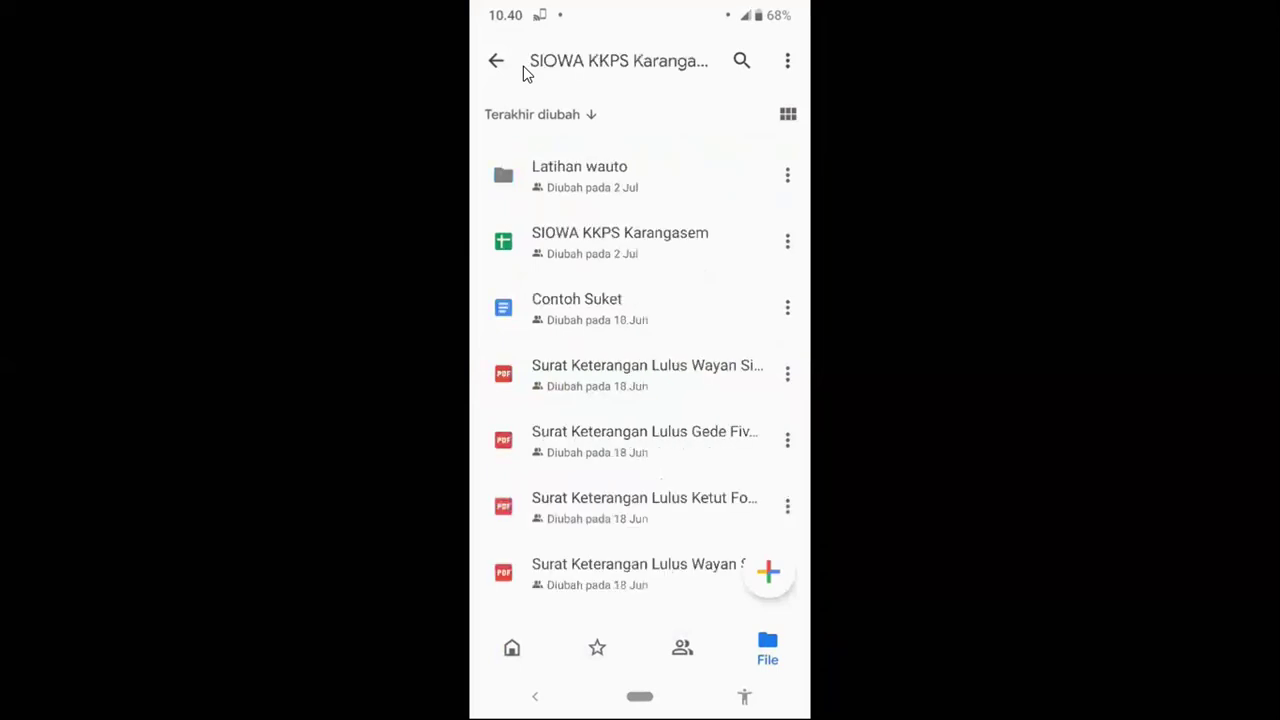
pyautogui.click(523, 68)
pyautogui.click(523, 70)
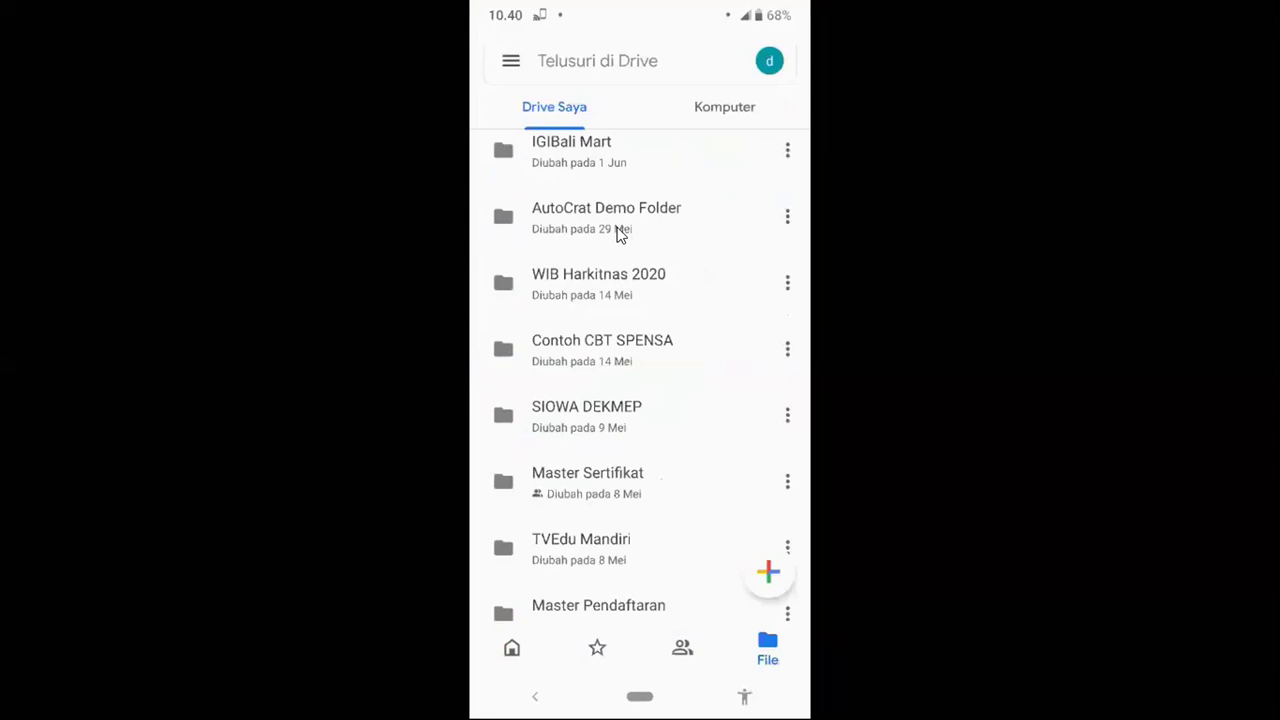
pyautogui.scroll(-3, 617, 232)
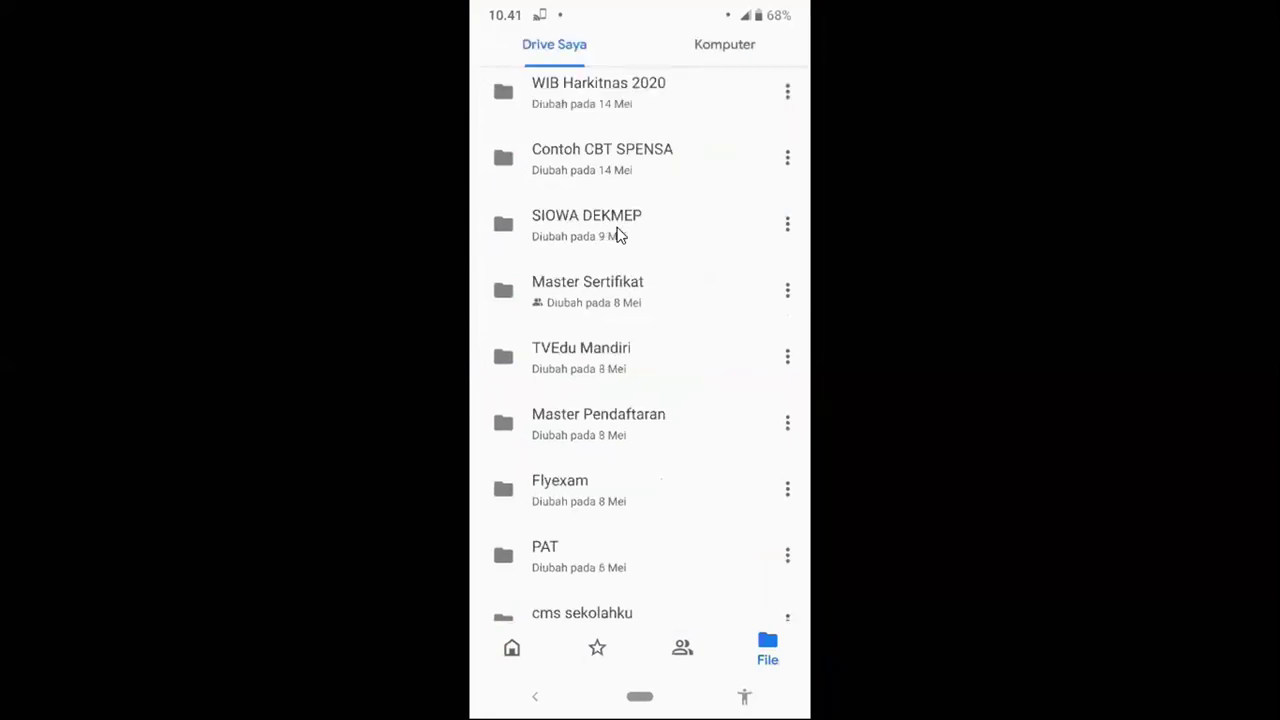
pyautogui.click(617, 232)
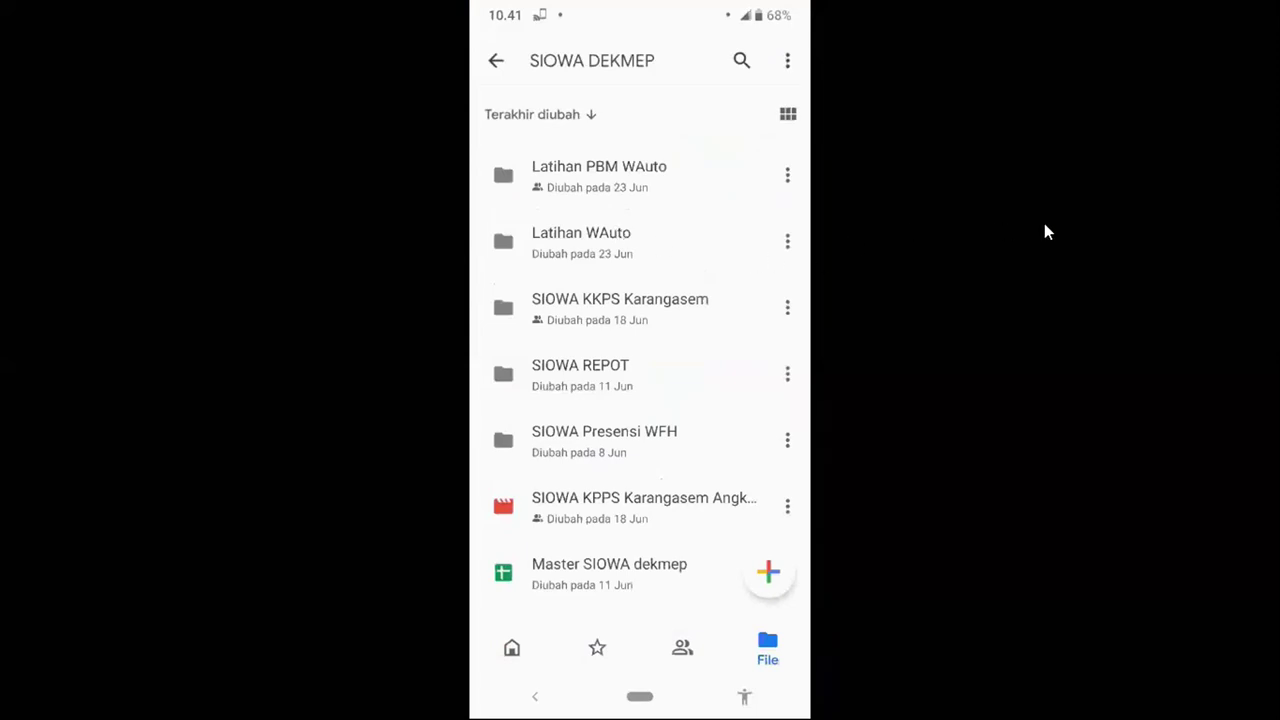
pyautogui.press('Escape')
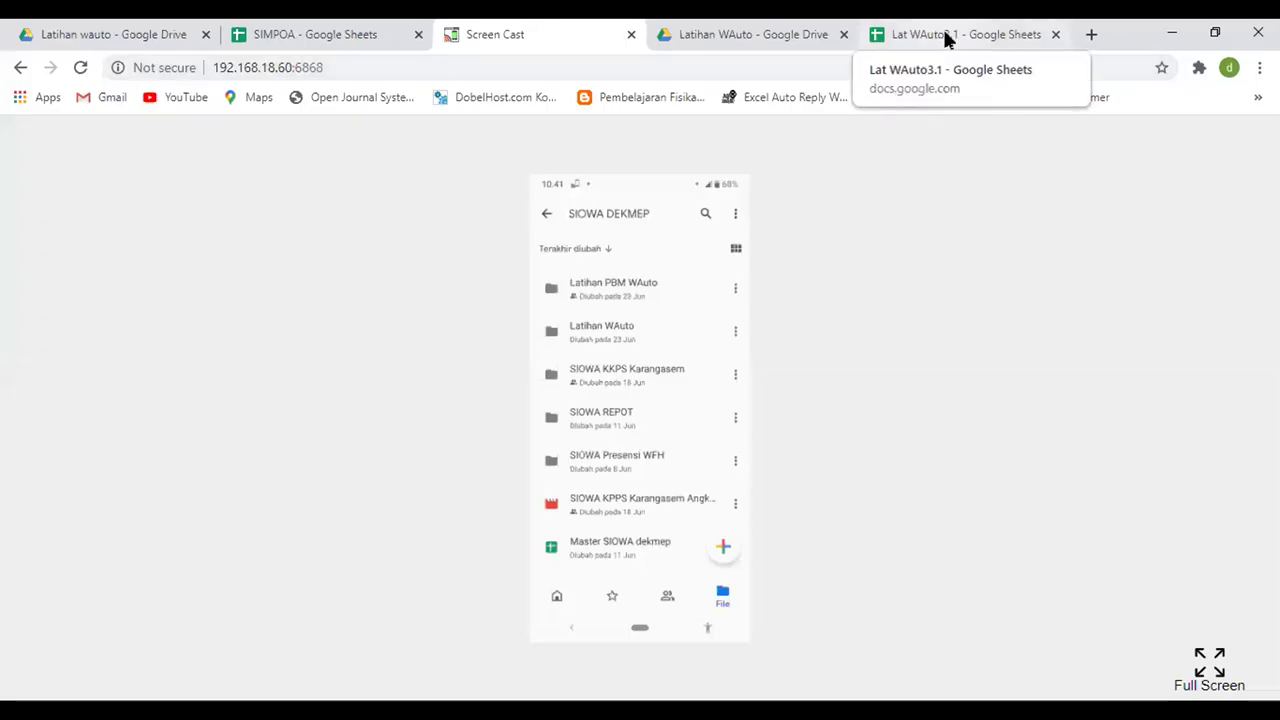
# - Glance at Lat WAuto3.1, then return to the Latihan WAuto folder and select Presensi 3.1
pyautogui.click(946, 37)
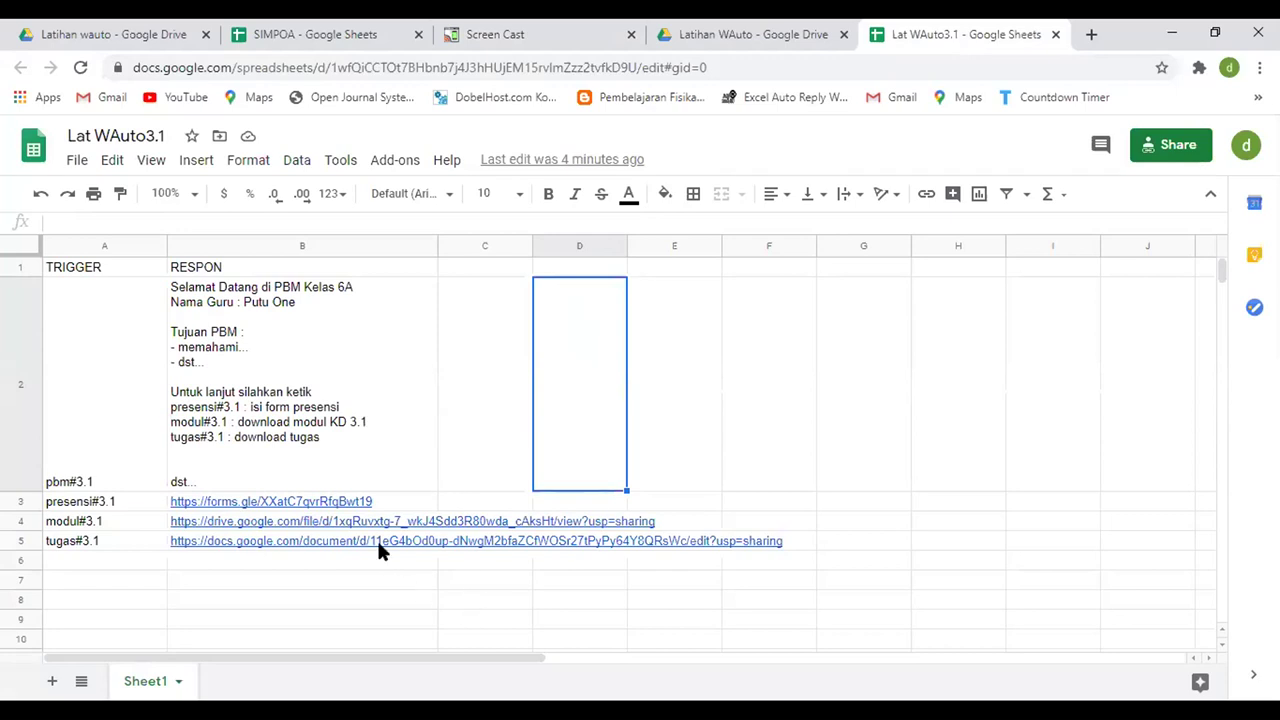
pyautogui.click(716, 42)
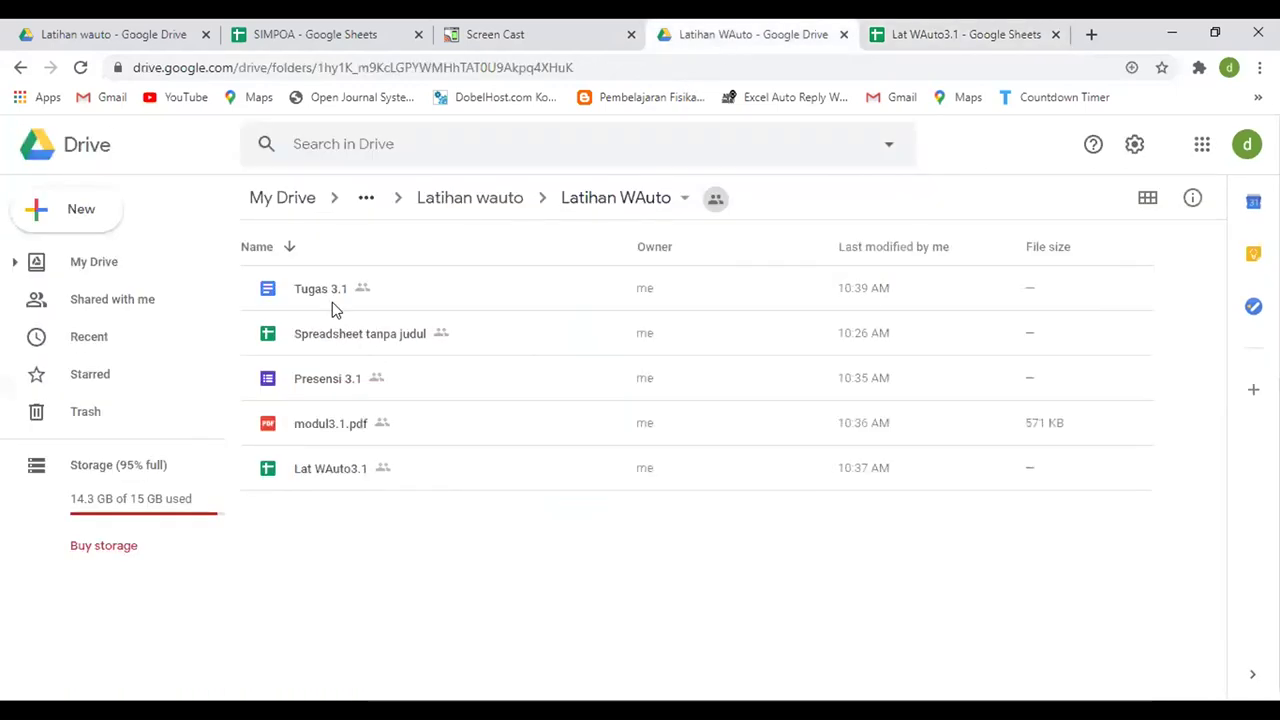
pyautogui.click(303, 426)
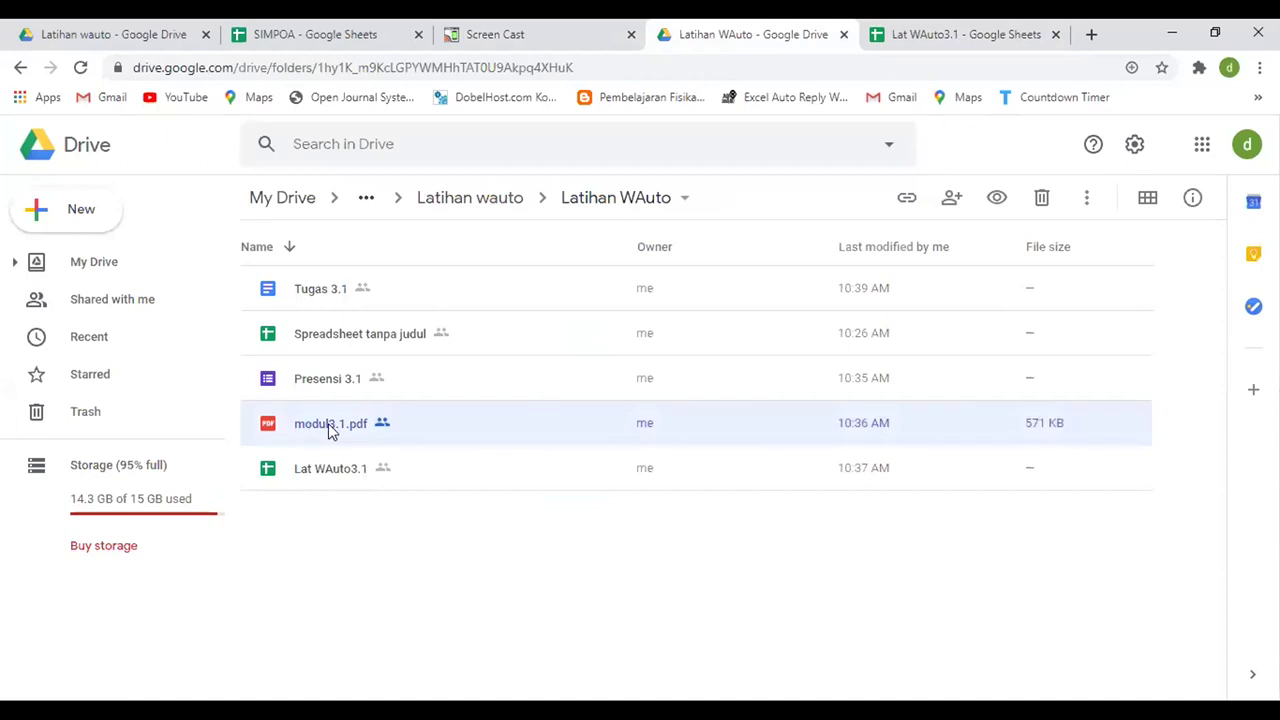
pyautogui.click(72, 216)
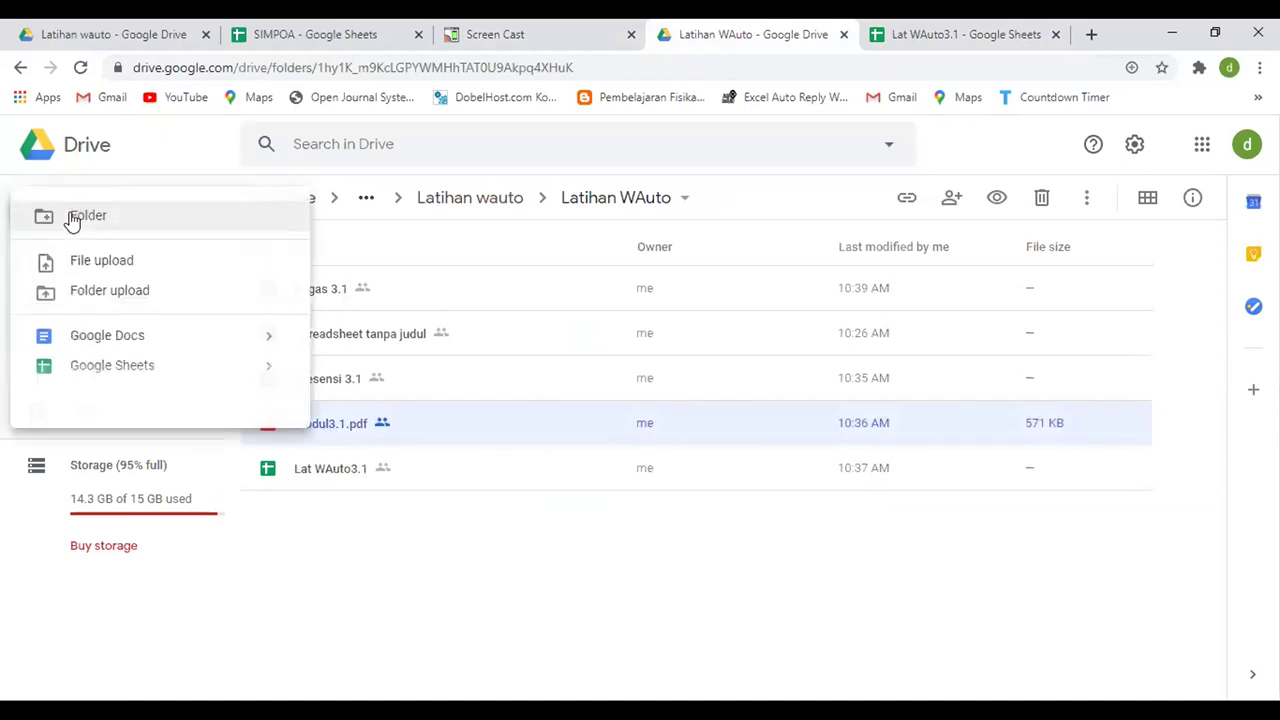
pyautogui.click(394, 566)
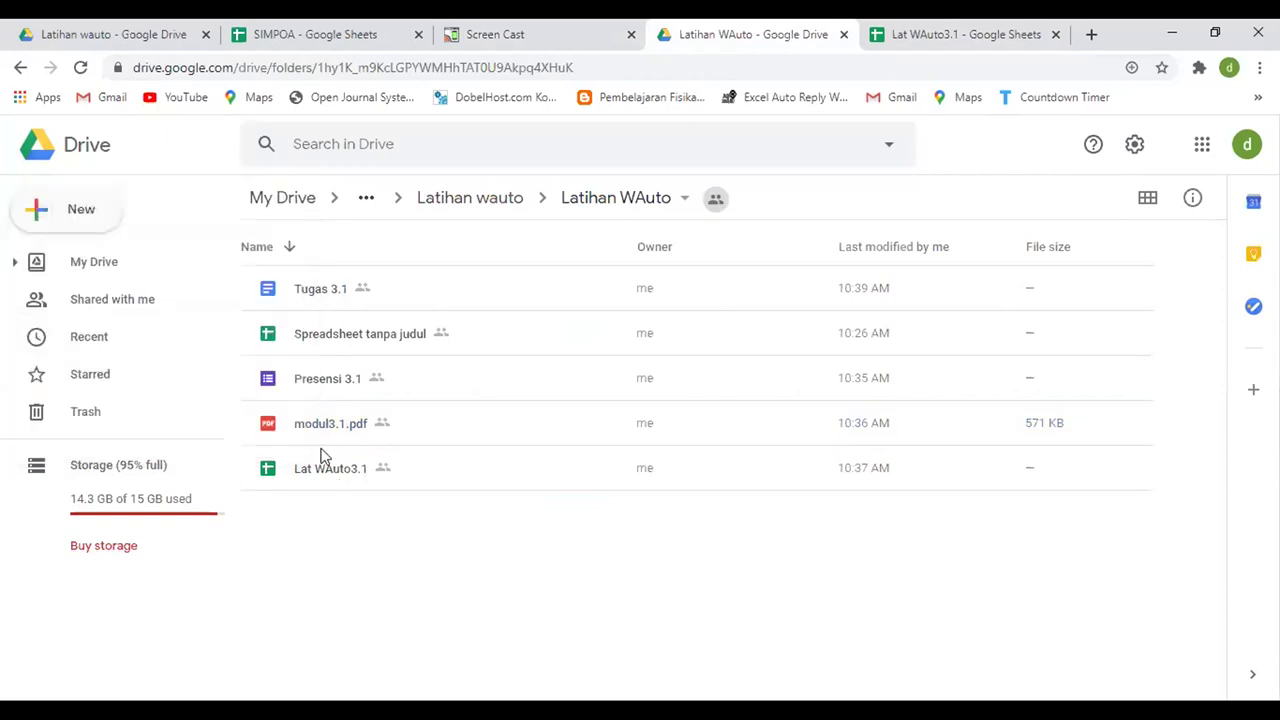
pyautogui.click(320, 434)
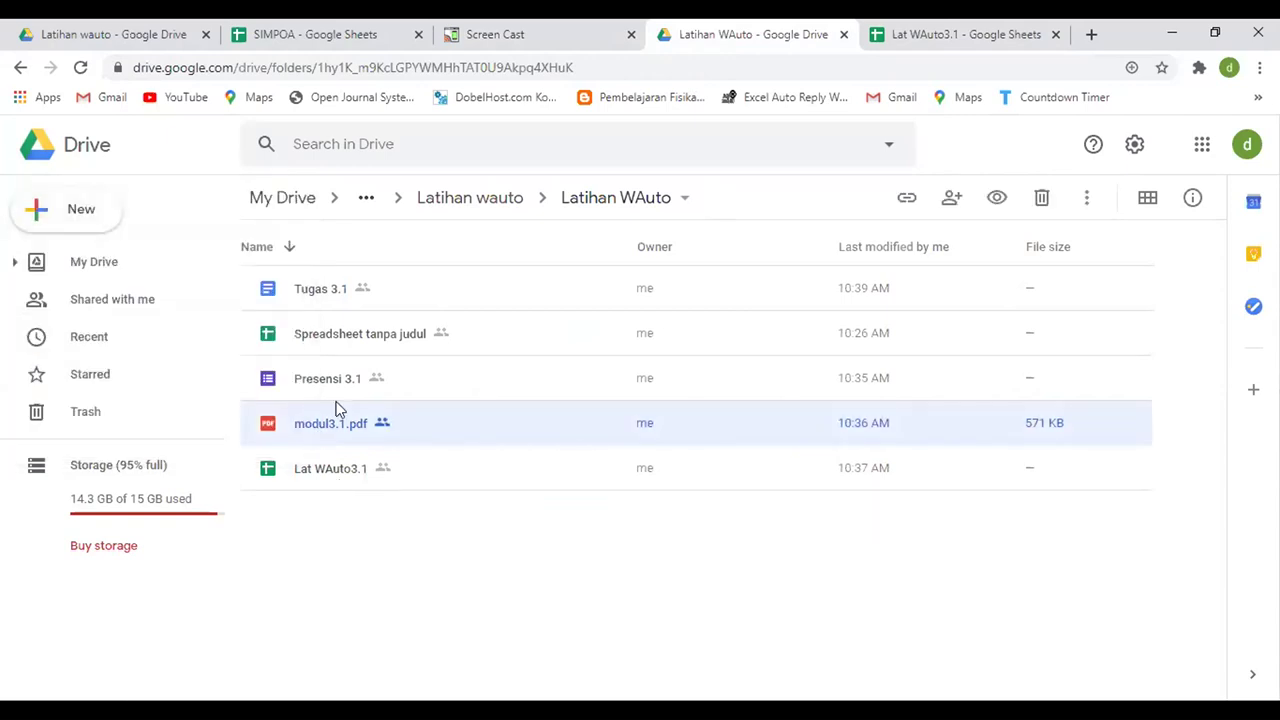
pyautogui.click(327, 390)
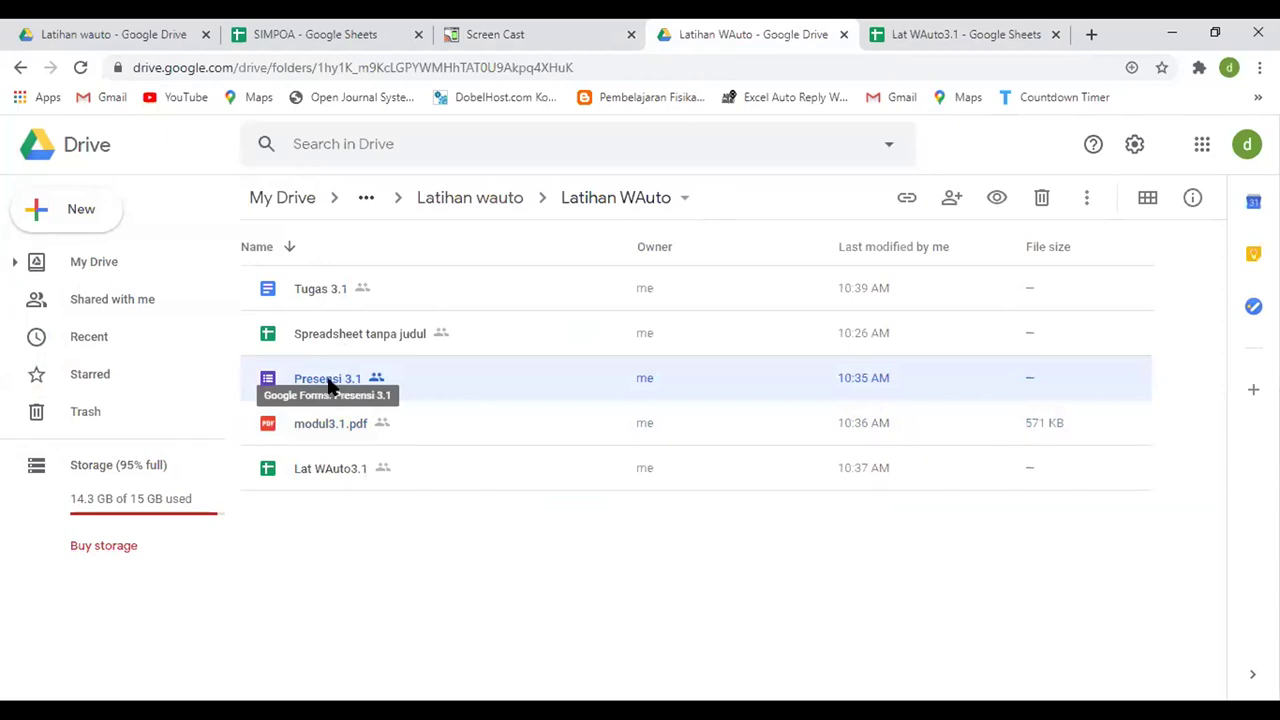
# - Open the Presensi 3.1 form, copy its shortened forms.gle link, and return to Lat WAuto3.1
pyautogui.doubleClick(330, 385)
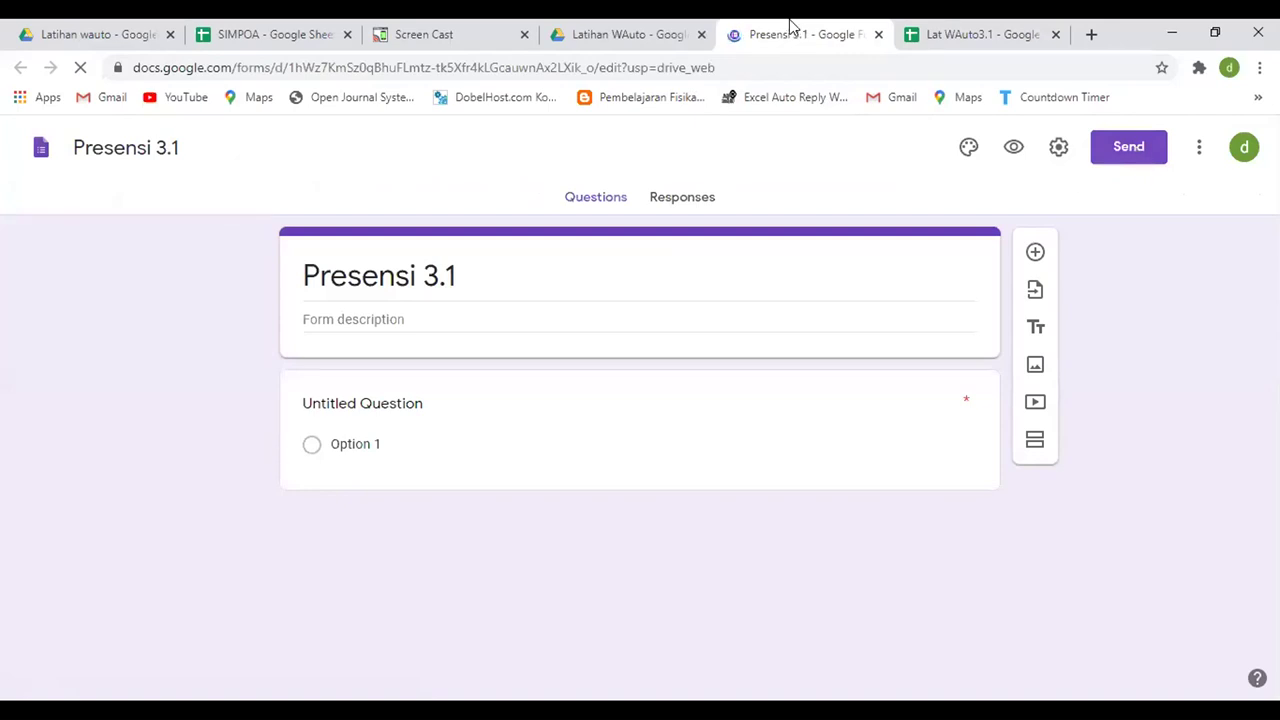
pyautogui.click(1129, 155)
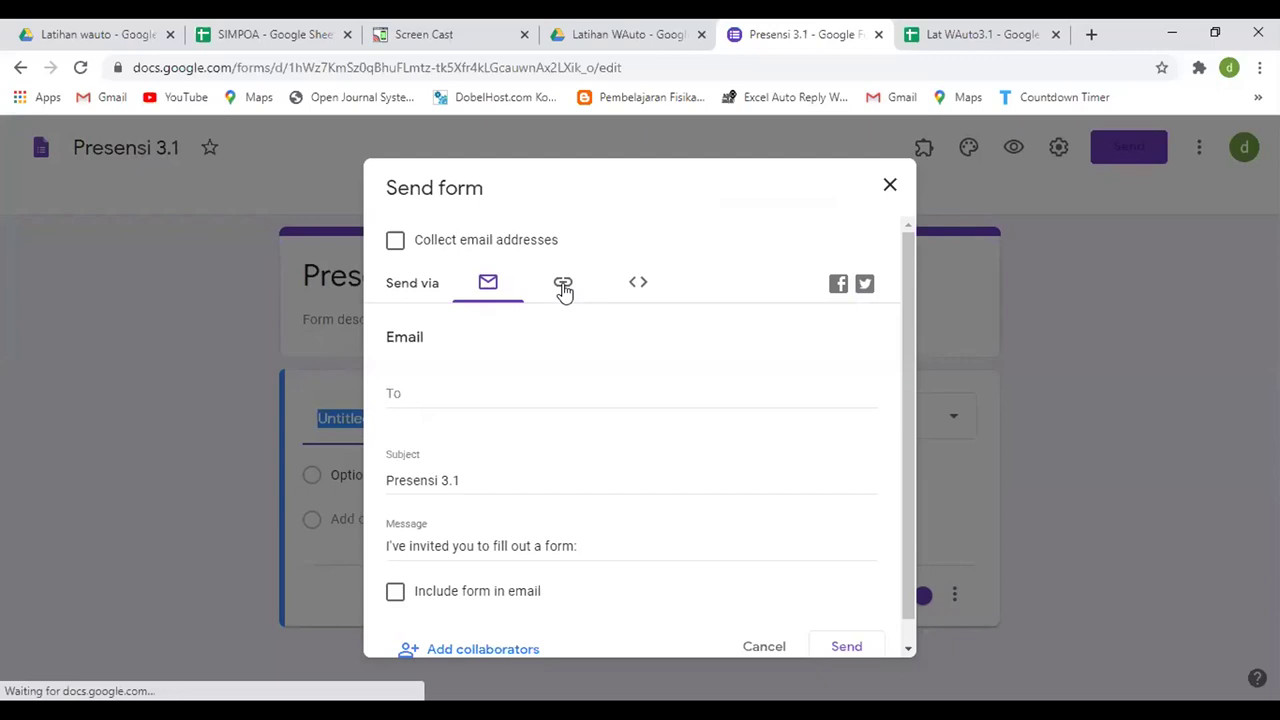
pyautogui.click(563, 288)
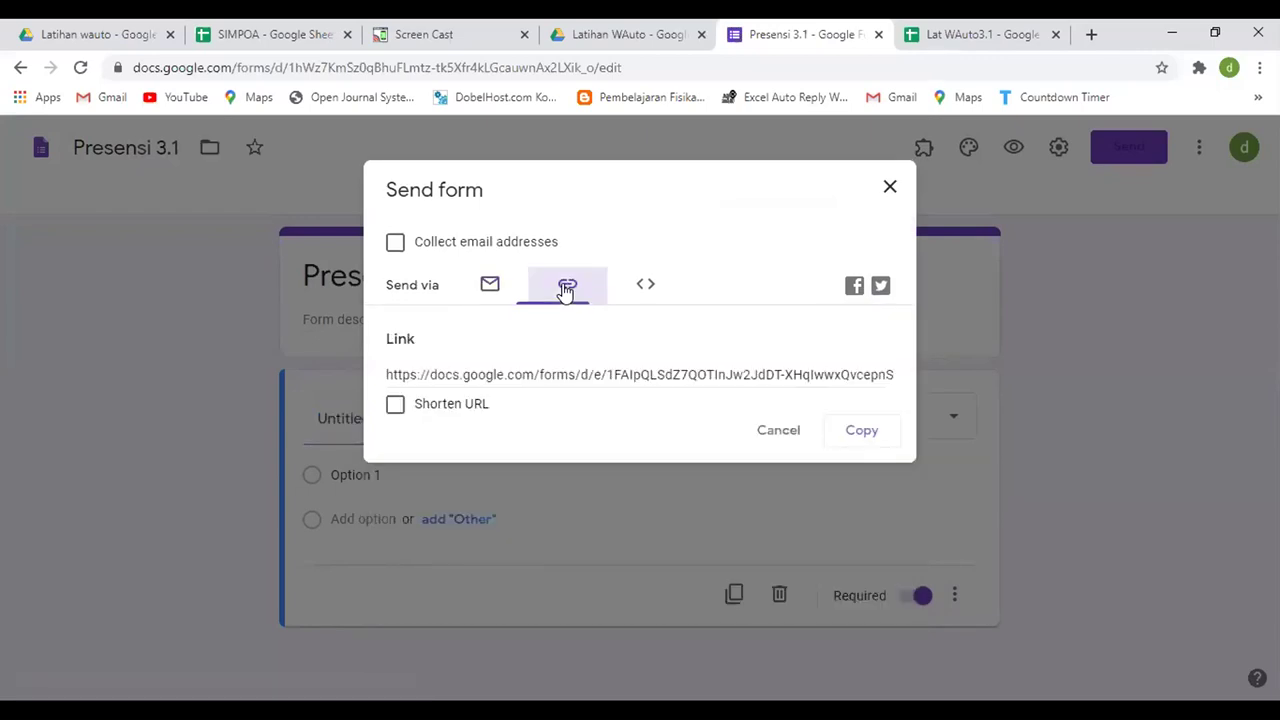
pyautogui.click(404, 406)
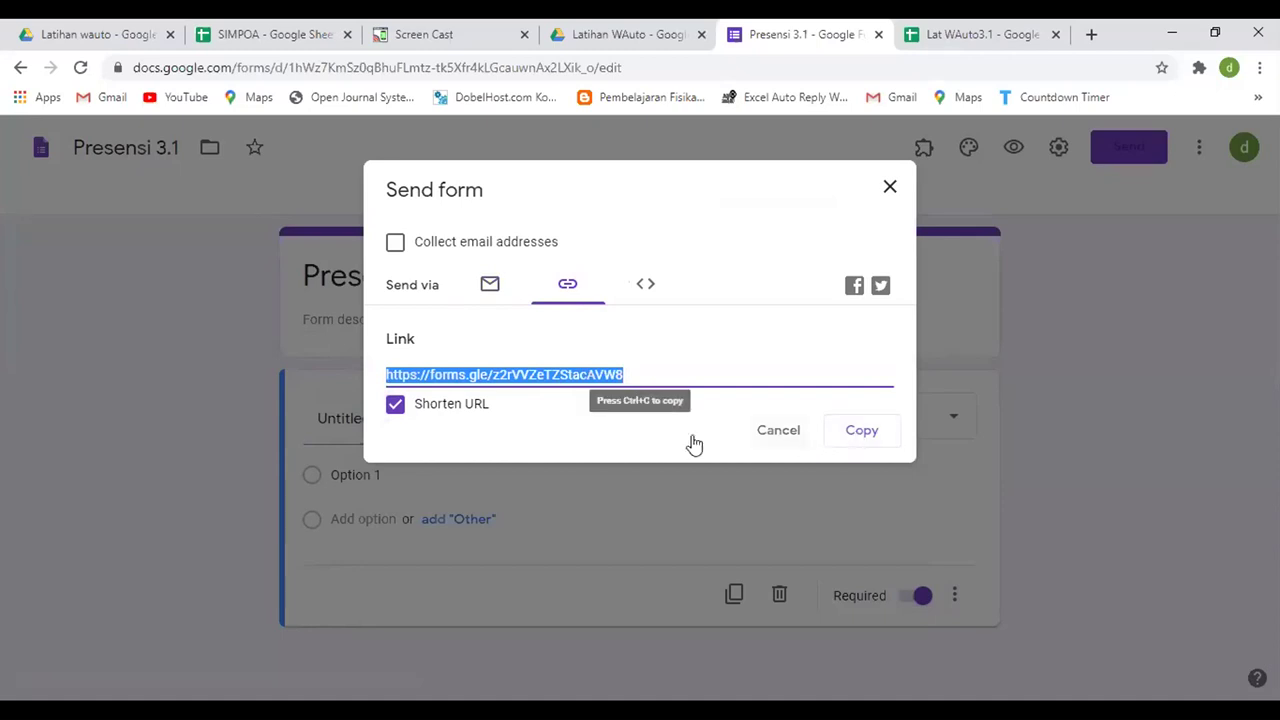
pyautogui.click(880, 433)
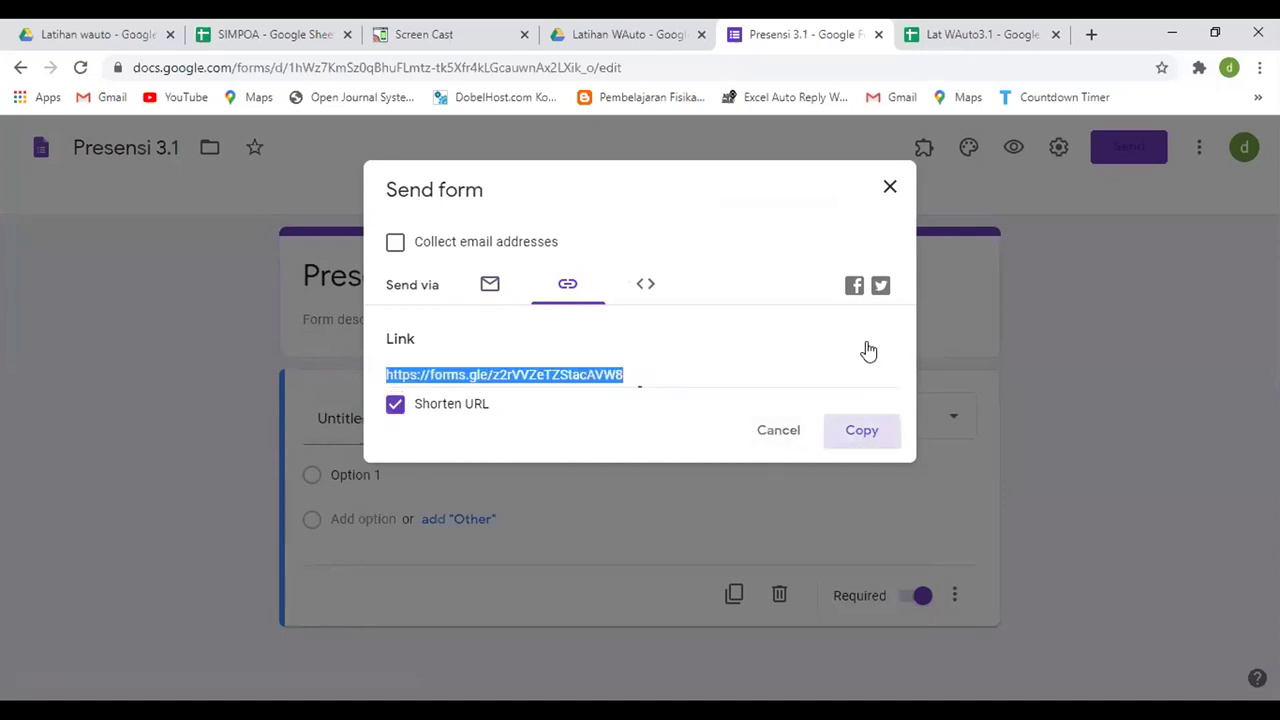
pyautogui.click(886, 189)
pyautogui.click(960, 36)
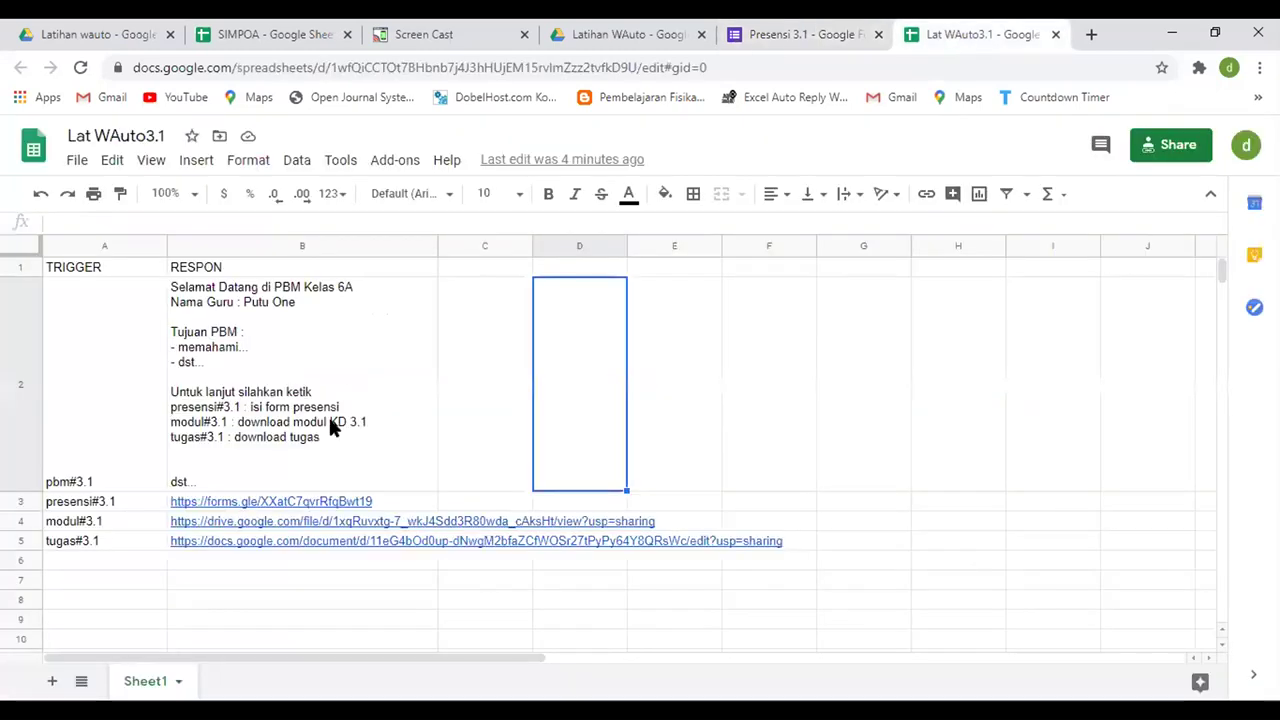
# - Check the presensi link in B3 and the modul link in B4
pyautogui.click(275, 505)
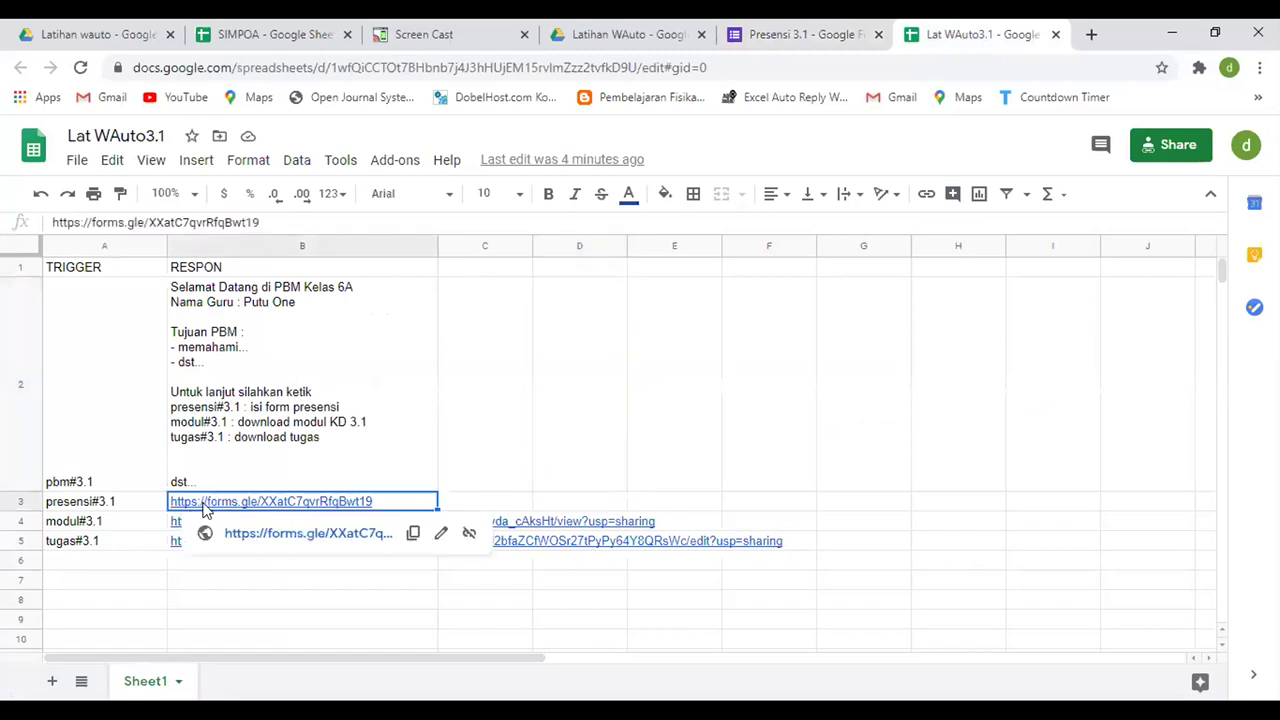
pyautogui.click(105, 526)
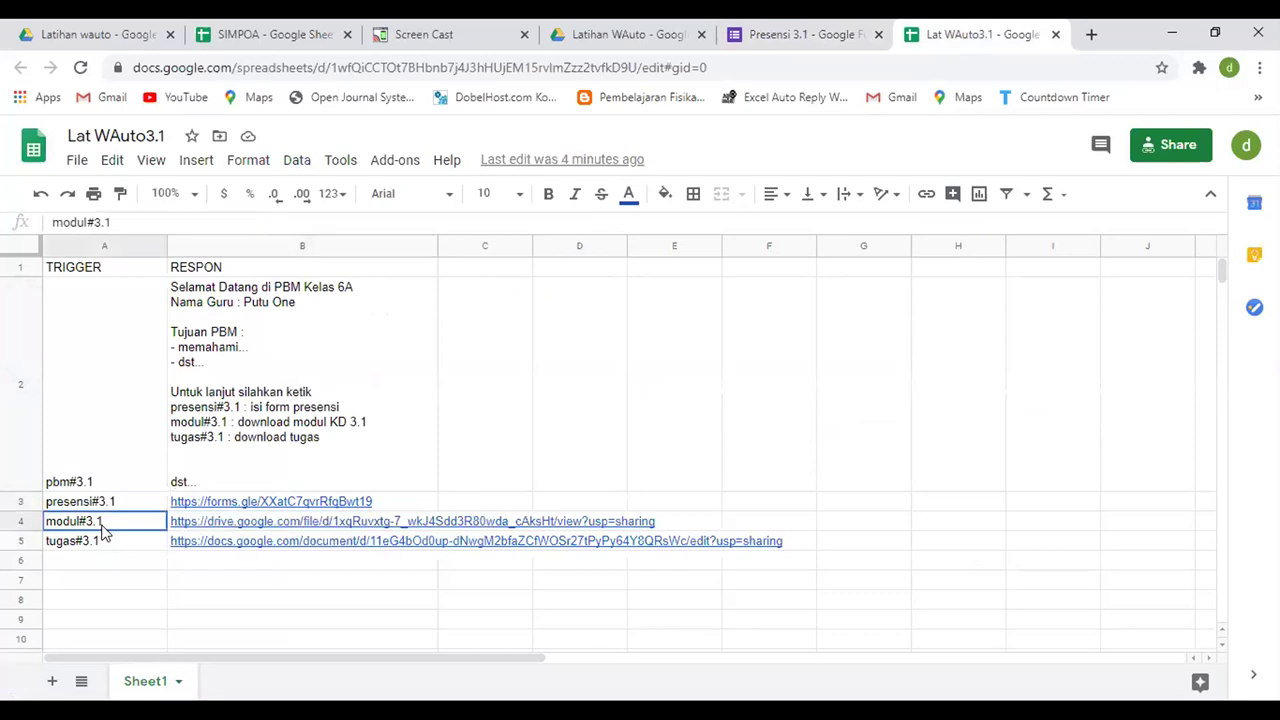
pyautogui.click(209, 525)
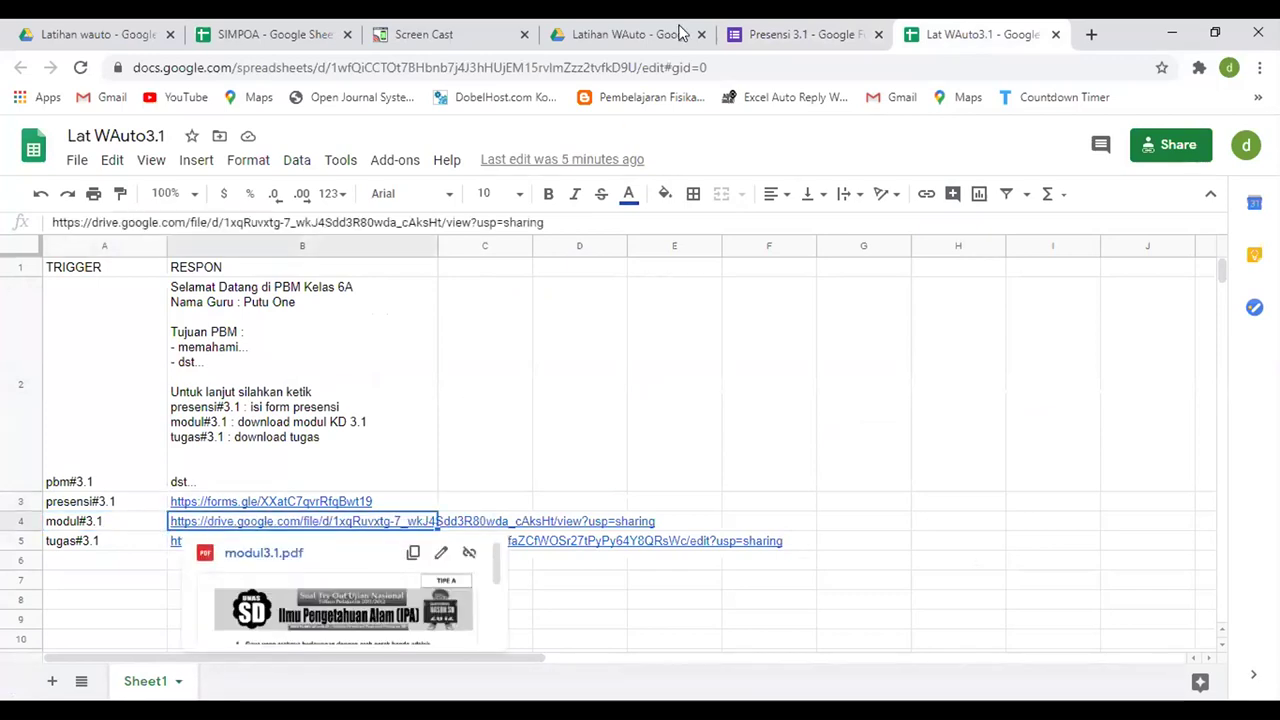
# - Close the Presensi 3.1 form and select modul3.1.pdf in the Latihan WAuto Drive folder
pyautogui.click(862, 40)
pyautogui.click(878, 34)
pyautogui.click(355, 426)
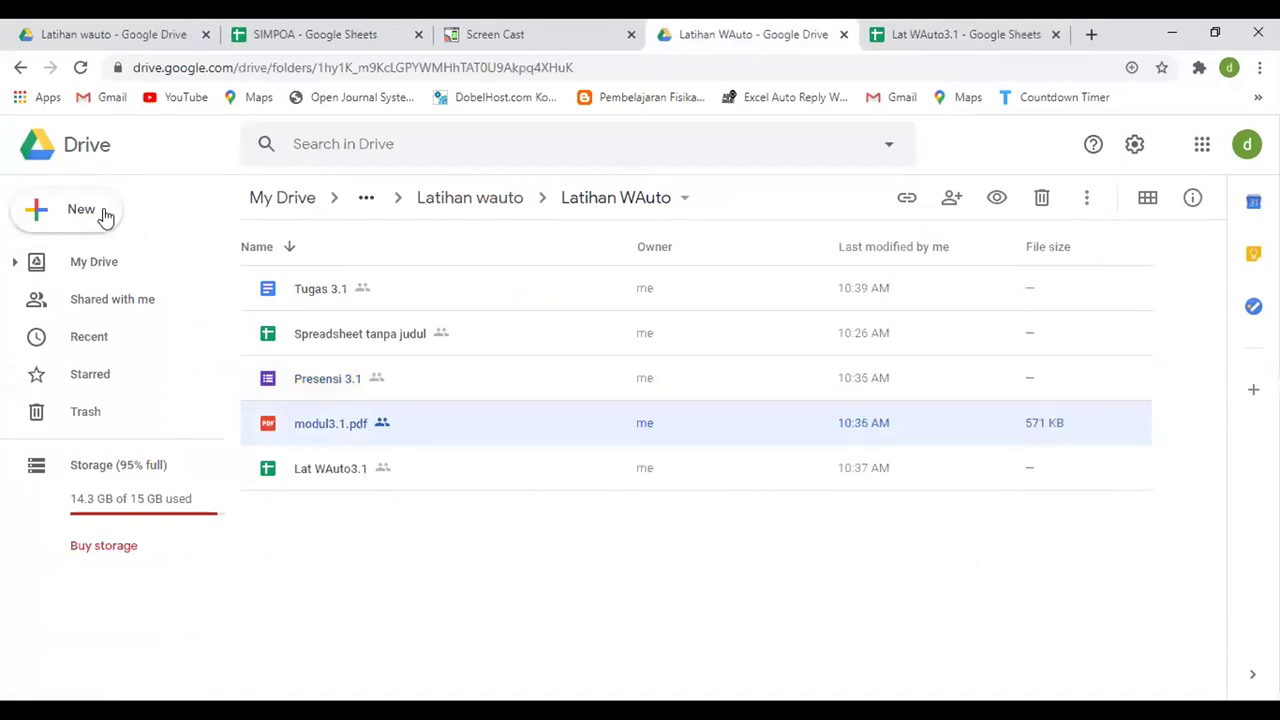
pyautogui.click(105, 217)
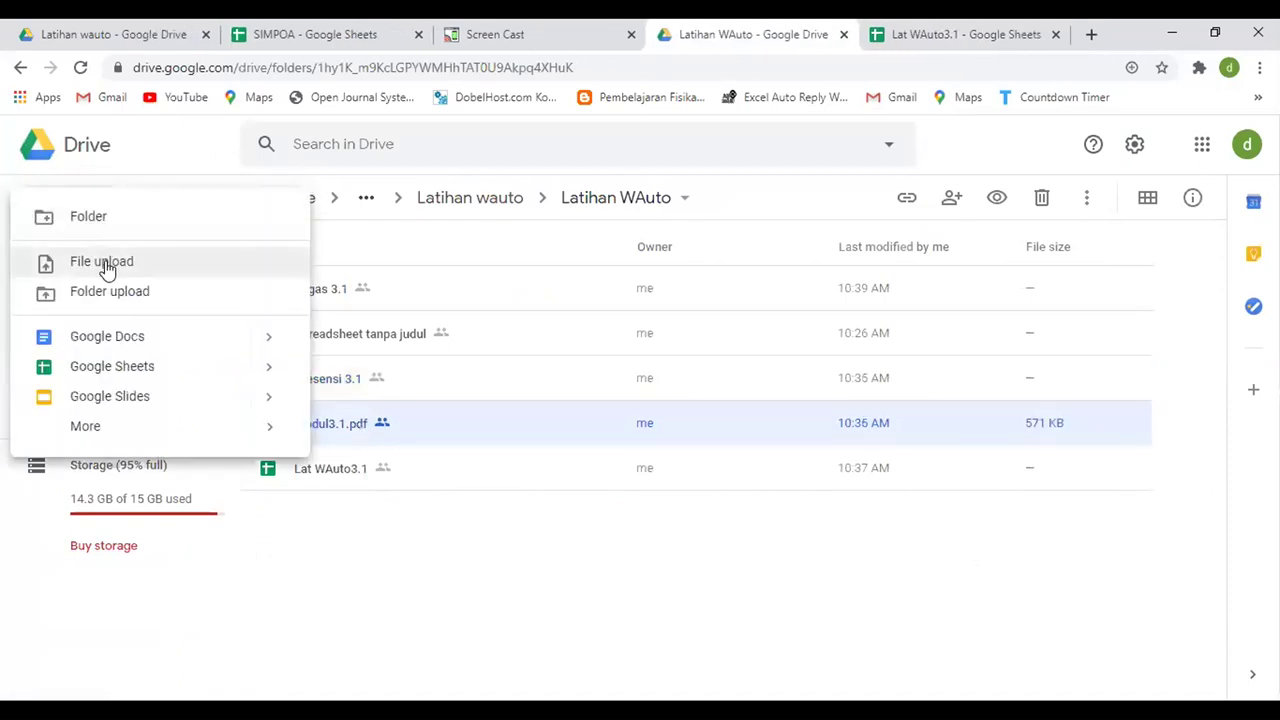
pyautogui.click(463, 620)
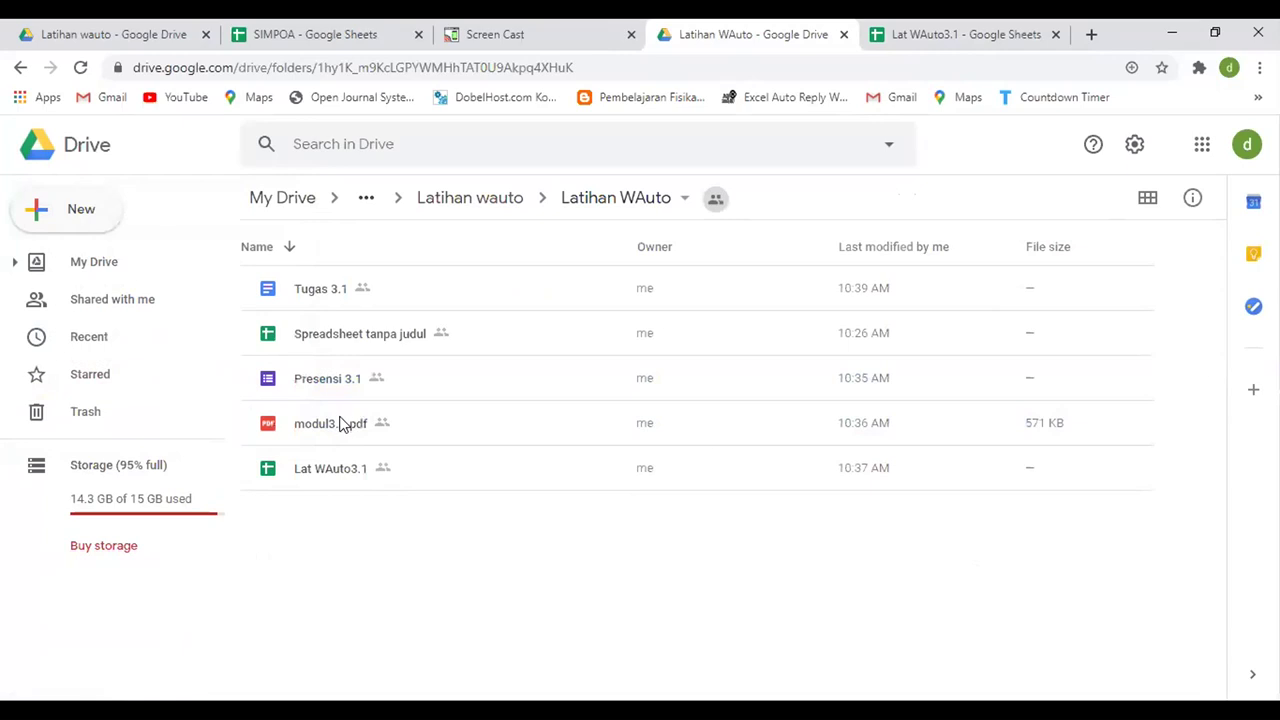
pyautogui.click(340, 425)
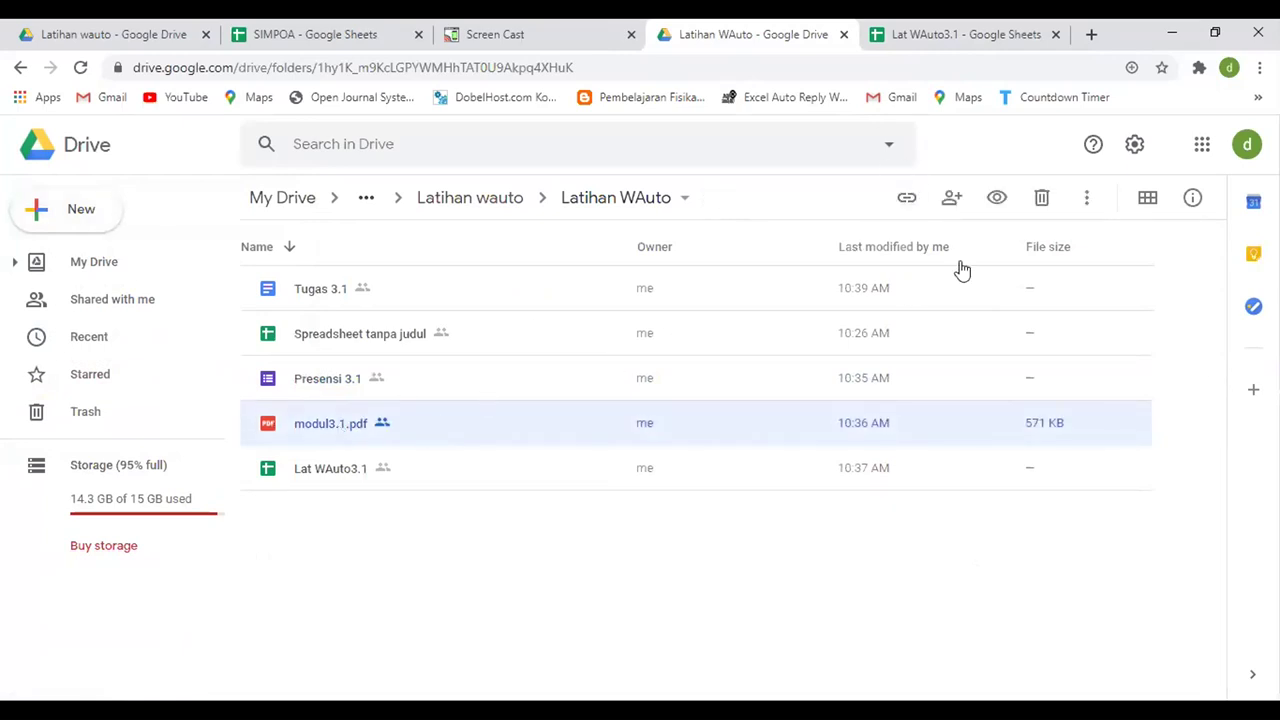
pyautogui.click(907, 200)
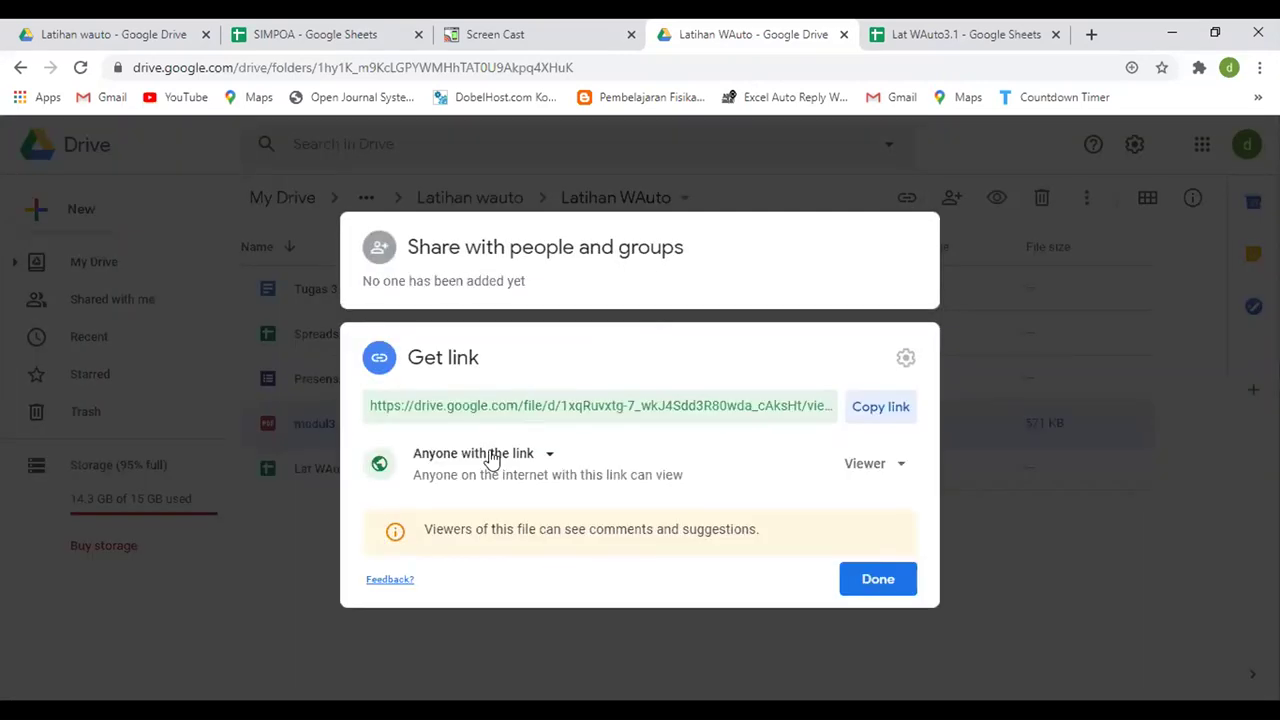
# - Copy the anyone-with-the-link share link for modul3.1.pdf, then check the tugas link in B5
pyautogui.click(490, 459)
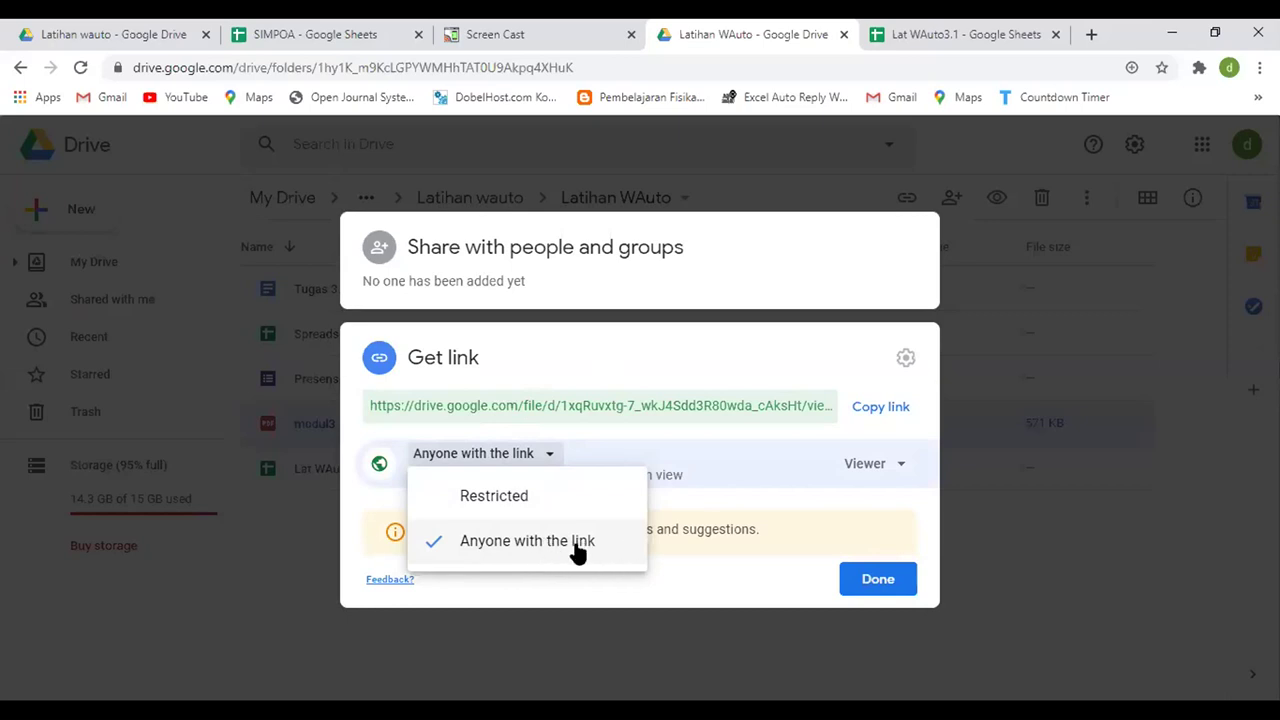
pyautogui.click(893, 409)
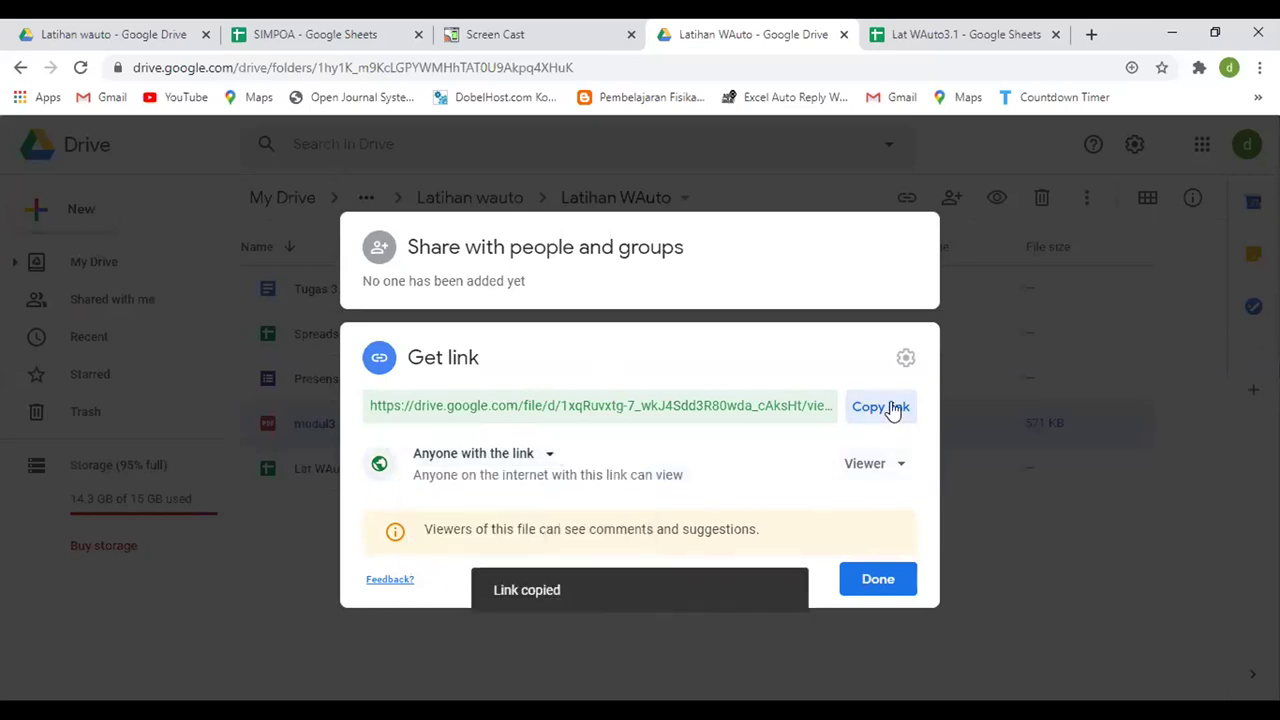
pyautogui.click(935, 32)
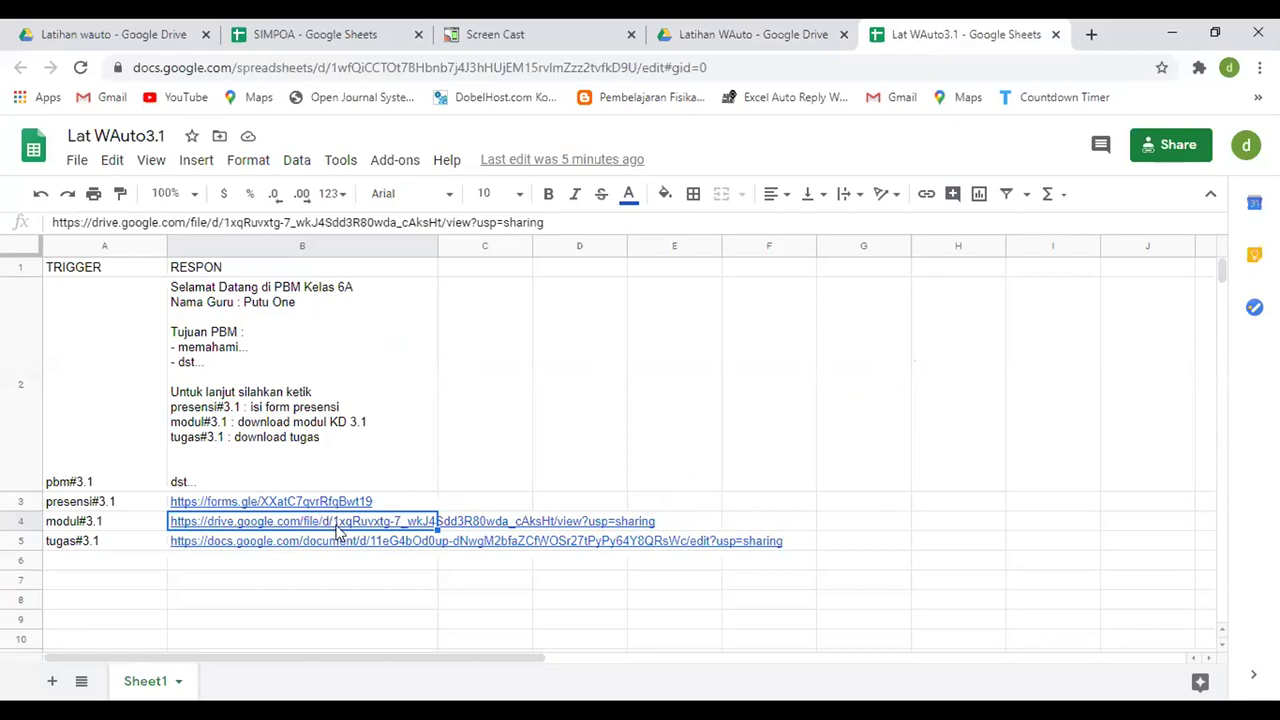
pyautogui.moveTo(340, 530)
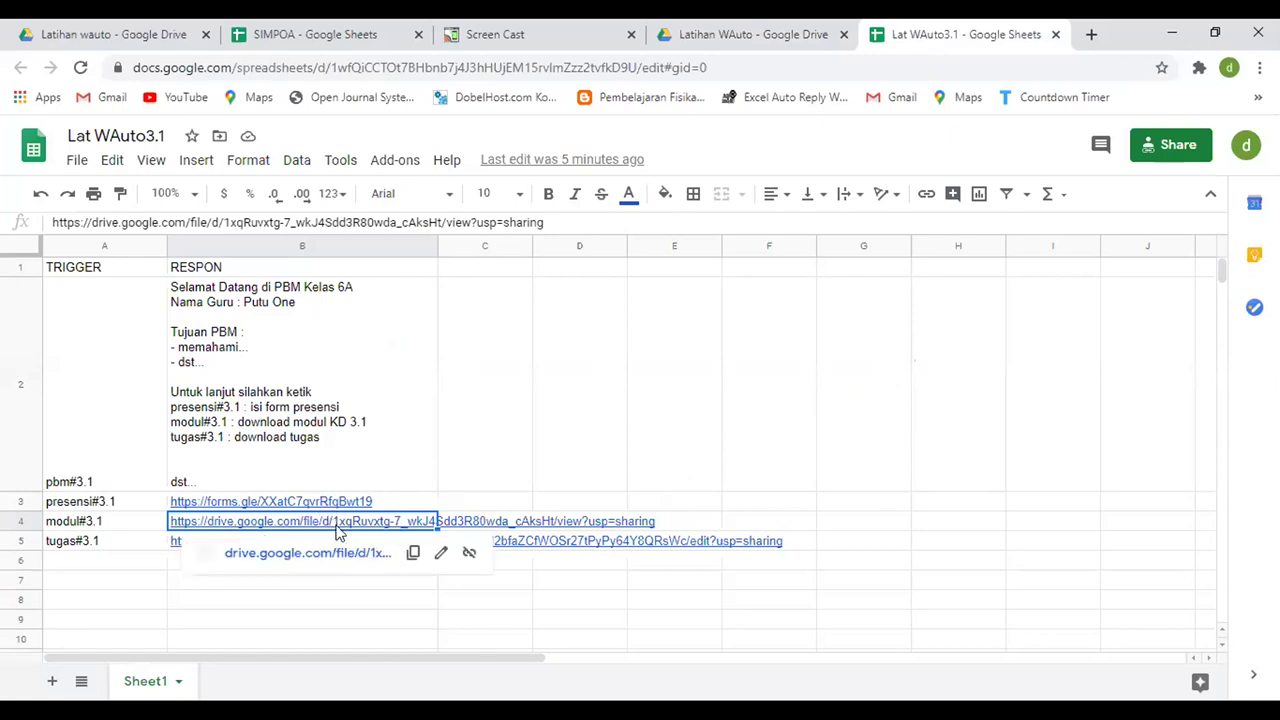
pyautogui.click(114, 585)
pyautogui.click(210, 548)
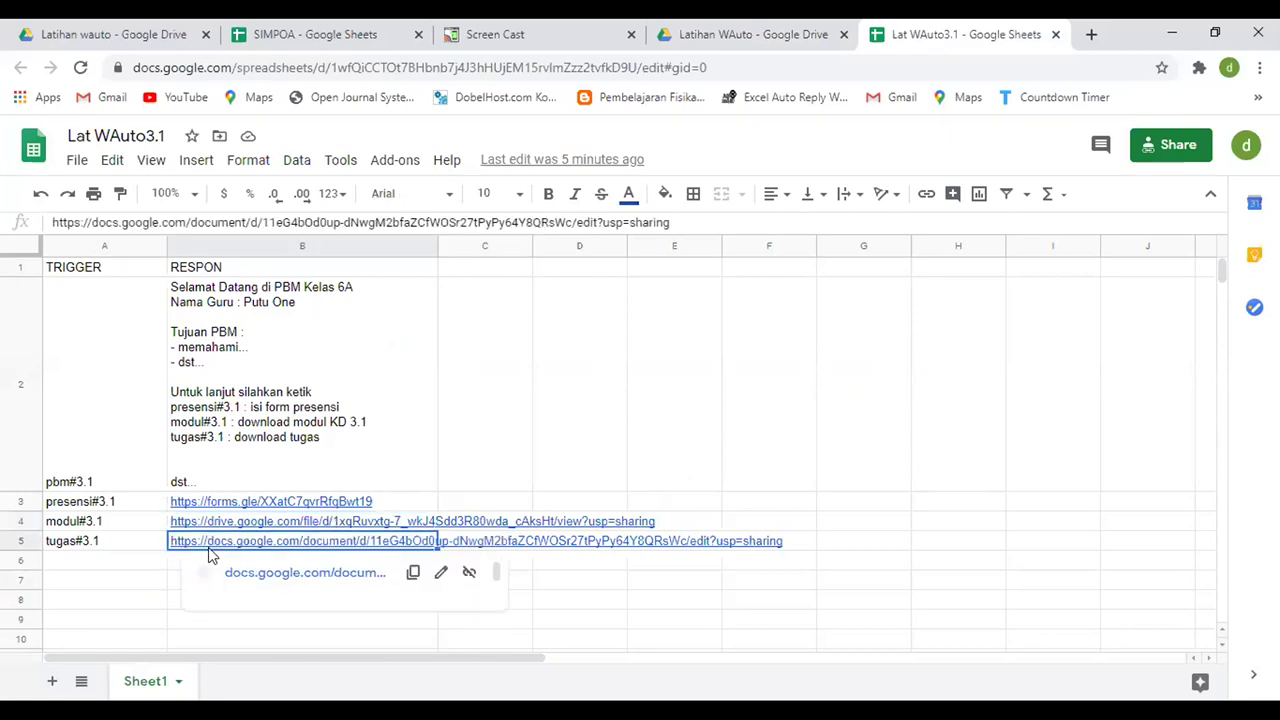
# - Close the modul3.1.pdf sharing dialog and select the Tugas 3.1 document in the Latihan WAuto folder
pyautogui.click(763, 38)
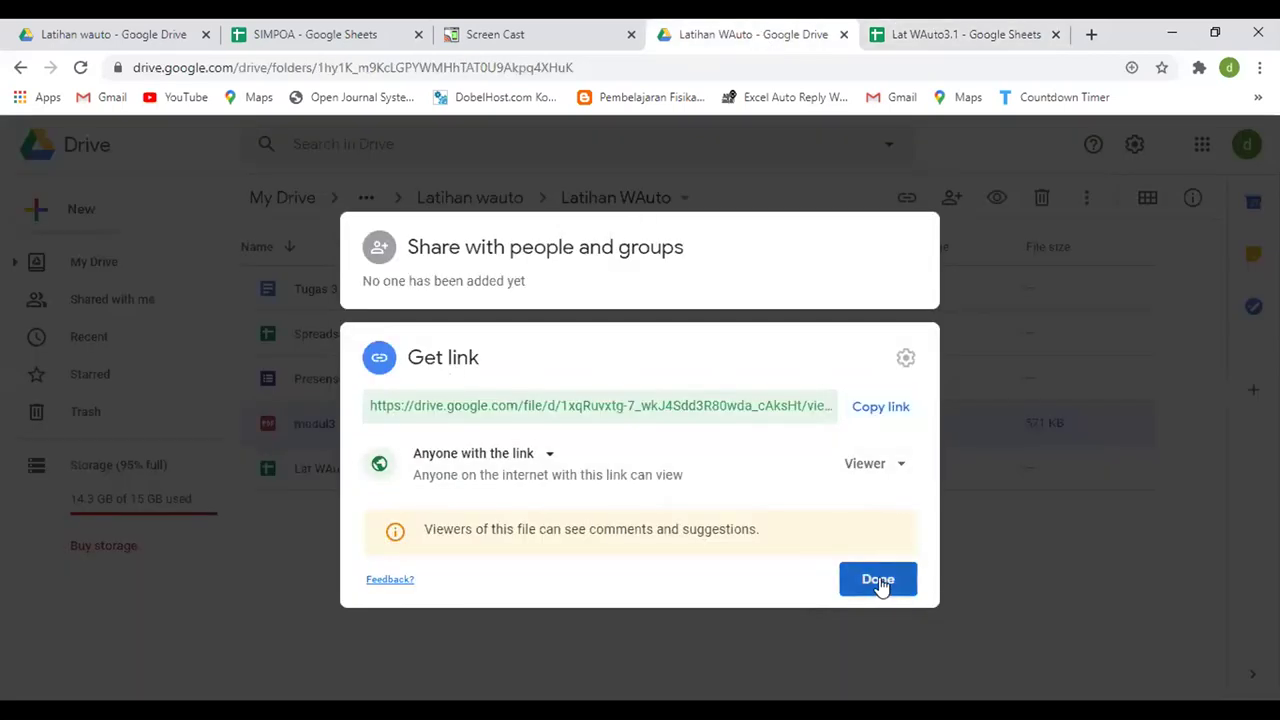
pyautogui.click(880, 585)
pyautogui.click(298, 287)
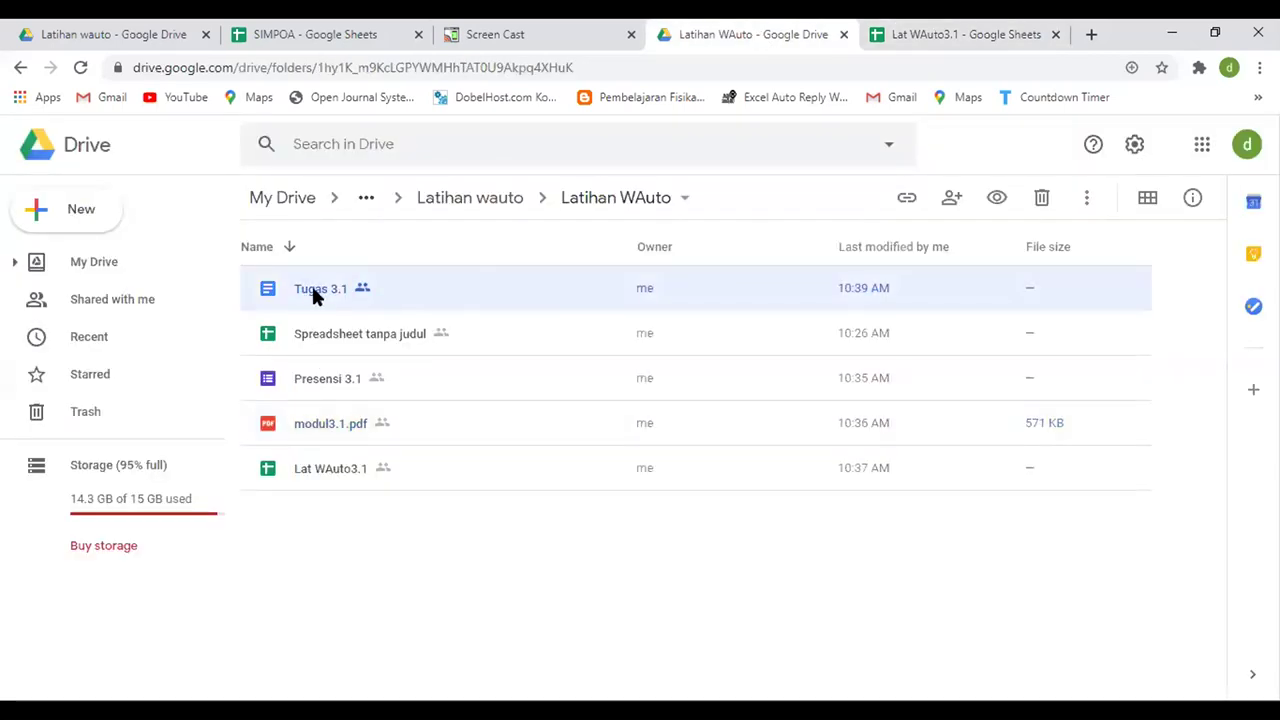
pyautogui.click(80, 209)
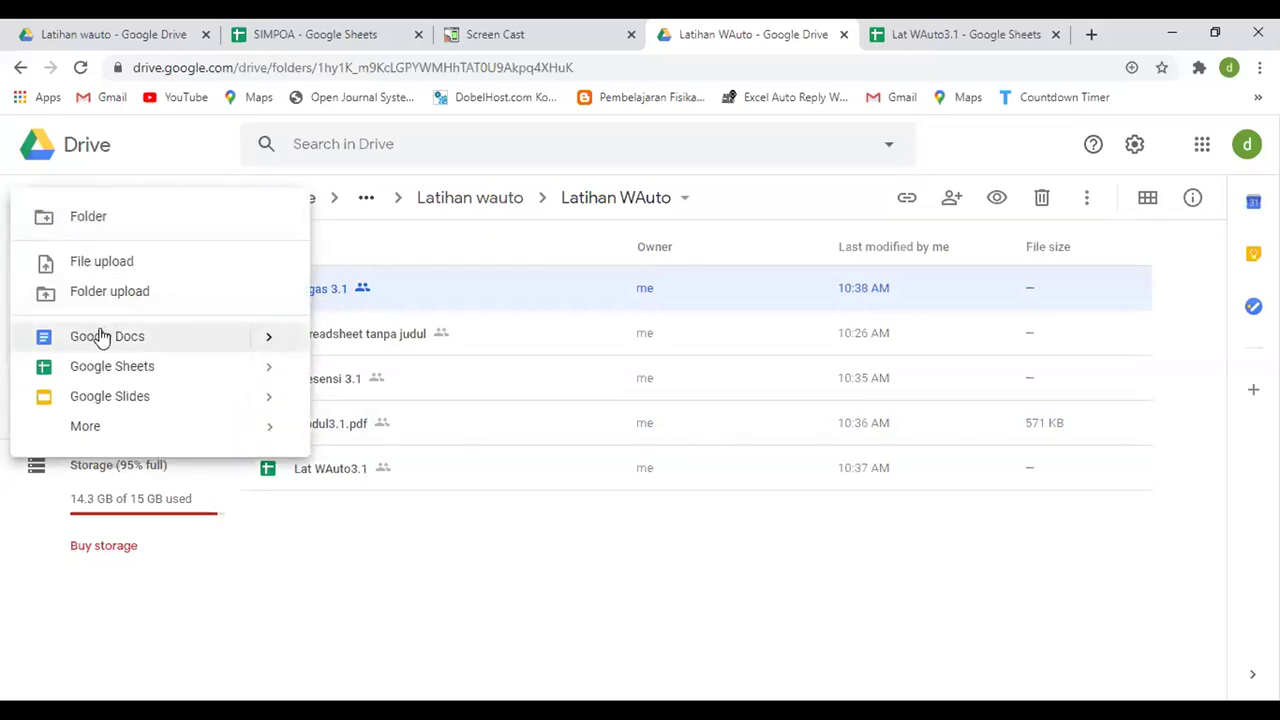
pyautogui.moveTo(272, 340)
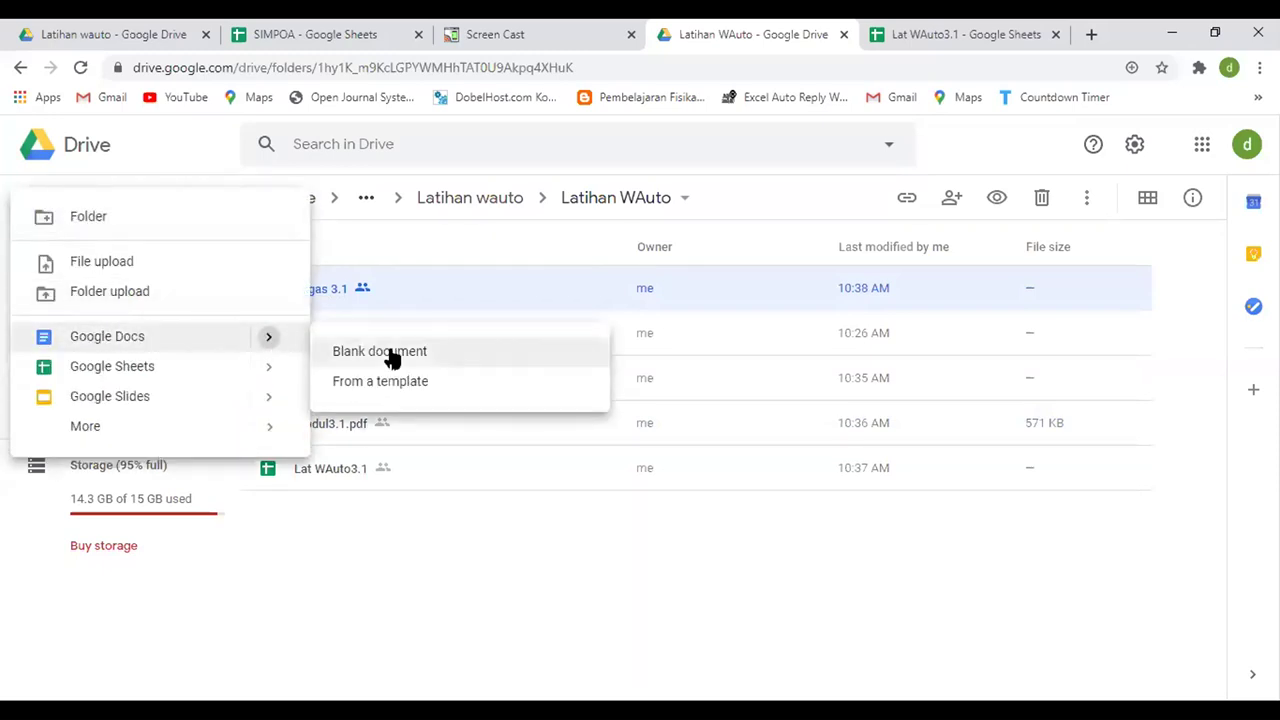
pyautogui.click(474, 583)
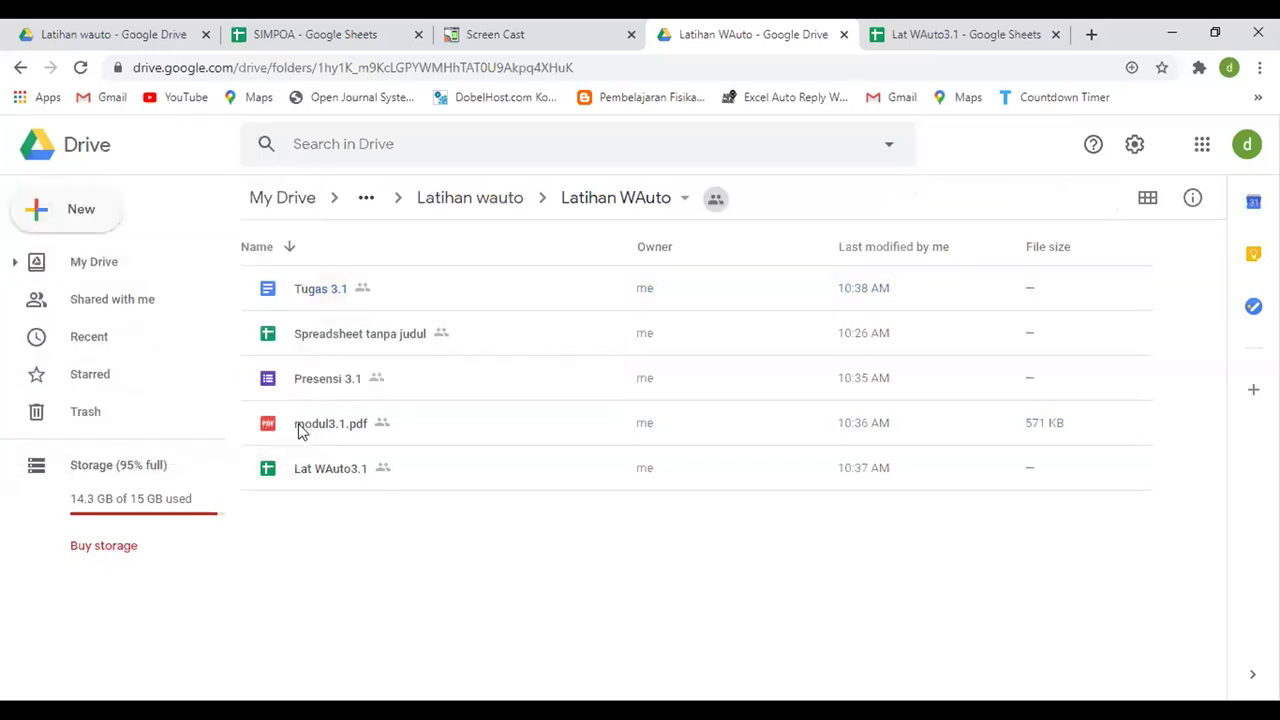
pyautogui.click(319, 287)
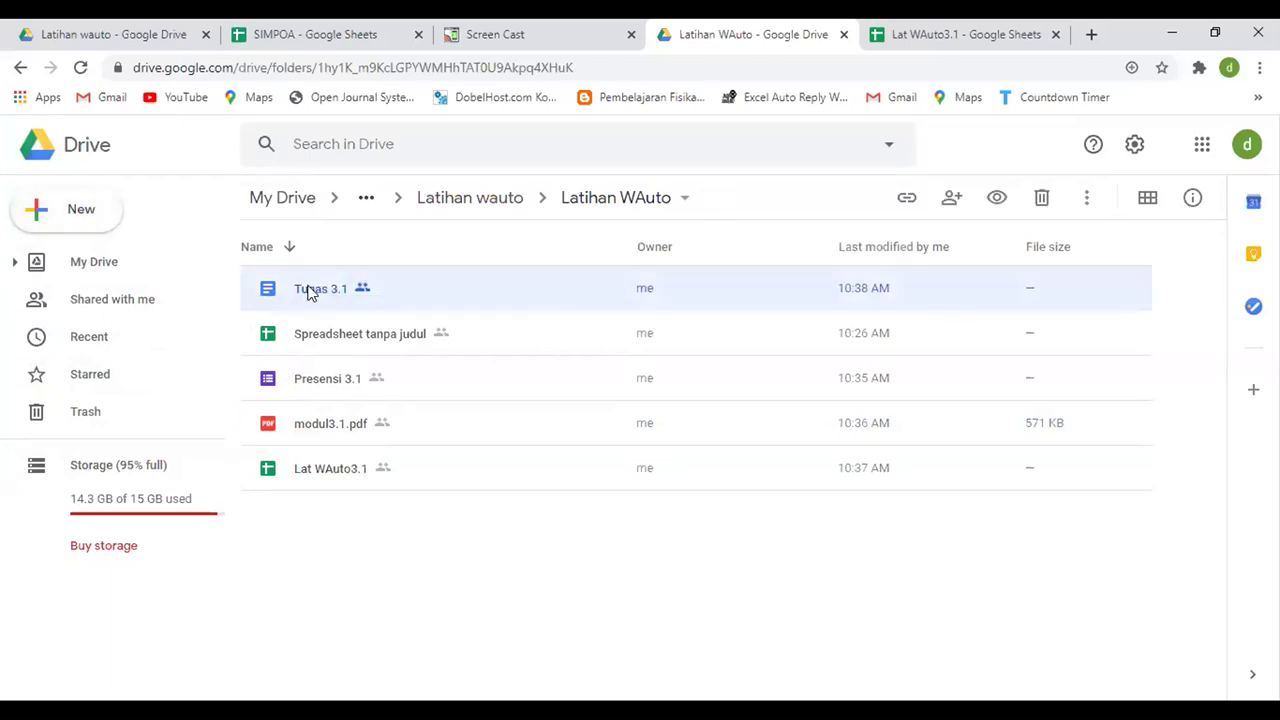
# - Copy Tugas 3.1's 'Anyone with the link' share link and return to the Lat WAuto3.1 spreadsheet
pyautogui.click(905, 200)
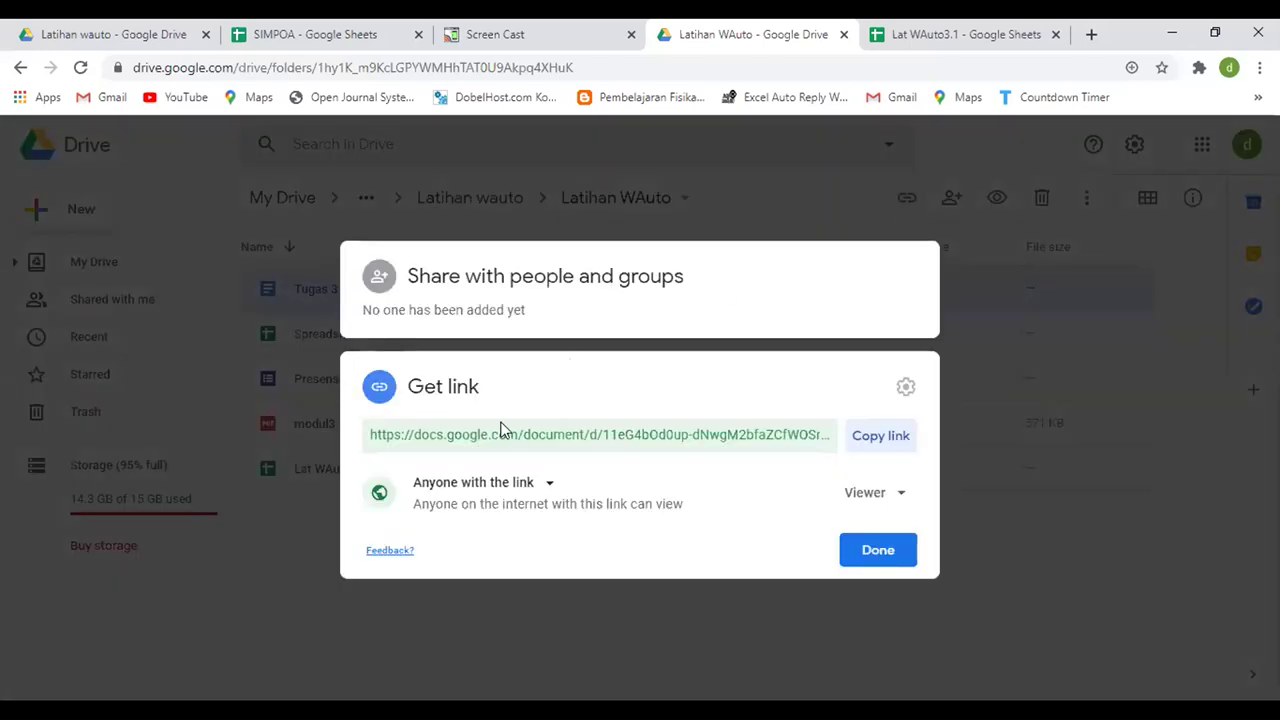
pyautogui.click(522, 488)
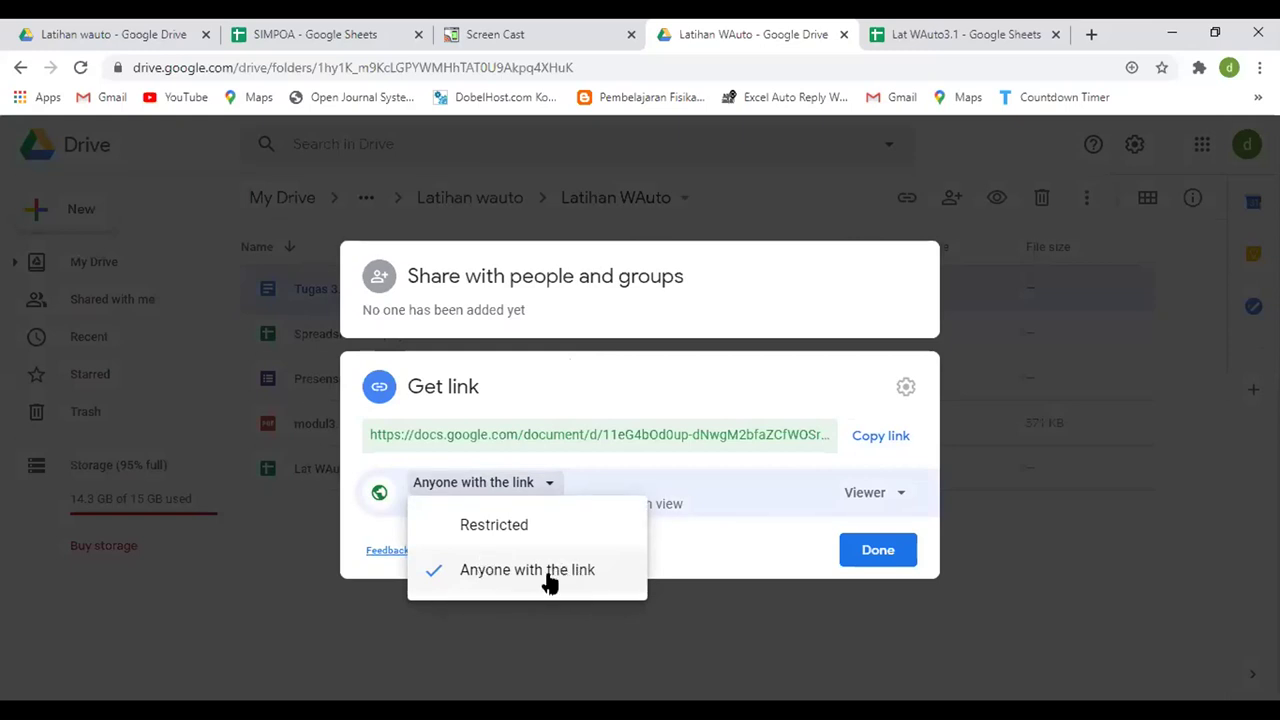
pyautogui.click(880, 436)
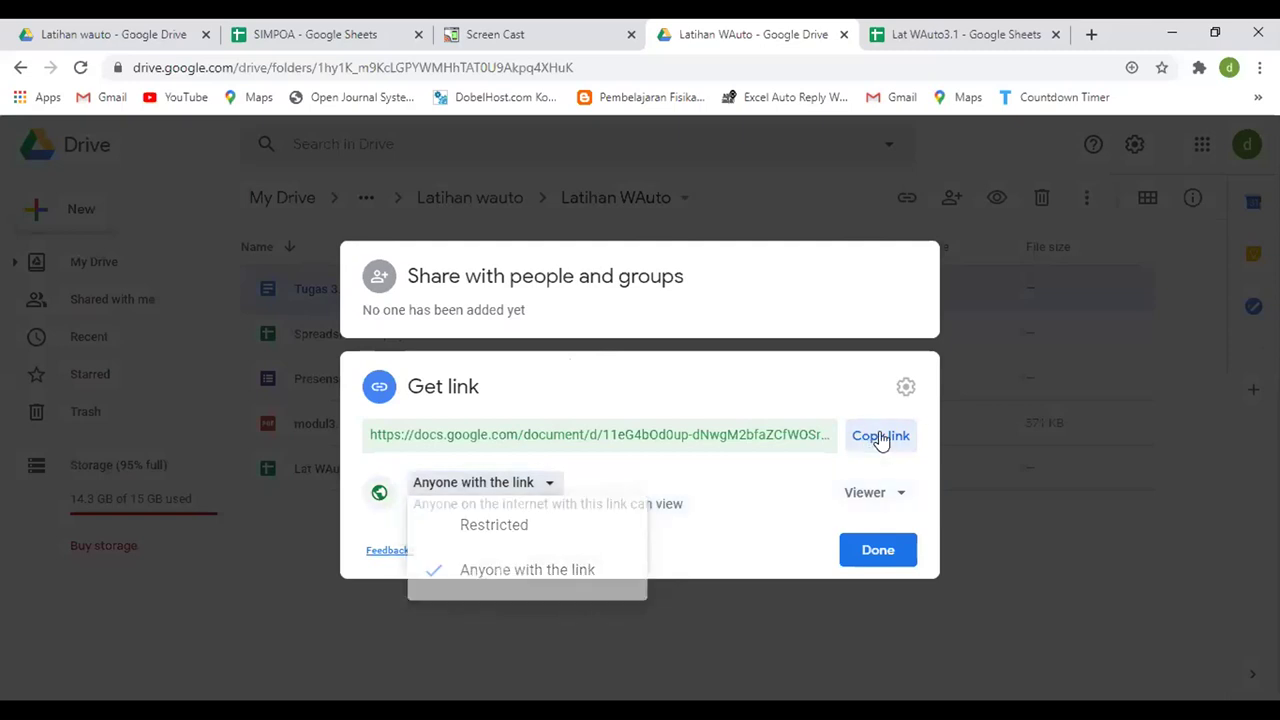
pyautogui.click(975, 34)
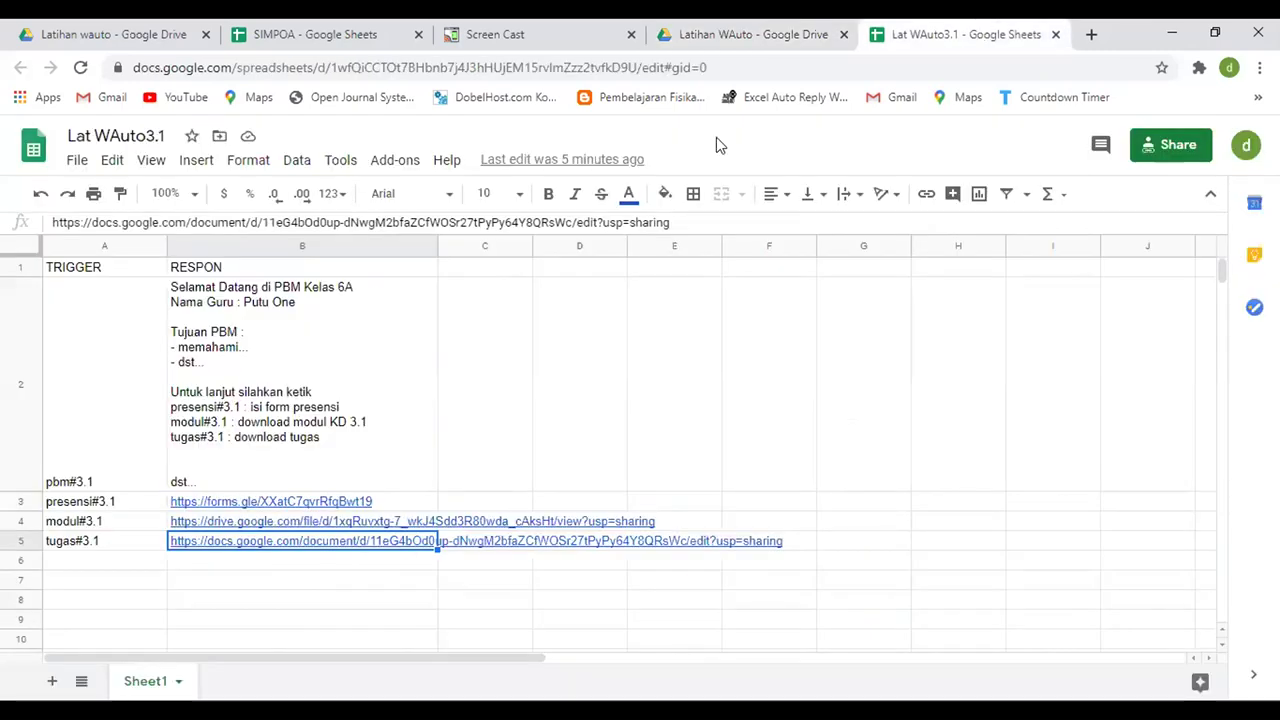
# - Duplicate the Sheet1 tab into Copy of Sheet1, keeping the full TRIGGER/RESPON table and links
pyautogui.click(145, 597)
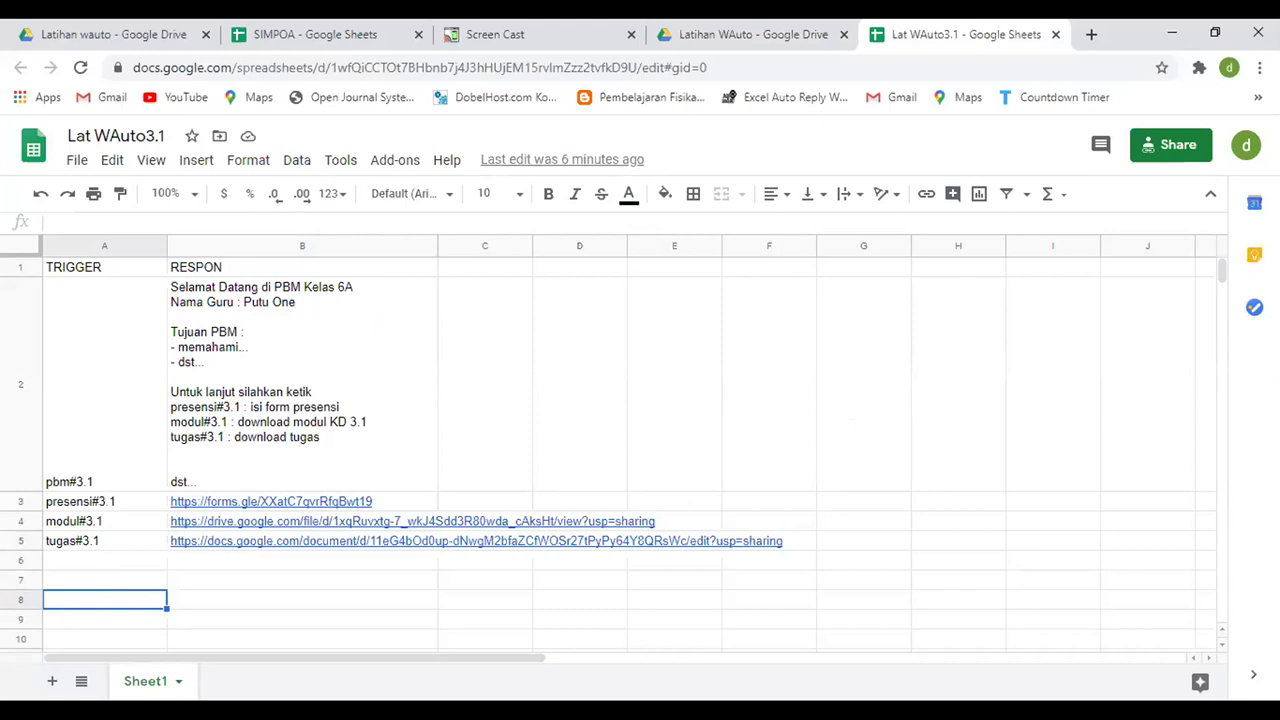
pyautogui.rightClick(157, 683)
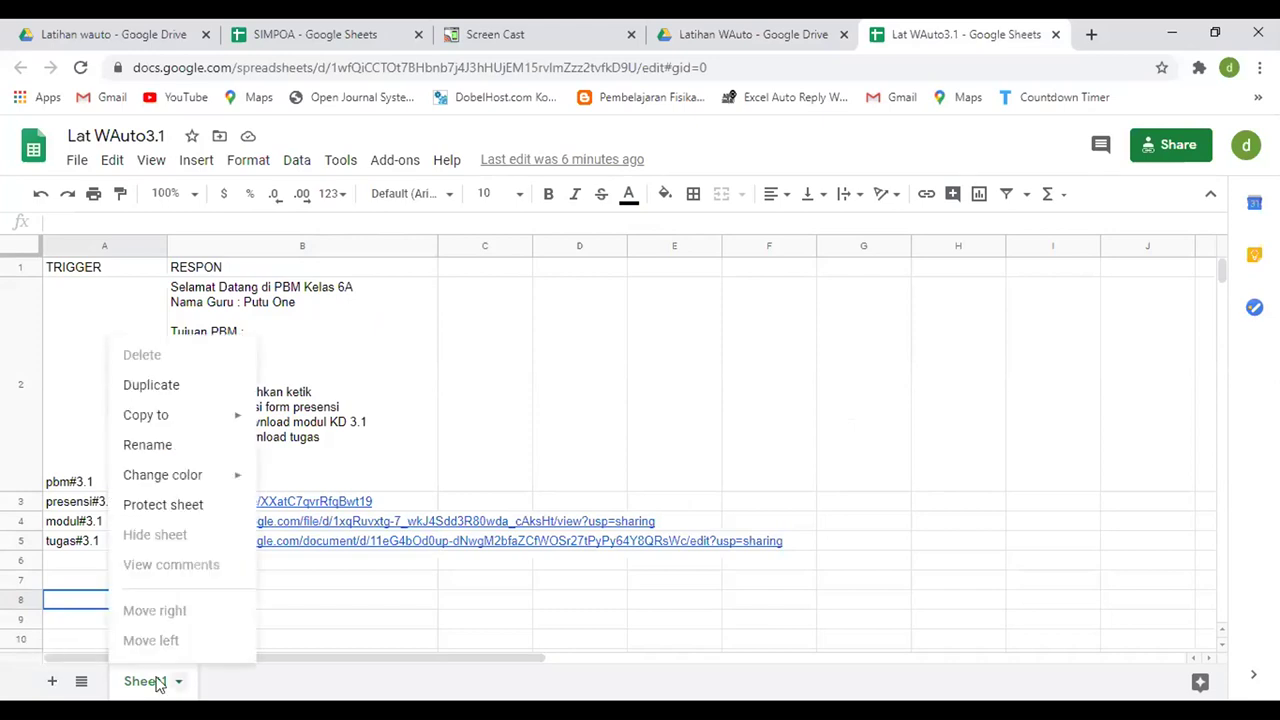
pyautogui.click(175, 396)
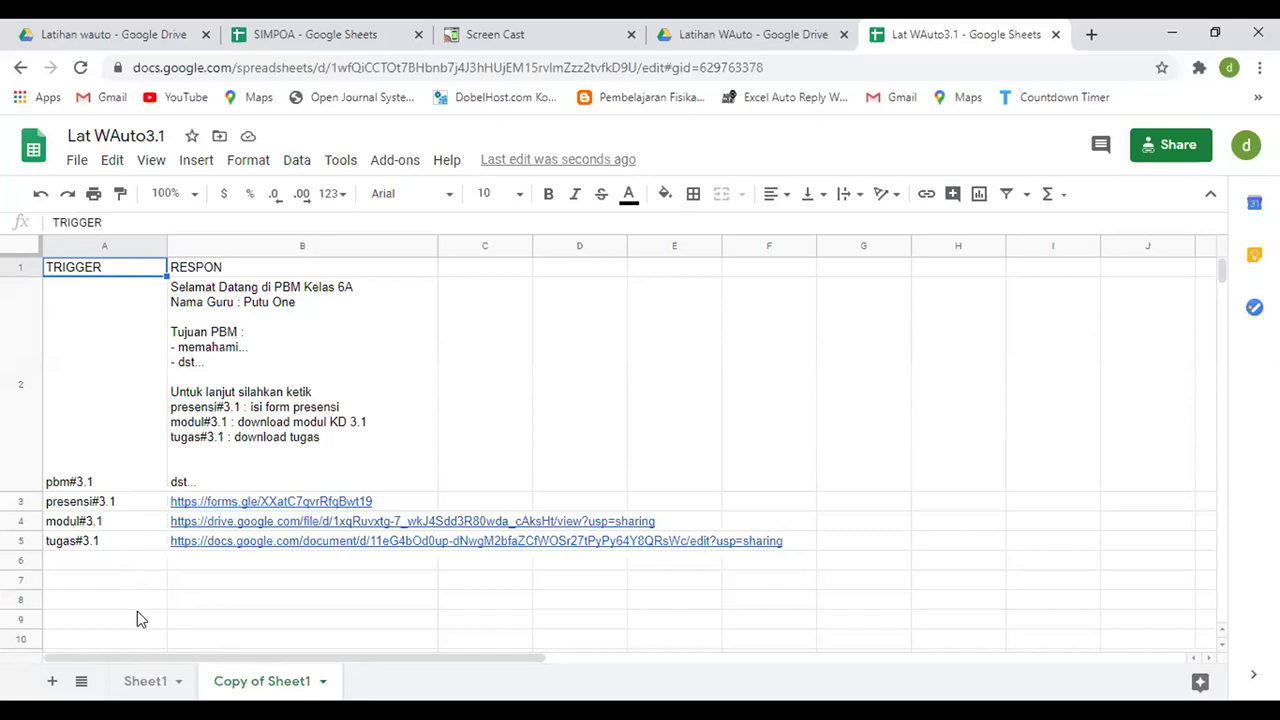
pyautogui.click(152, 681)
# - Rename the Sheet1 tab to 3.1
pyautogui.doubleClick(152, 681)
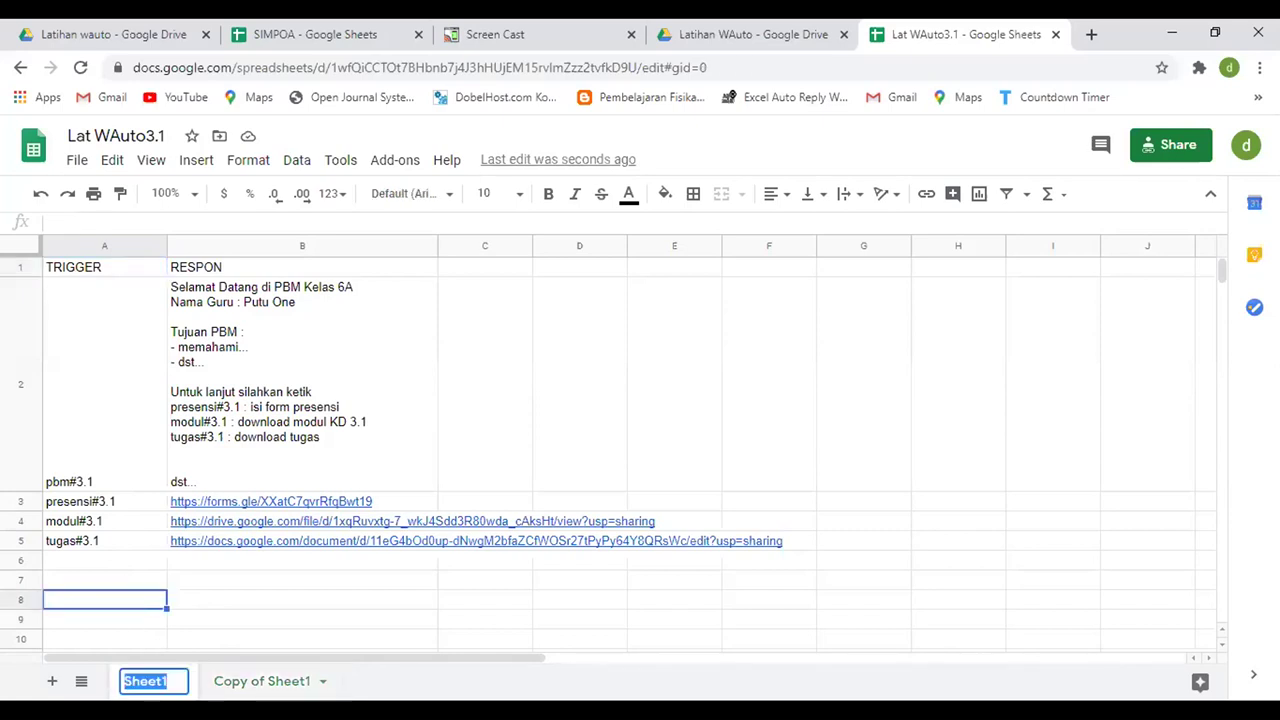
pyautogui.write('31')
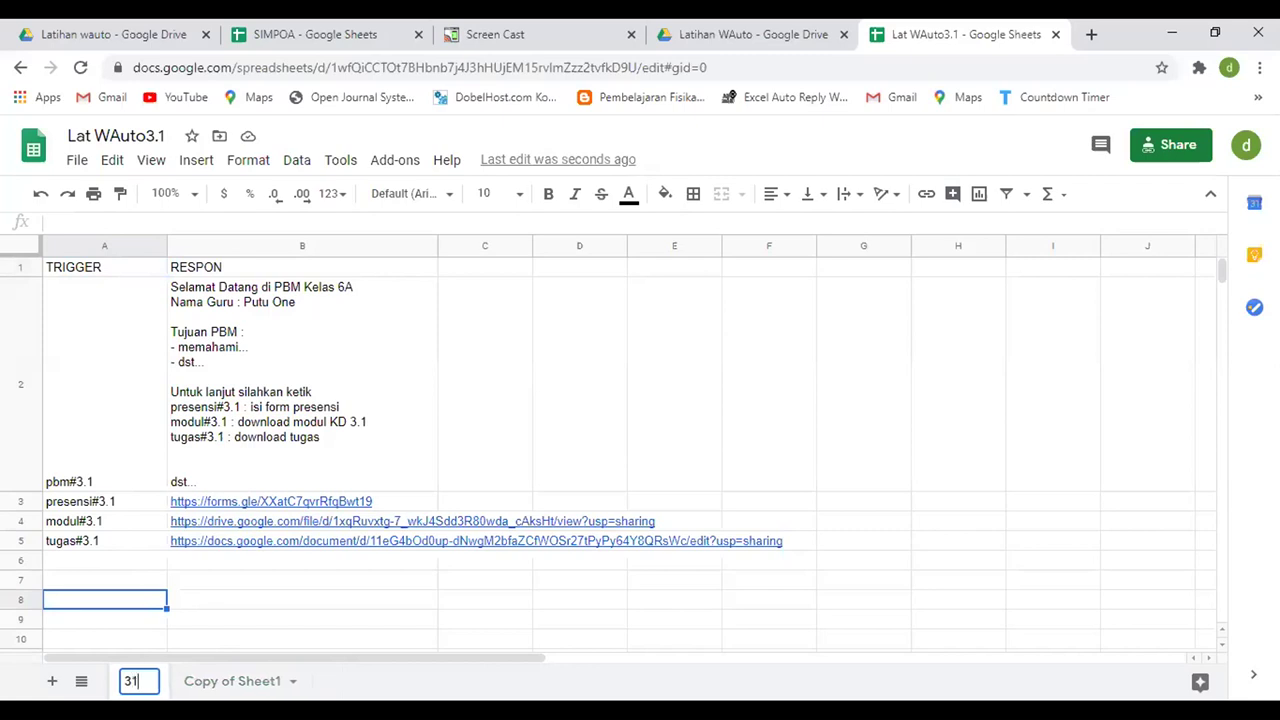
pyautogui.press('BackSpace')
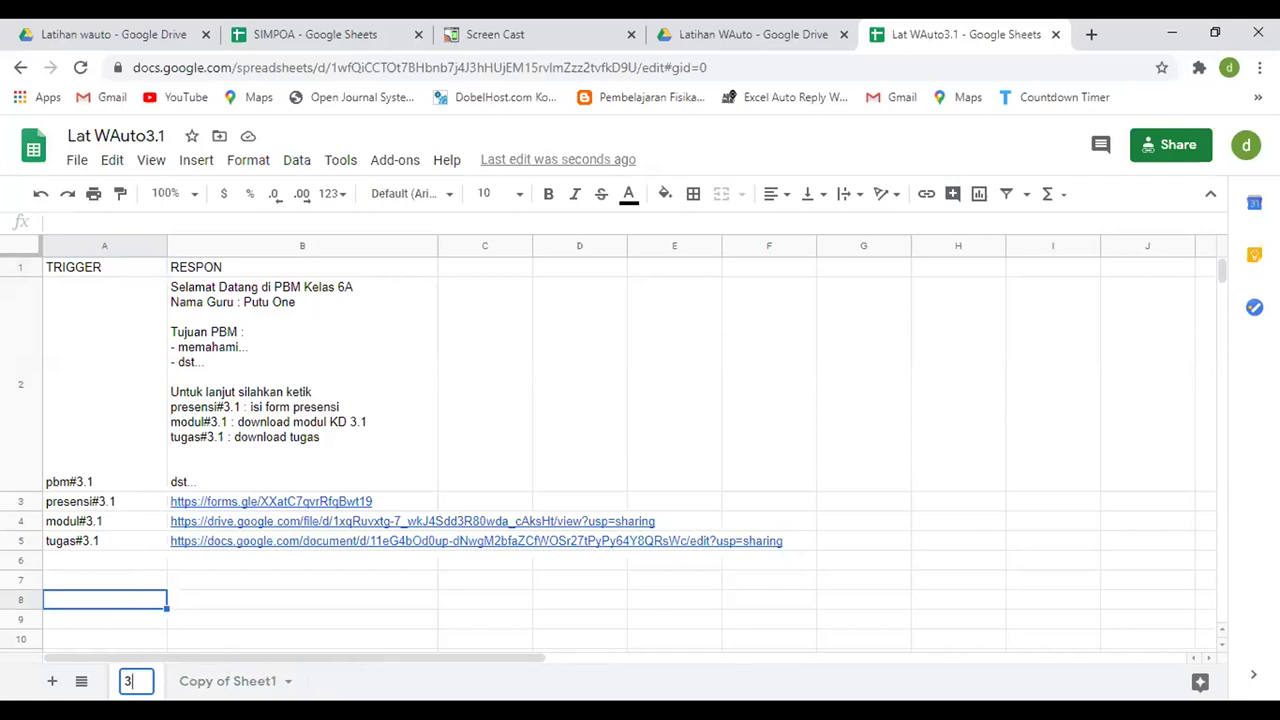
pyautogui.write('.1')
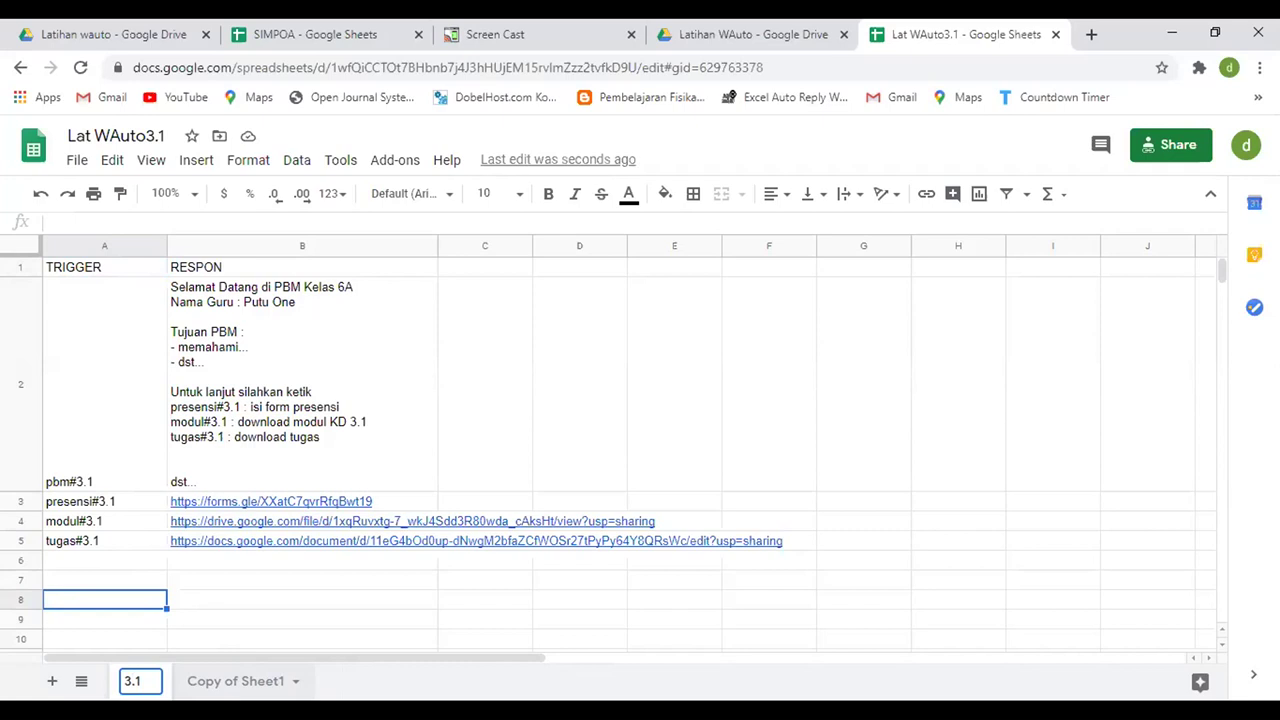
pyautogui.press('Return')
# - In Copy of Sheet1, change the A2 trigger and the B2 welcome text from #3.1 to #3.2
pyautogui.click(105, 487)
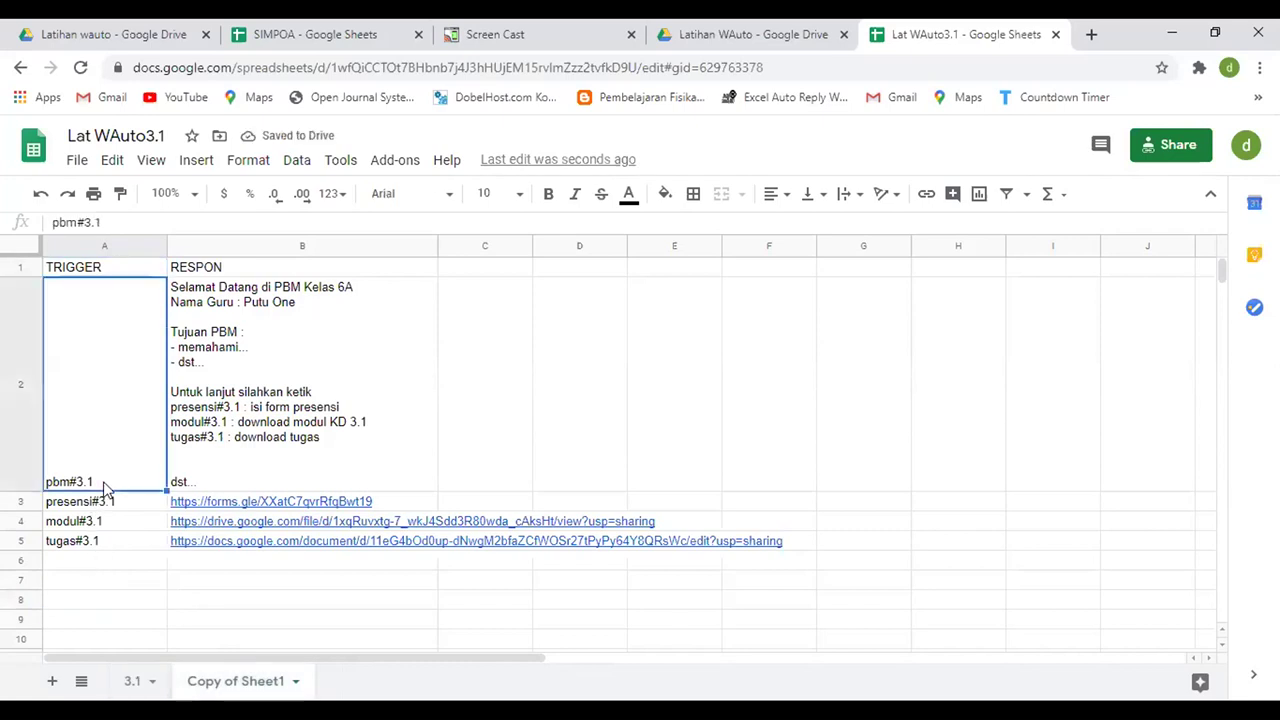
pyautogui.doubleClick(105, 488)
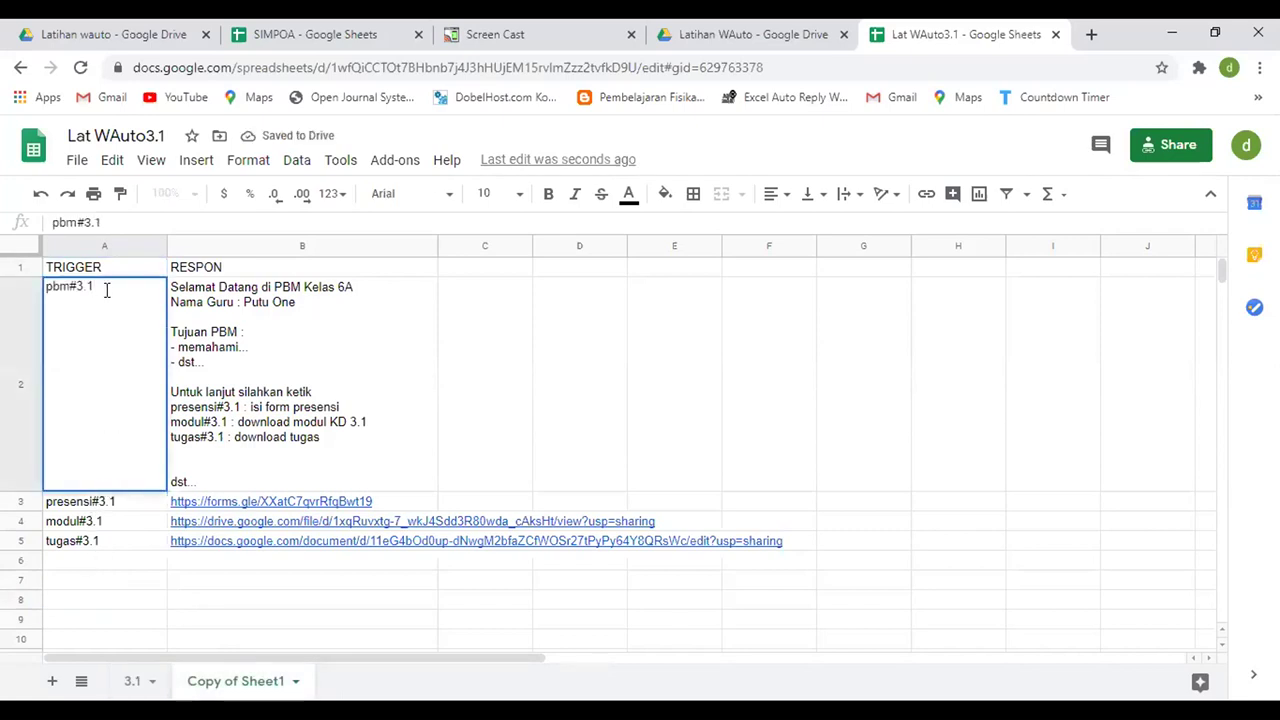
pyautogui.write('2')
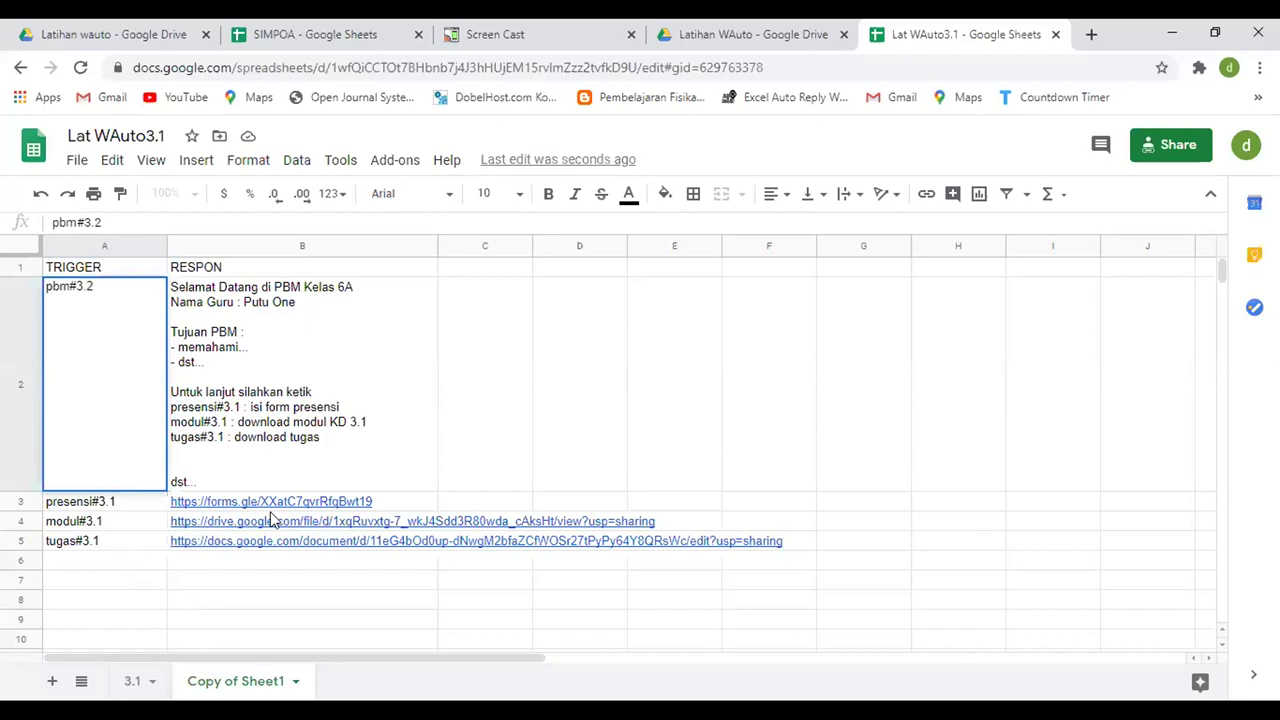
pyautogui.click(243, 406)
pyautogui.doubleClick(237, 398)
pyautogui.press('BackSpace')
pyautogui.write('2')
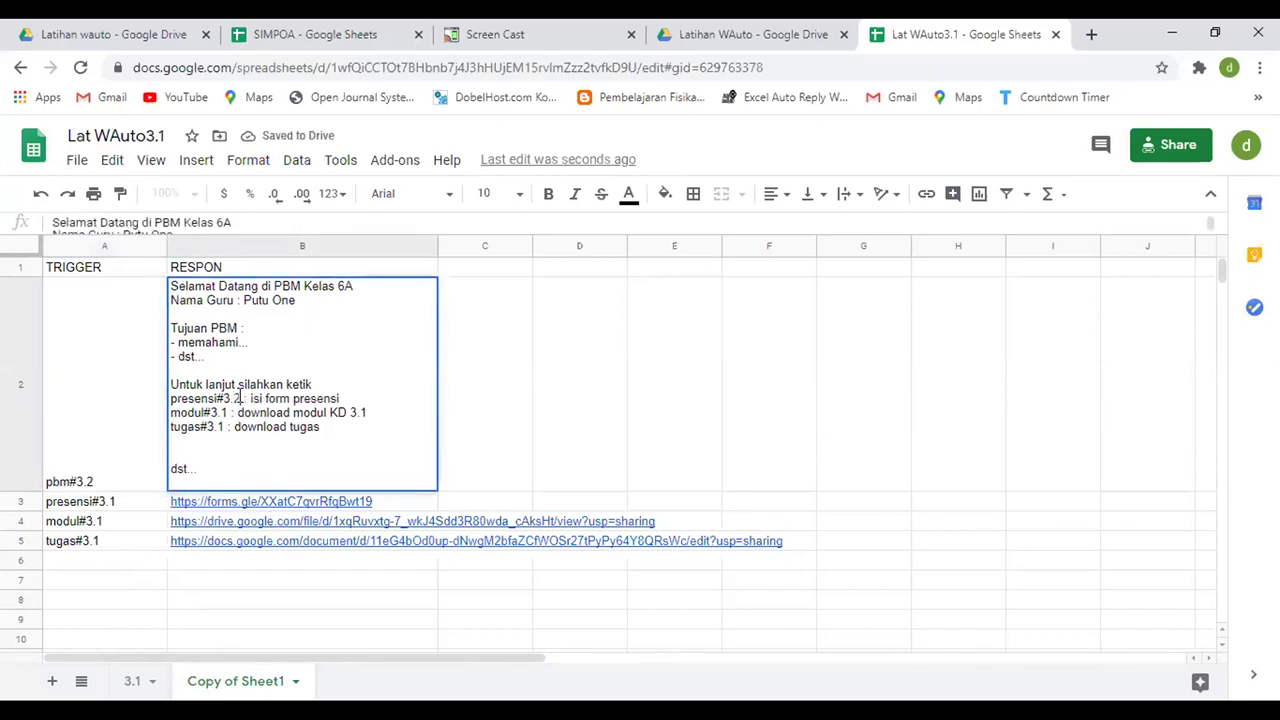
pyautogui.click(229, 411)
pyautogui.press('BackSpace')
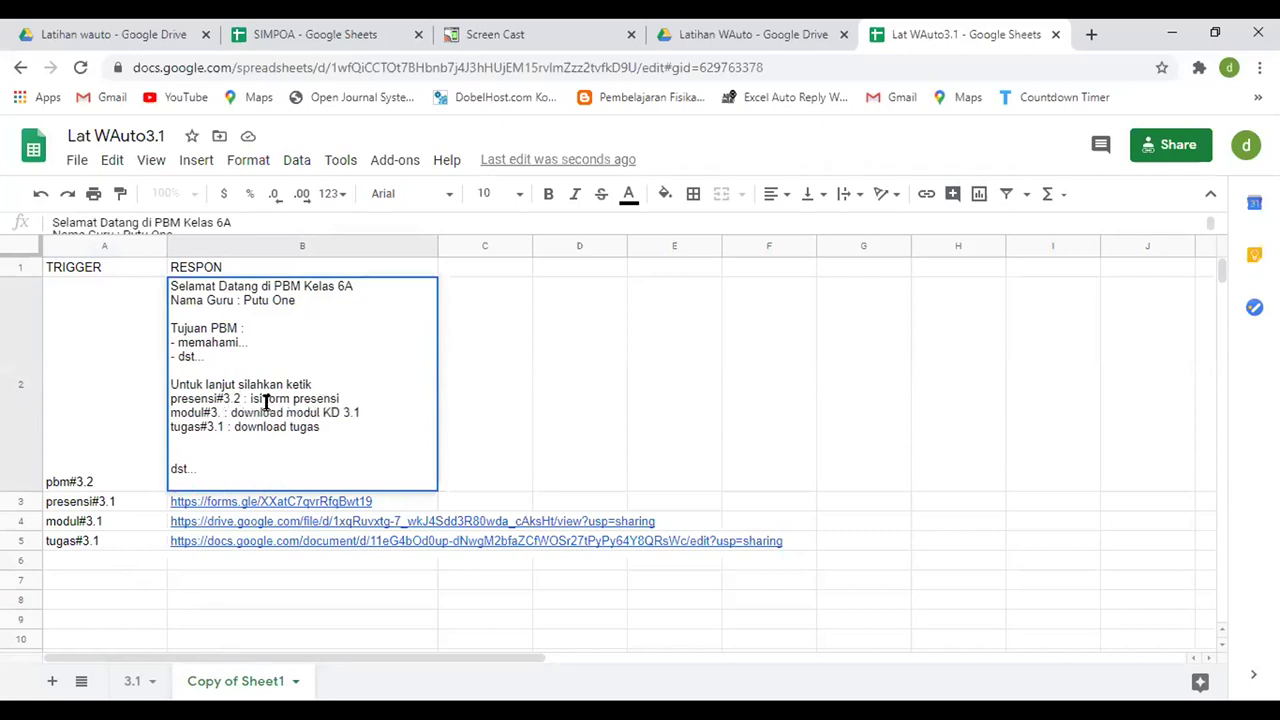
pyautogui.write('2')
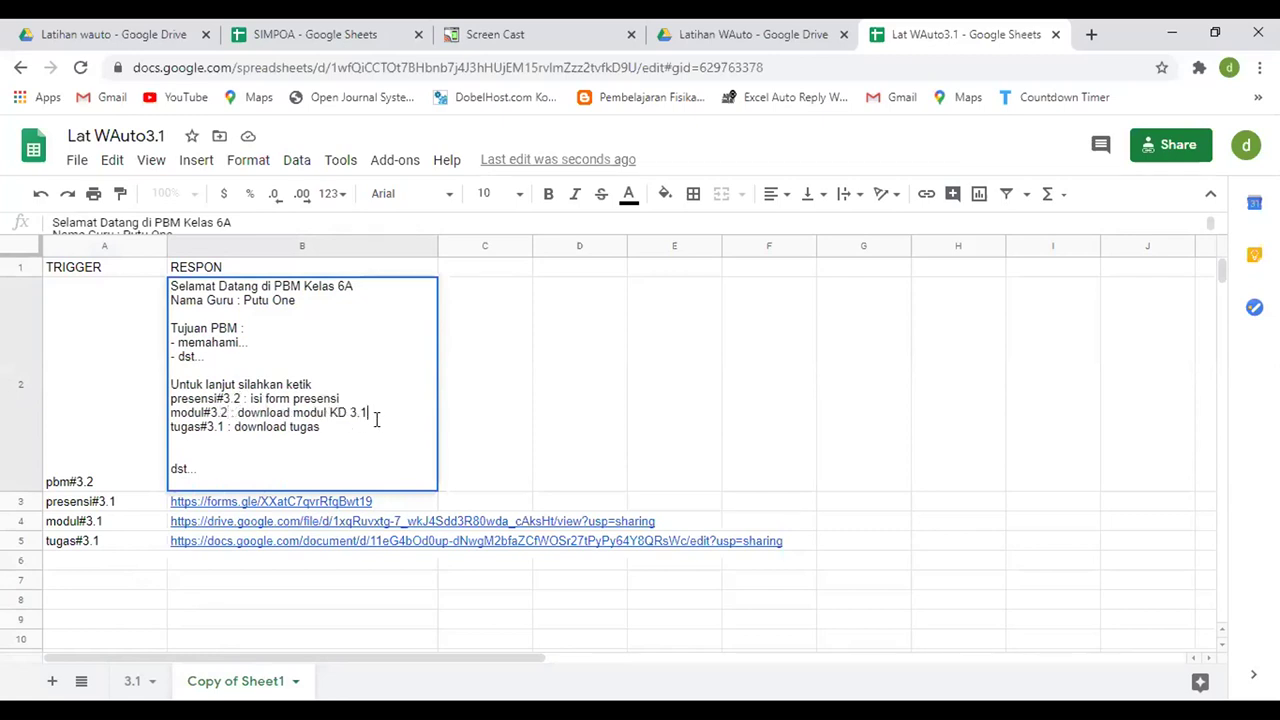
pyautogui.write('2')
pyautogui.click(224, 427)
pyautogui.press('BackSpace')
pyautogui.write('2')
# - Change the presensi, modul and tugas triggers in A3:A5 to #3.2, then select the link cells
pyautogui.doubleClick(130, 500)
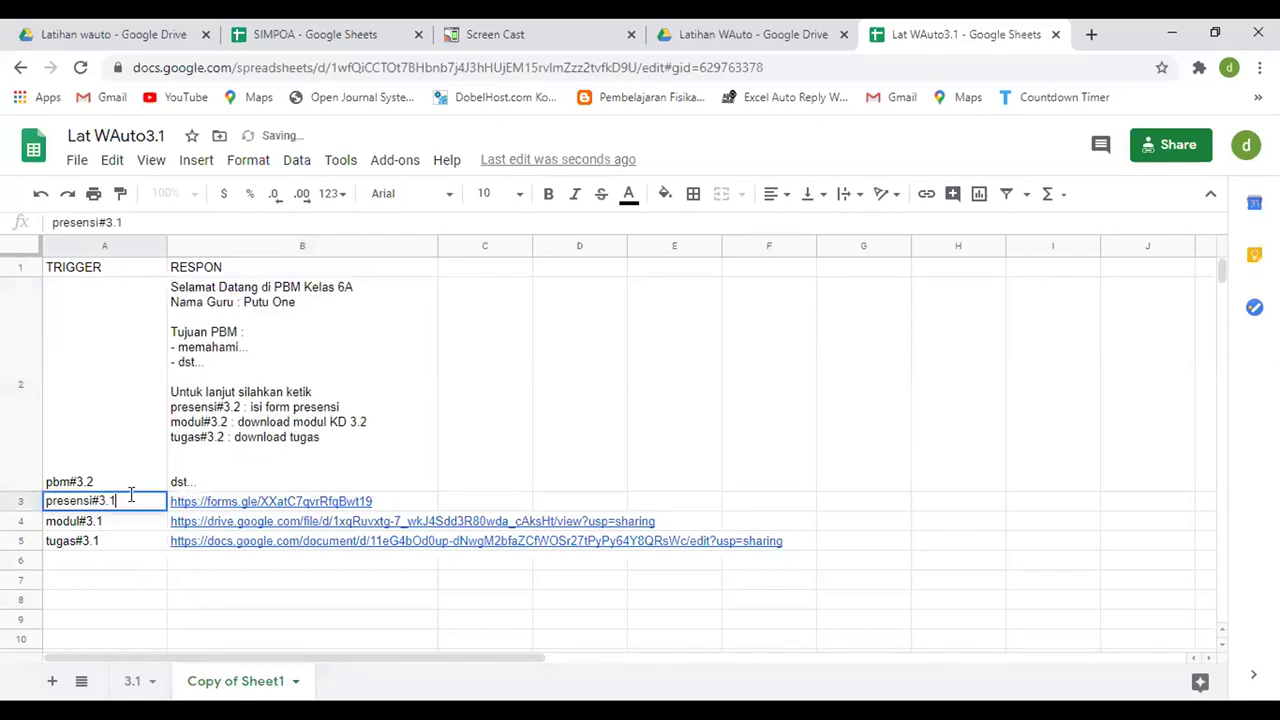
pyautogui.press('BackSpace')
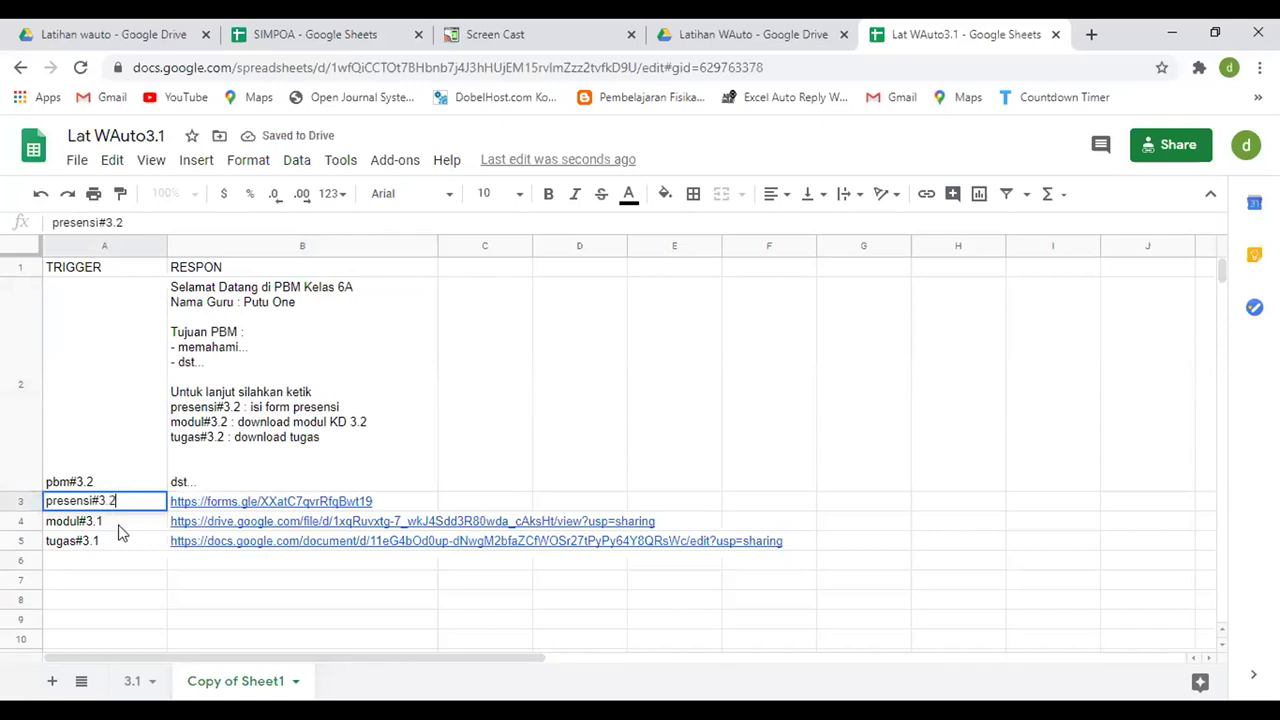
pyautogui.doubleClick(119, 521)
pyautogui.press('BackSpace')
pyautogui.write('2')
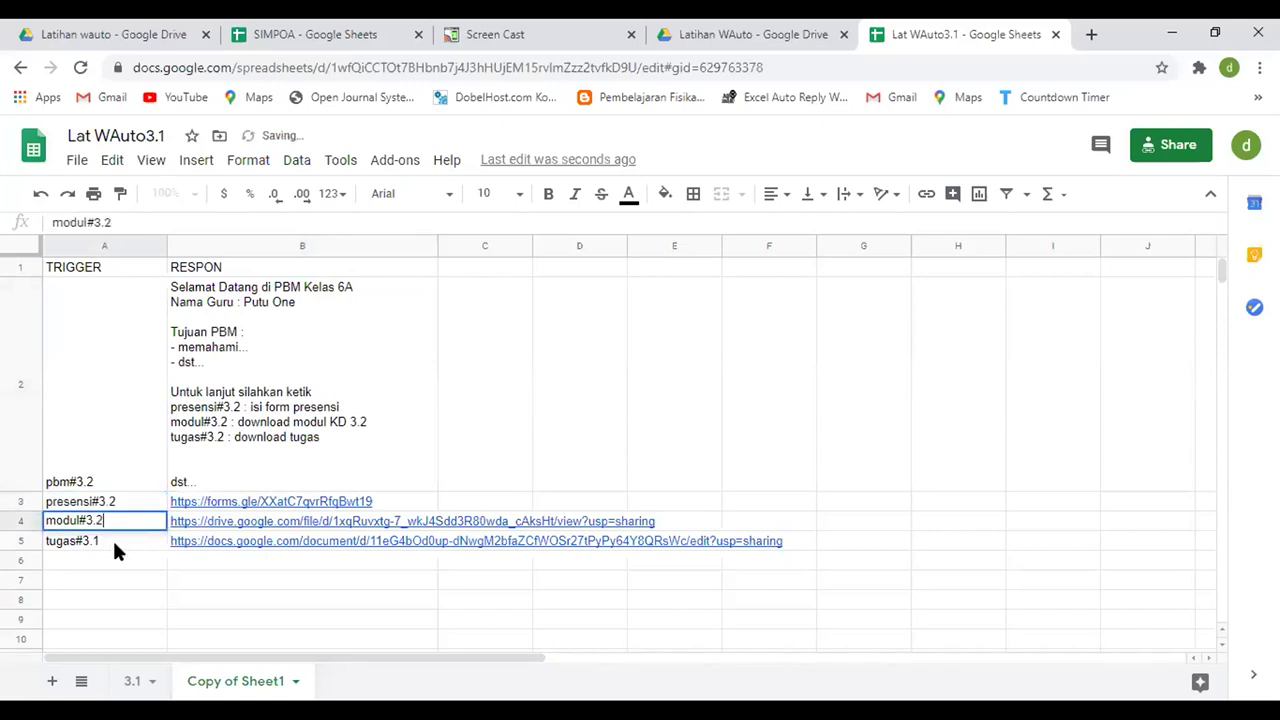
pyautogui.doubleClick(112, 538)
pyautogui.write('2')
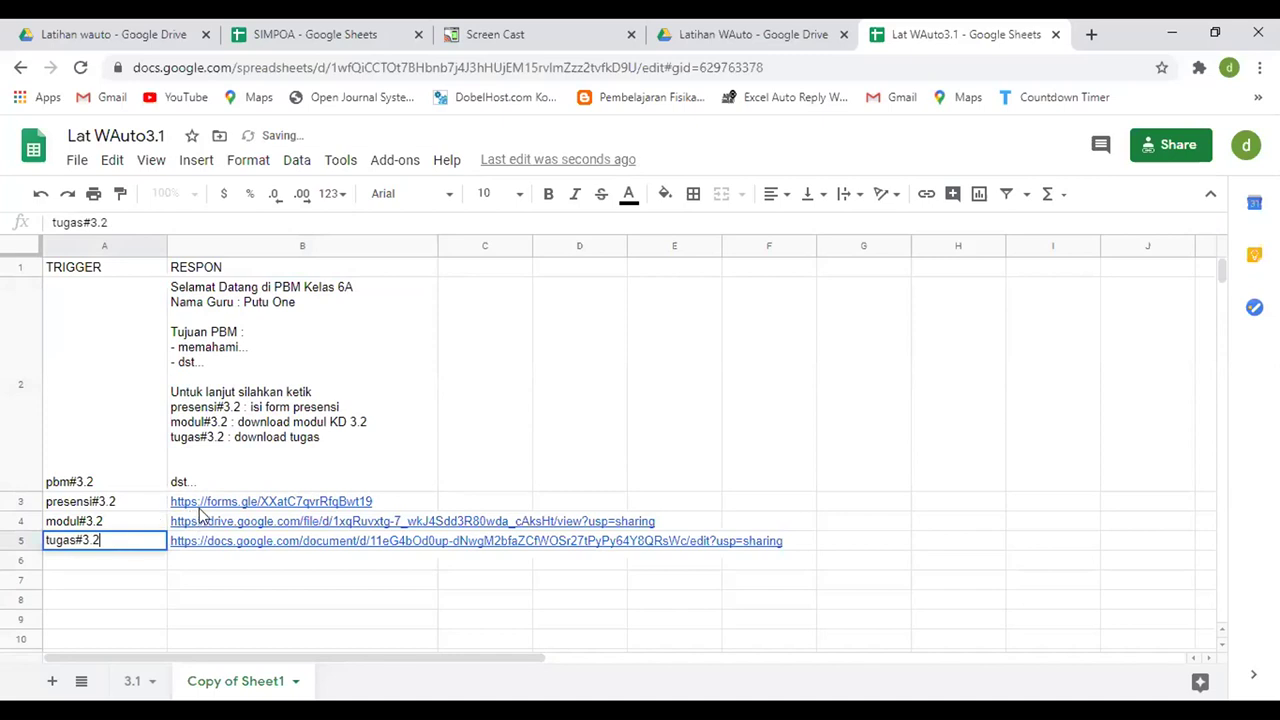
pyautogui.click(214, 506)
pyautogui.hotkey('shift', 'Left')
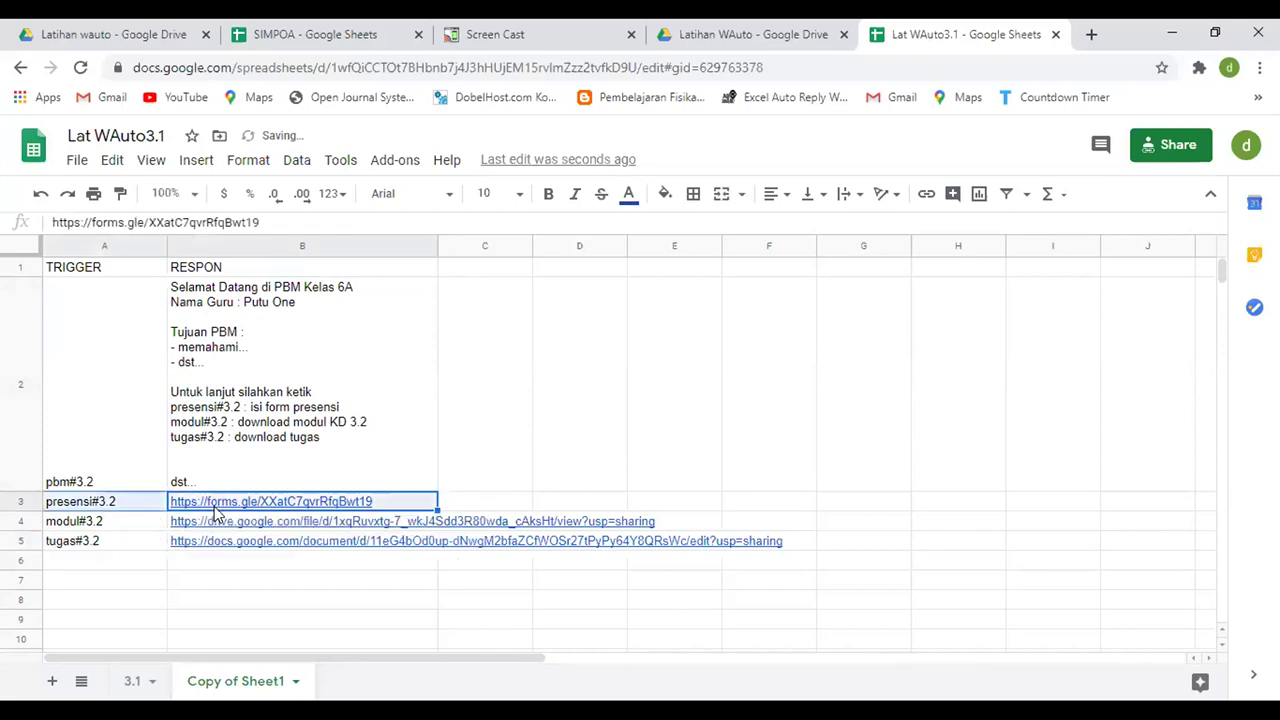
pyautogui.hotkey('shift', 'Down')
pyautogui.hotkey('shift', 'Down')
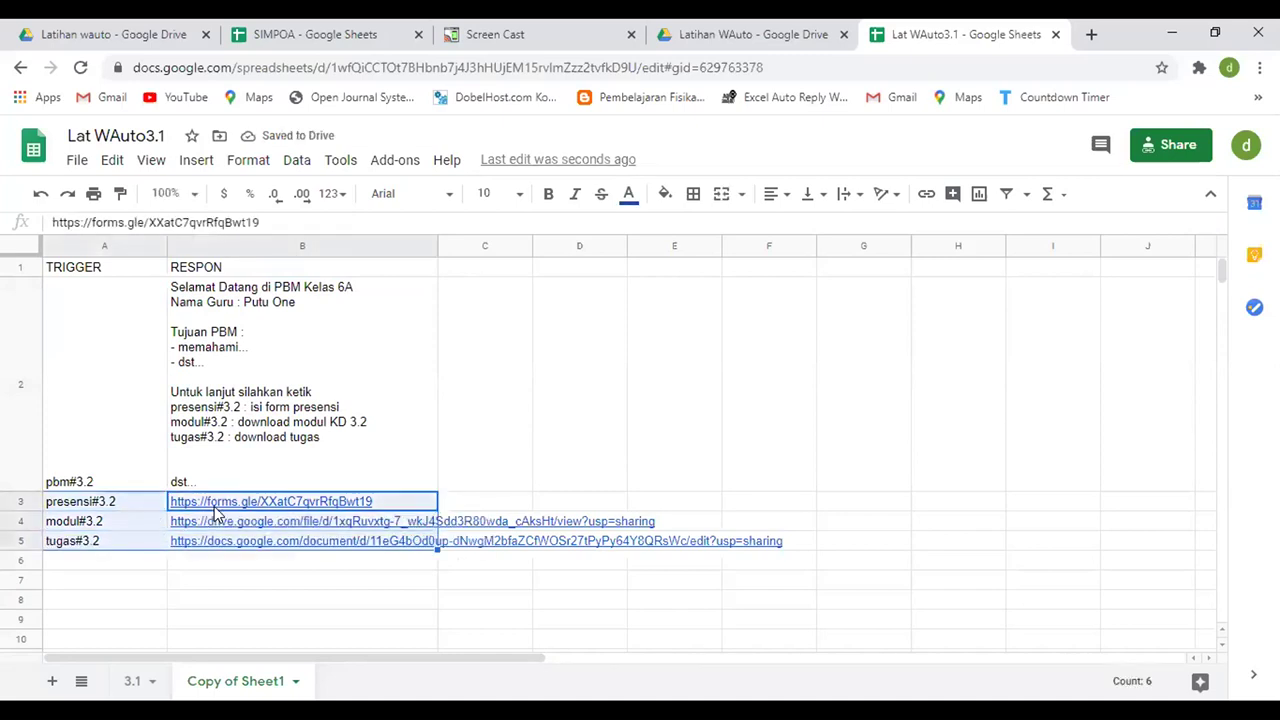
pyautogui.click(270, 578)
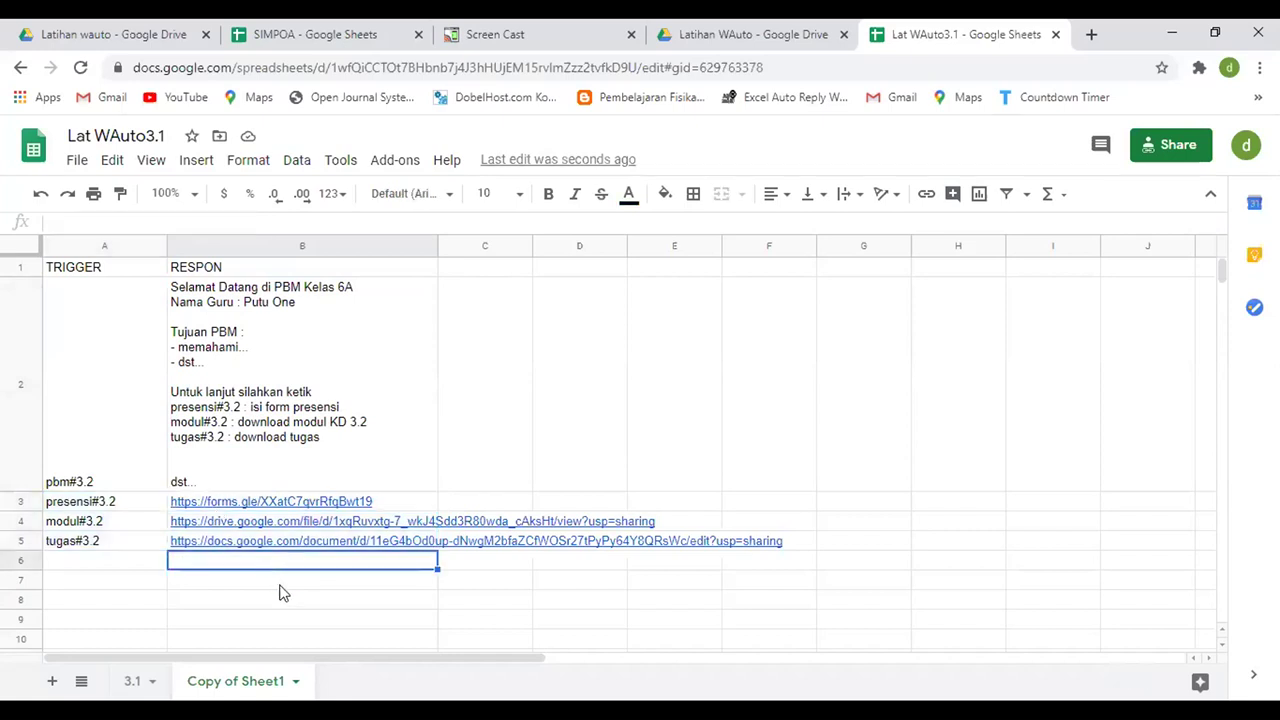
# - Delete the three links in B3:B5 and rename Copy of Sheet1 to 3.2
pyautogui.hotkey('shift', 'Up')
pyautogui.hotkey('shift', 'Up')
pyautogui.hotkey('shift', 'Up')
pyautogui.hotkey('shift', 'Up')
pyautogui.press('Delete')
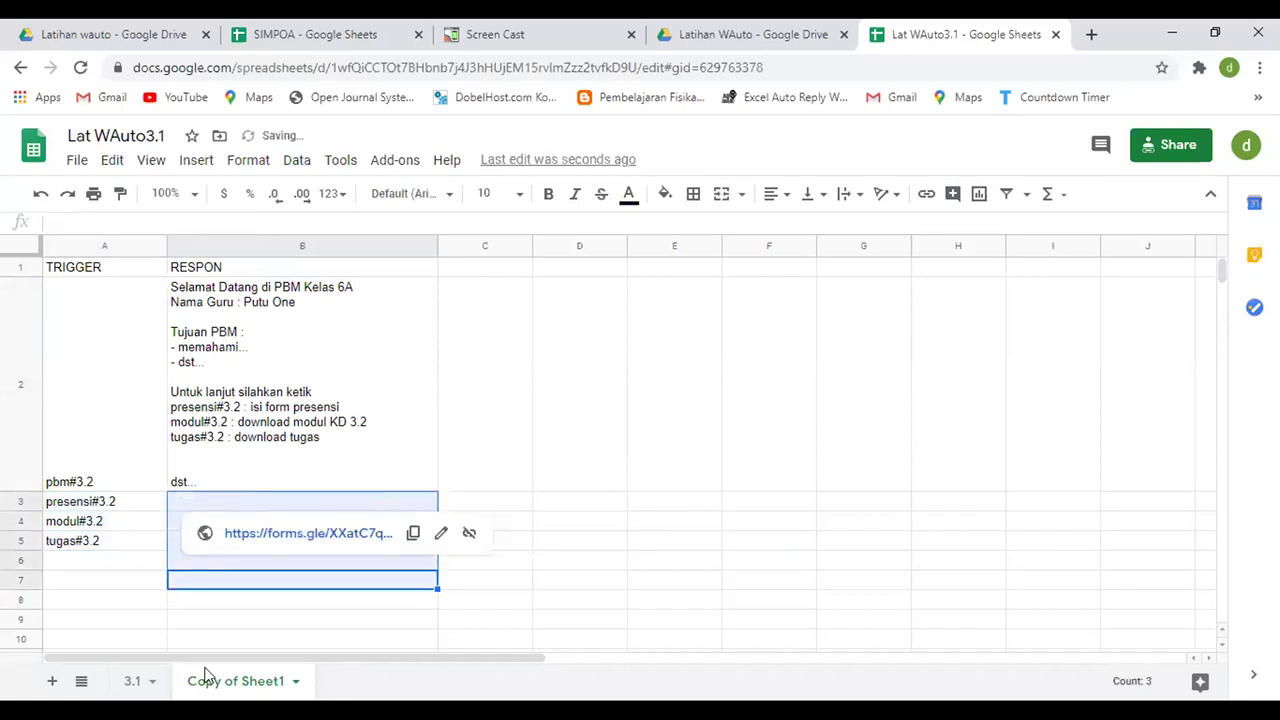
pyautogui.doubleClick(235, 681)
pyautogui.write('3.2')
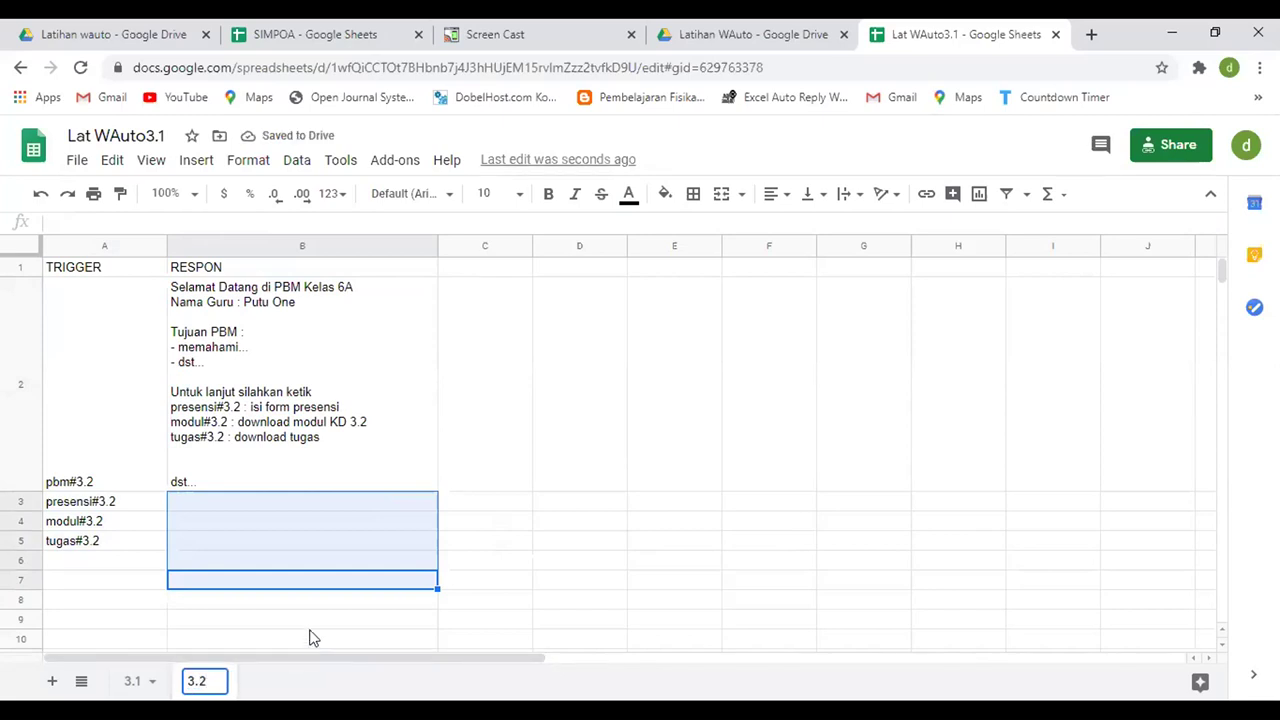
pyautogui.click(302, 620)
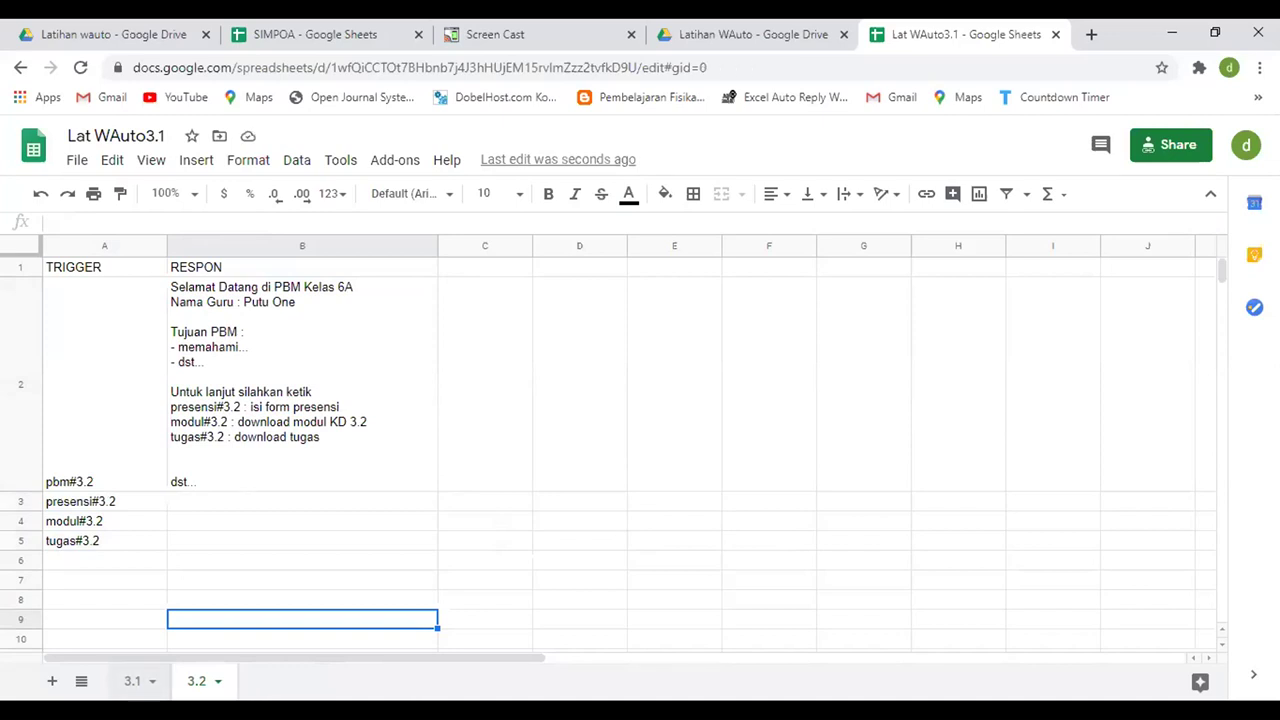
# - Compare with sheet 3.1, then move the 3.2 tab ahead of 3.1
pyautogui.click(135, 681)
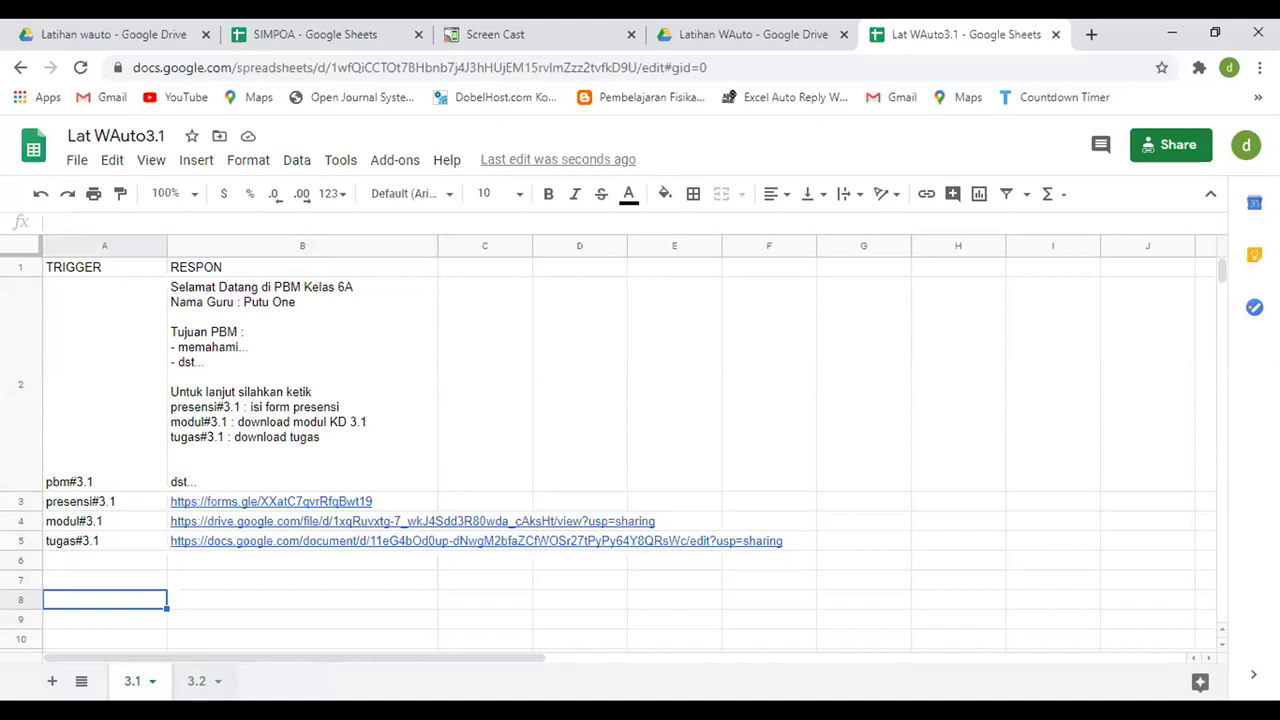
pyautogui.hotkey('ctrl', 'shift', 'pagedown')
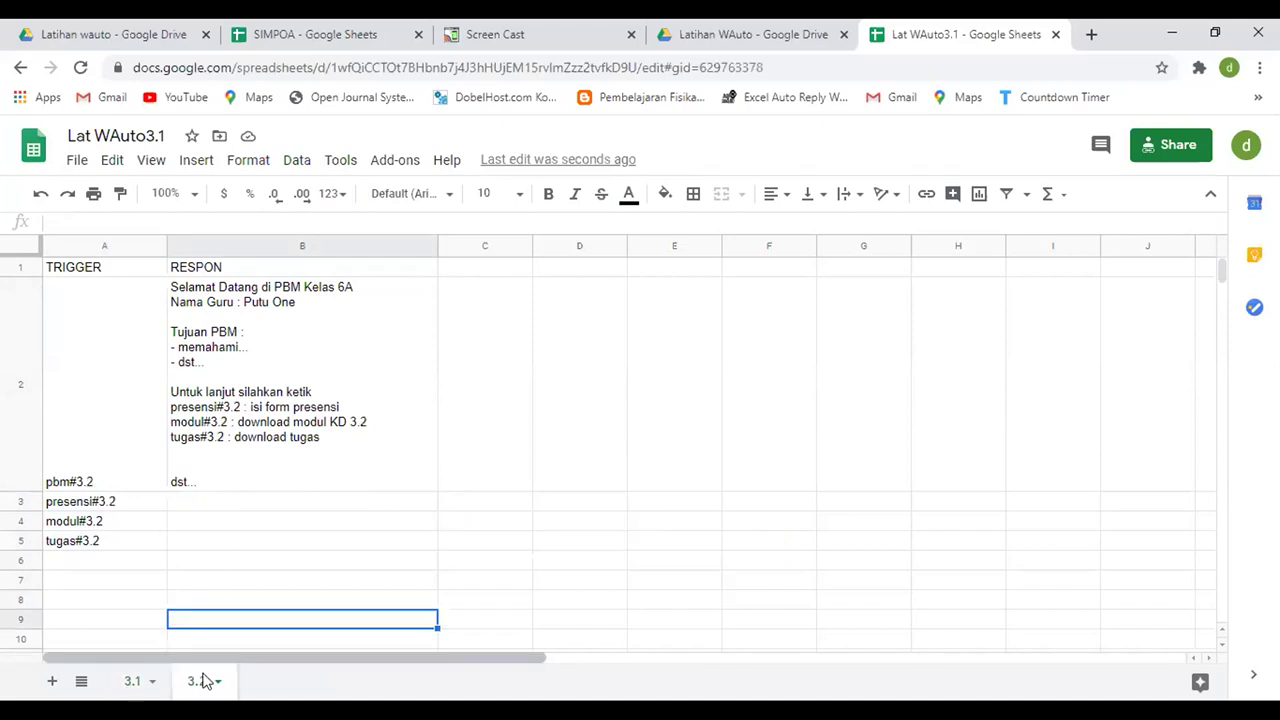
pyautogui.moveTo(190, 681); pyautogui.dragTo(110, 681)
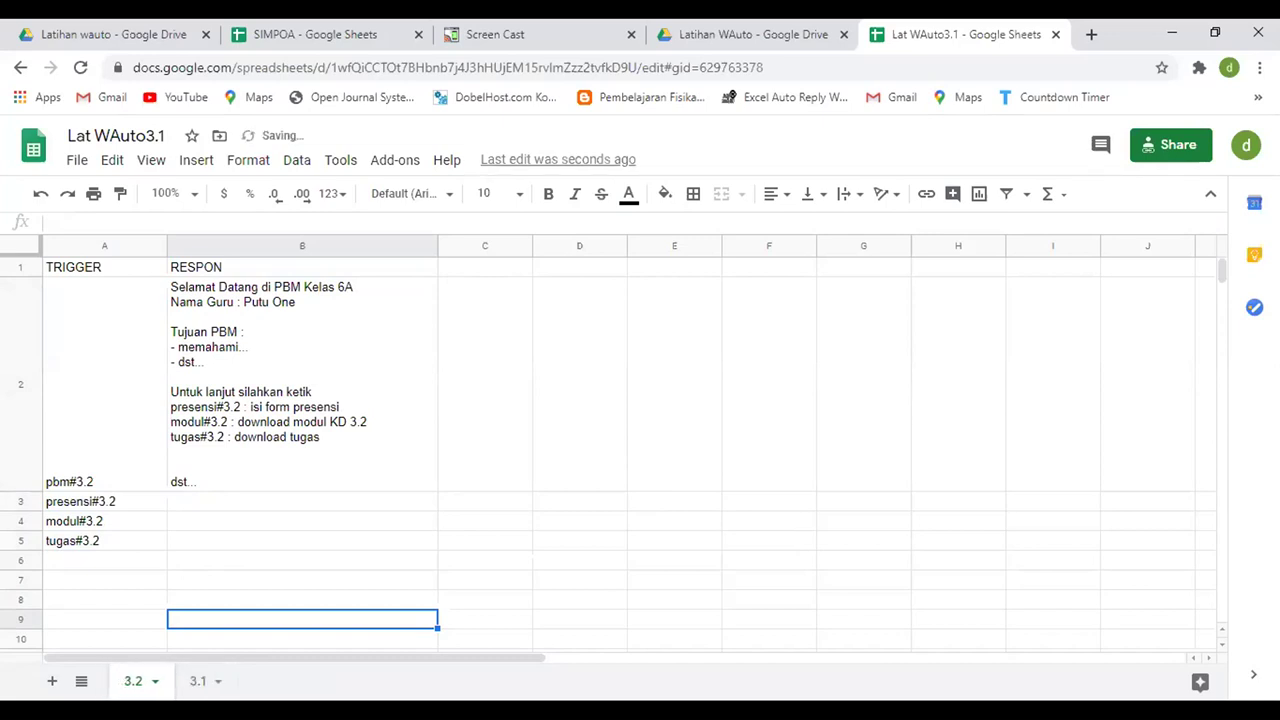
pyautogui.click(579, 501)
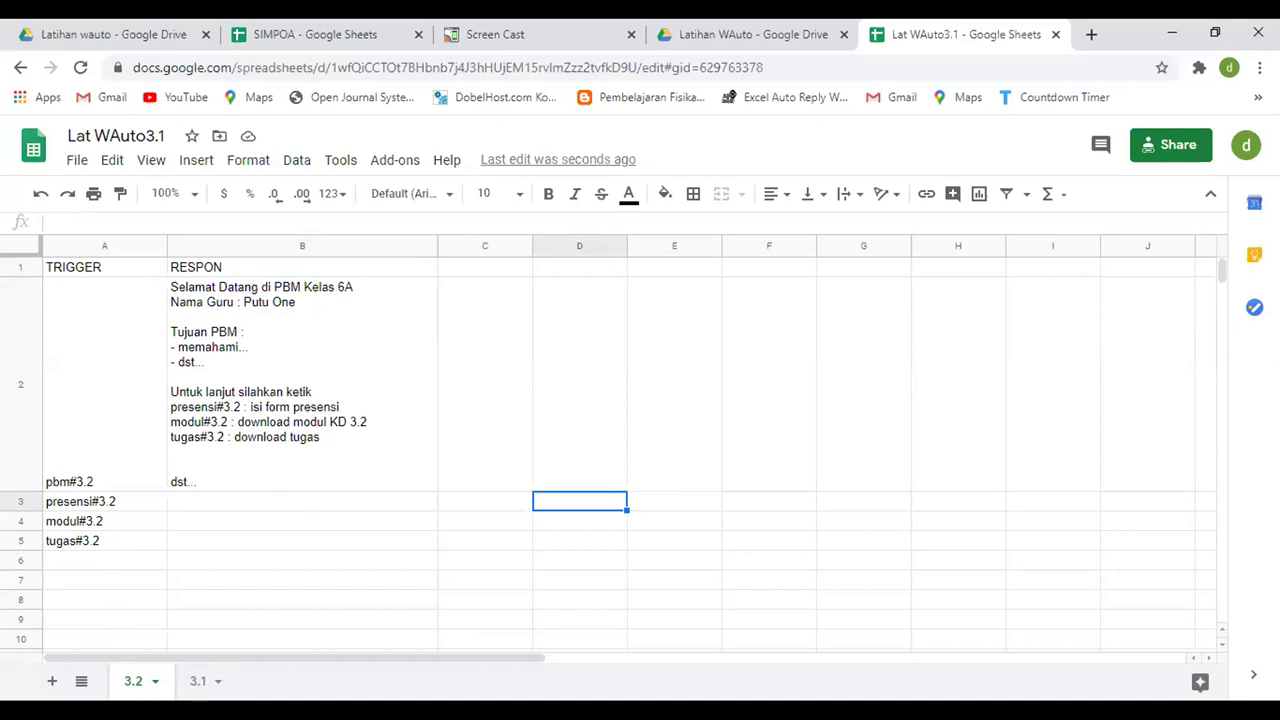
# - Move the 3.2 tab back after 3.1, view sheet 3.1, then switch to the SIOWA.pptx slide show
pyautogui.moveTo(171, 680); pyautogui.dragTo(197, 681)
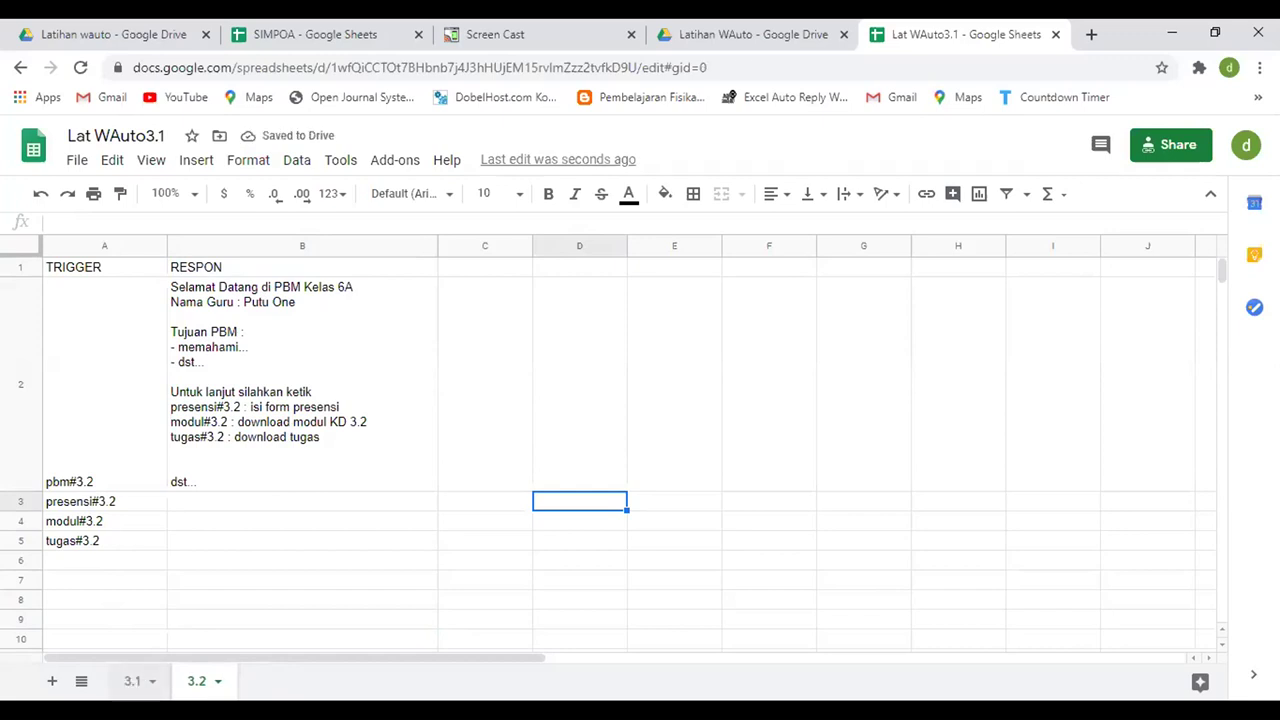
pyautogui.hotkey('ctrl', 'shift', 'pageup')
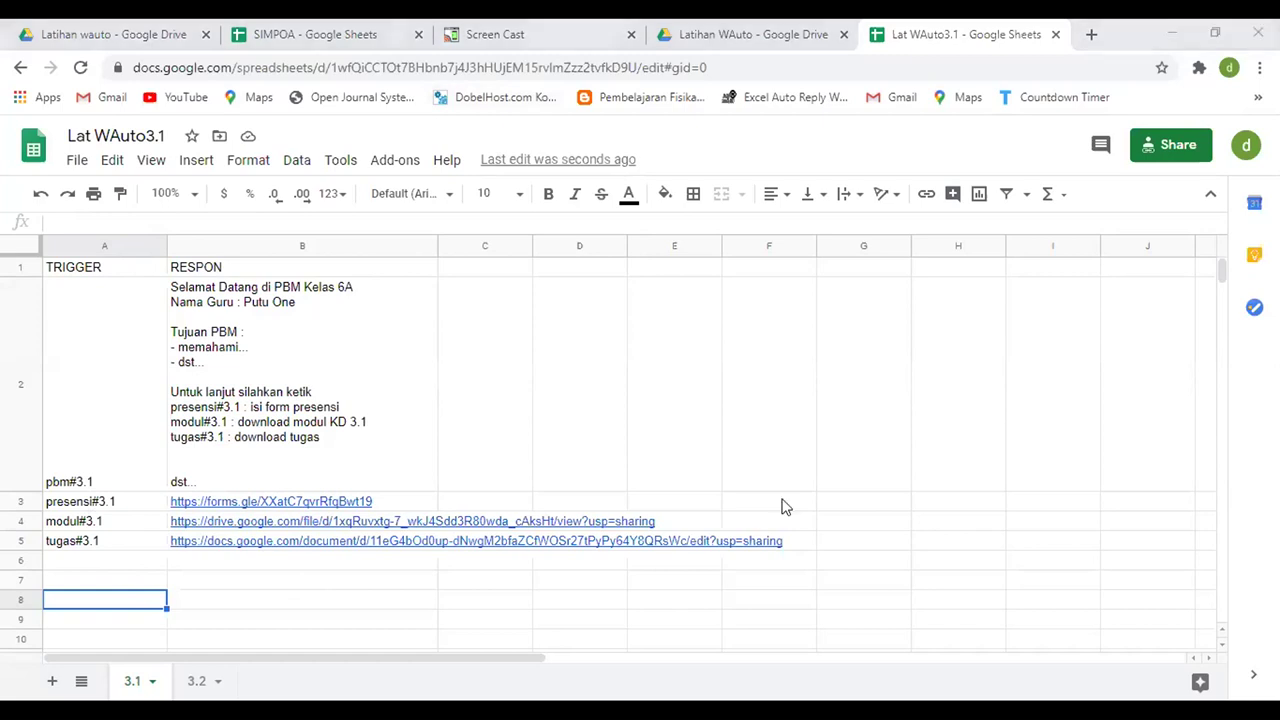
pyautogui.hotkey('alt', 'Tab')
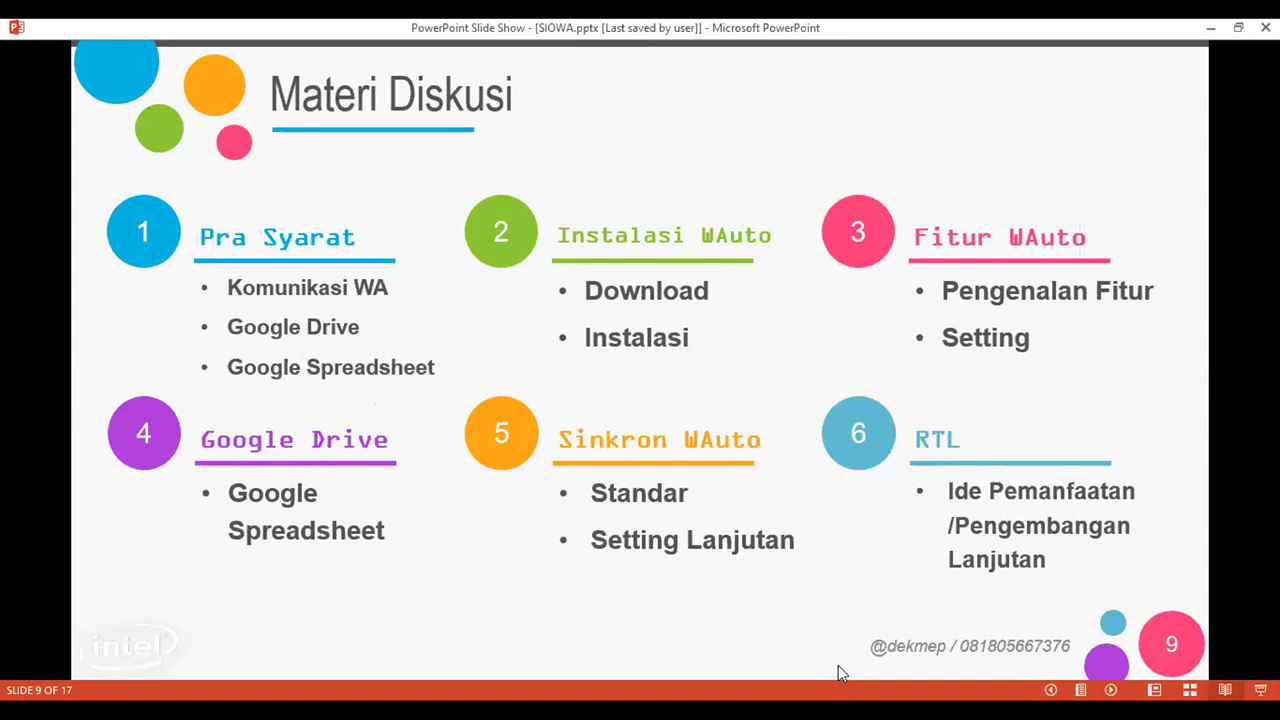
pyautogui.hotkey('alt', 'Tab')
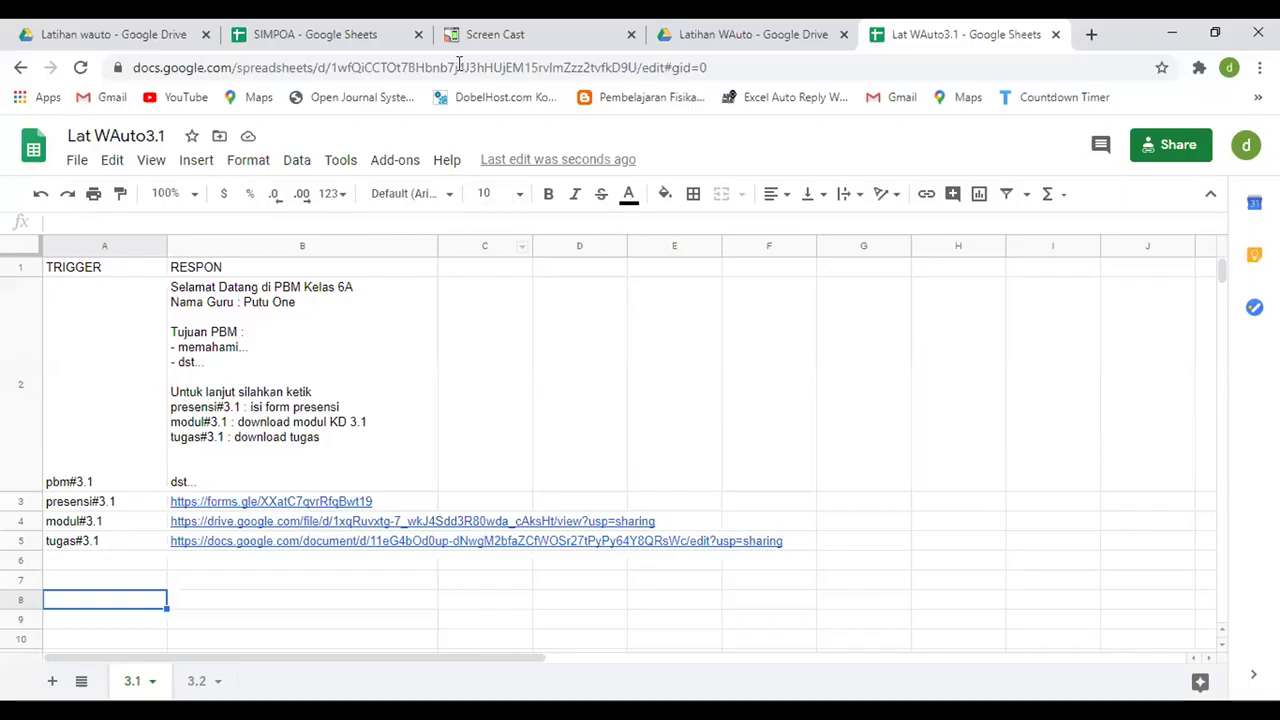
pyautogui.click(506, 32)
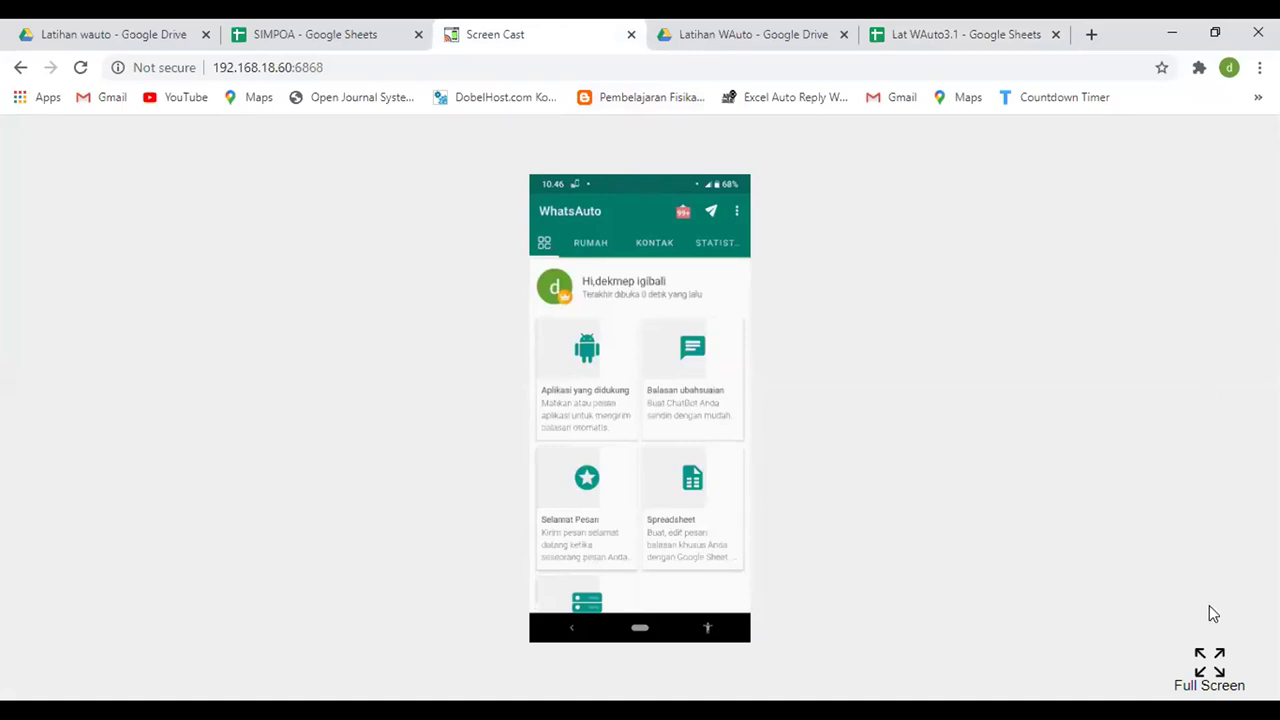
# - Make Screen Cast show the mirrored phone's WhatsAuto home tab in full screen
pyautogui.click(1209, 662)
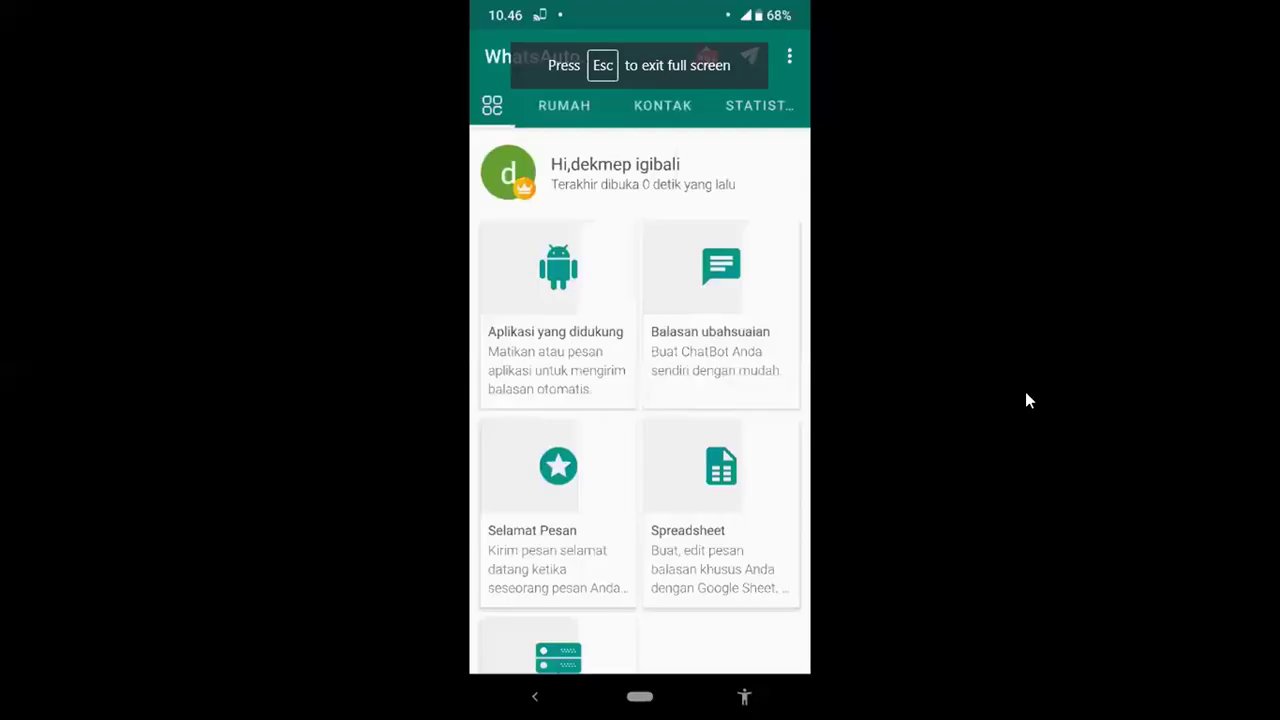